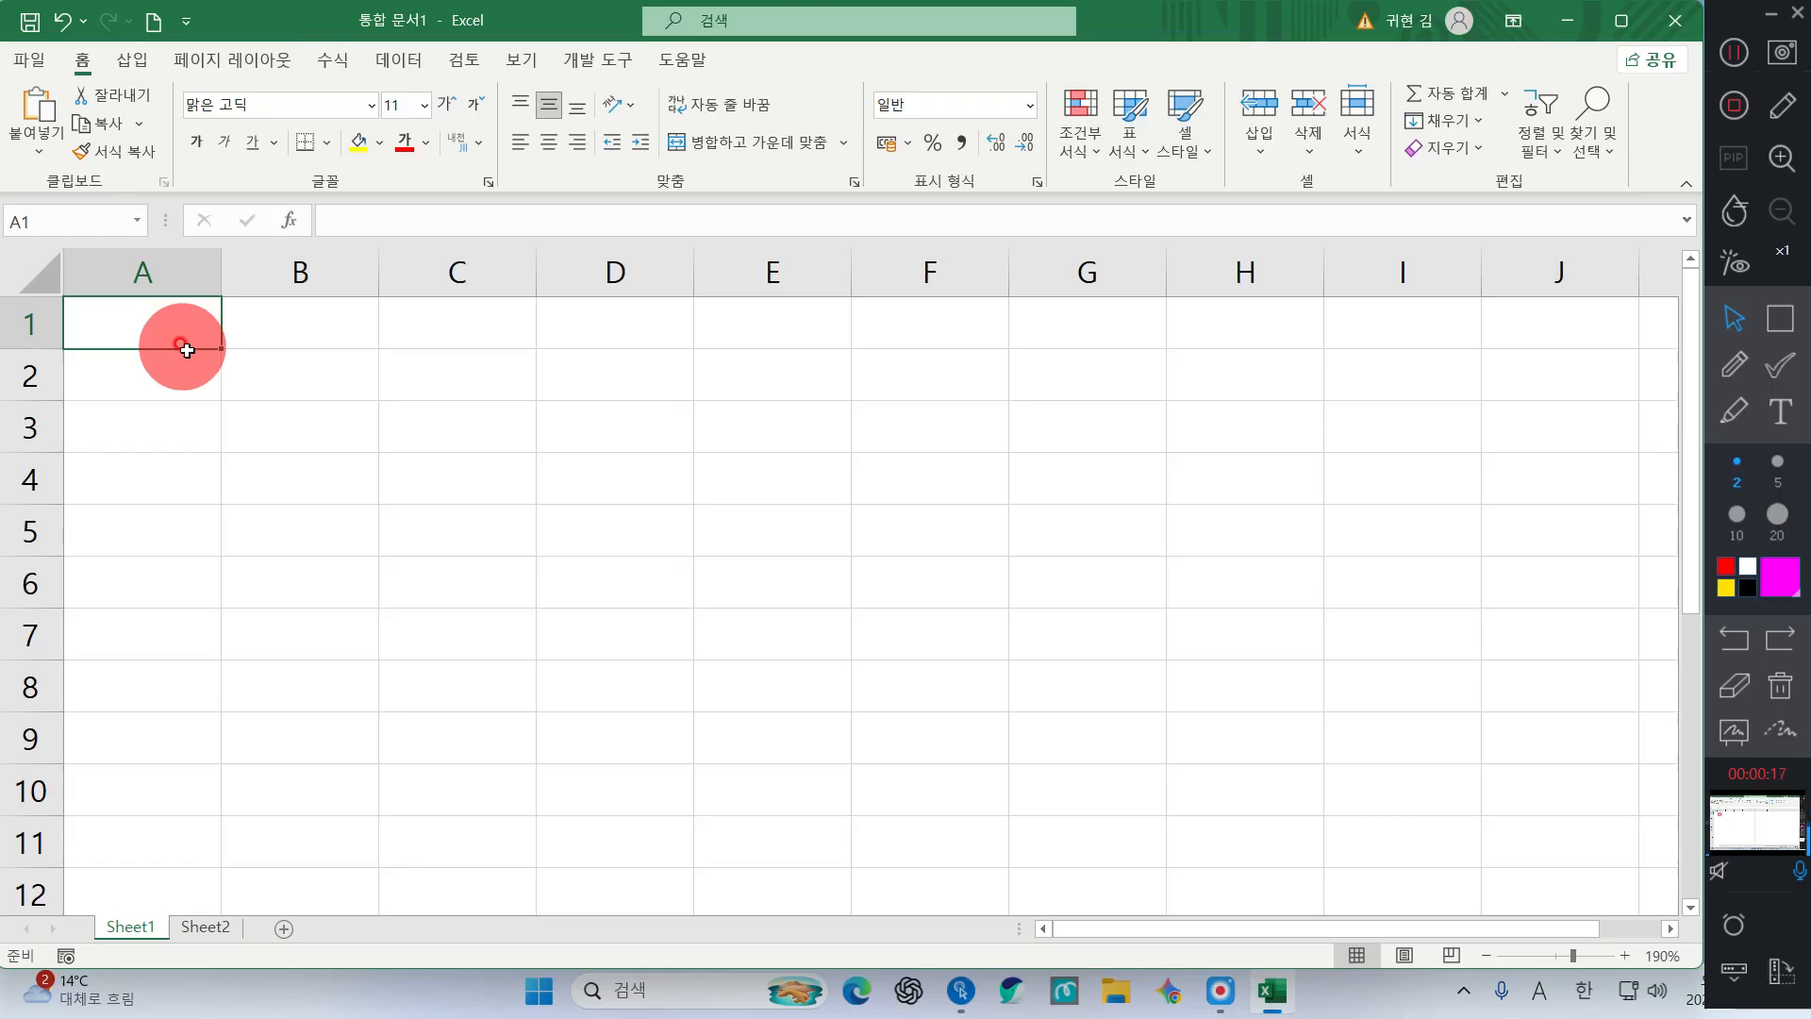
# Switch to Korean input and enter the greeting 안녕하세요 in cell A1
pyautogui.click(187, 350)
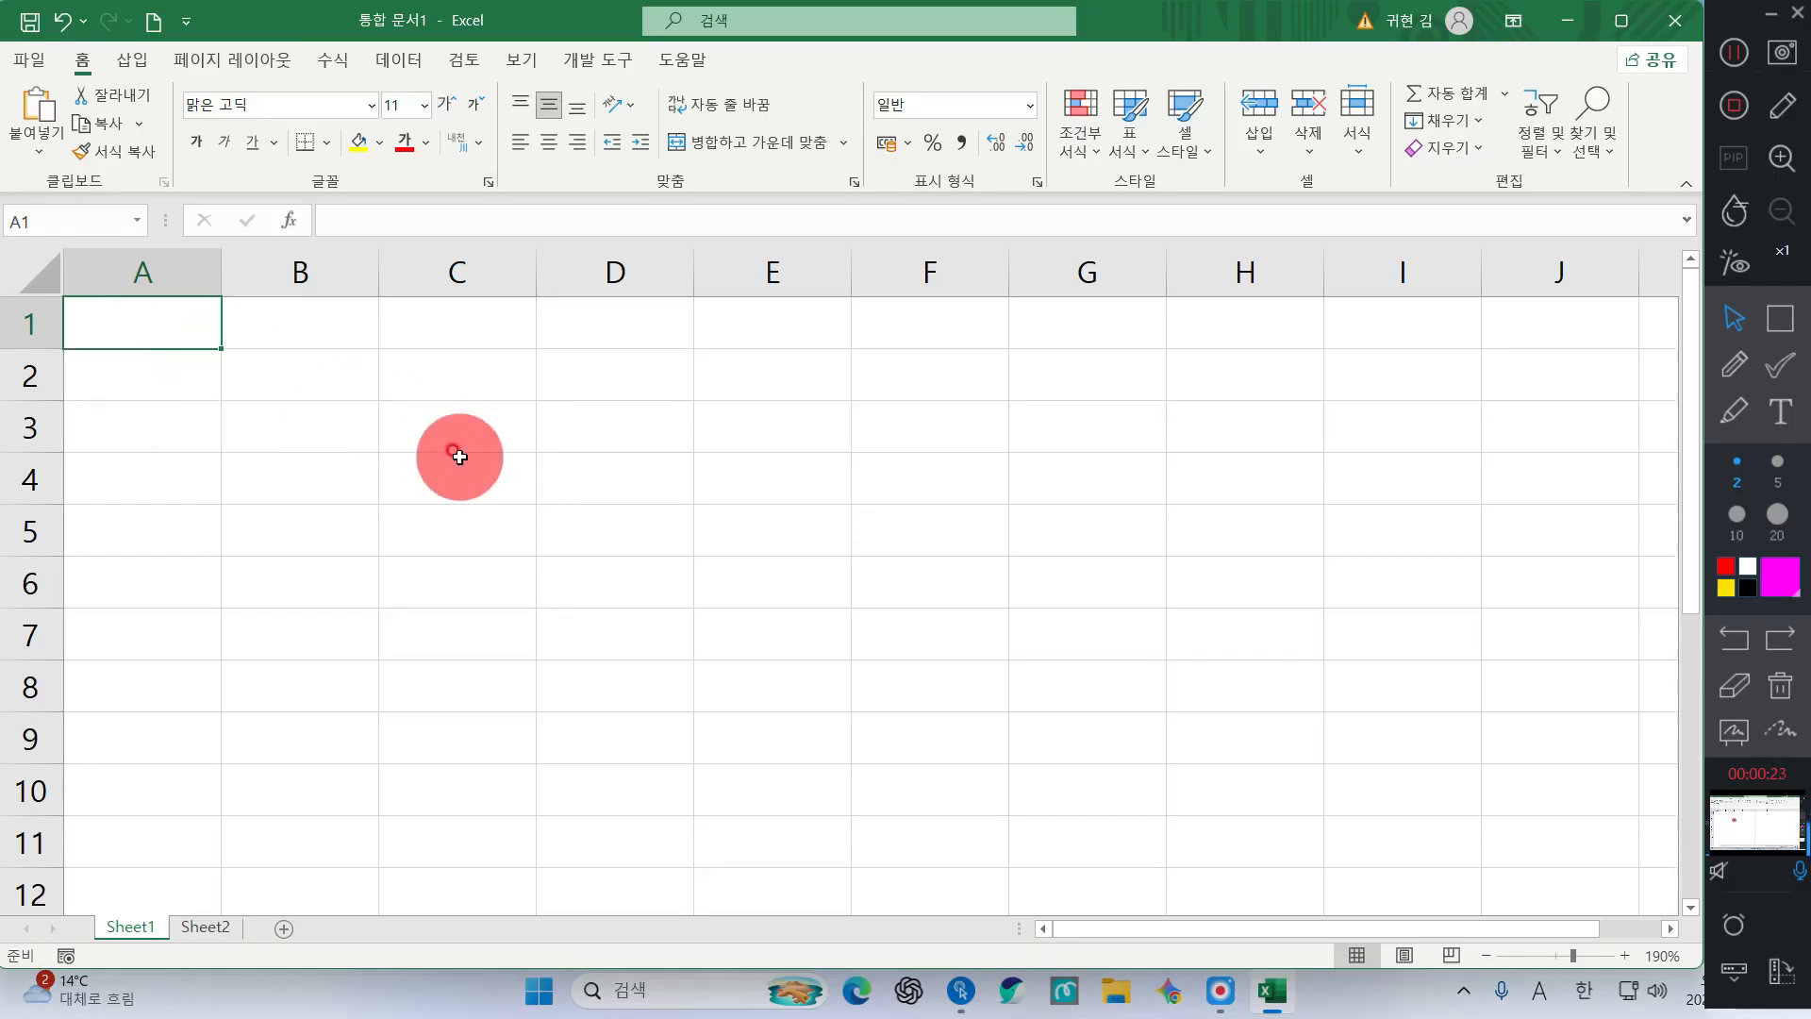
pyautogui.write('d')
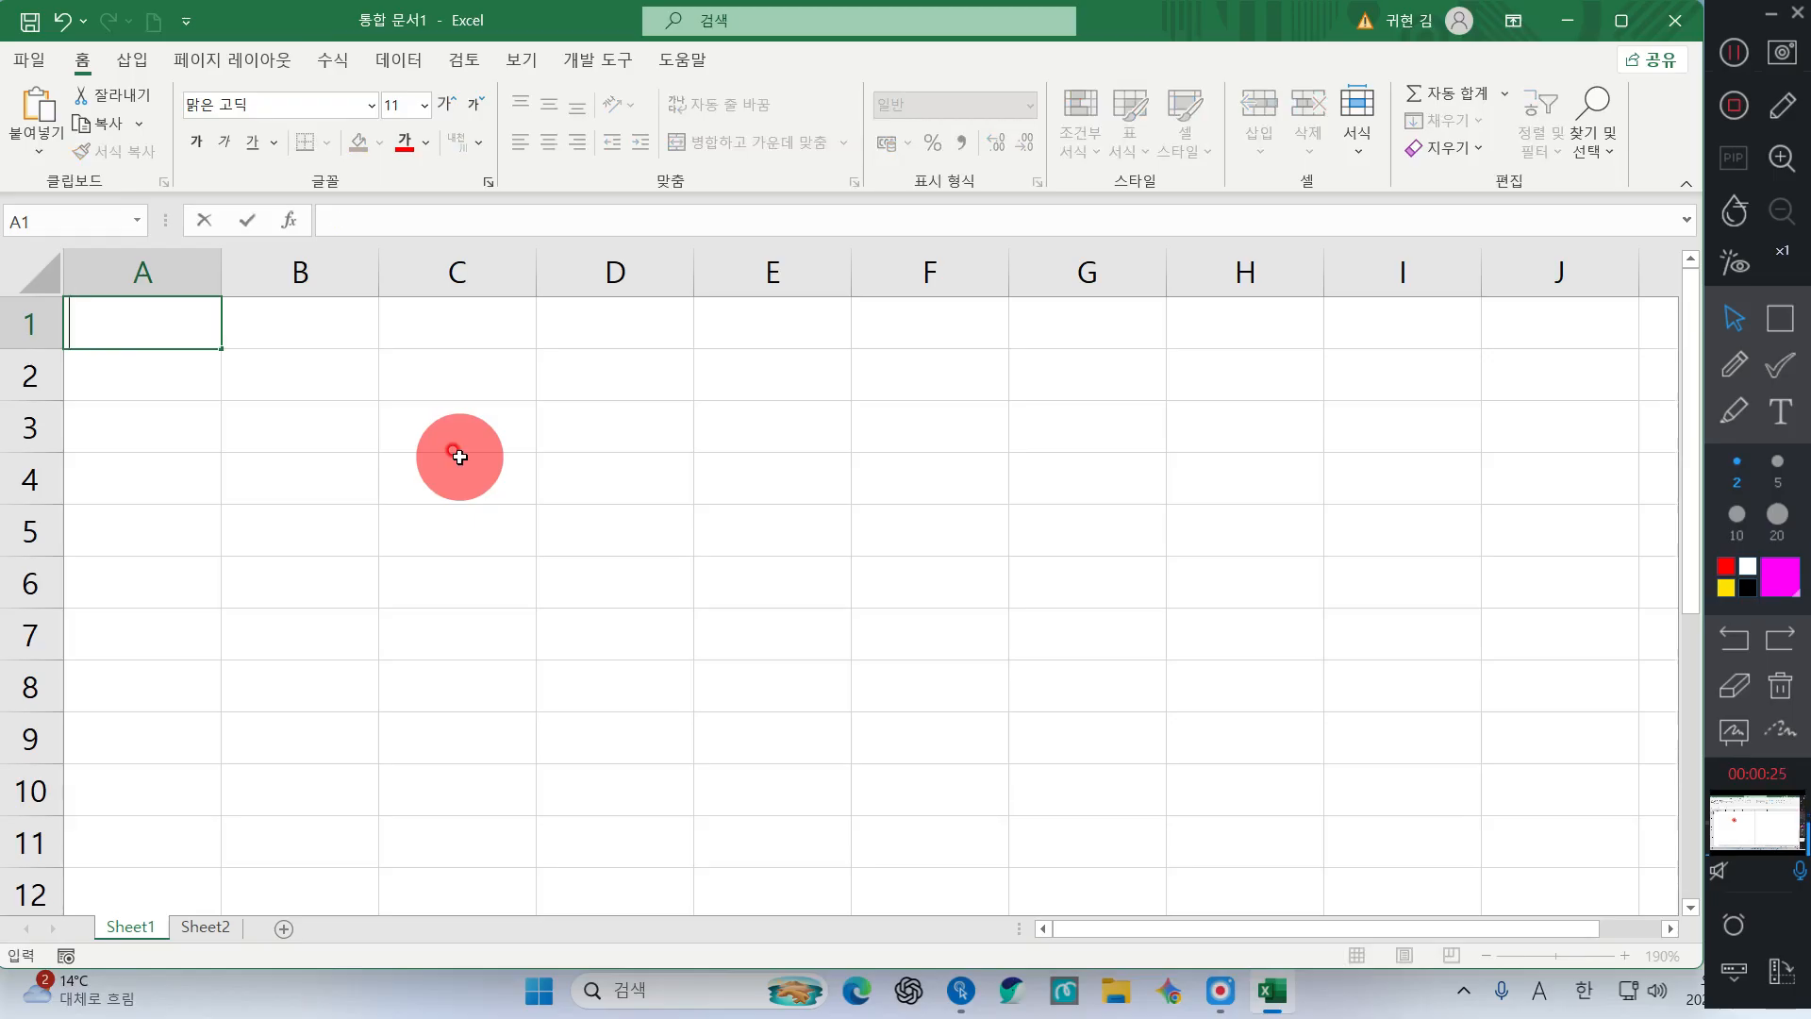
pyautogui.press('Hangul')
pyautogui.write('안녕하세요')
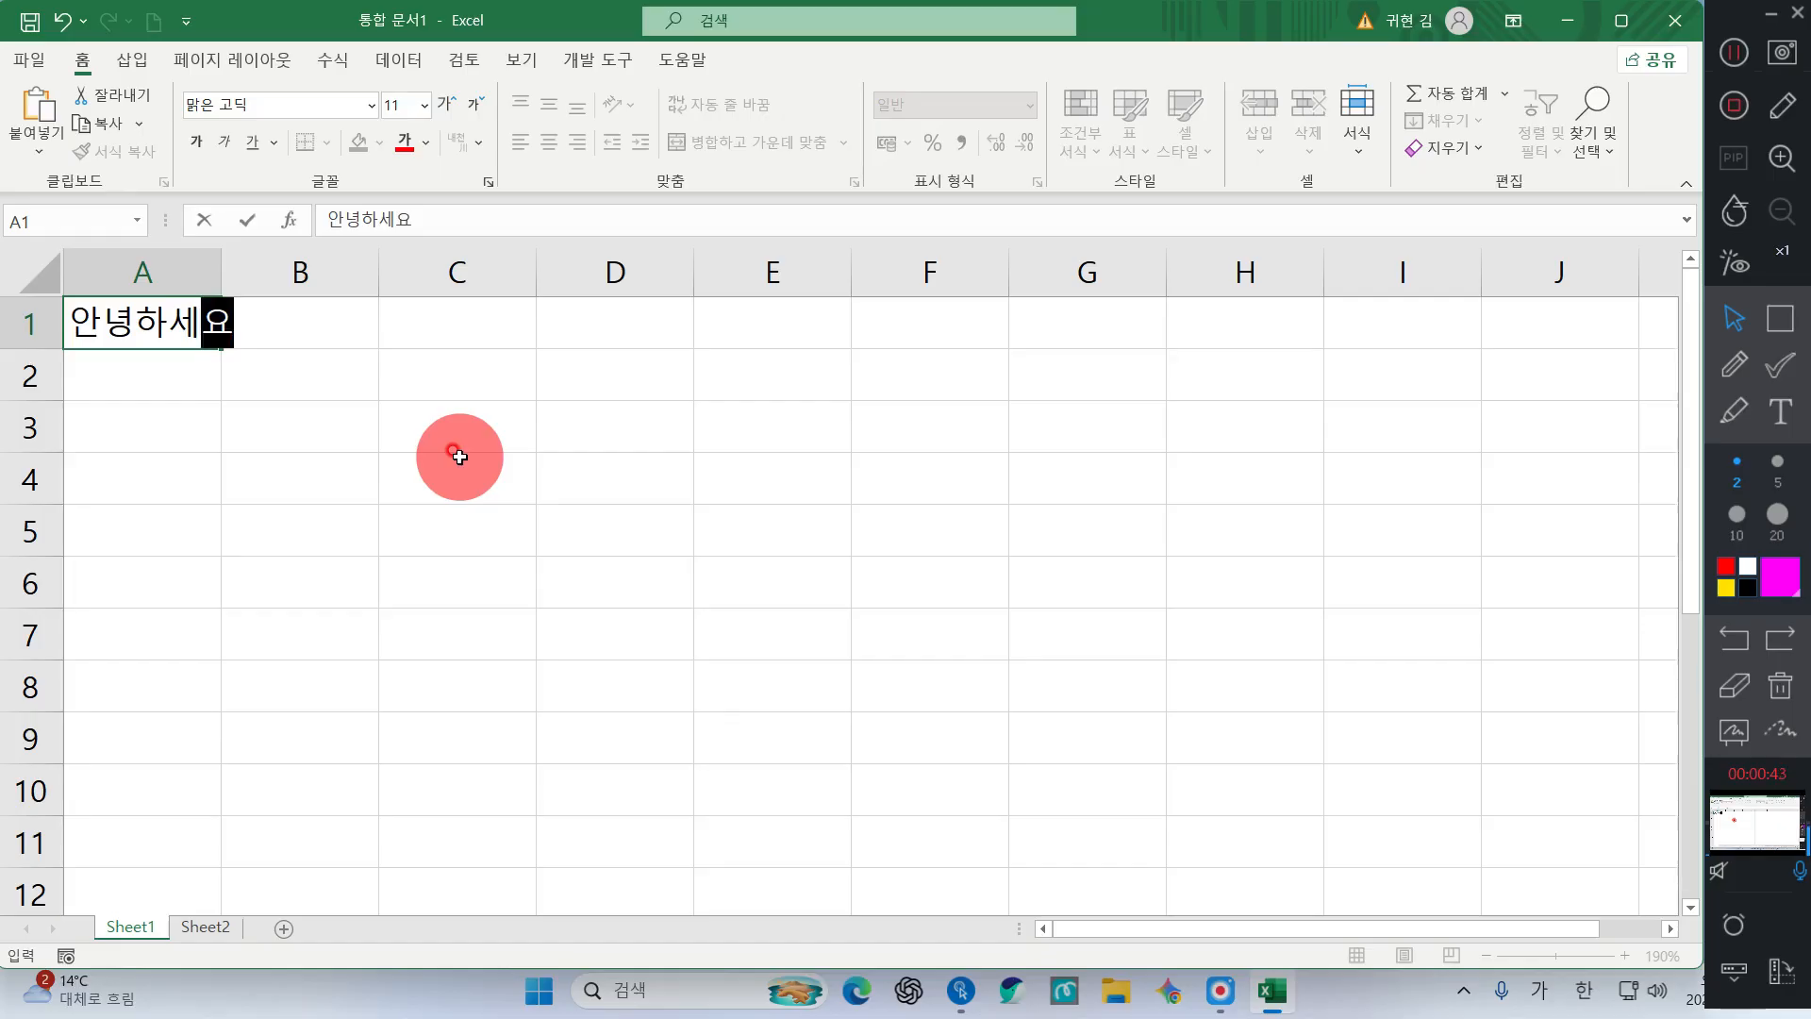
pyautogui.press('Return')
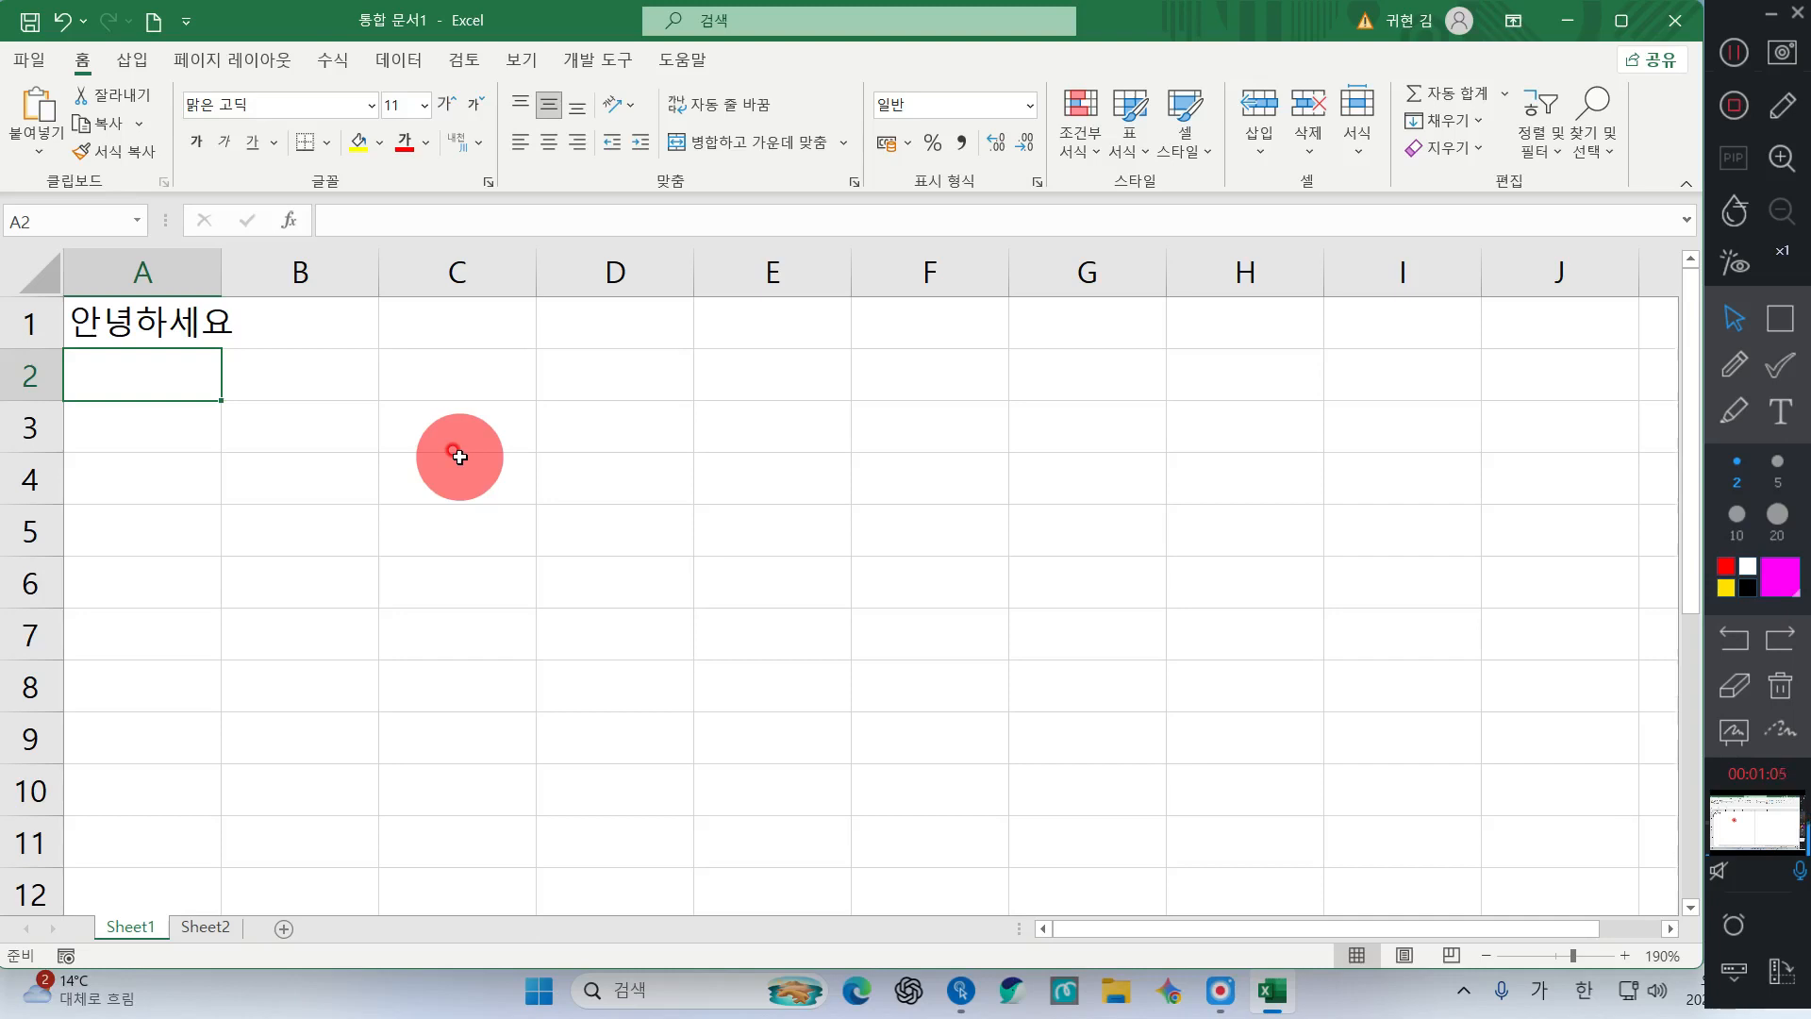
# Enter 만나서 반가워요 in cell A2, then move down to A3
pyautogui.write('만나서')
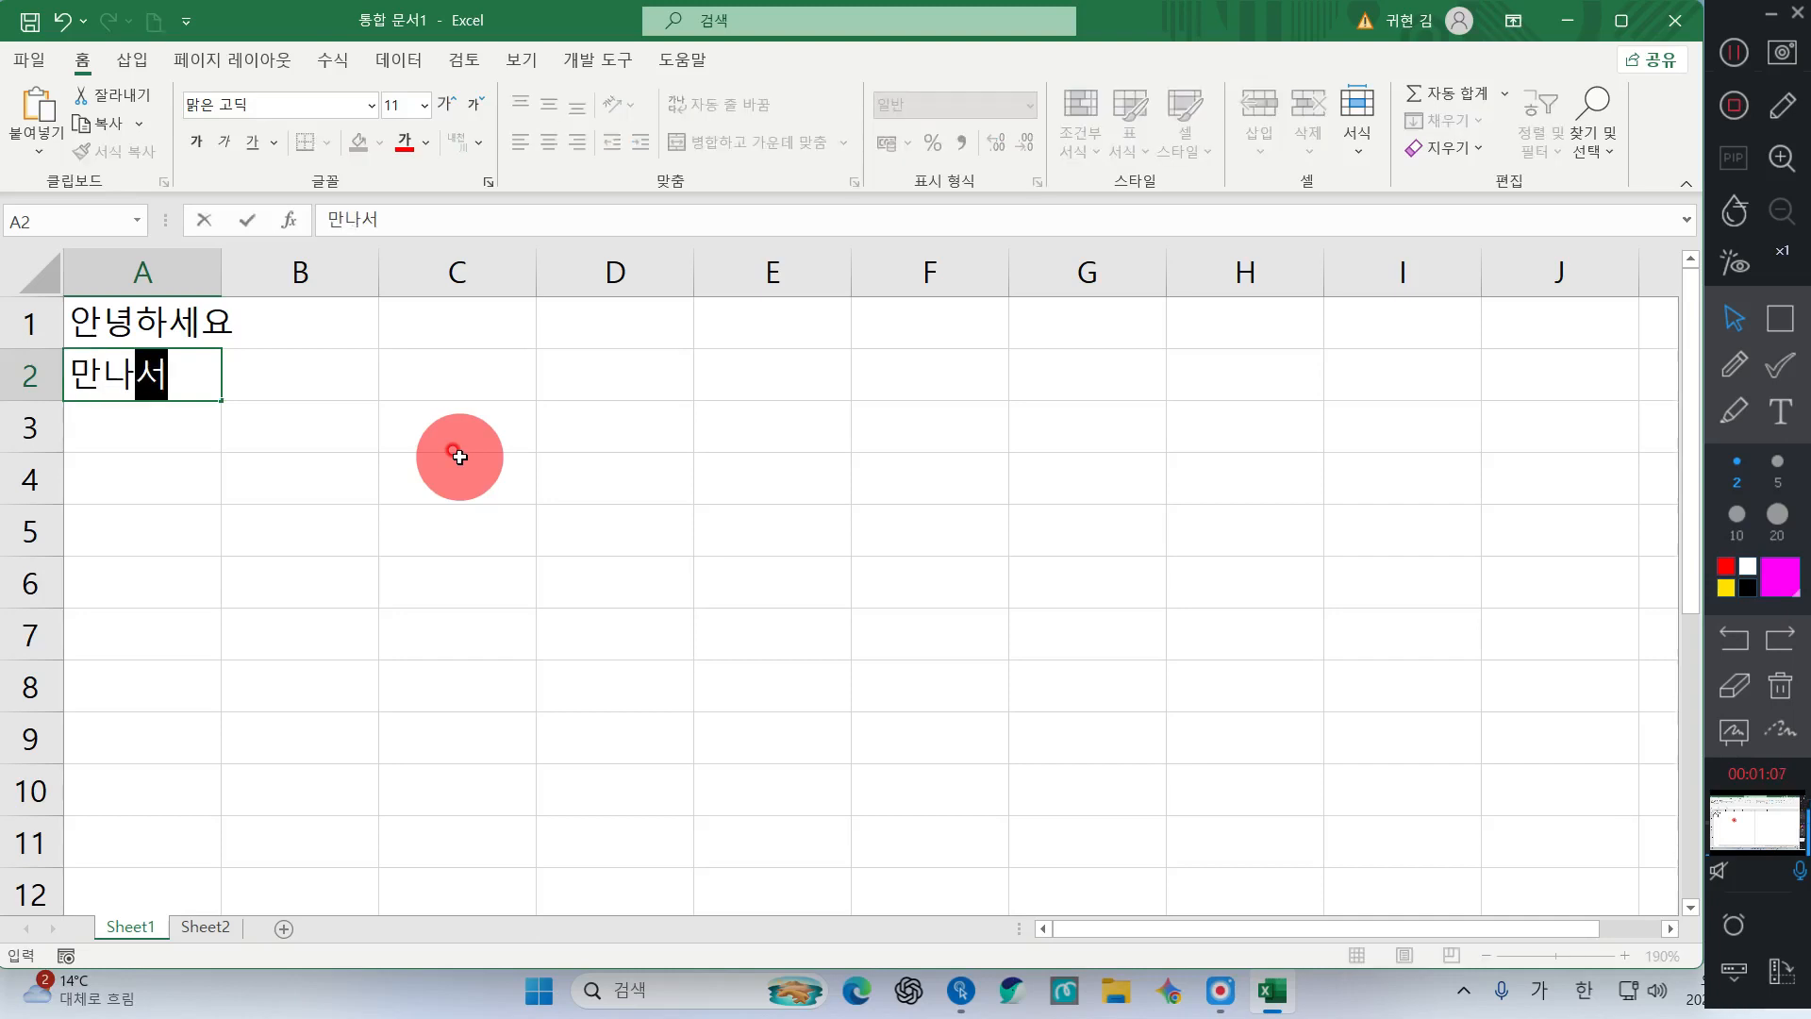
pyautogui.write('만나')
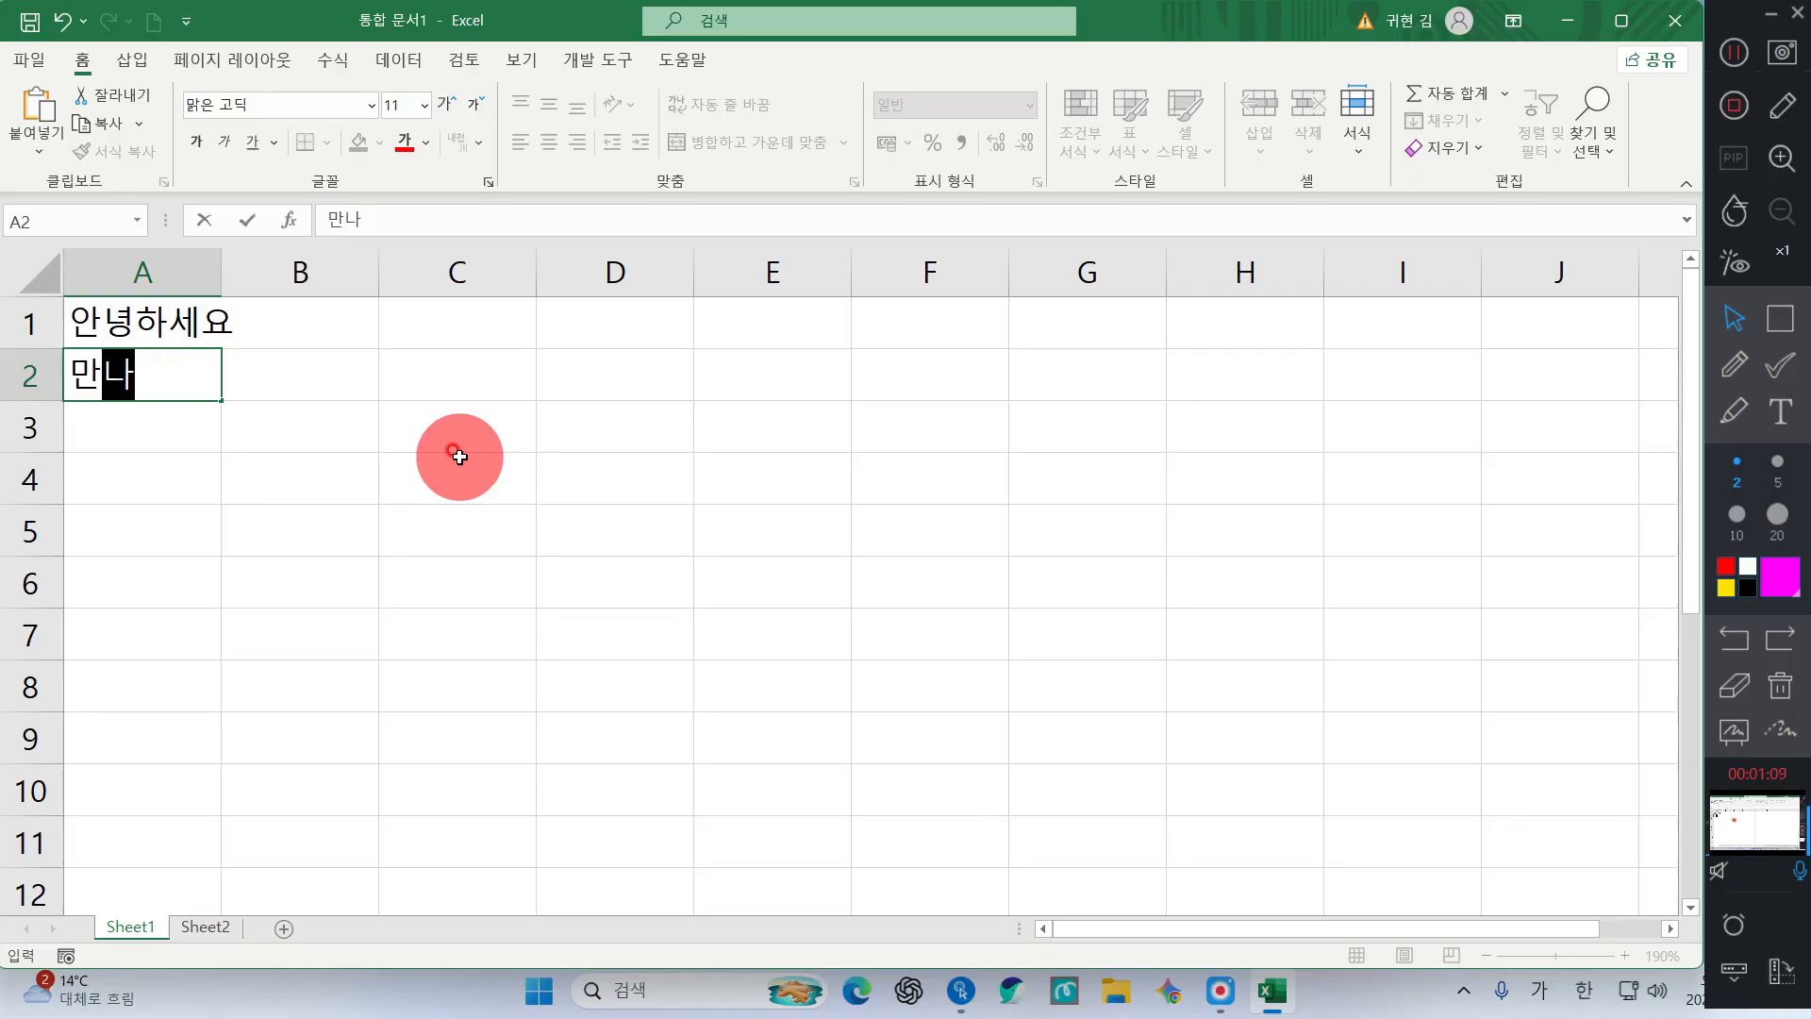
pyautogui.write('서')
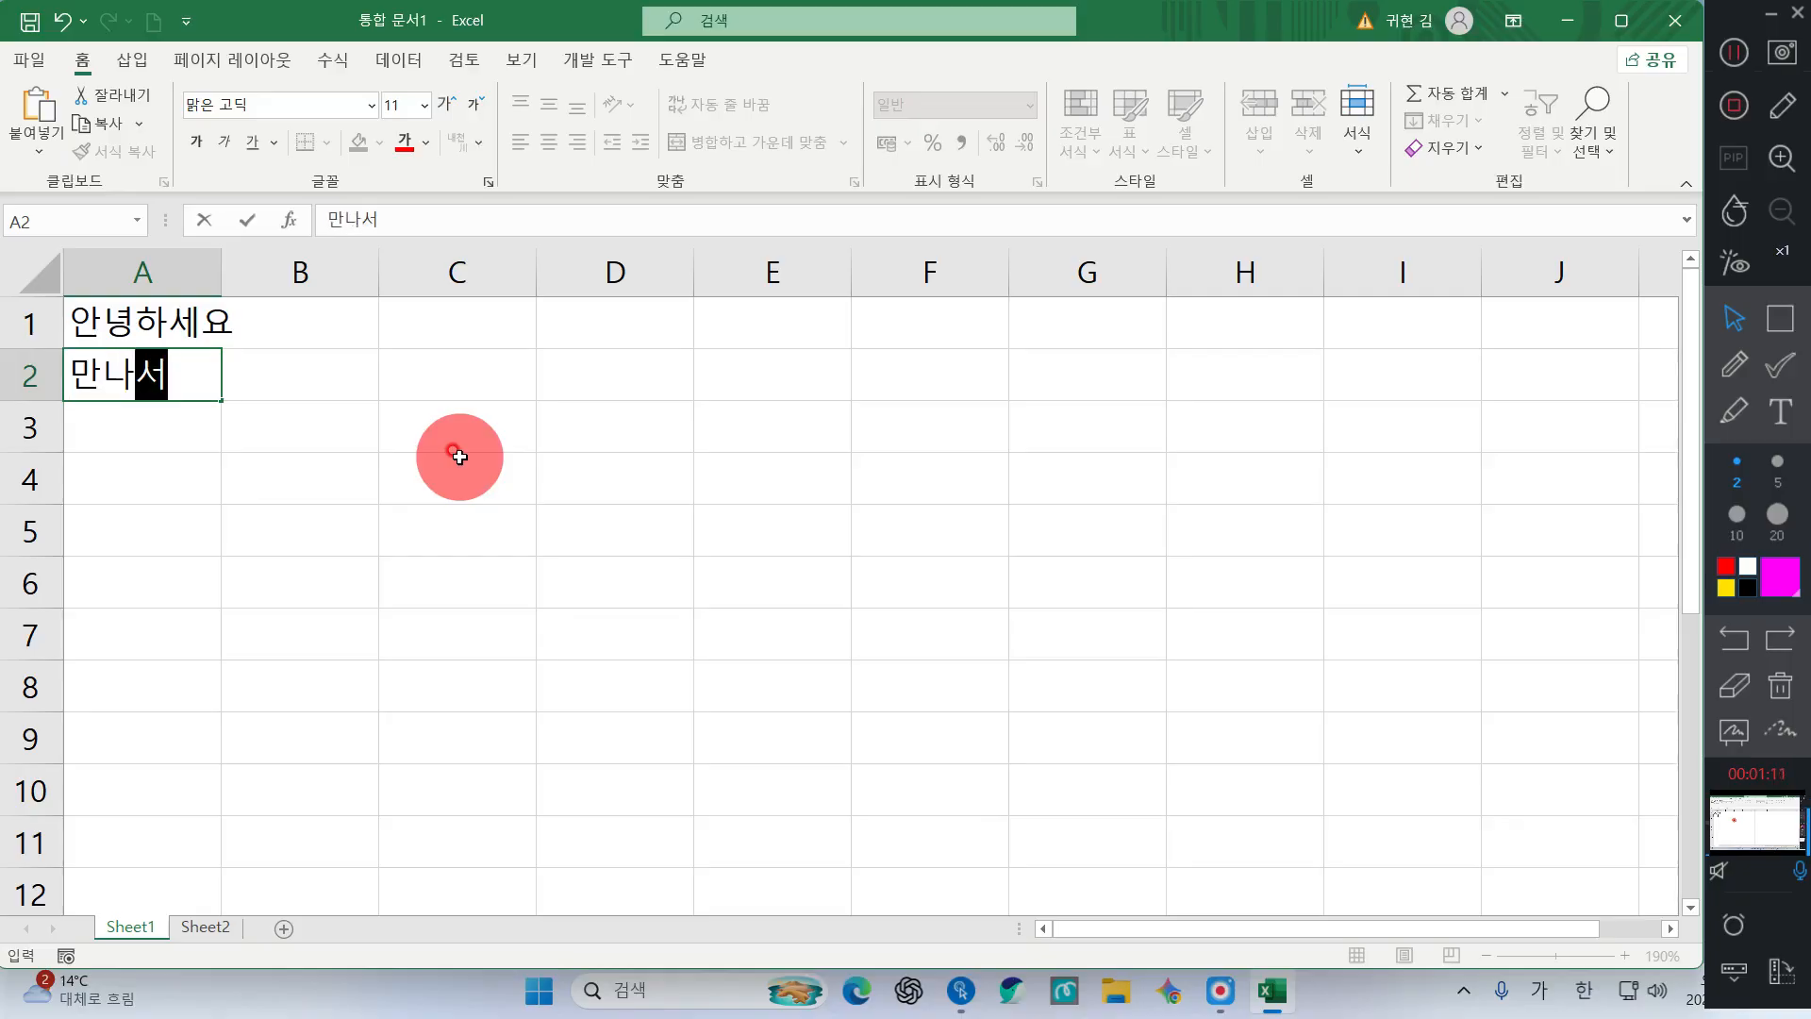
pyautogui.write(' 반')
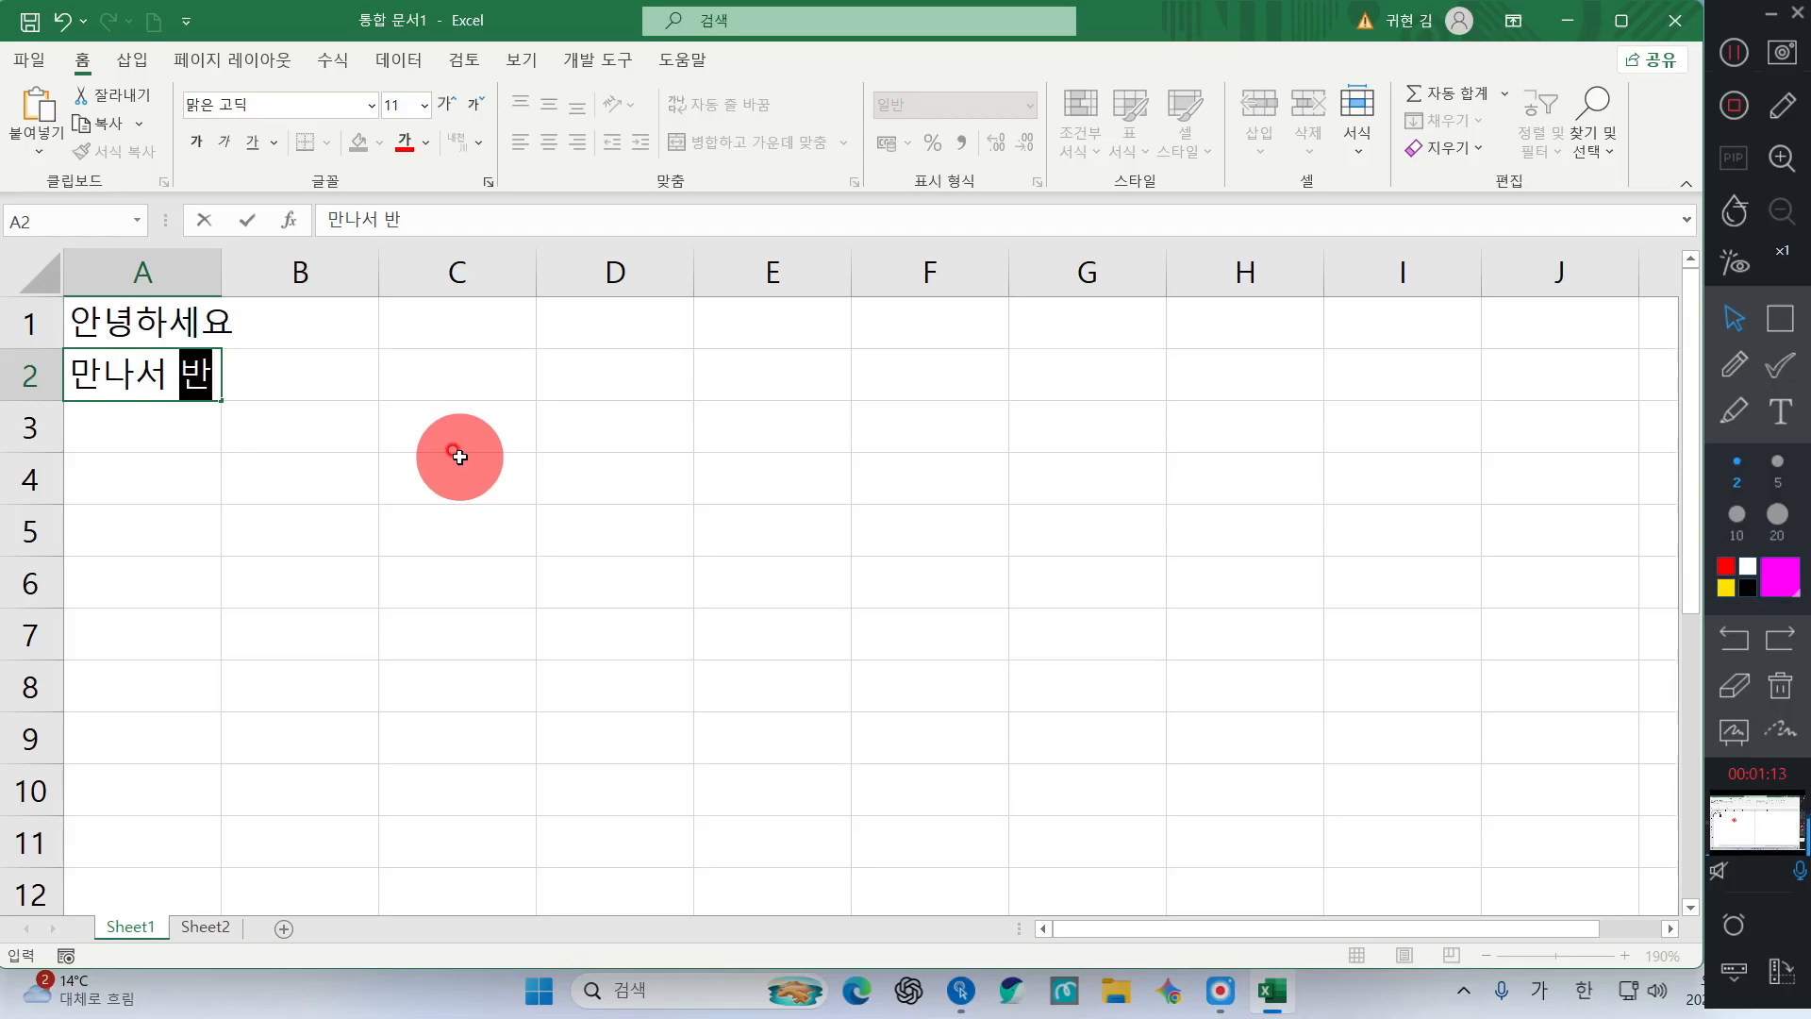
pyautogui.write('가우워요')
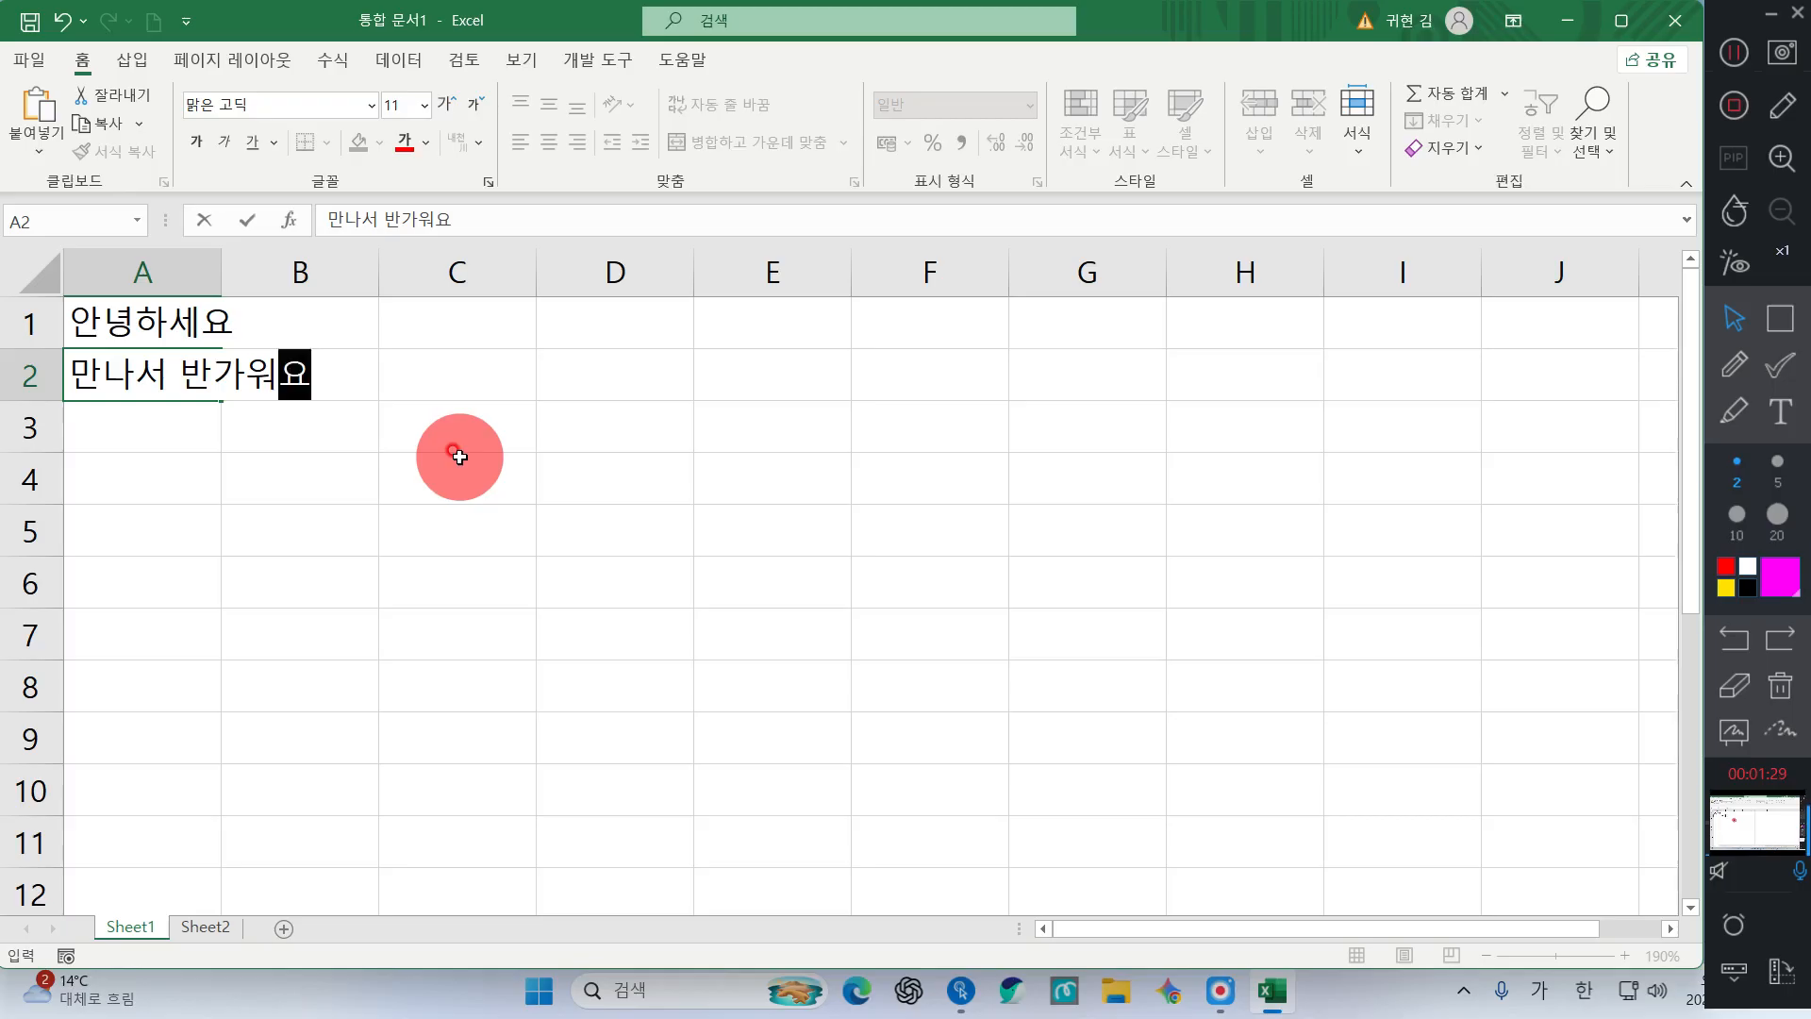
pyautogui.hotkey('ctrl', 'Return')
pyautogui.press('Down')
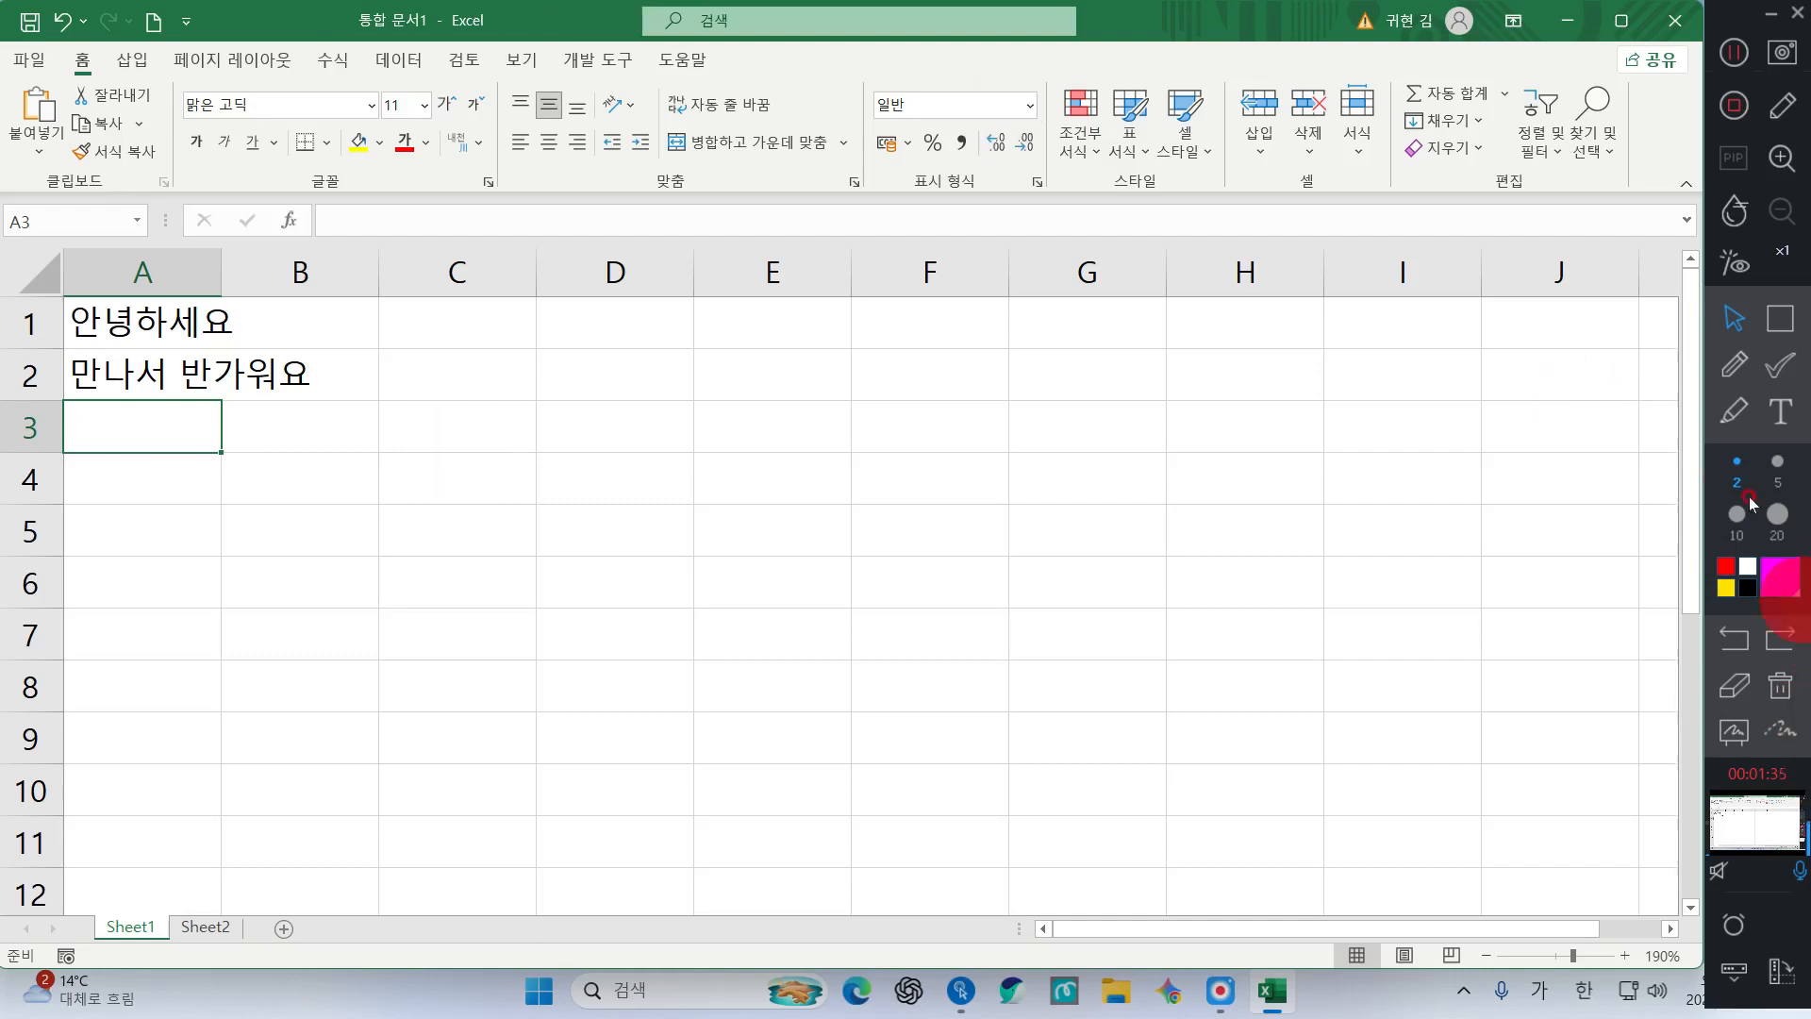
pyautogui.click(1780, 318)
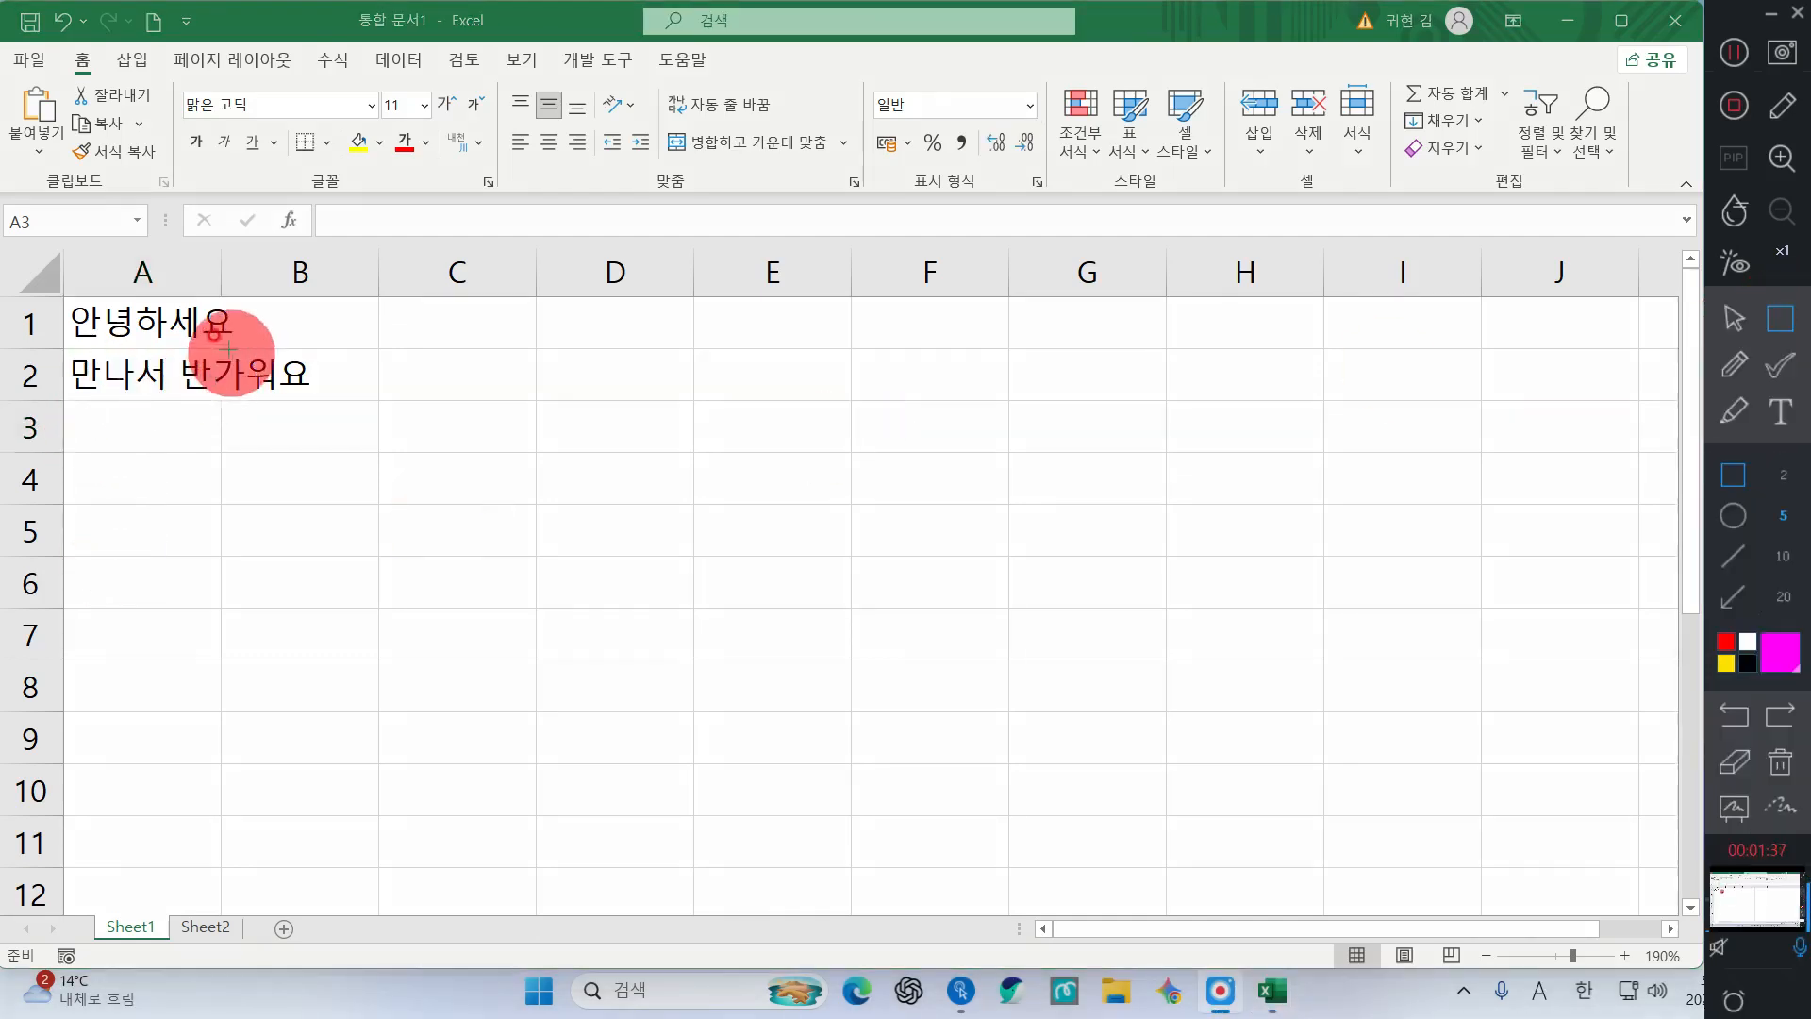
pyautogui.moveTo(215, 340); pyautogui.dragTo(326, 415)
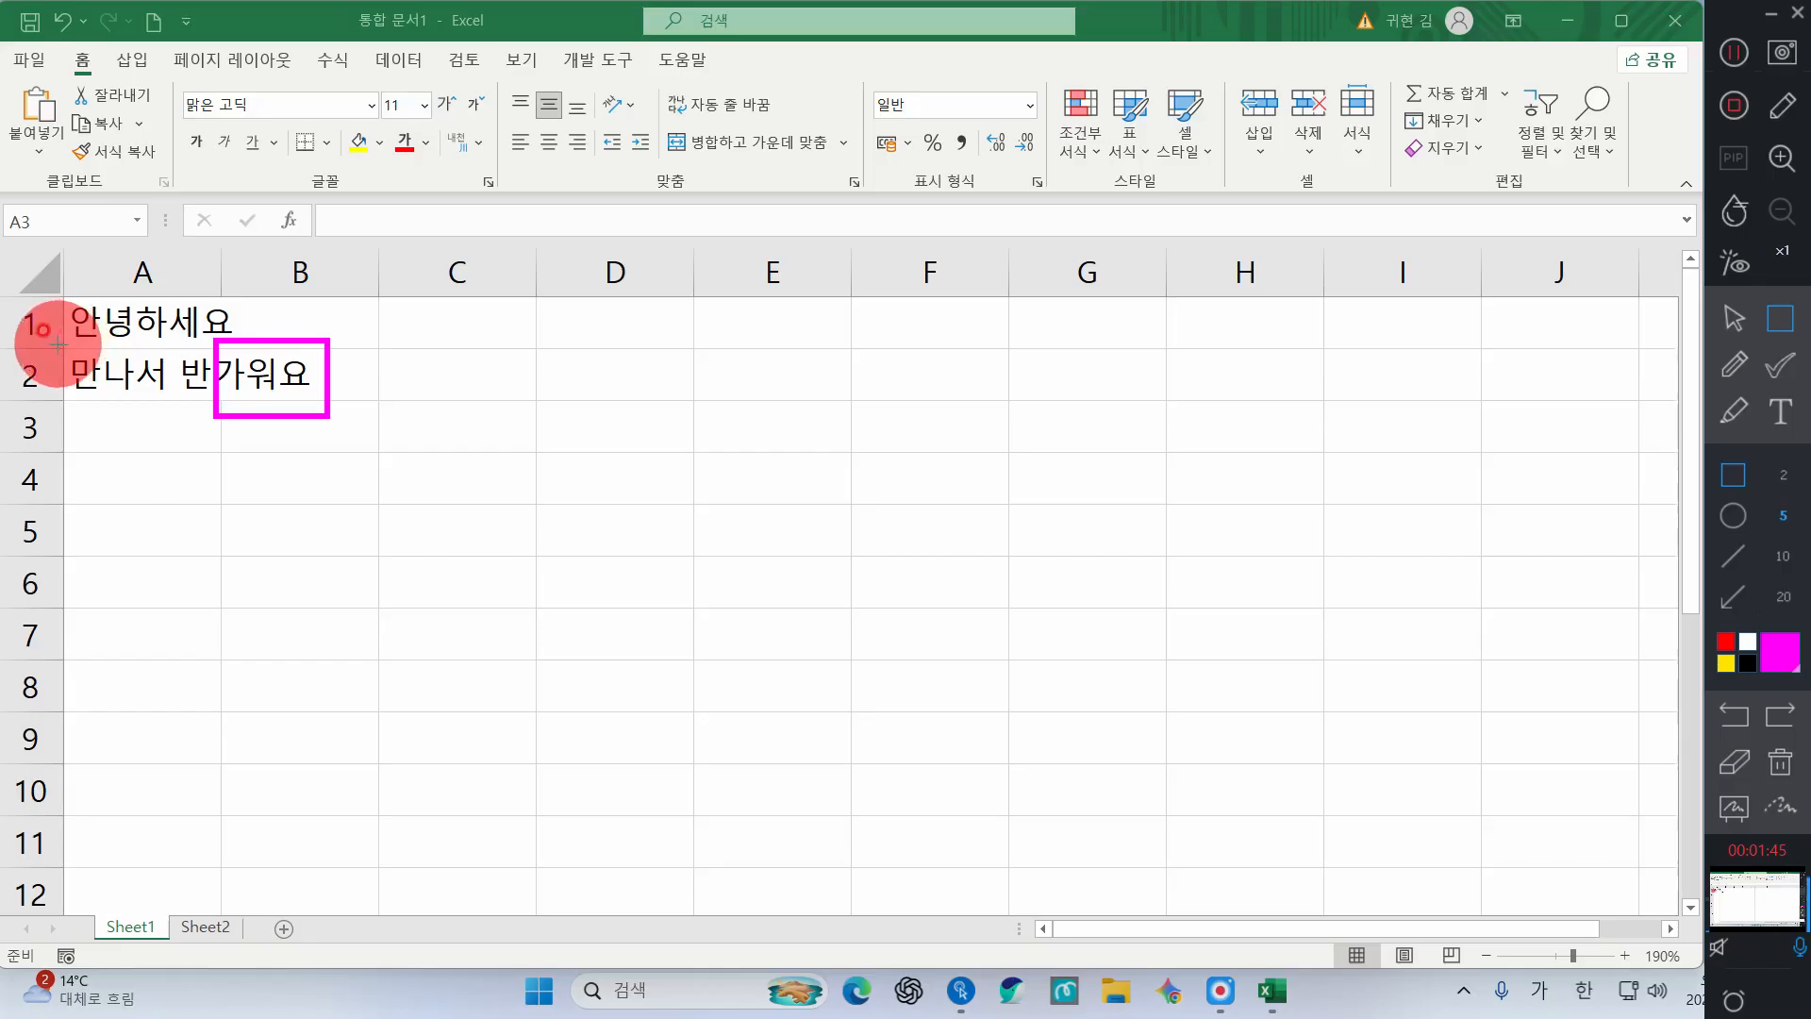
pyautogui.moveTo(58, 347); pyautogui.dragTo(335, 416)
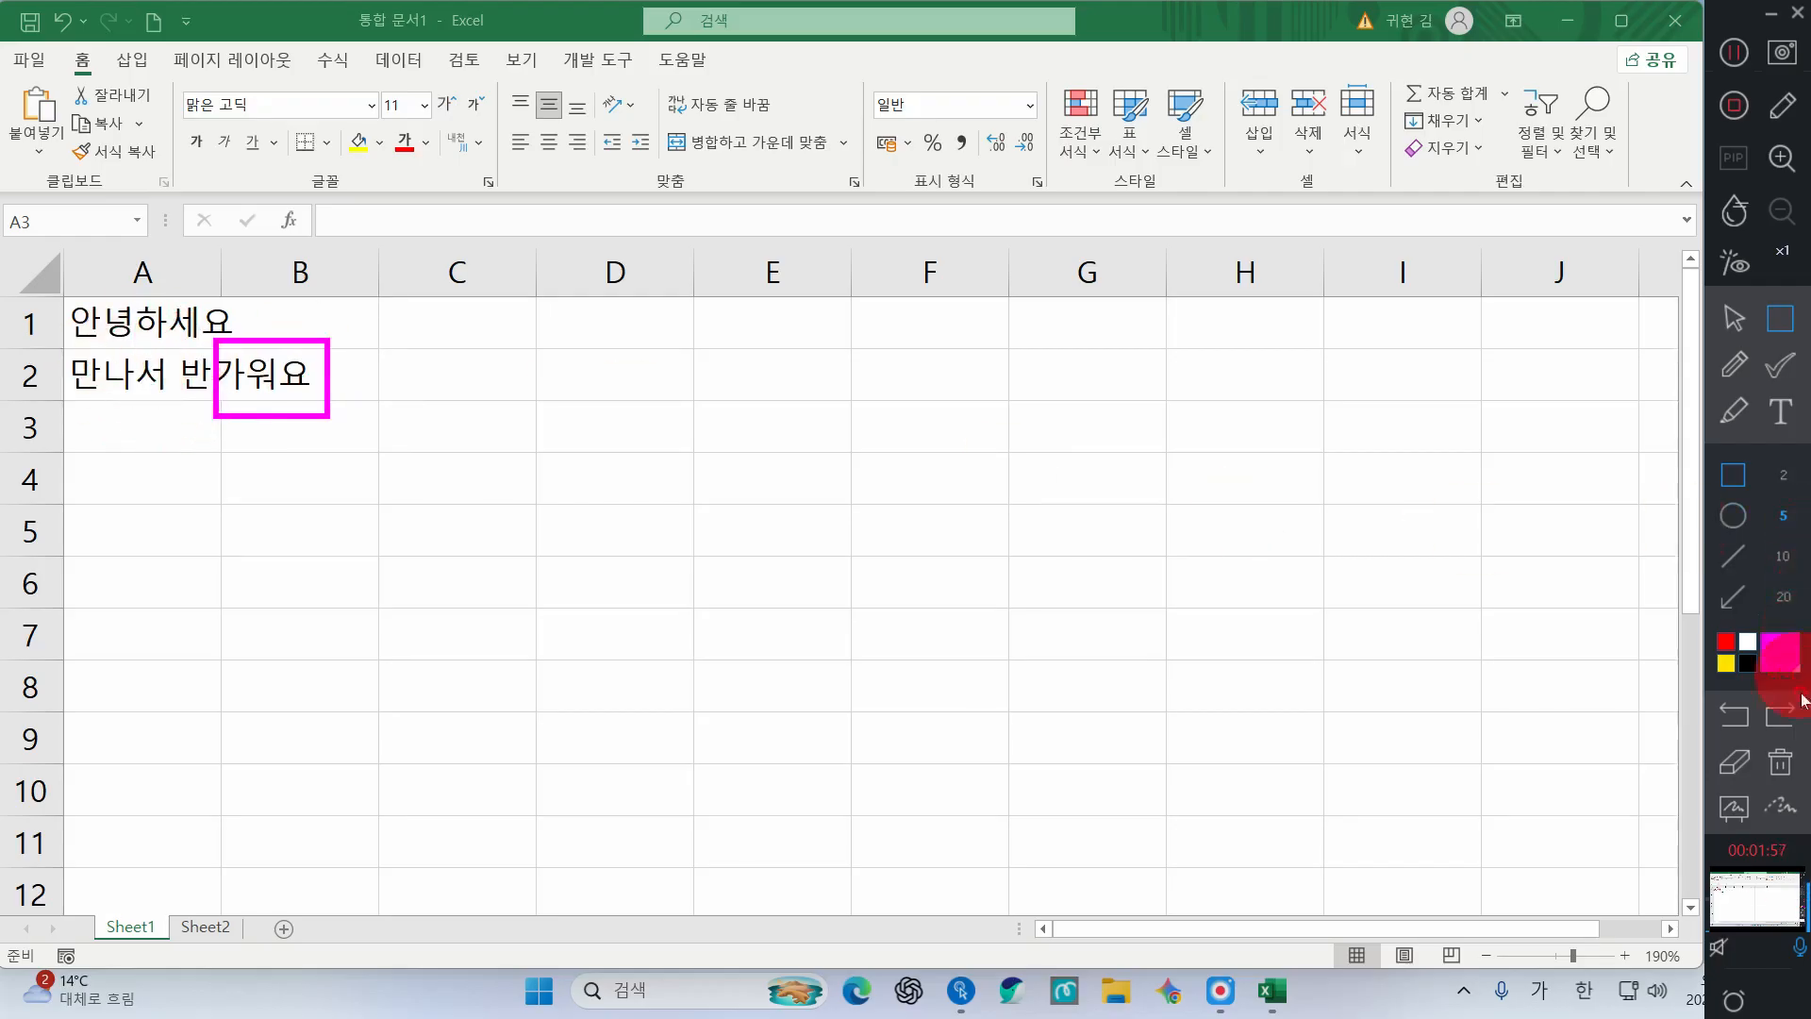
pyautogui.click(1780, 762)
pyautogui.click(1734, 319)
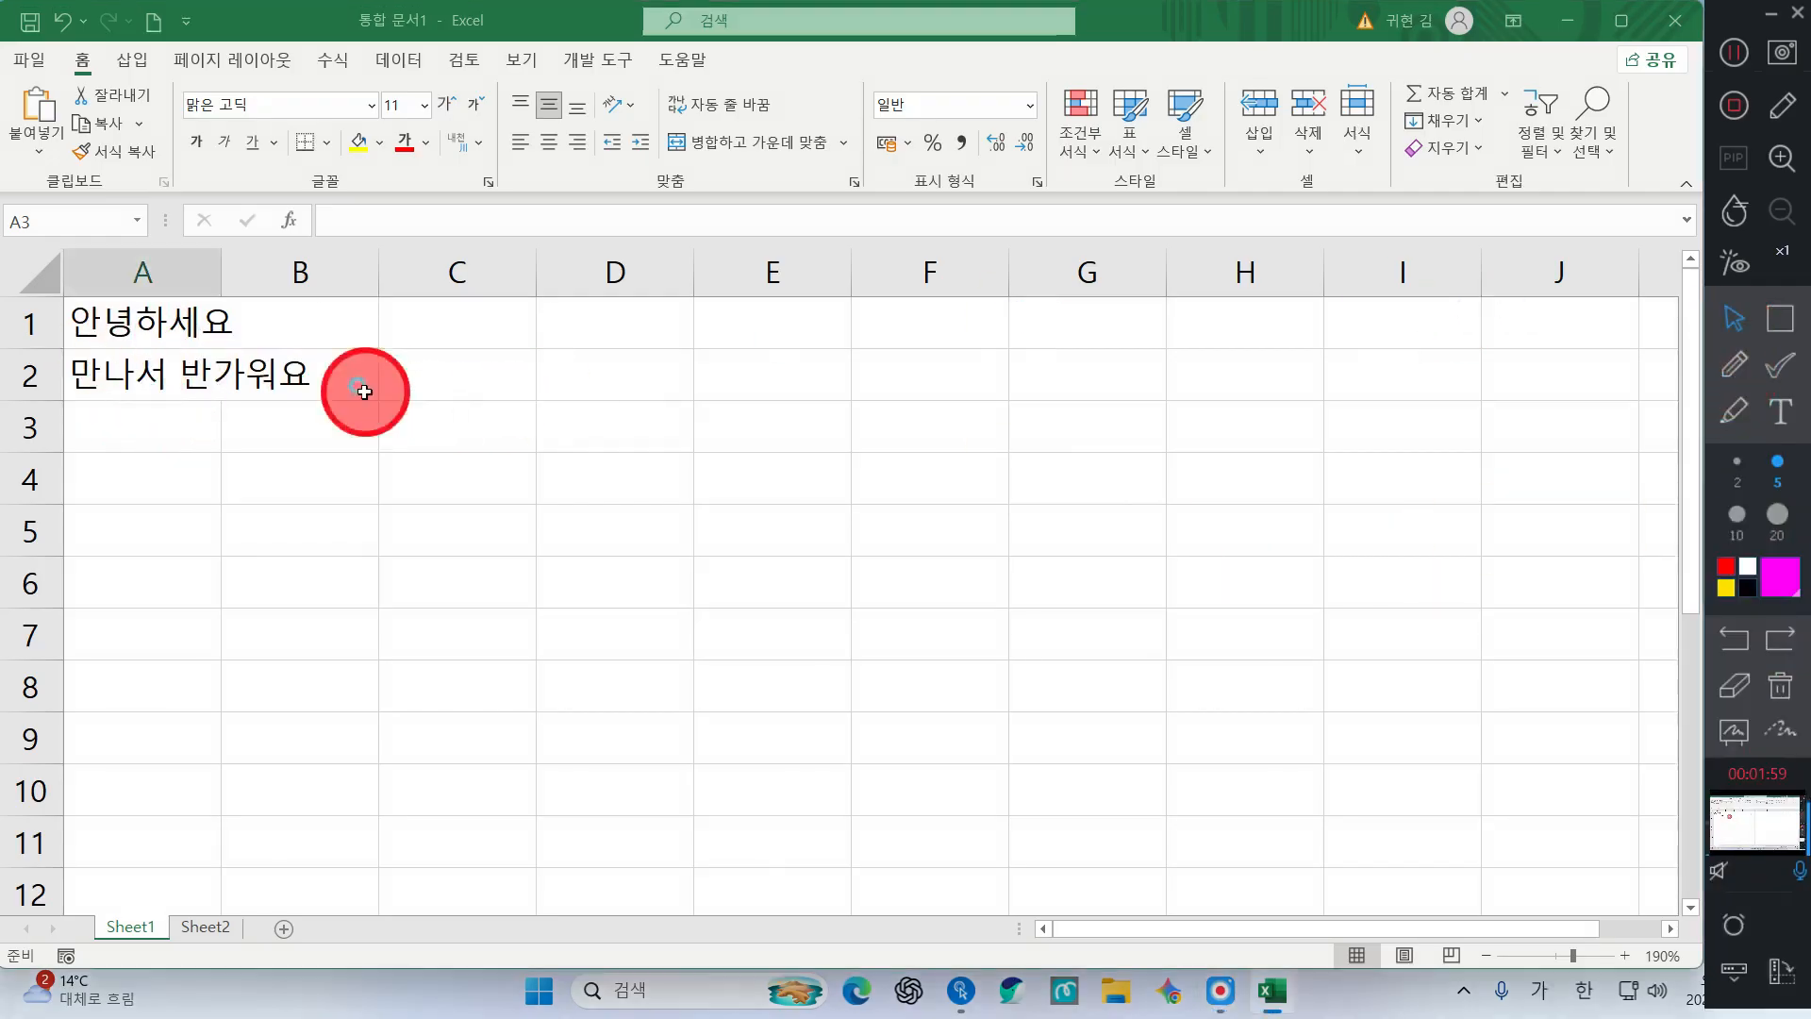
pyautogui.click(281, 372)
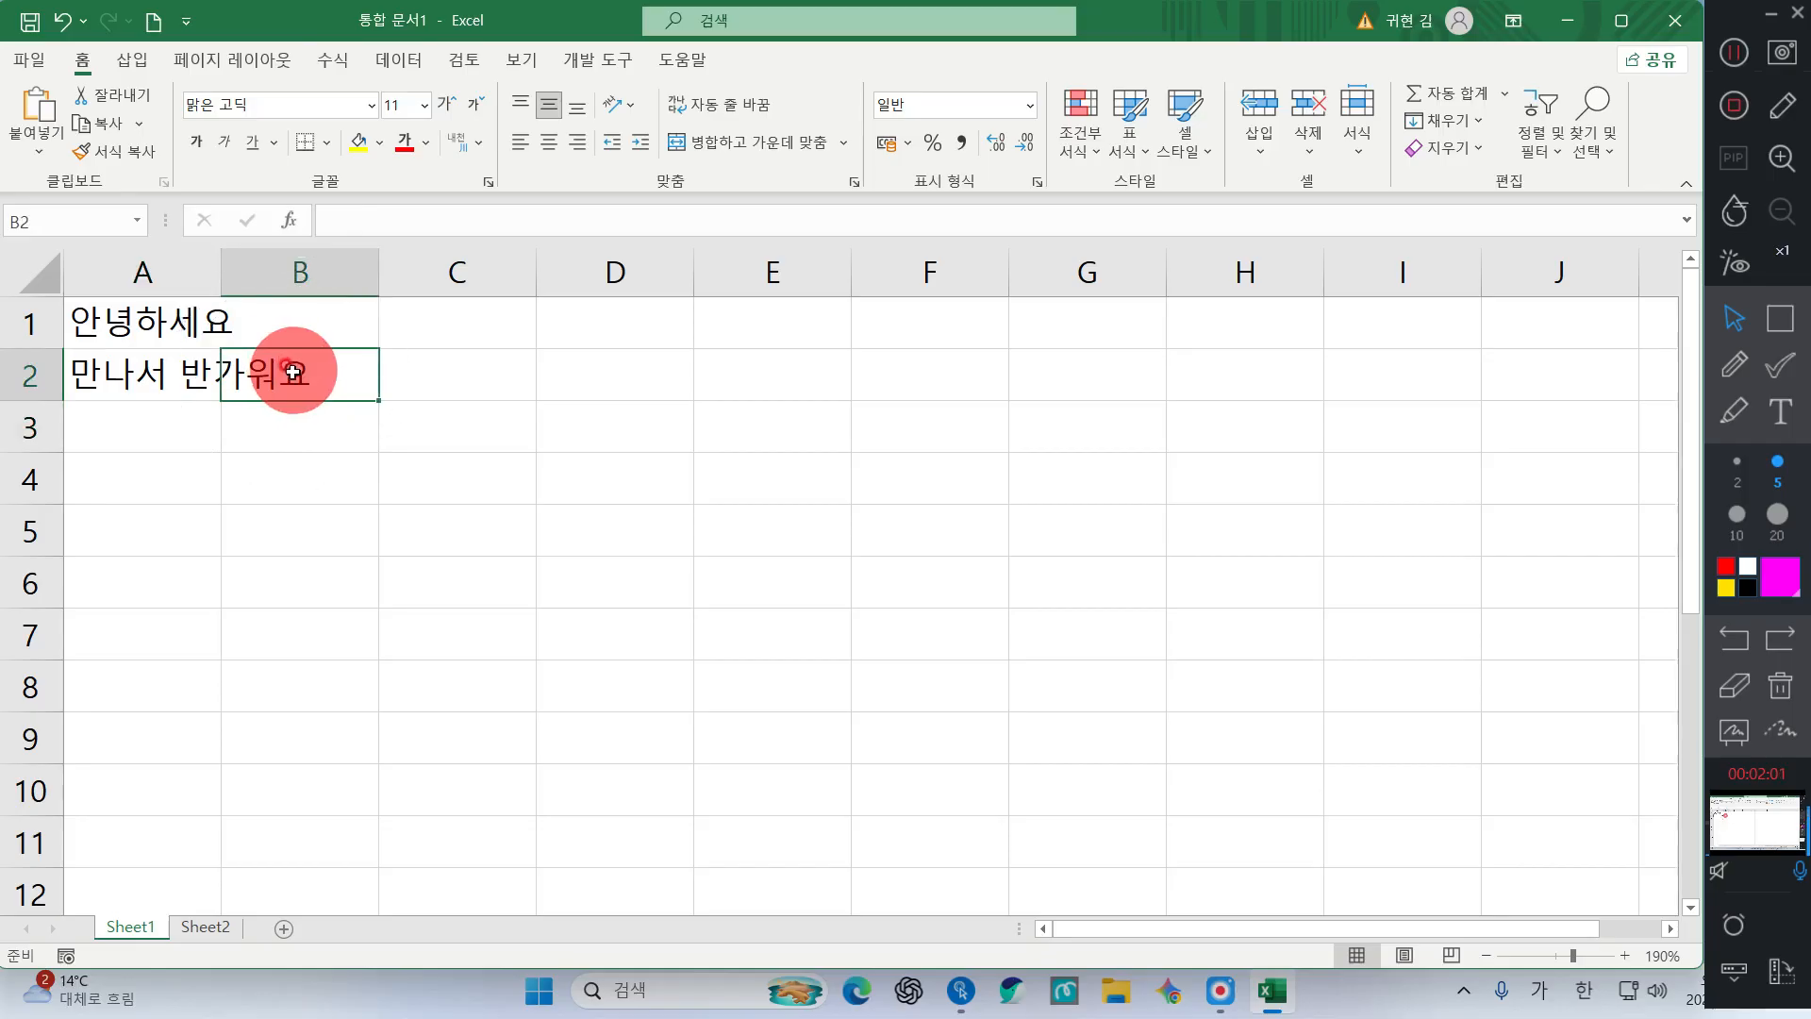
pyautogui.press('ctrl')
pyautogui.press('ctrl')
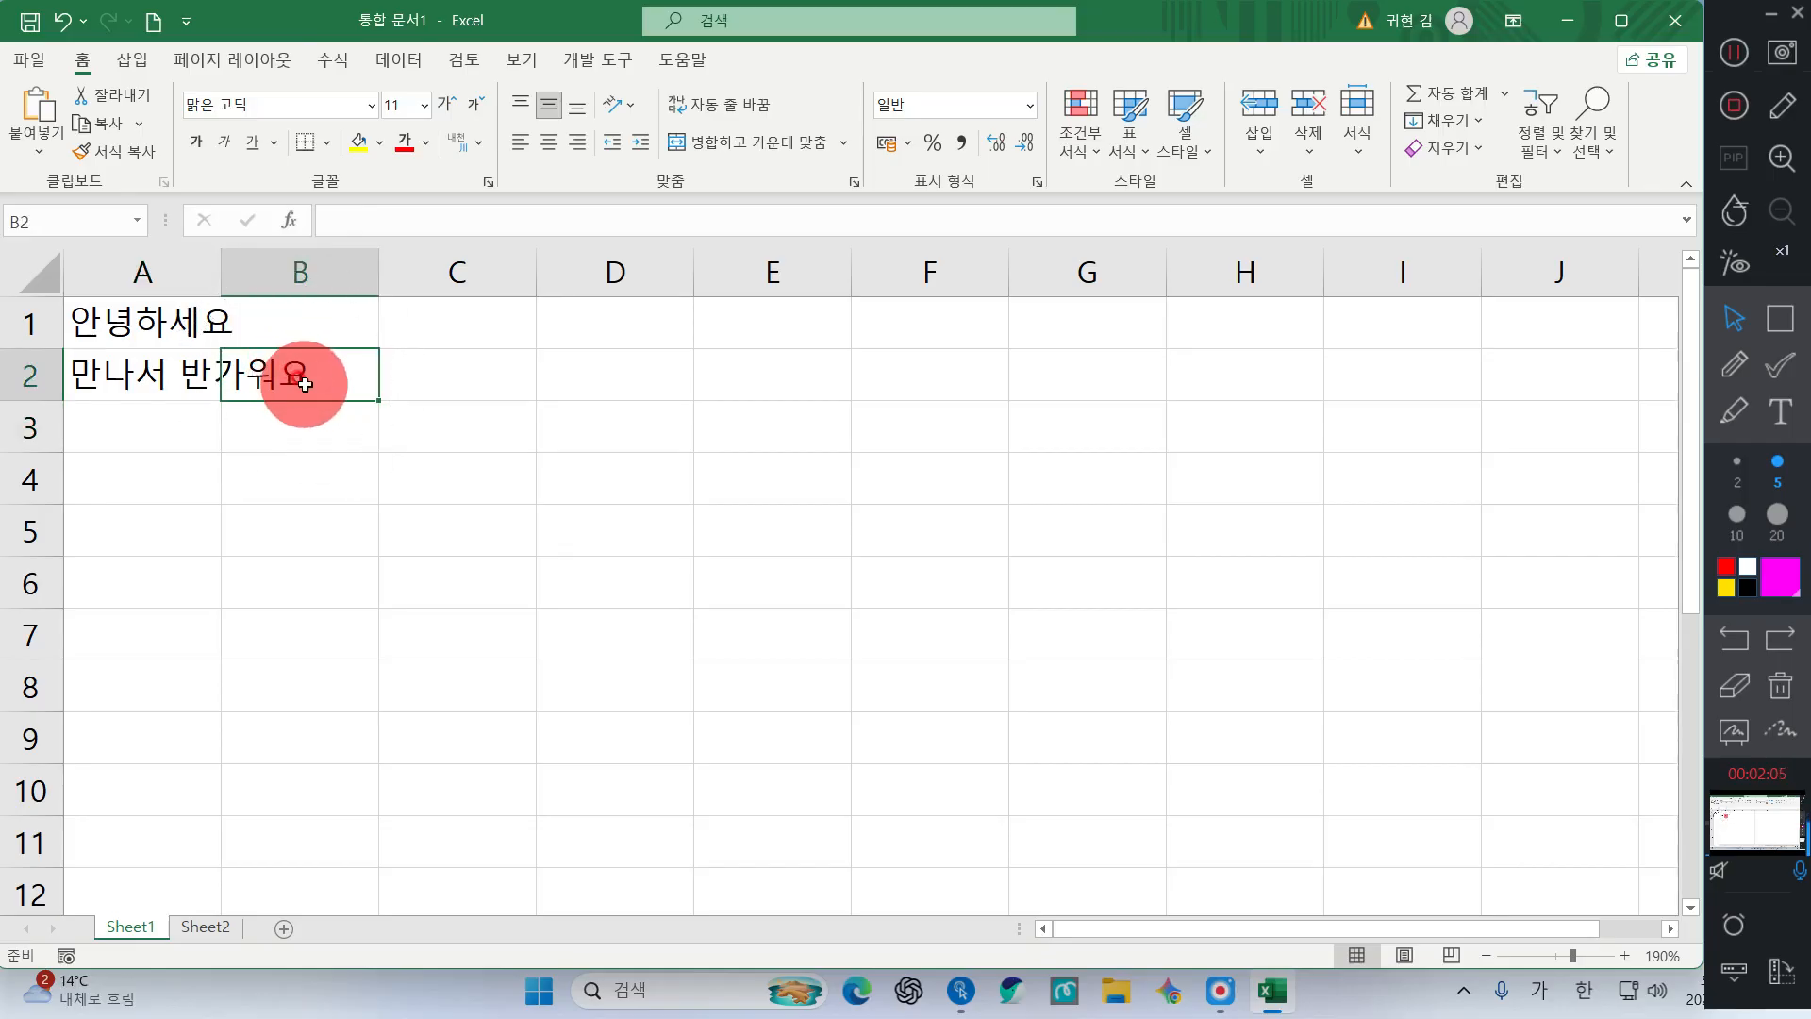
pyautogui.click(1780, 318)
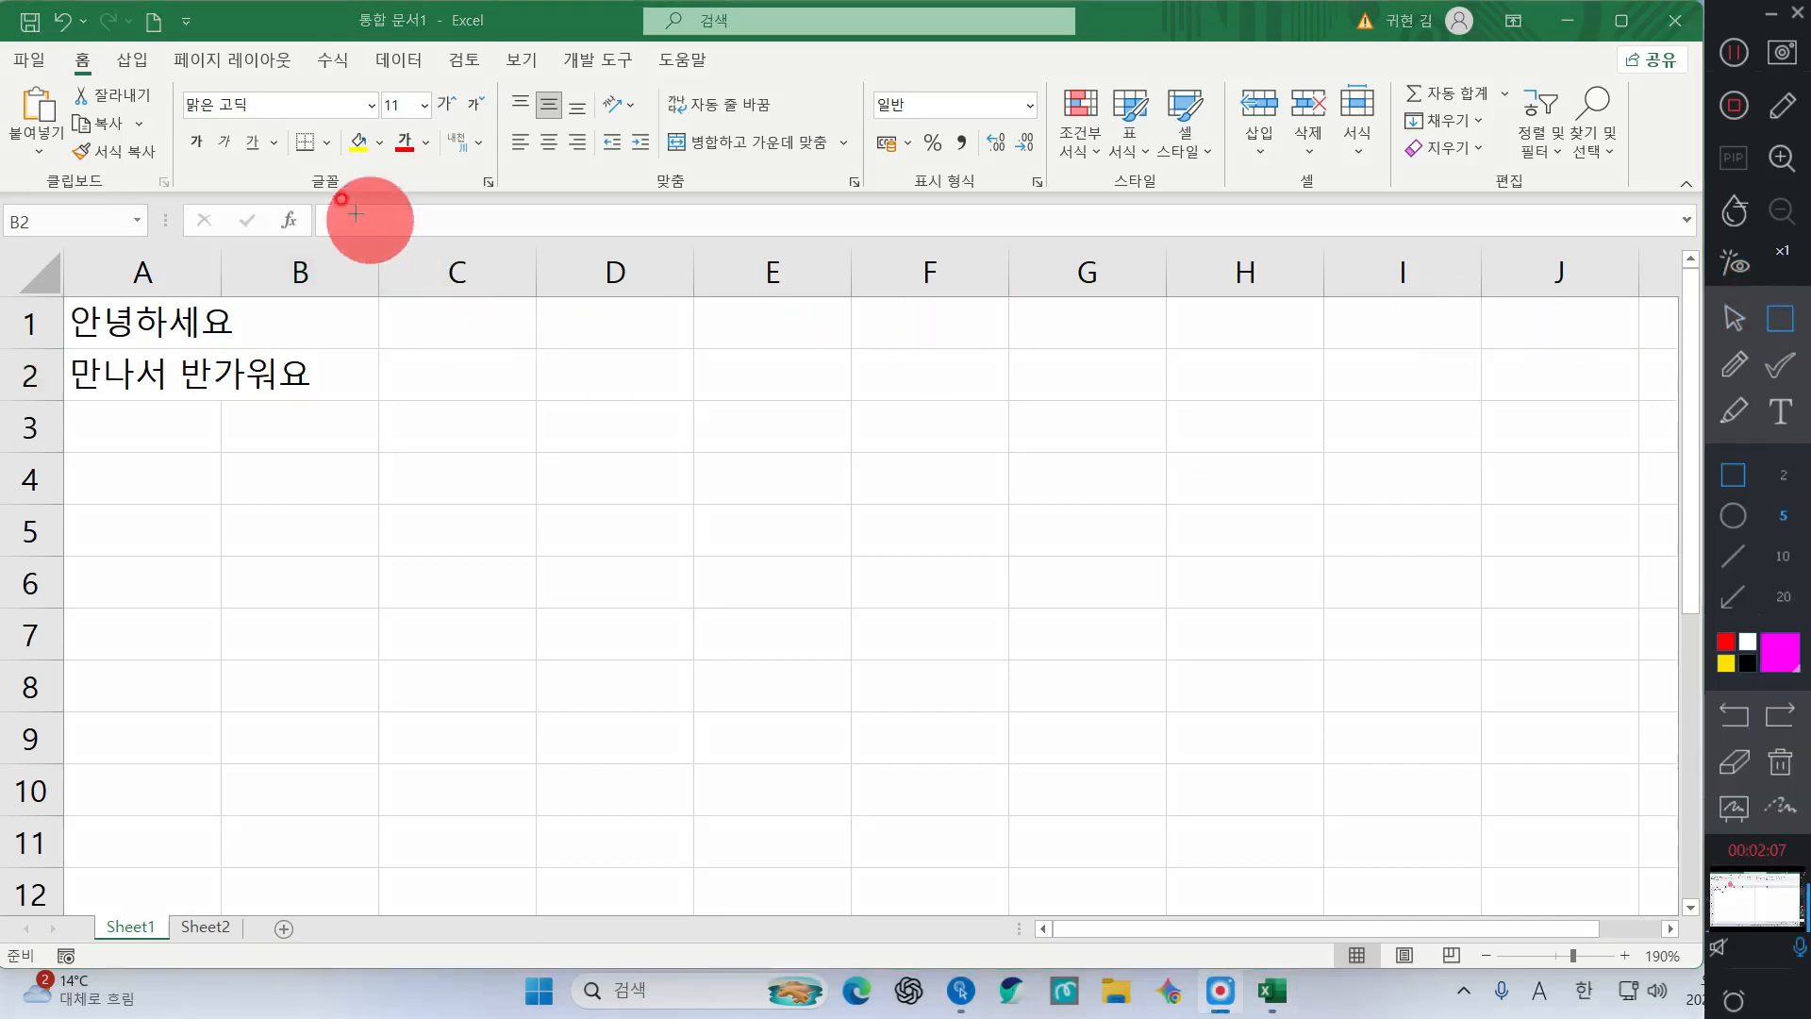
pyautogui.moveTo(302, 192); pyautogui.dragTo(573, 249)
pyautogui.click(1732, 319)
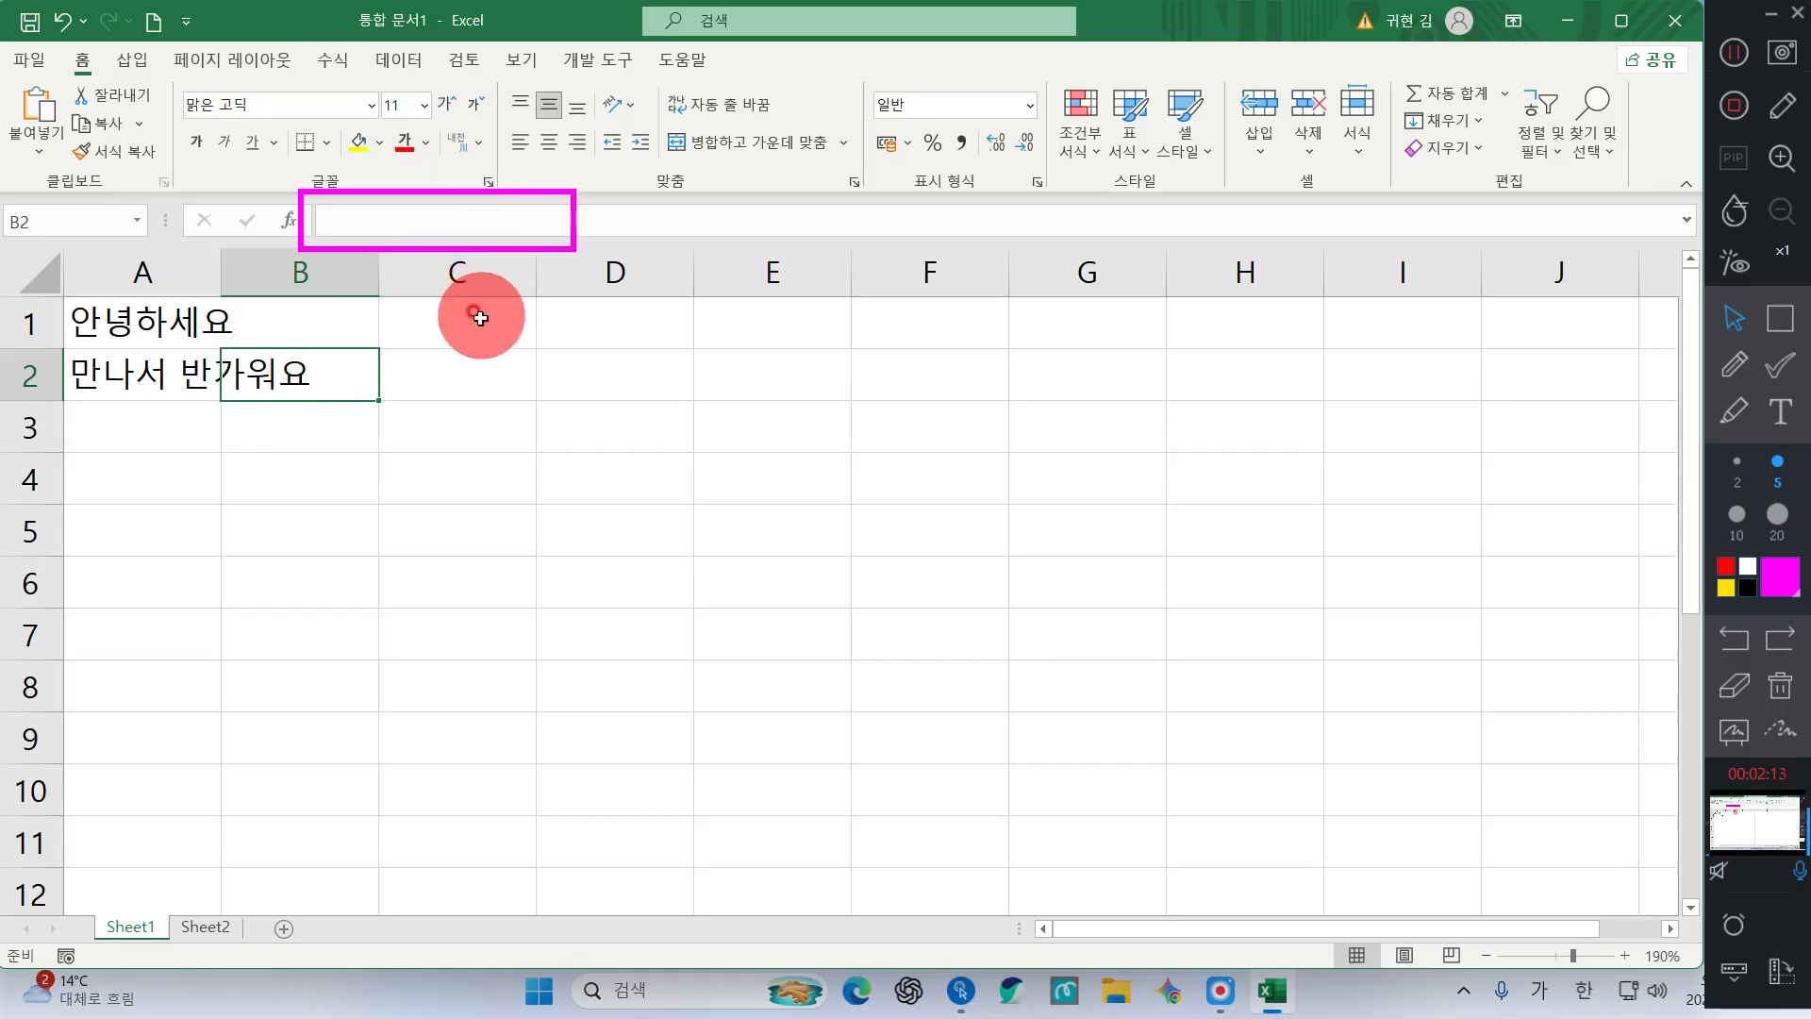
pyautogui.click(140, 383)
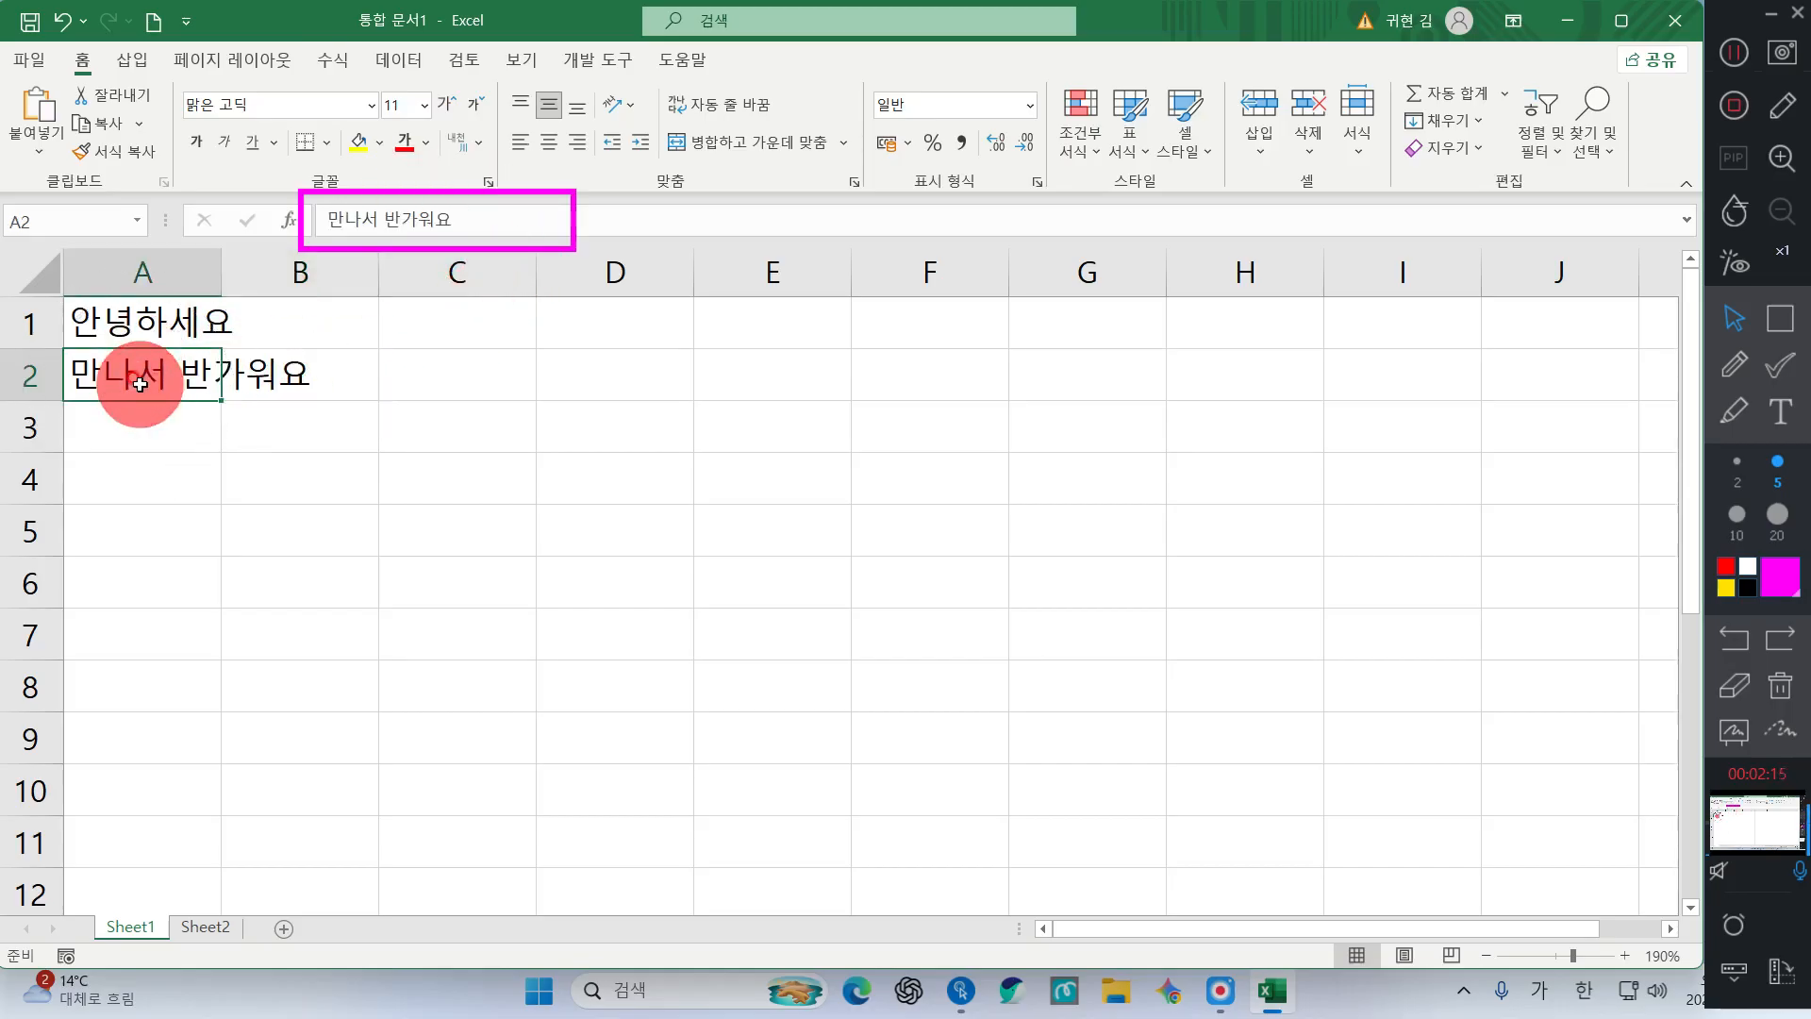
pyautogui.click(140, 383)
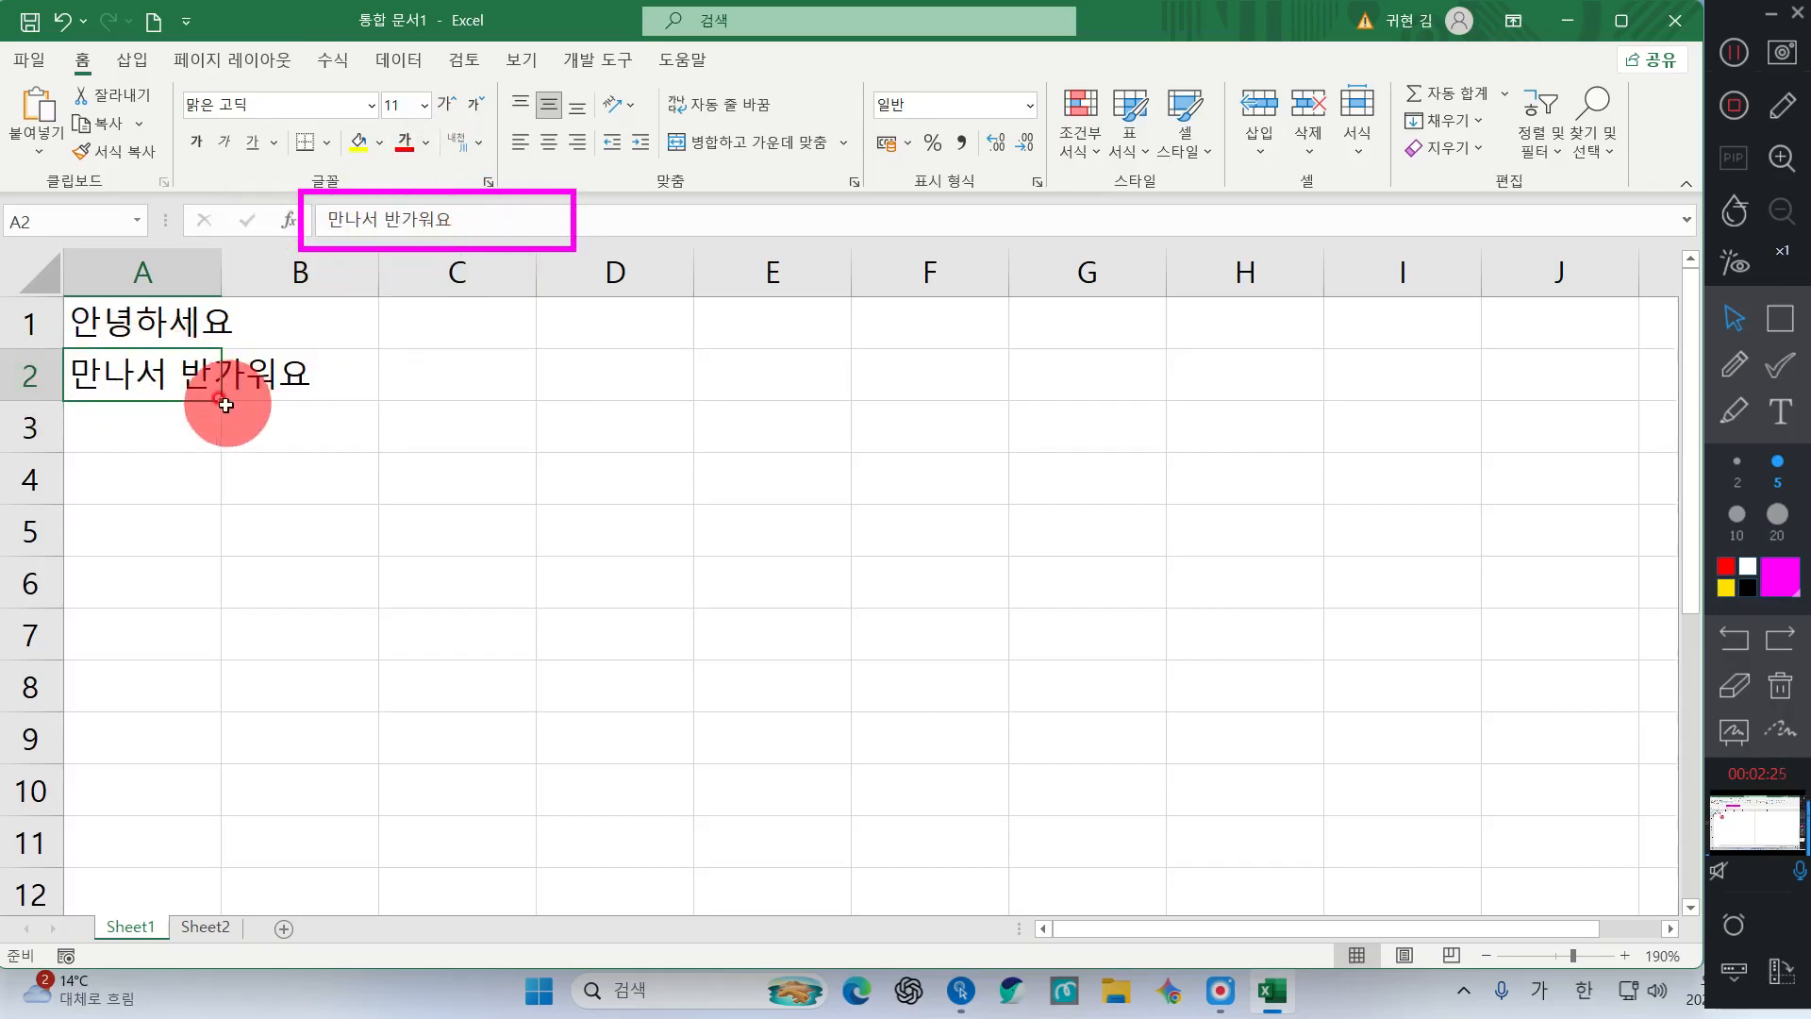
pyautogui.click(1780, 686)
pyautogui.click(295, 374)
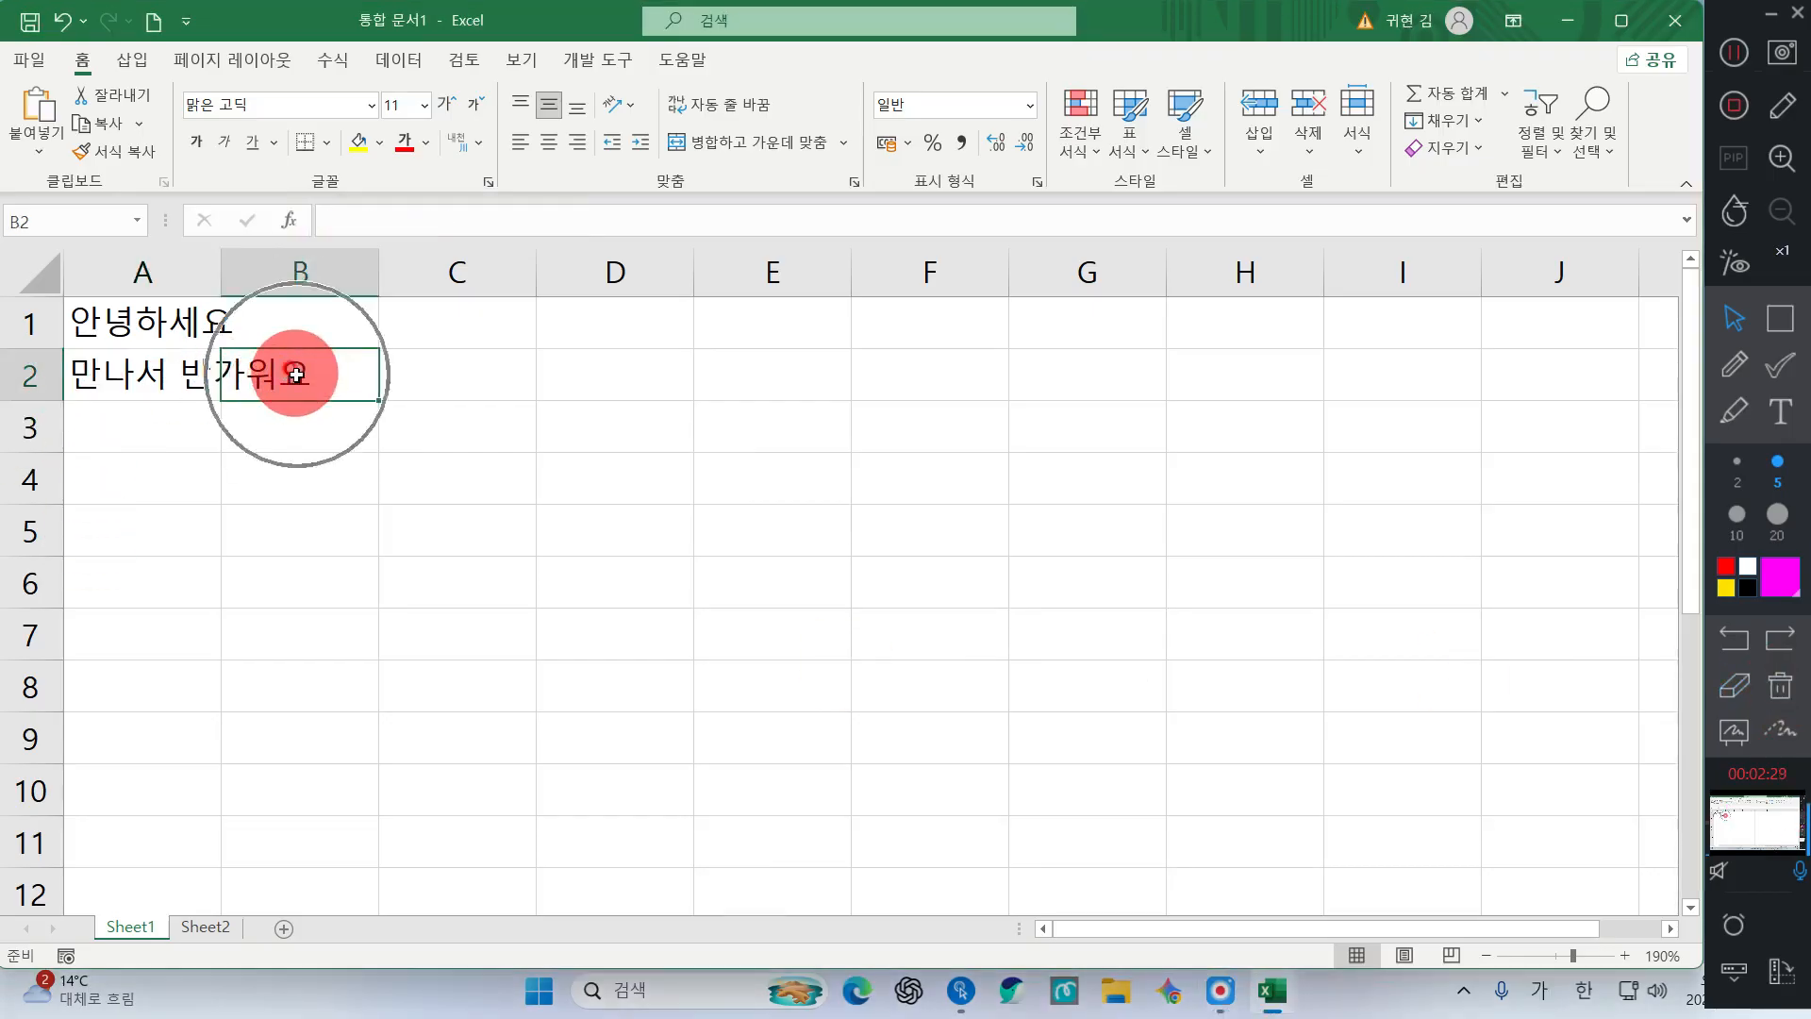
# Enter 저도요 in cell B2, beside 만나서 반가워요 in A2
pyautogui.press('ctrl')
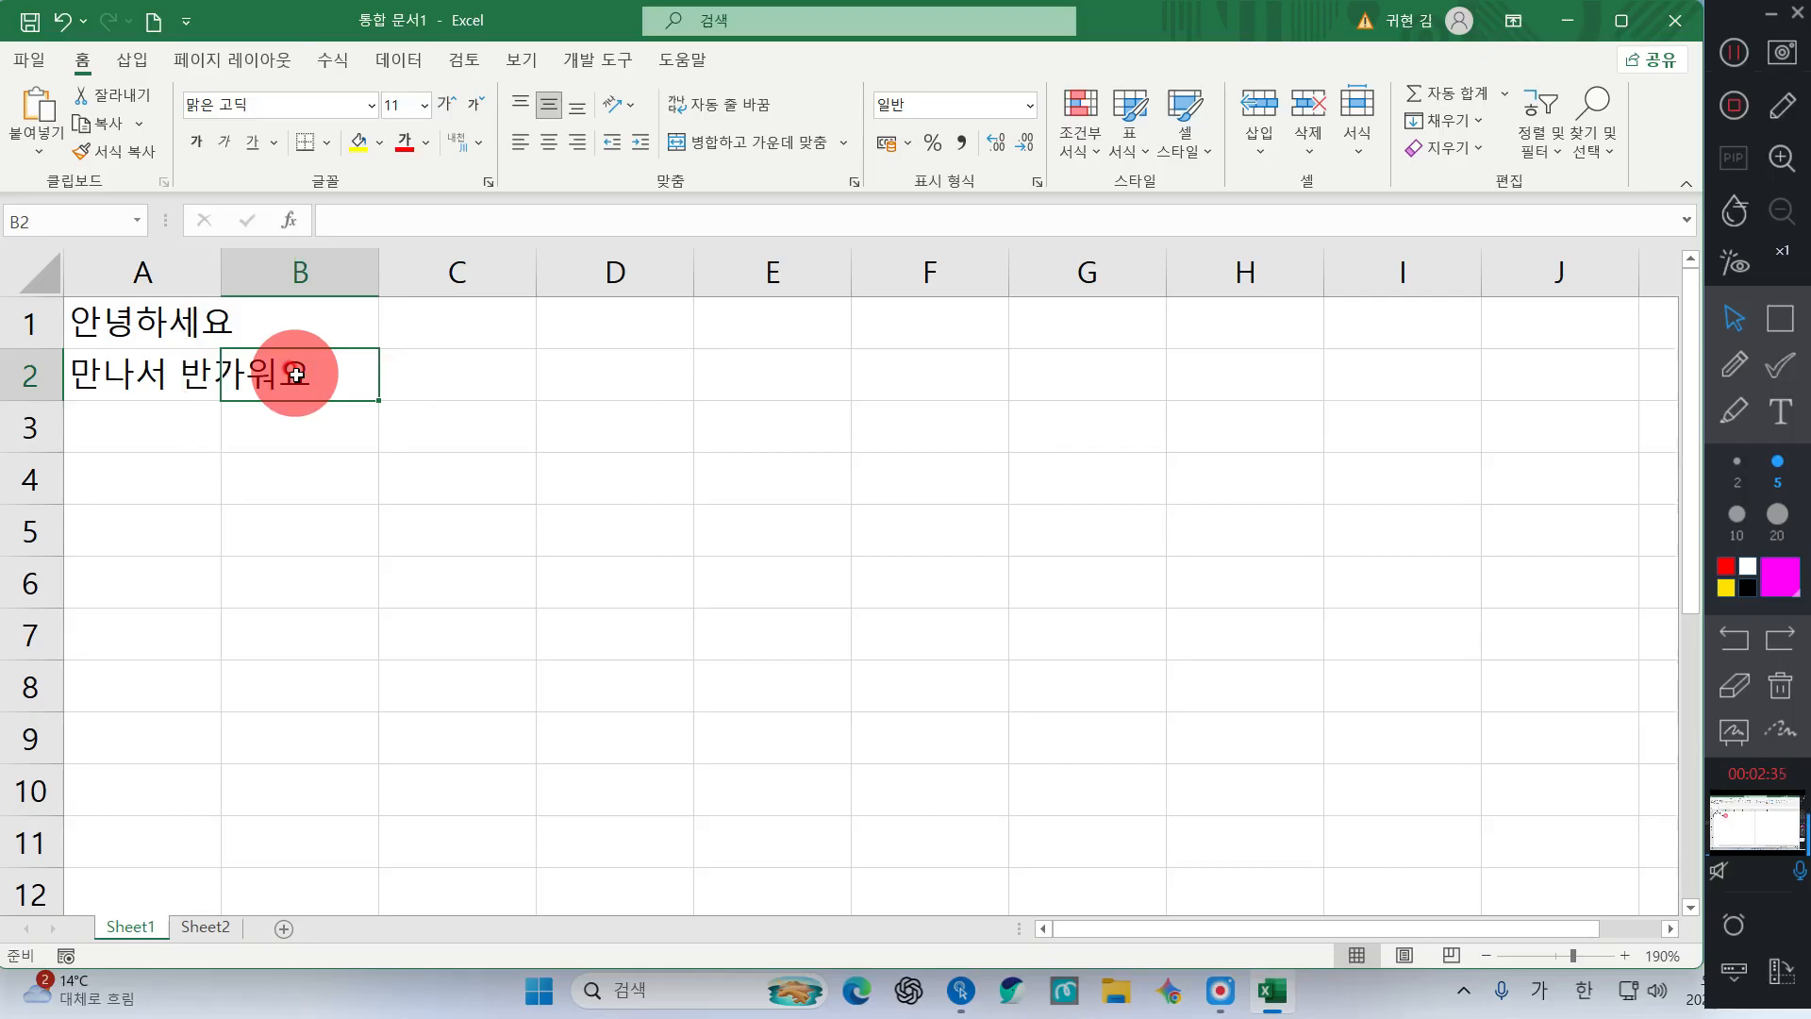
pyautogui.write('저도요')
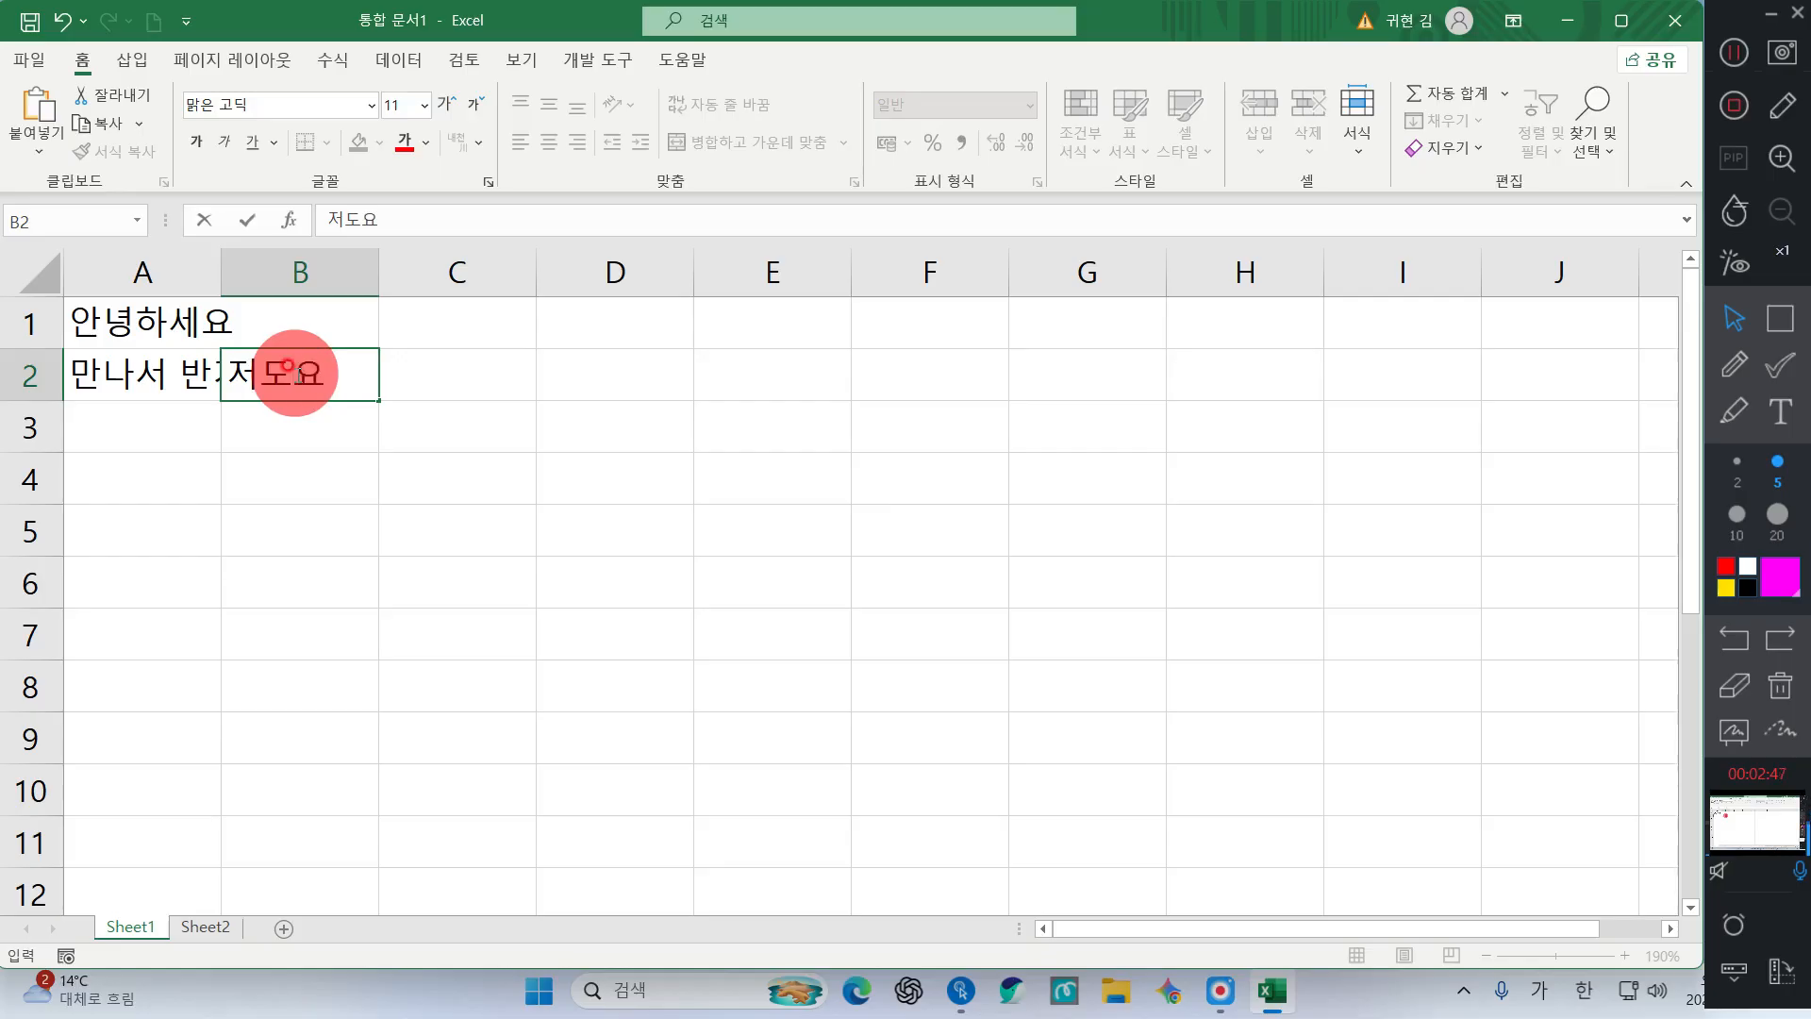
pyautogui.press('Return')
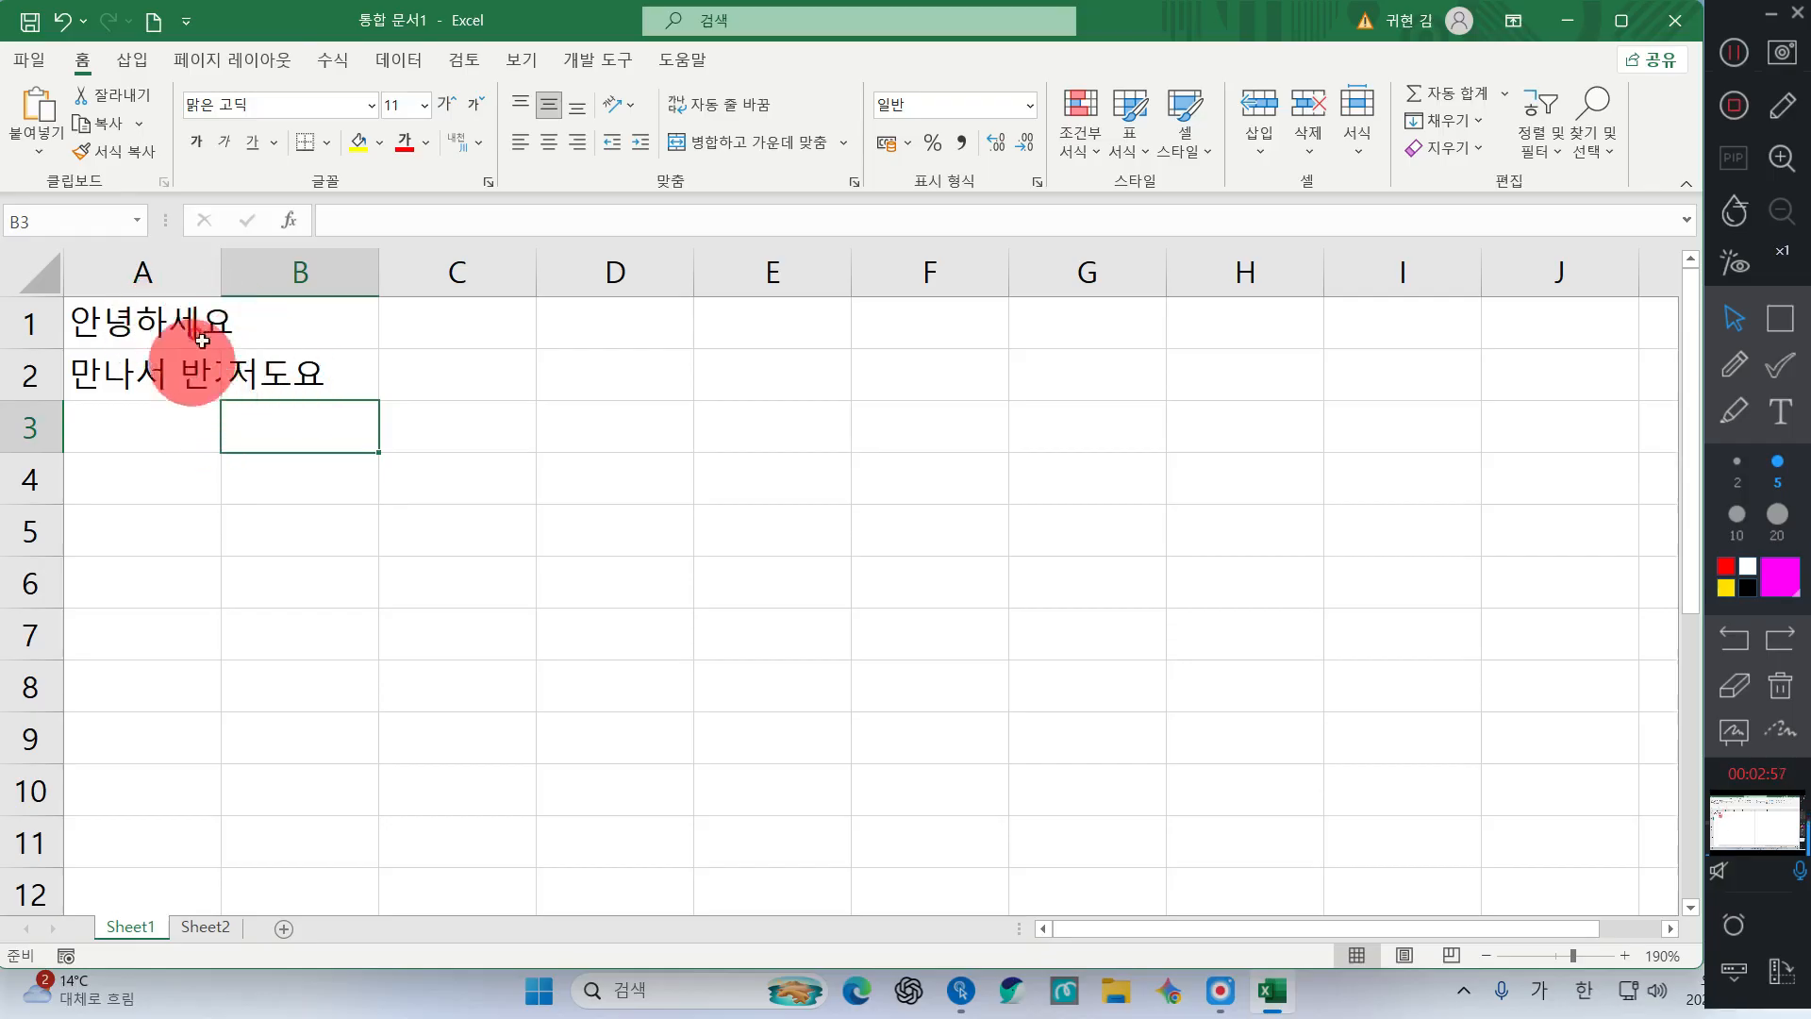
pyautogui.click(288, 369)
pyautogui.click(271, 416)
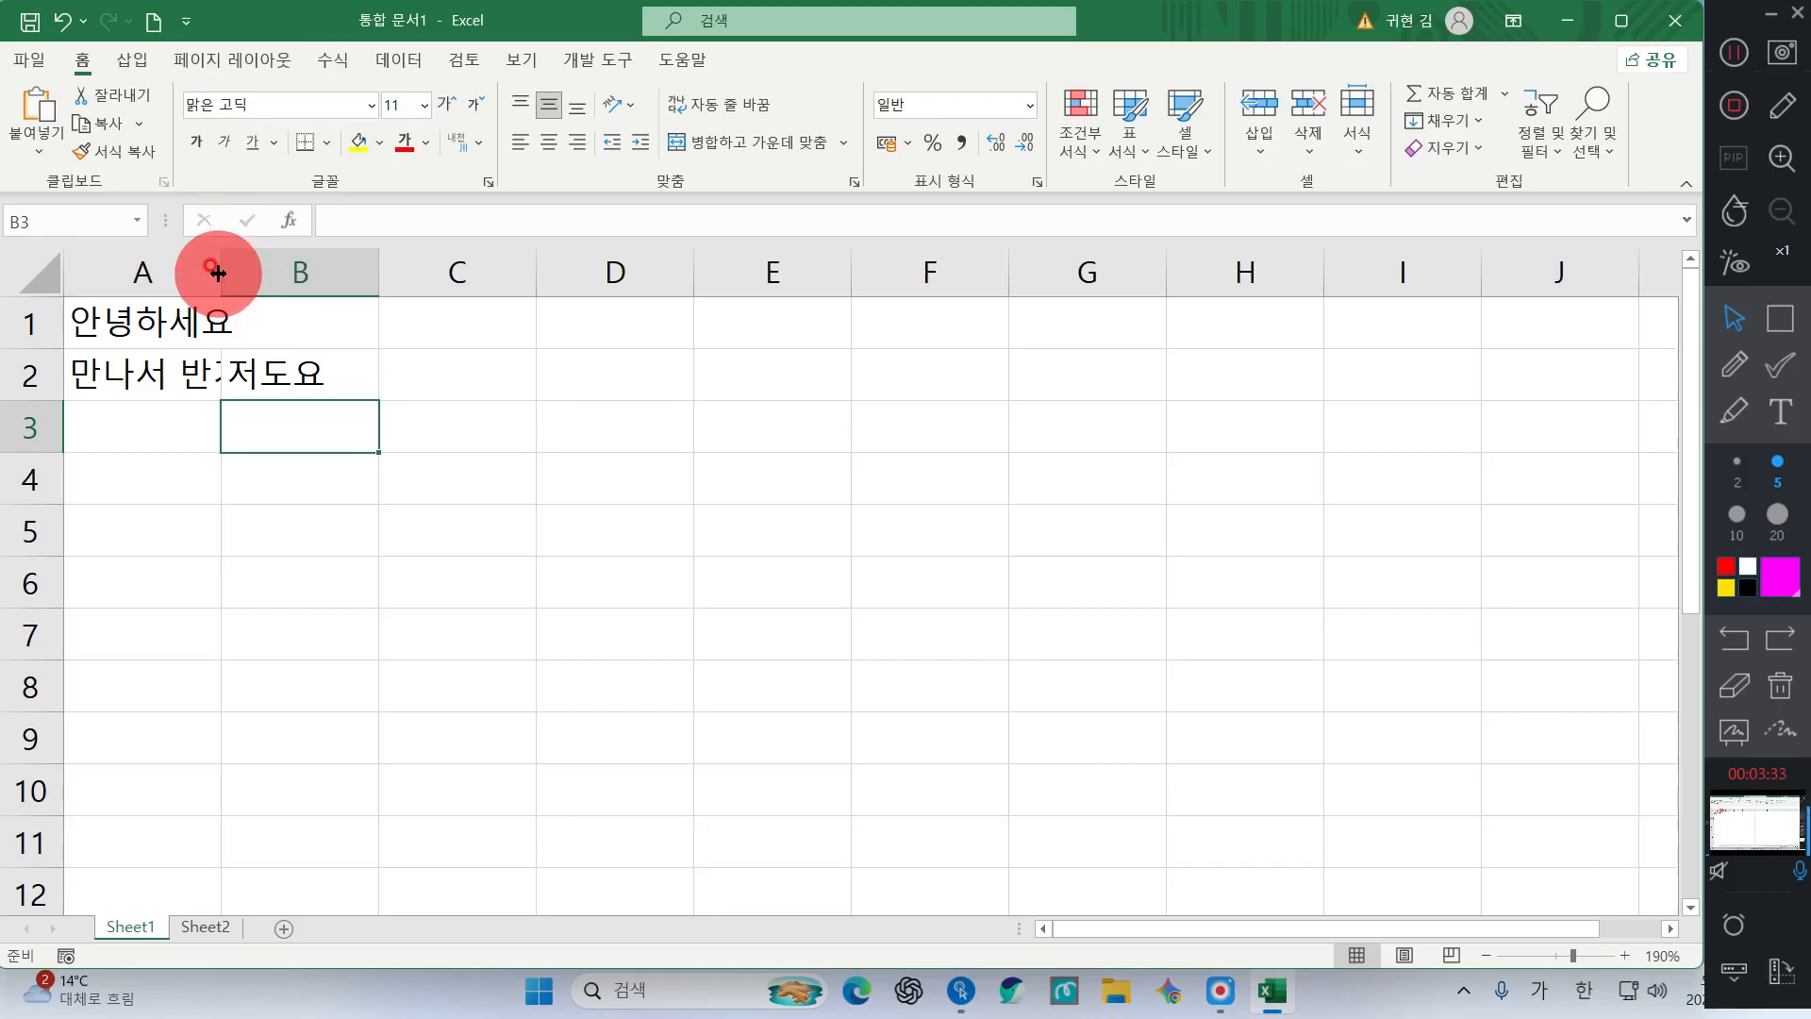
# Autofit column A to show 만나서 반가워요, close the Magnifier, and select cell A3
pyautogui.press('super+plus')
pyautogui.press('super+plus')
pyautogui.press('super+plus')
pyautogui.press('super+plus')
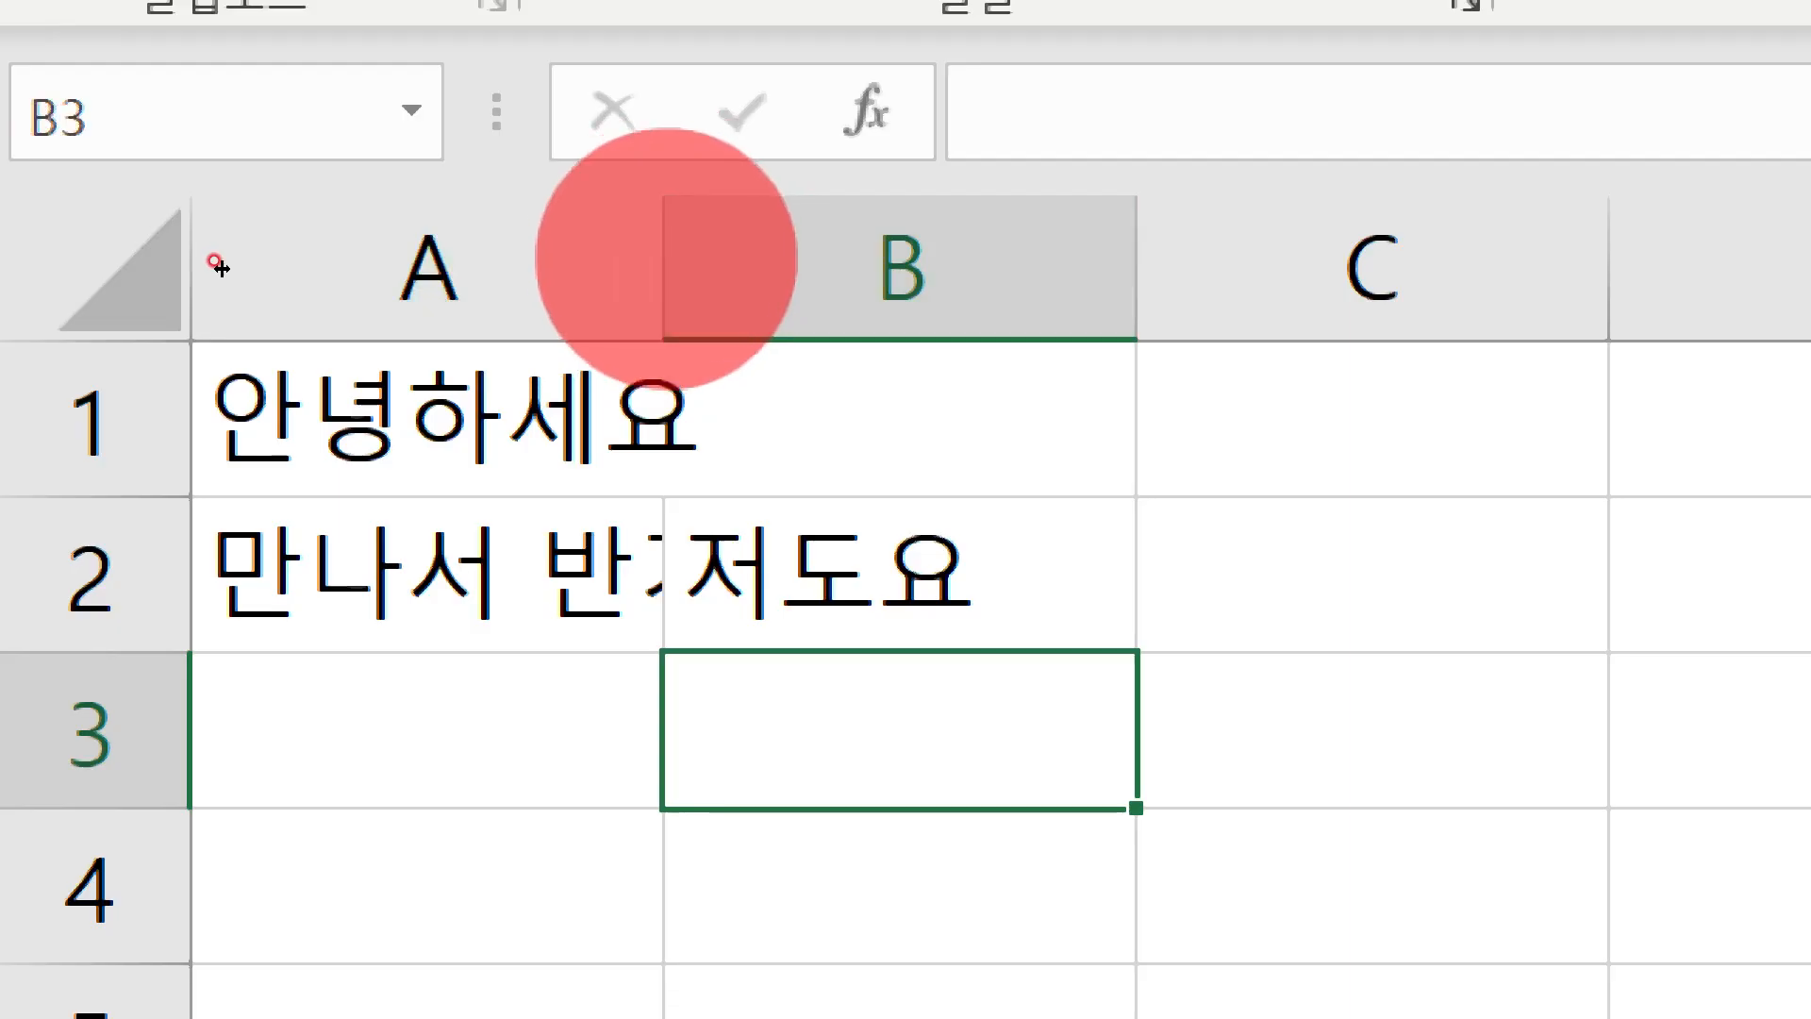
pyautogui.doubleClick(664, 264)
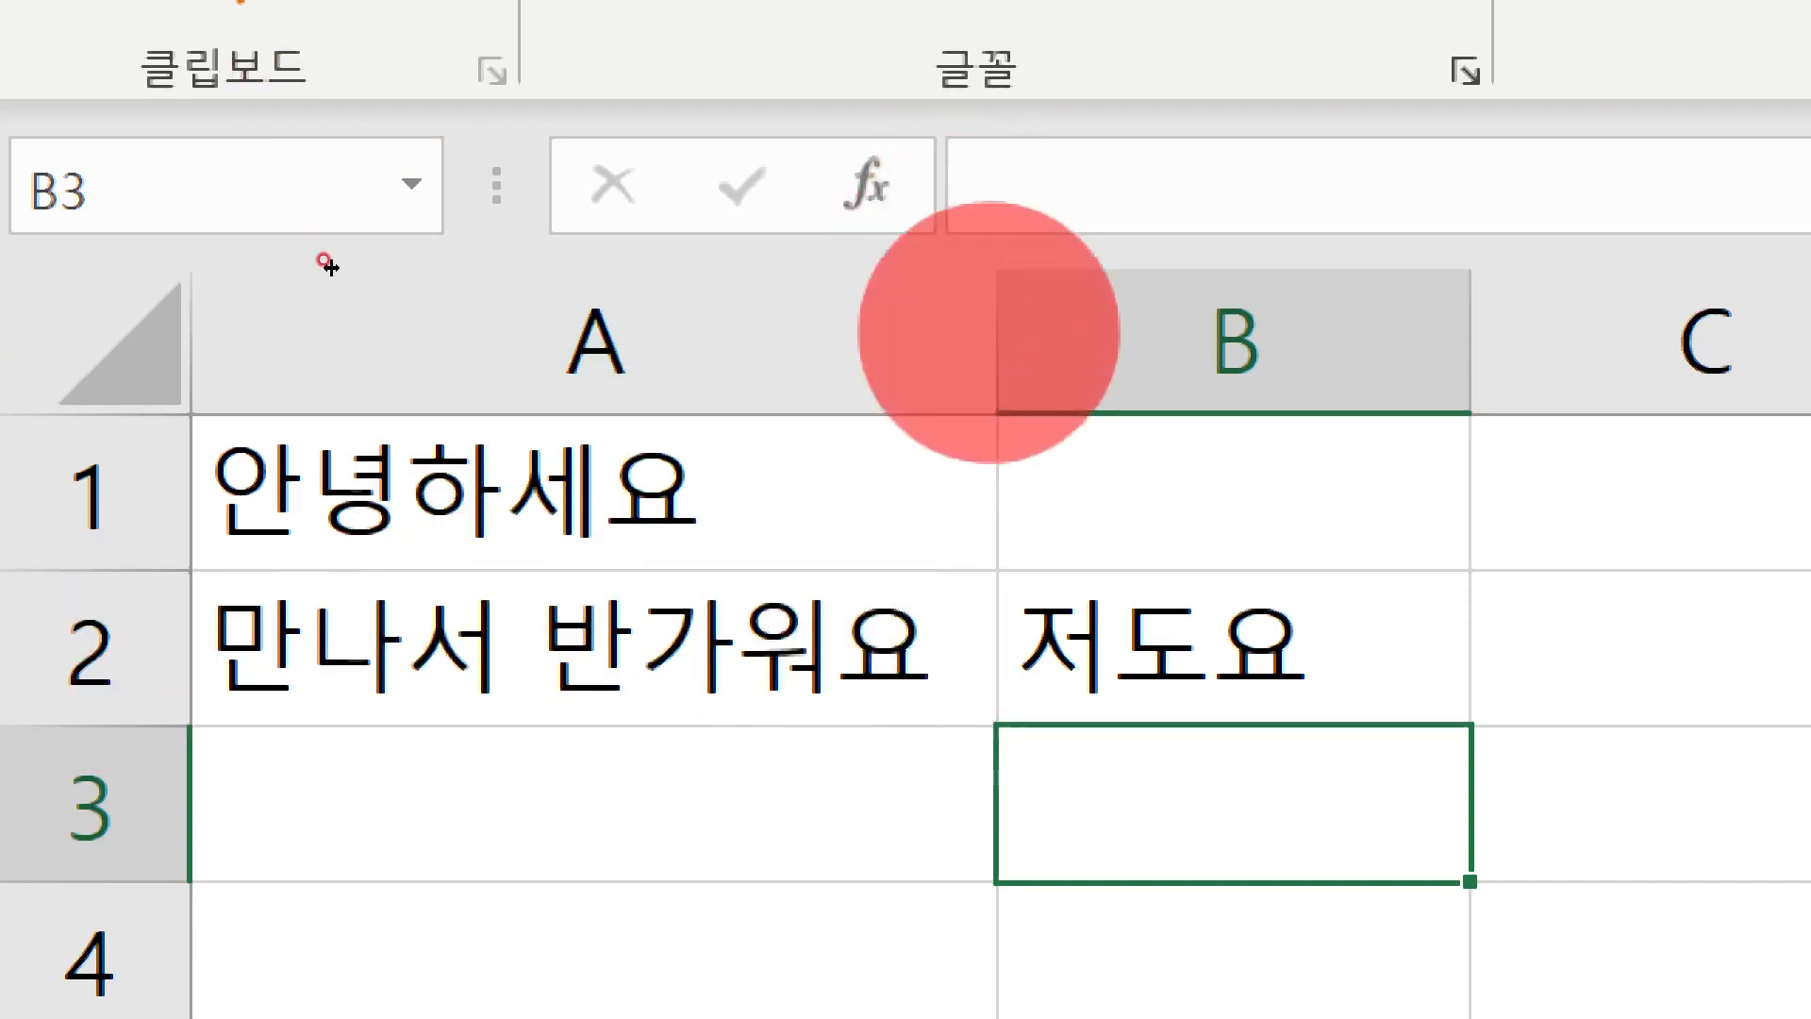
pyautogui.press('ctrl')
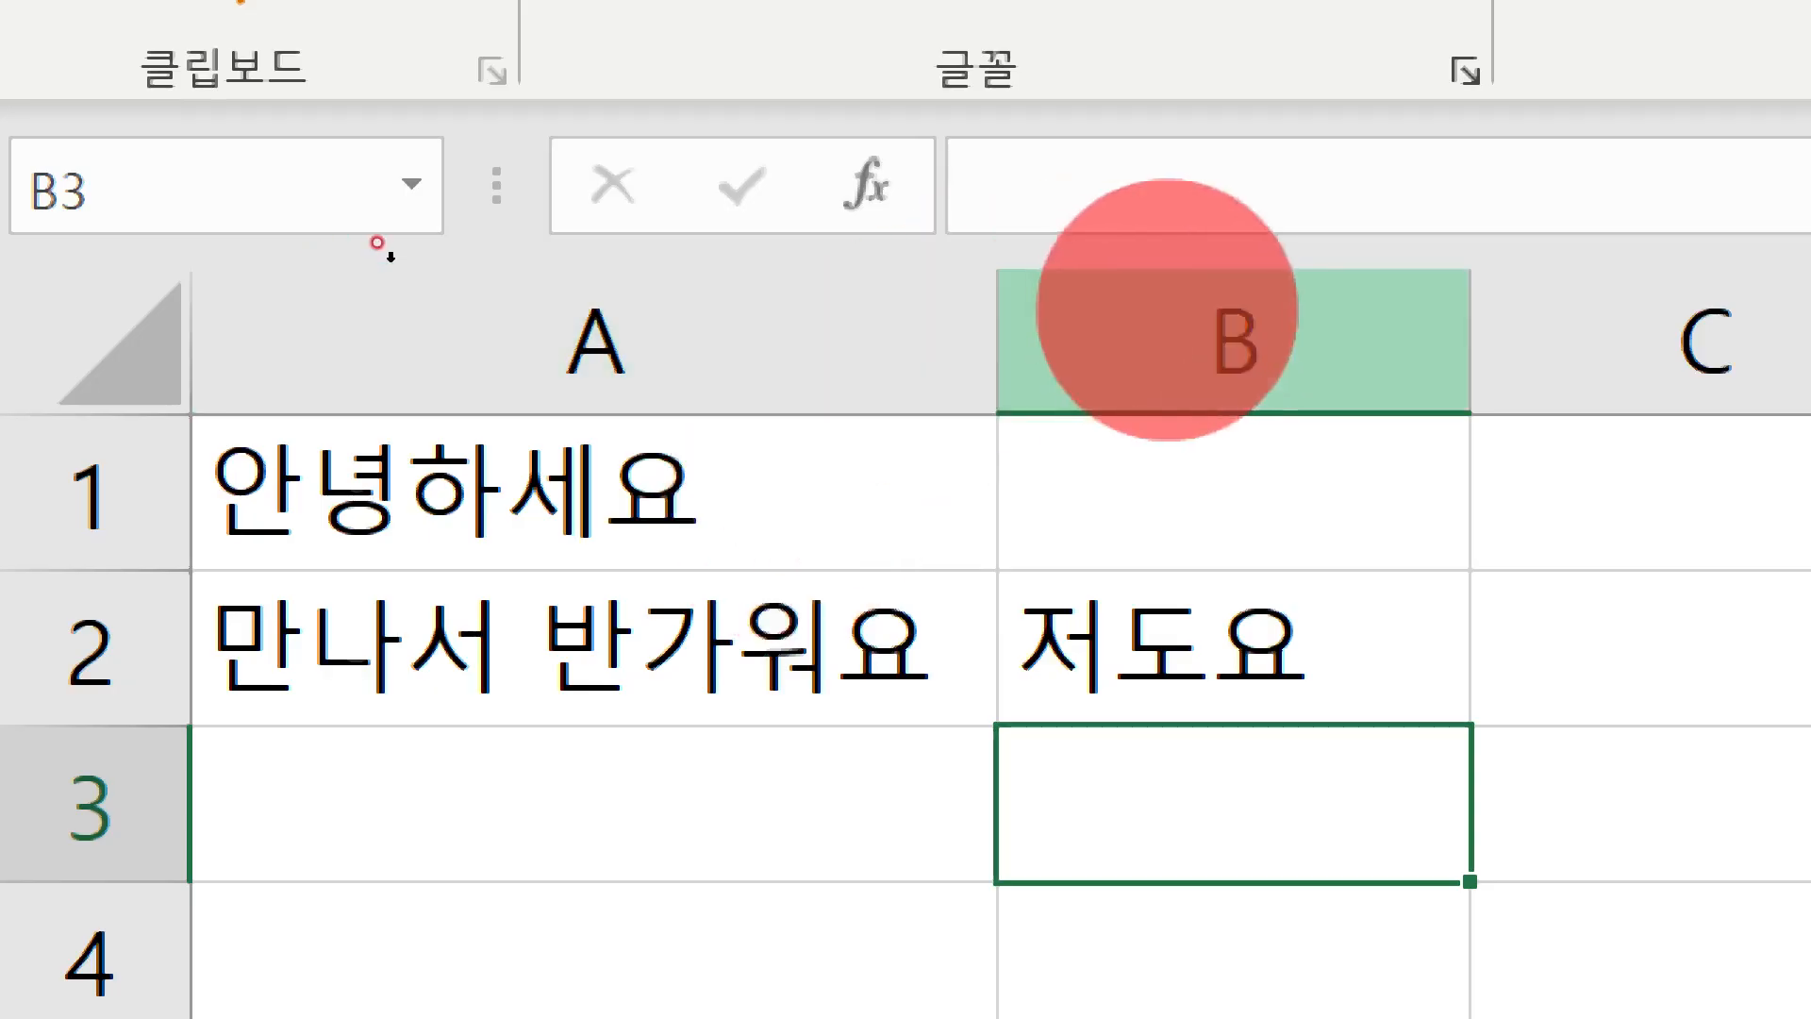
pyautogui.click(1006, 341)
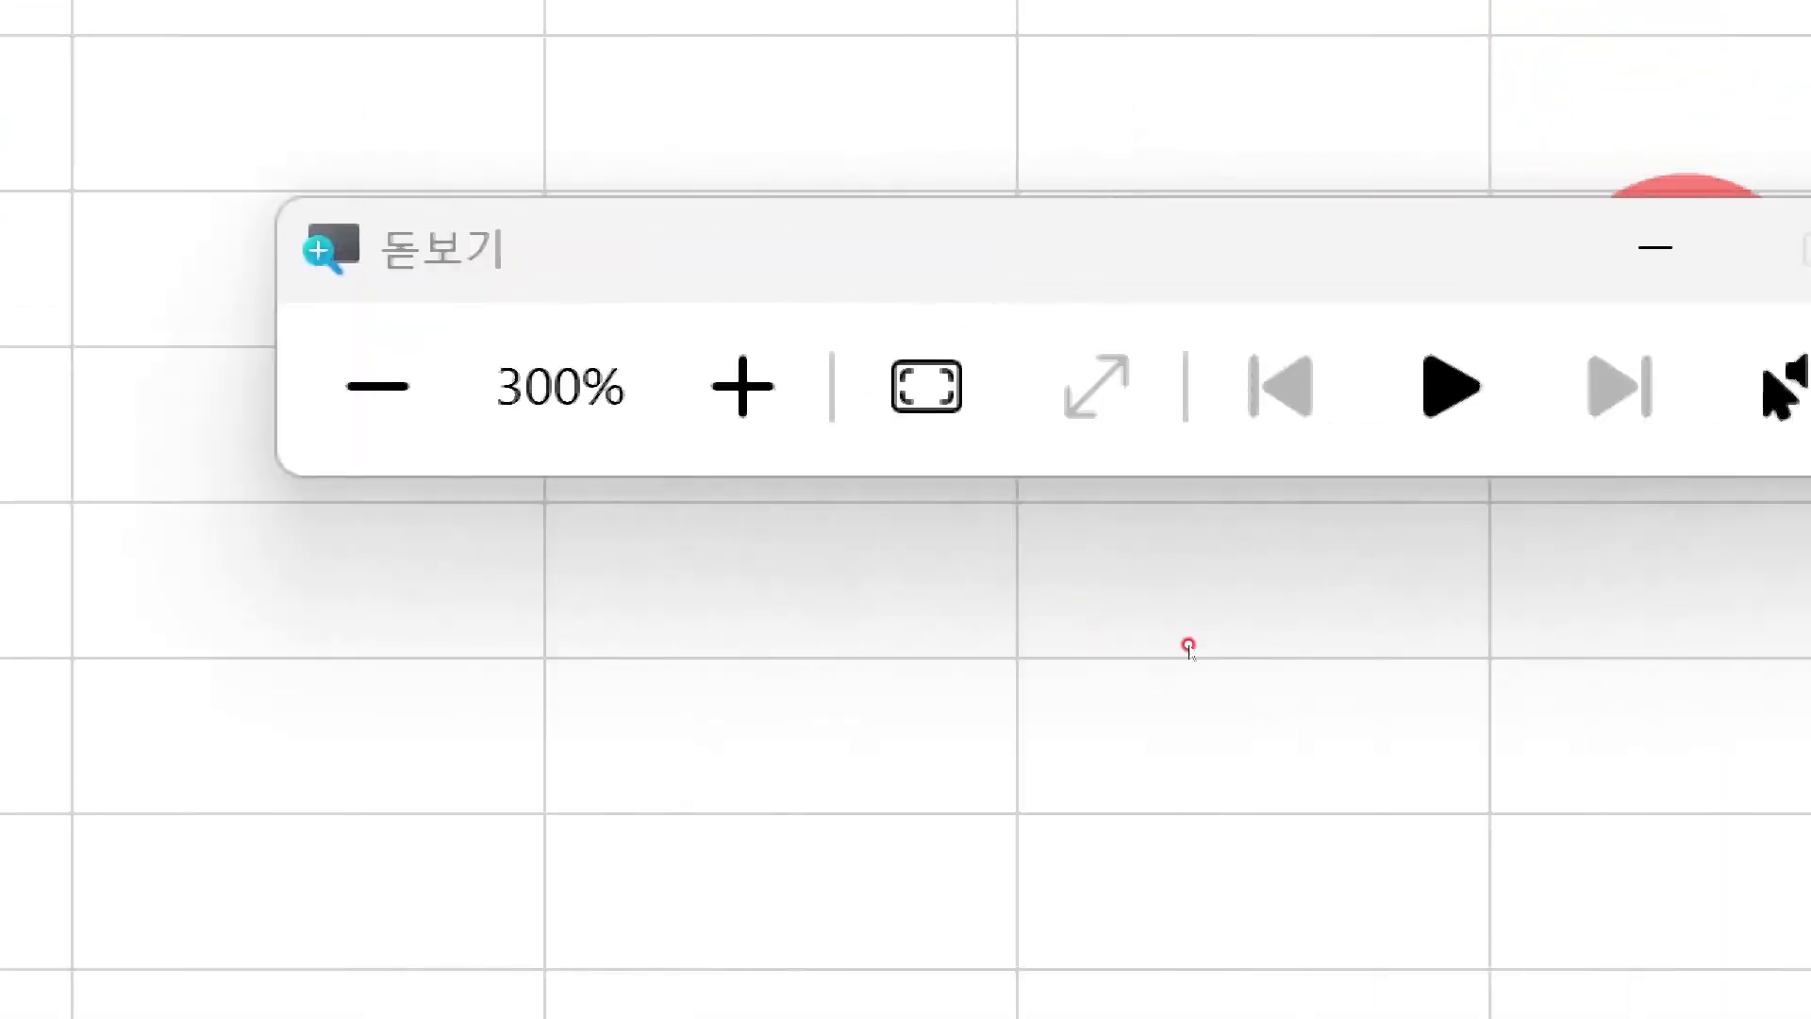
pyautogui.click(1571, 249)
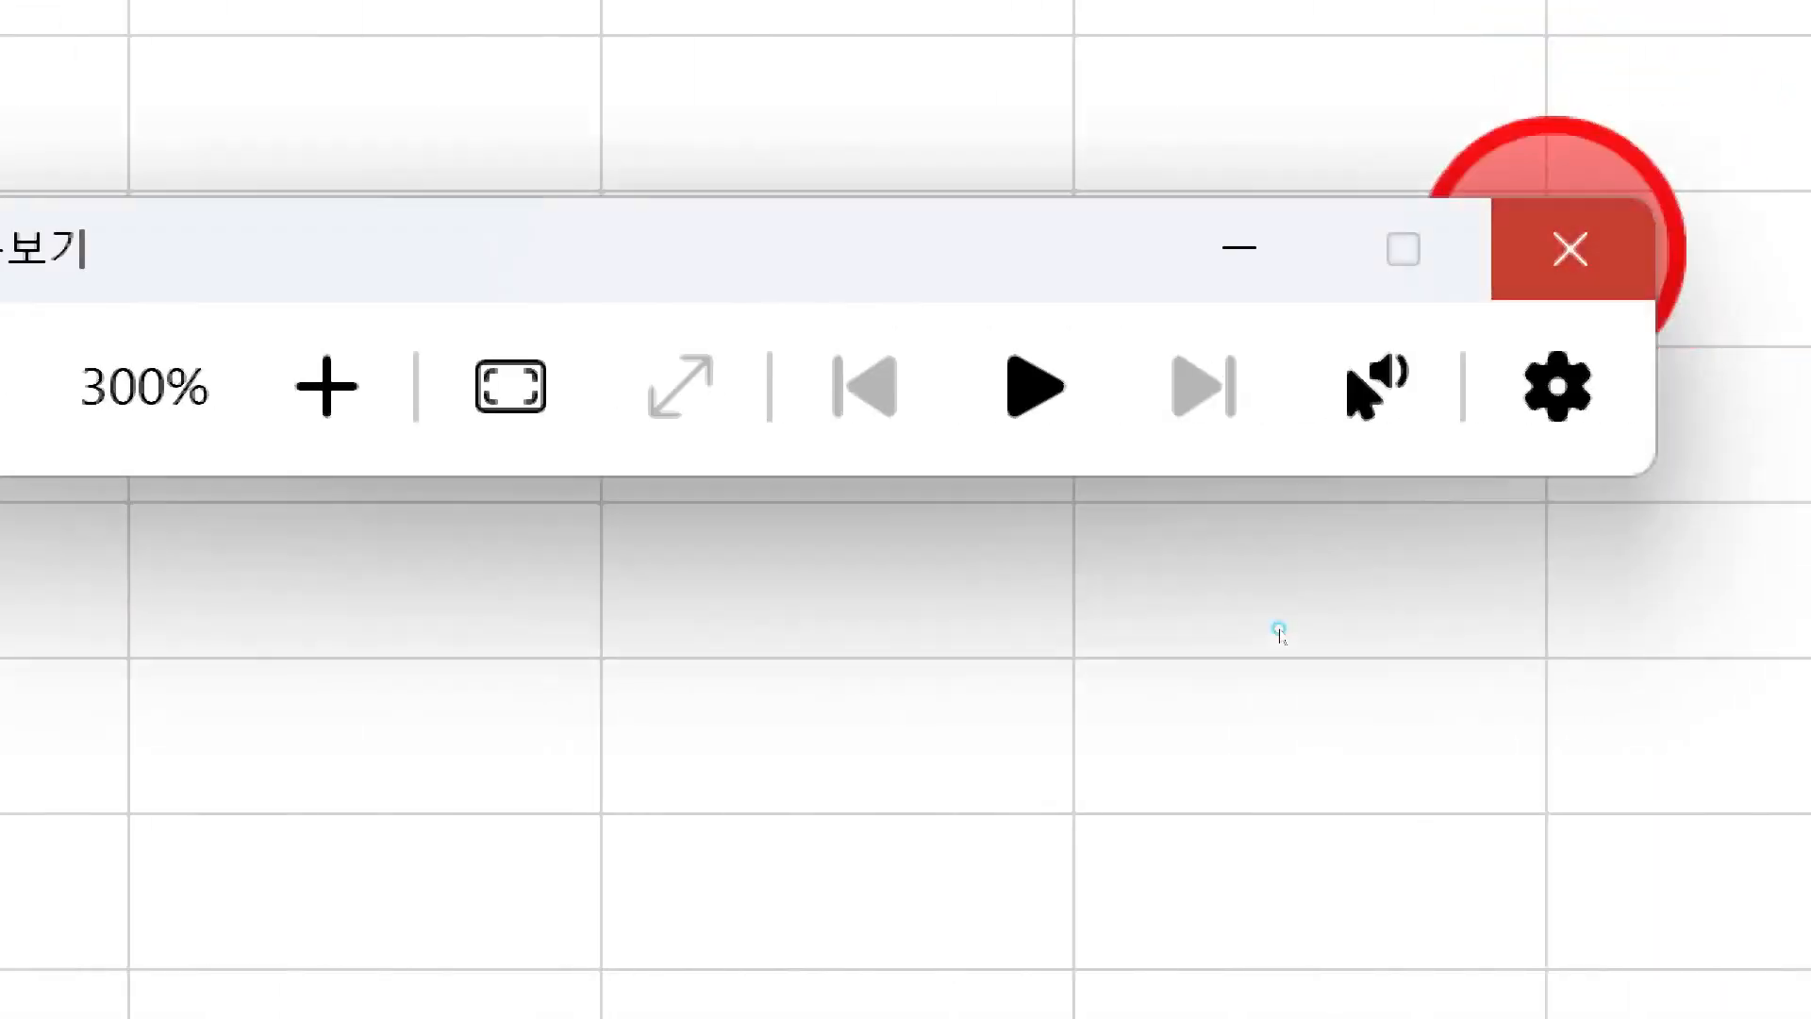
pyautogui.click(171, 422)
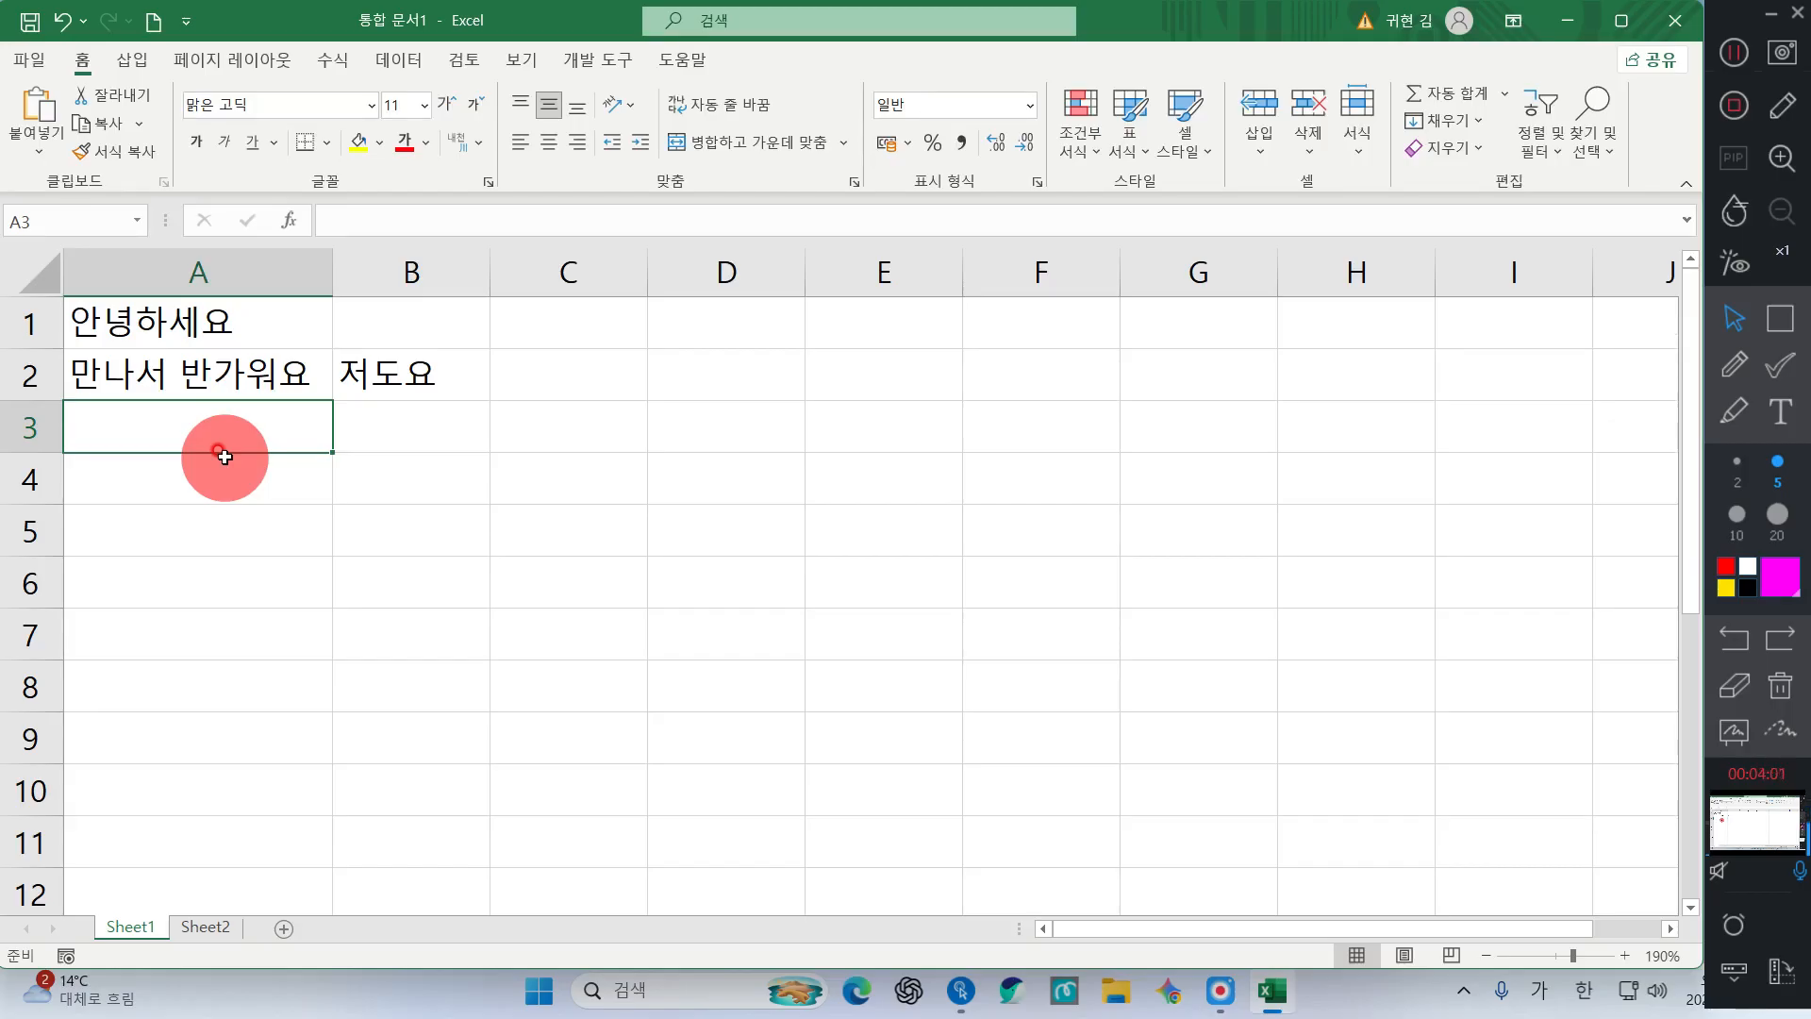
# Enter the number 100 in cell A3
pyautogui.press('F2')
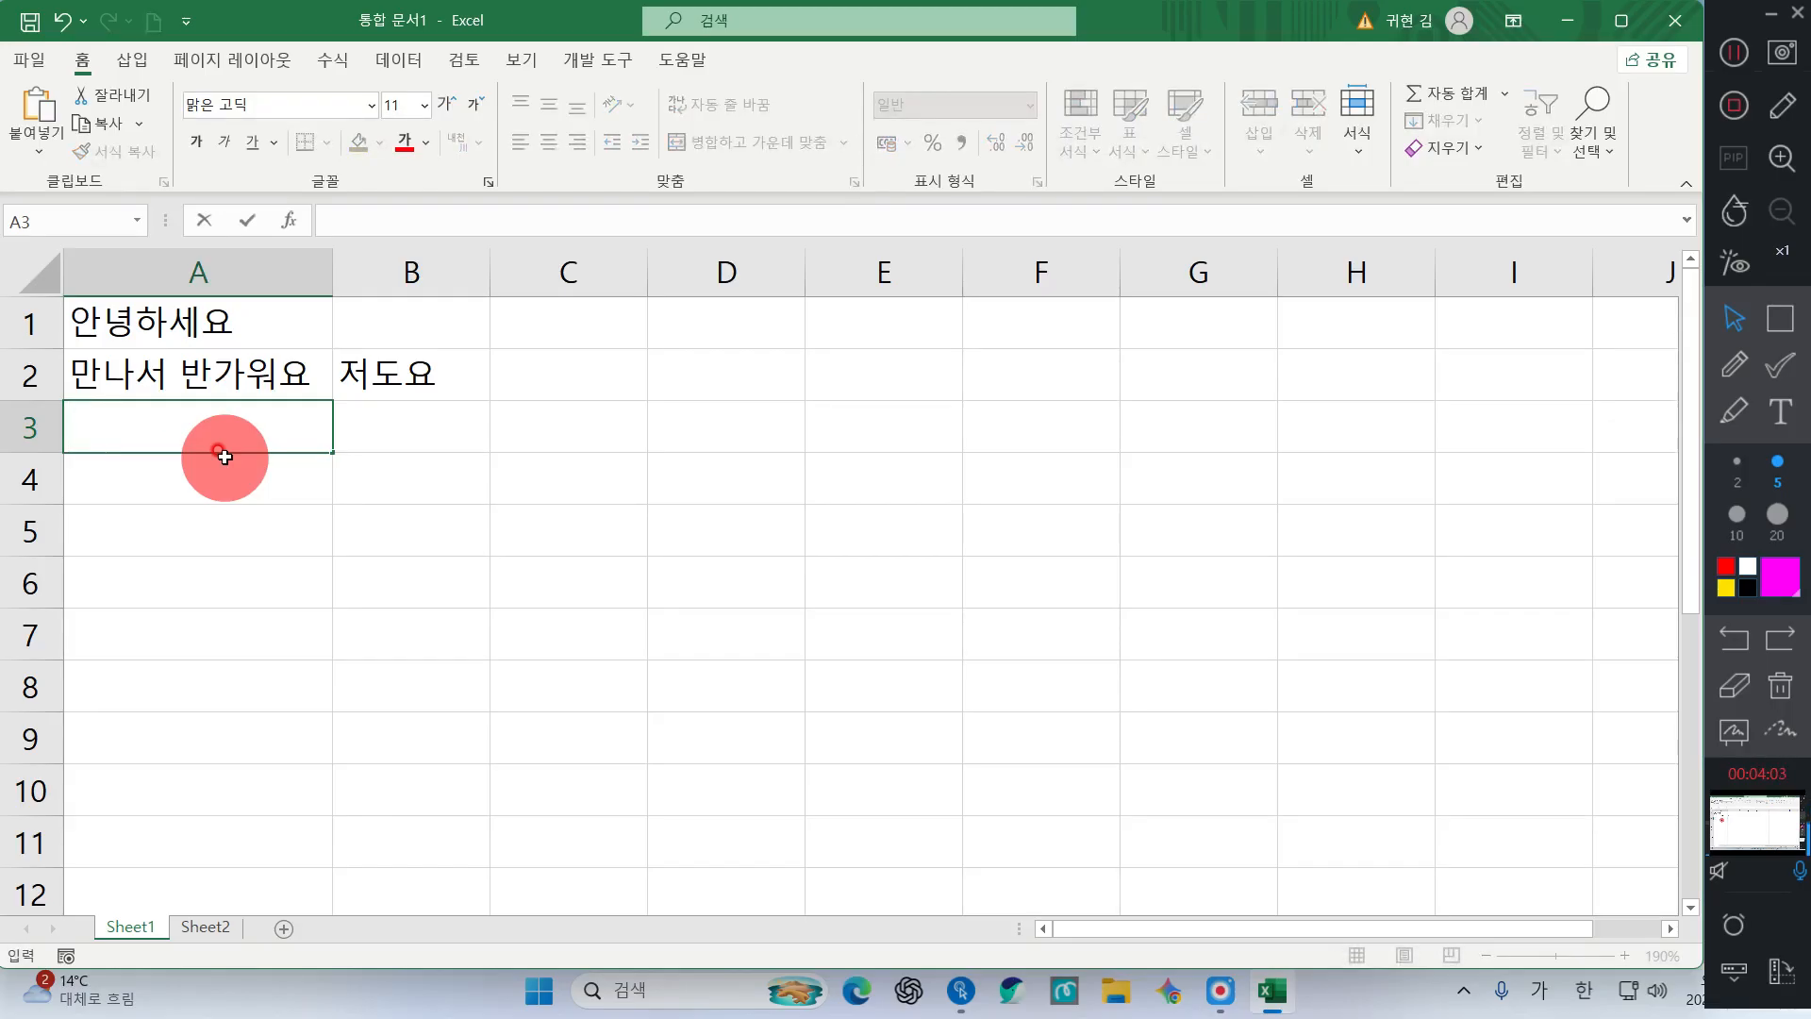
pyautogui.write('100')
pyautogui.press('Tab')
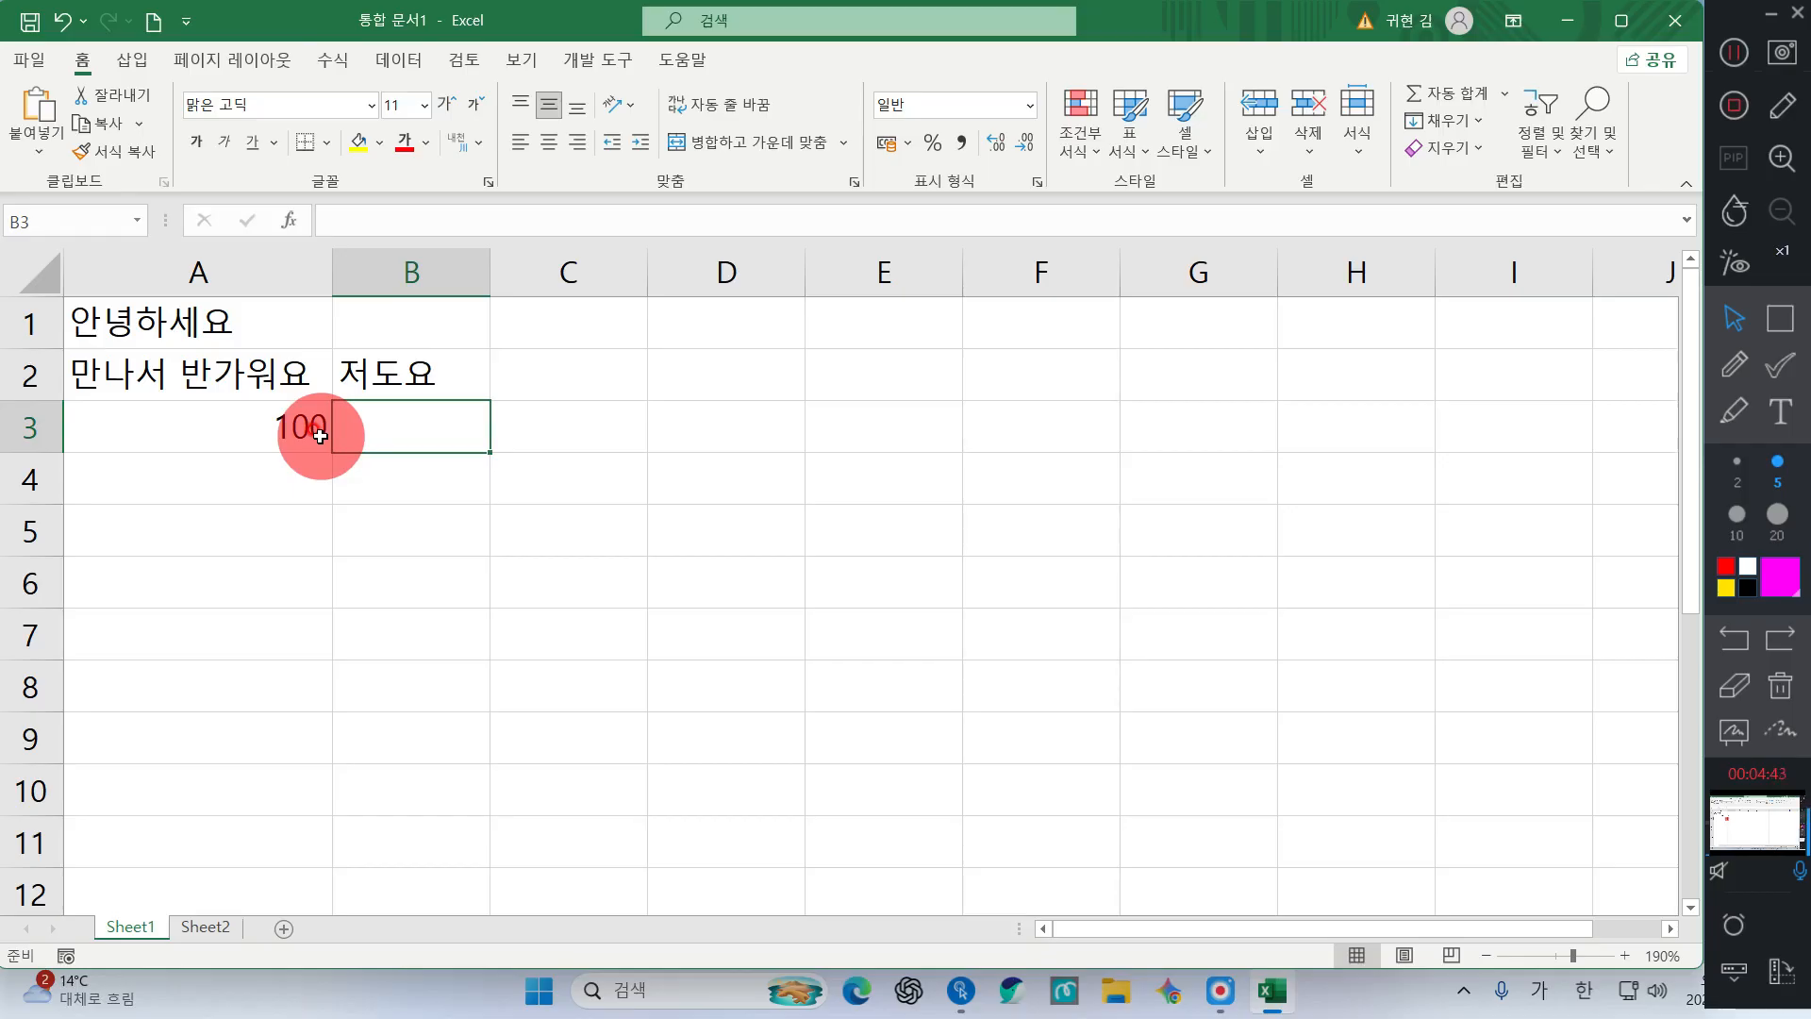
# Move among cells A3, B3, A4 and B4 with the arrow keys
pyautogui.press('Down')
pyautogui.press('Left')
pyautogui.press('Up')
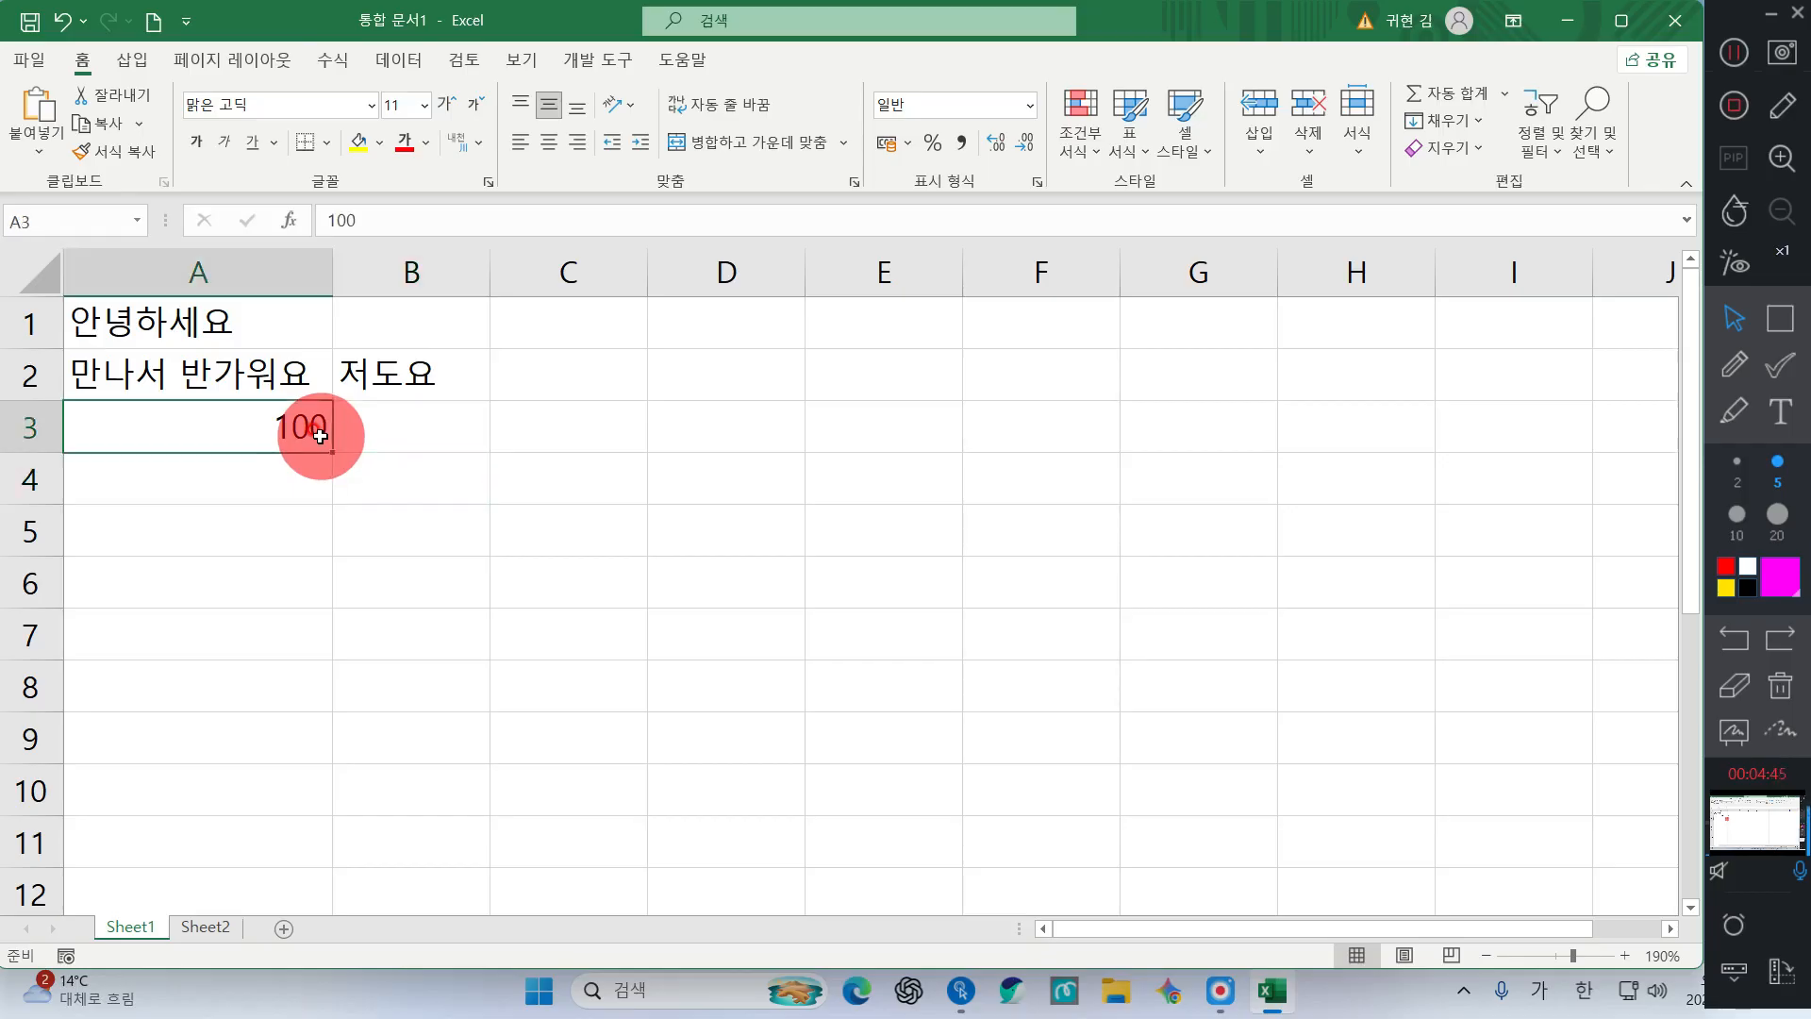
pyautogui.press('Down')
pyautogui.press('Right')
pyautogui.press('Up')
pyautogui.press('Down')
pyautogui.press('Left')
pyautogui.press('Up')
pyautogui.press('Right')
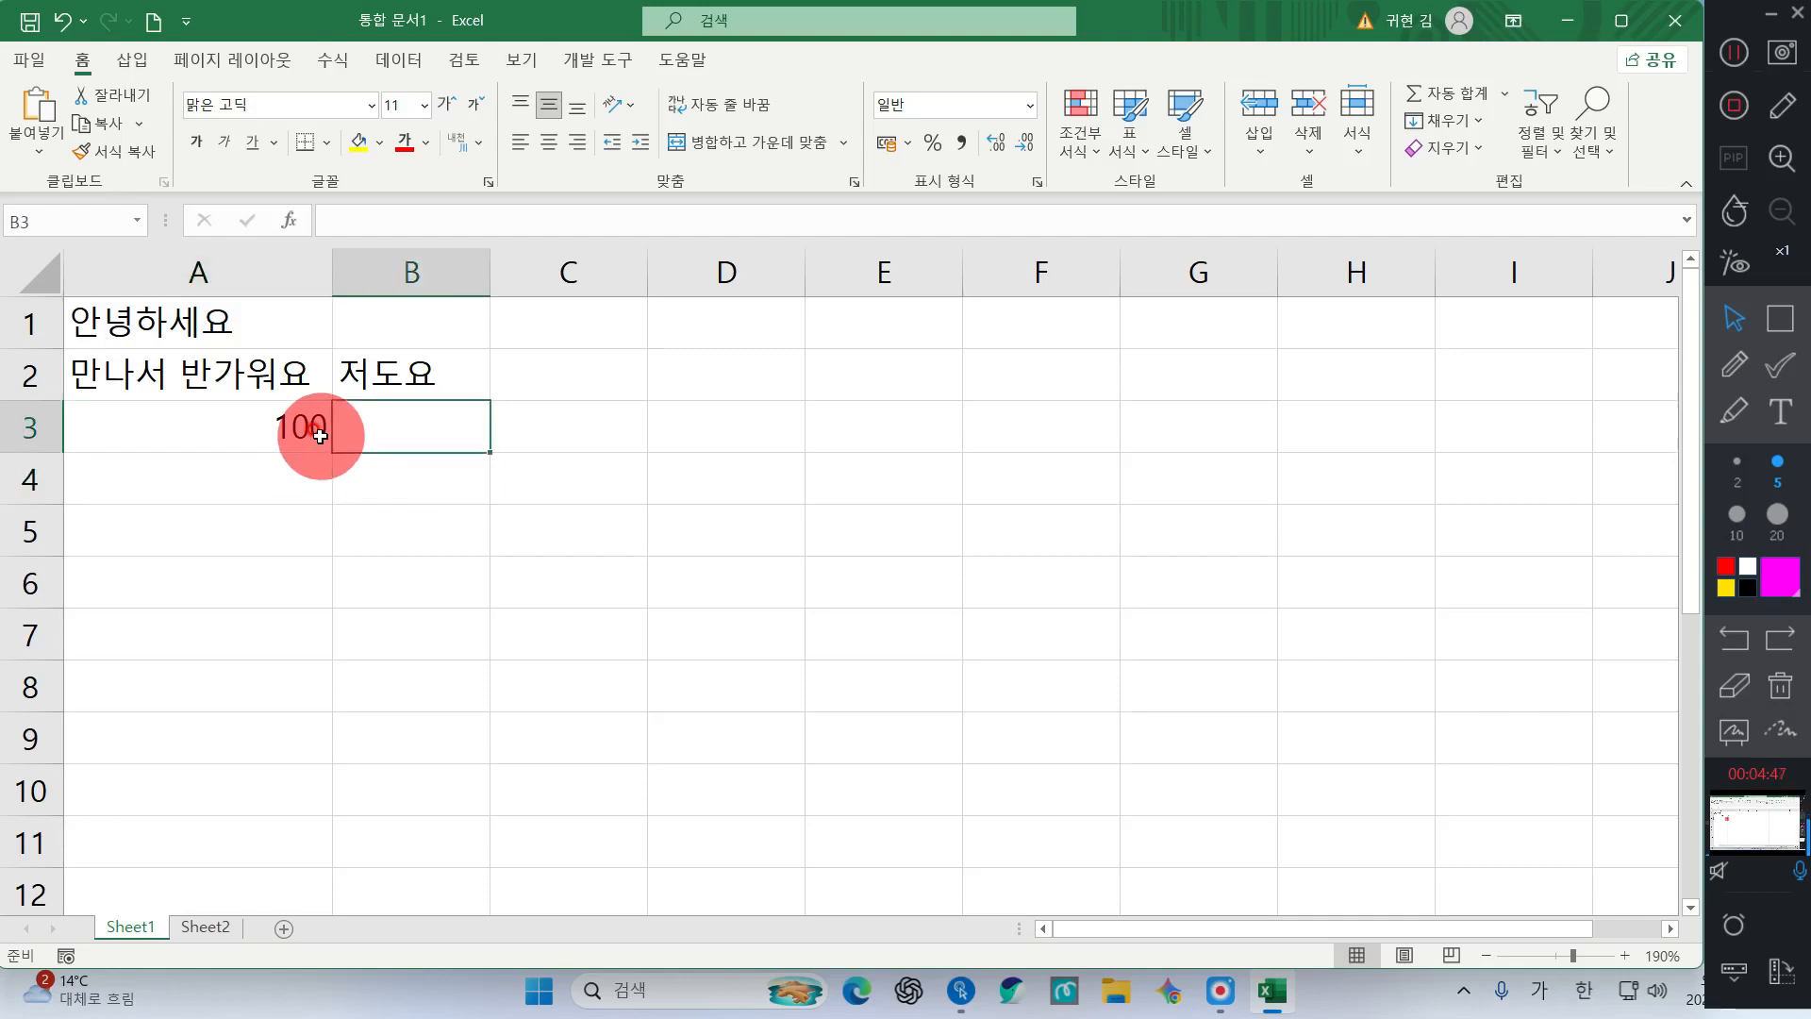
pyautogui.press('Down')
pyautogui.press('Left')
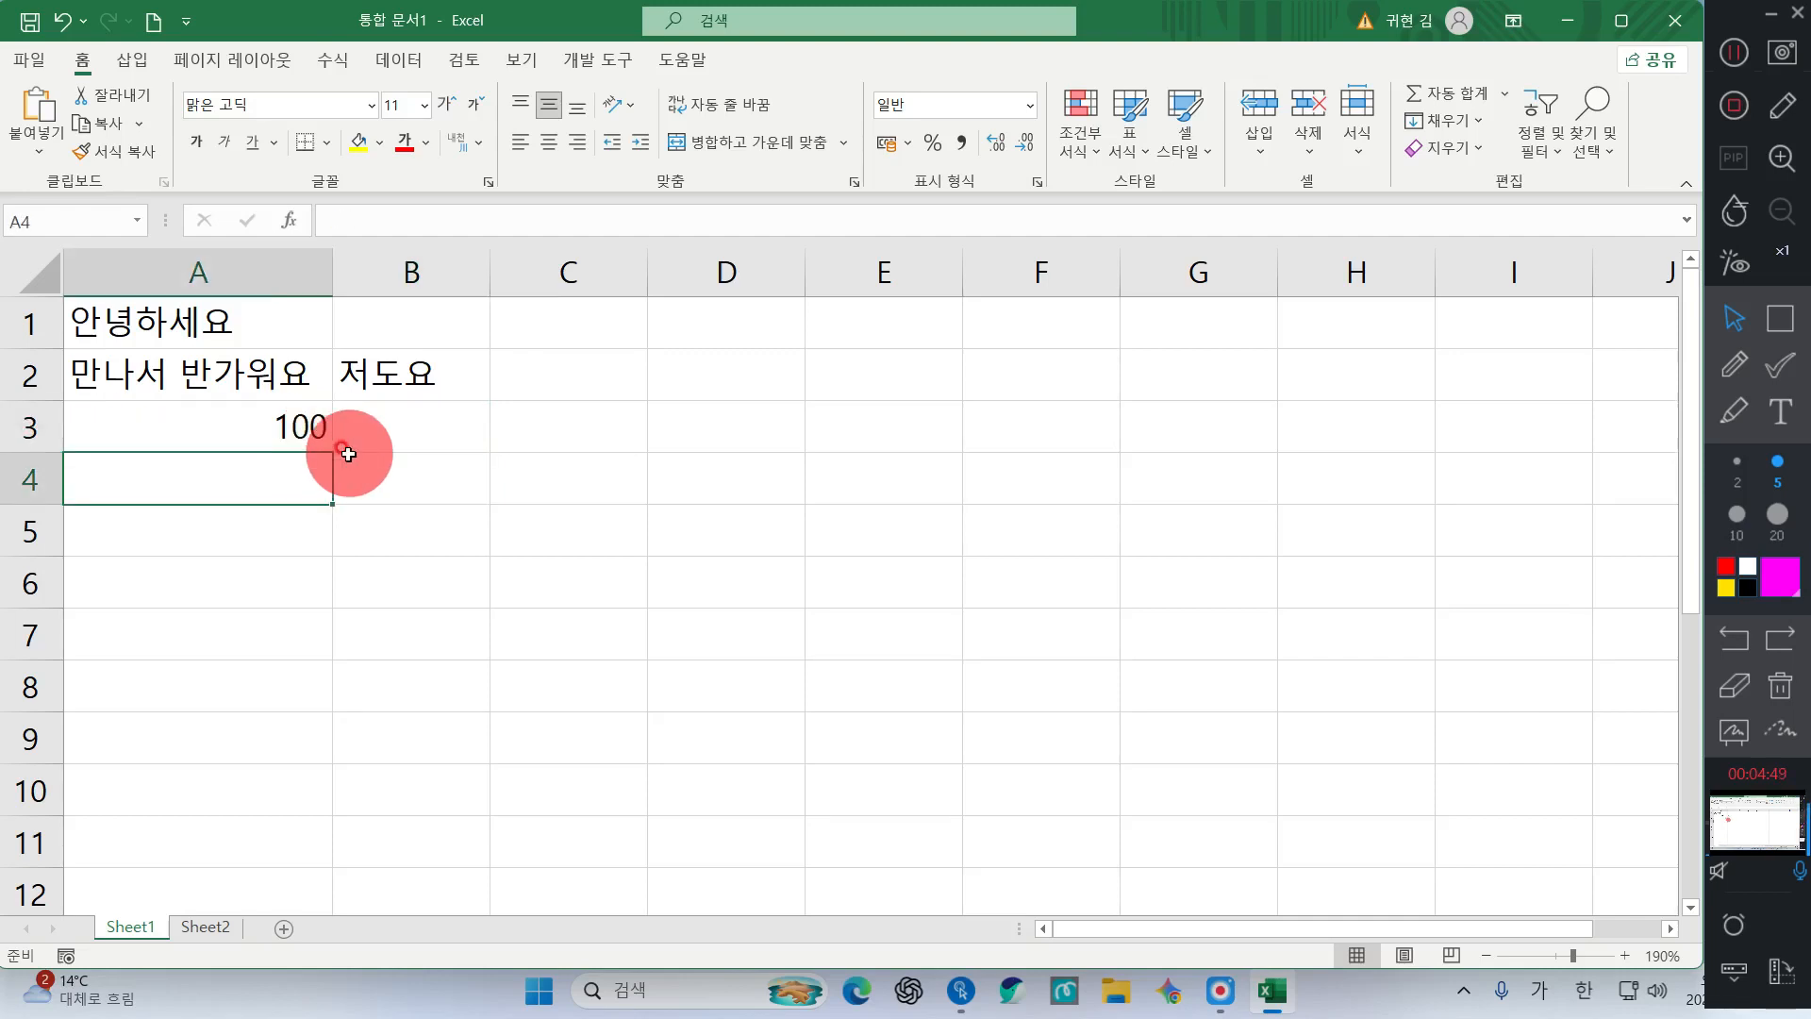
# Enter 100원 in cell A4 as left-aligned text
pyautogui.click(235, 473)
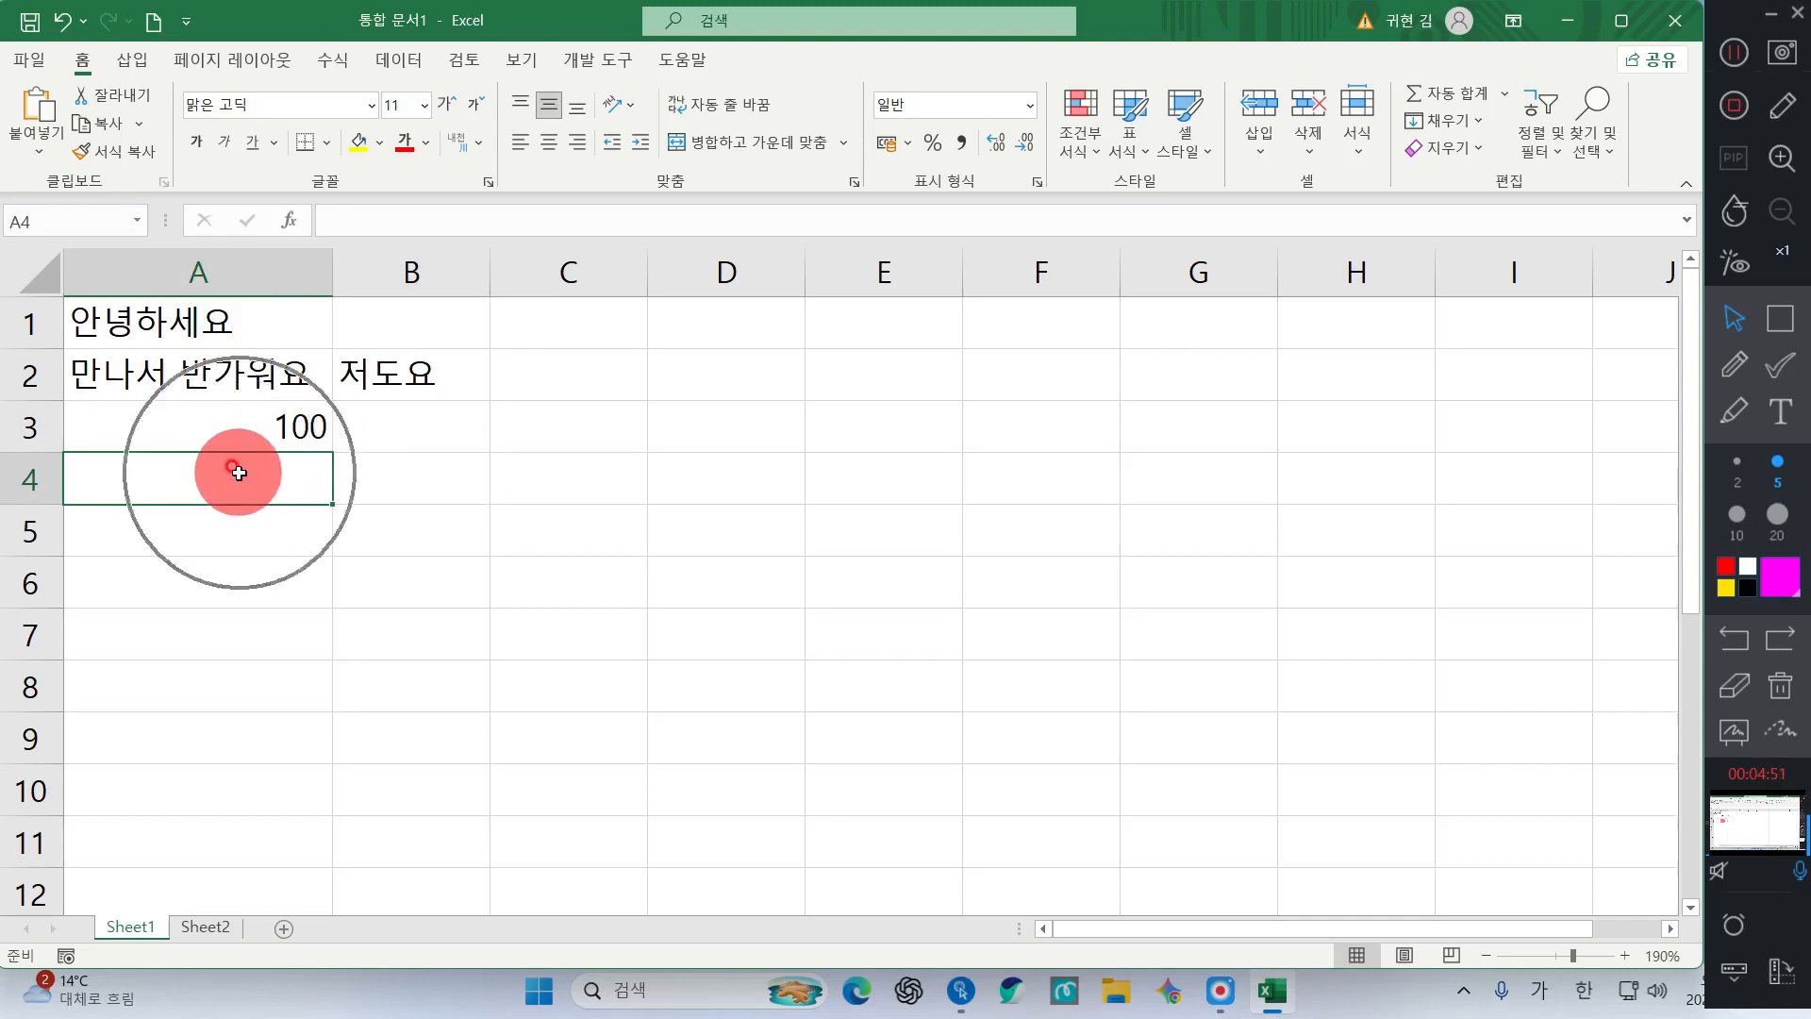
pyautogui.press('ctrl')
pyautogui.press('ctrl')
pyautogui.press('ctrl')
pyautogui.press('ctrl')
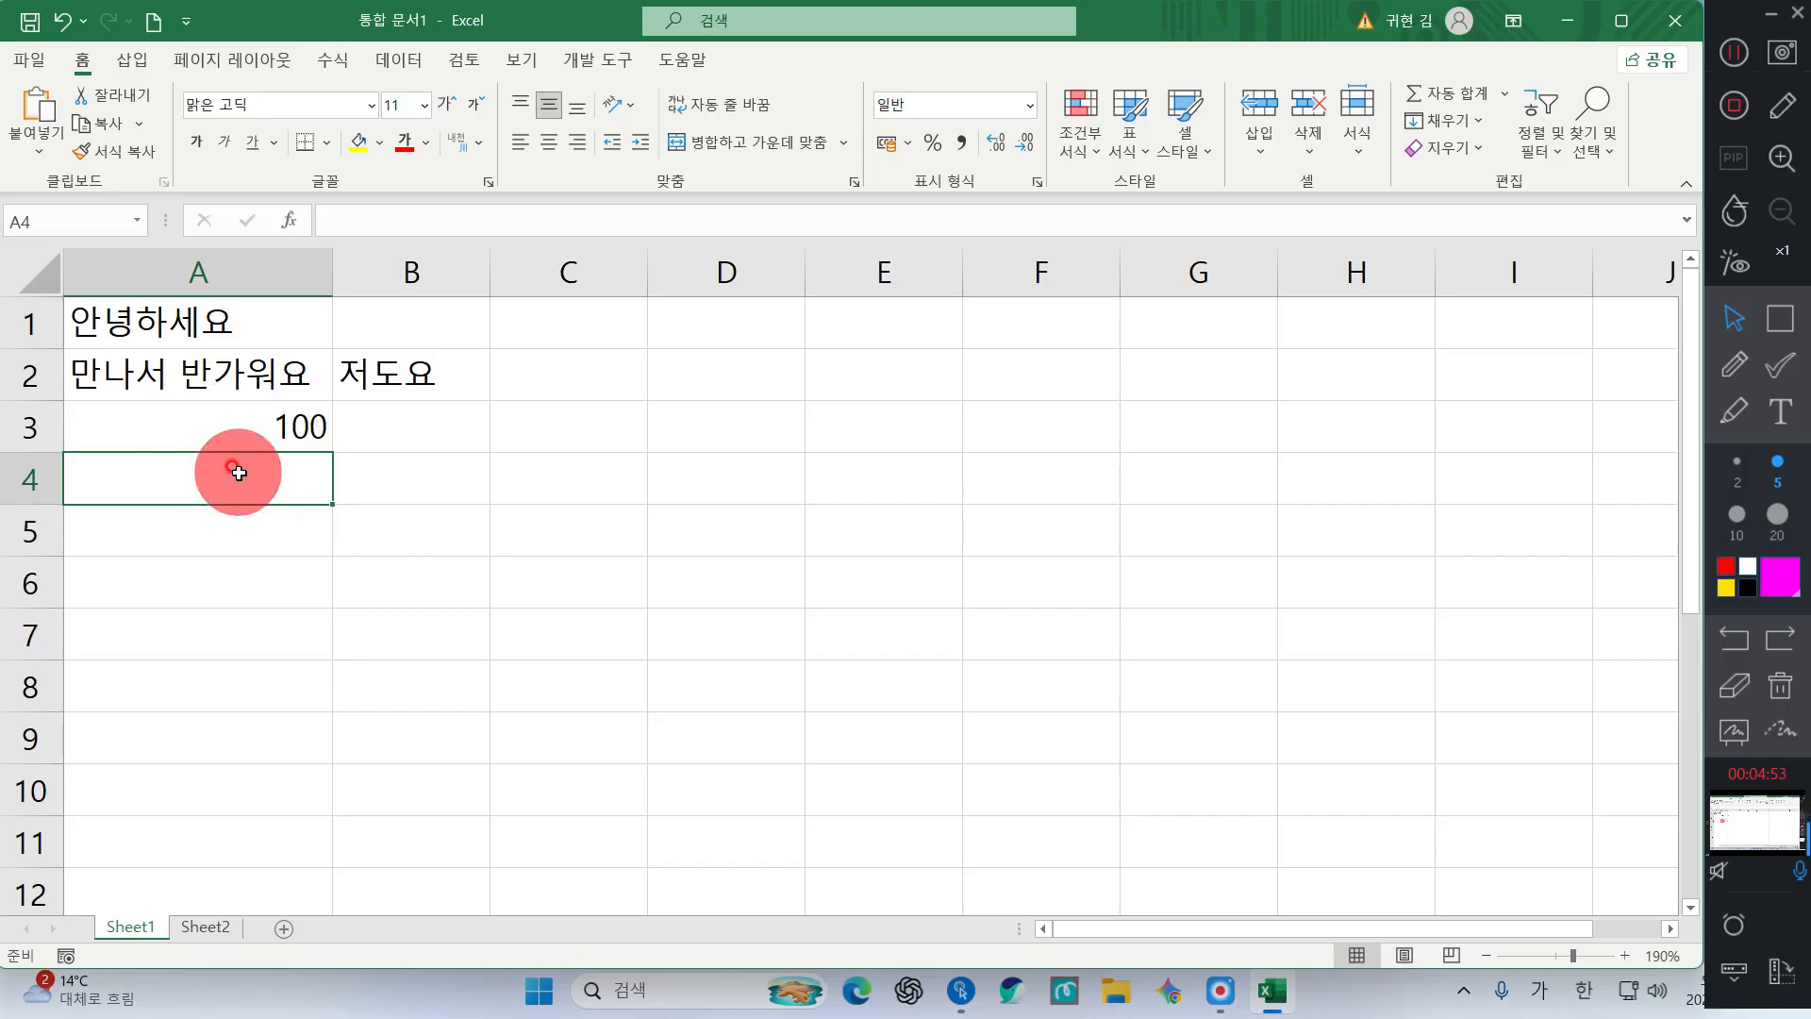
pyautogui.write('100원')
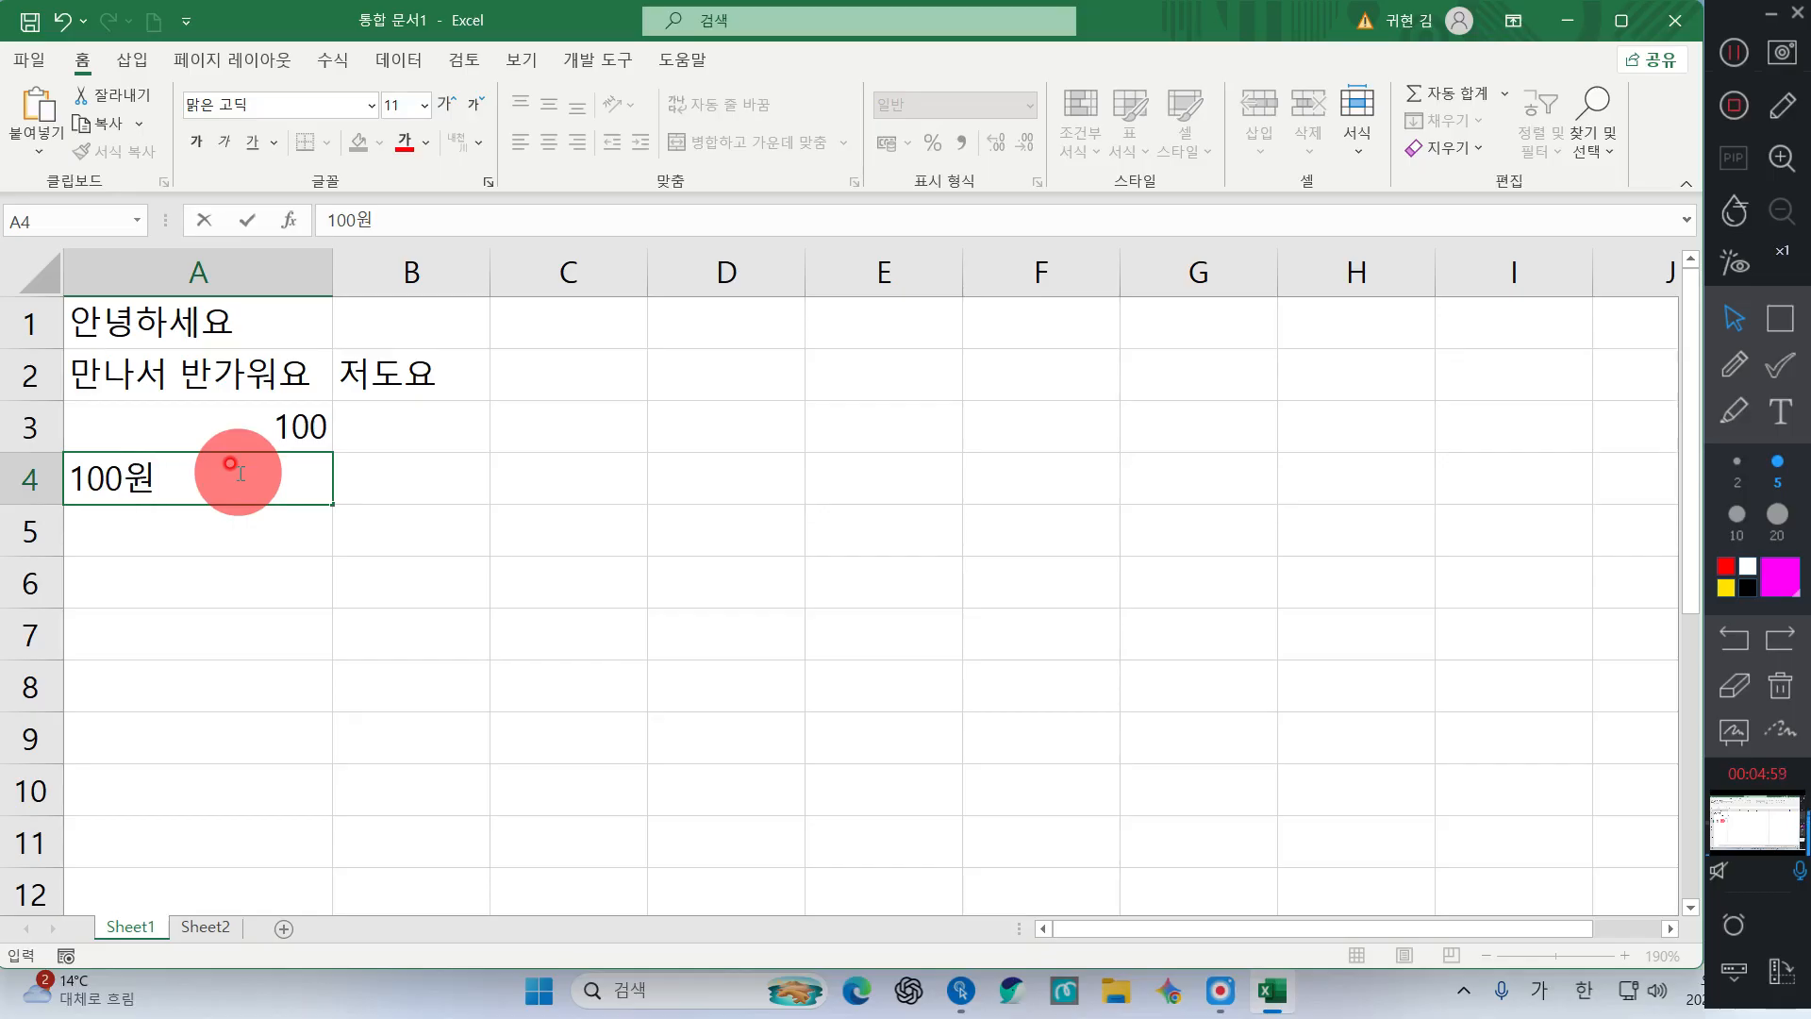
pyautogui.press('Return')
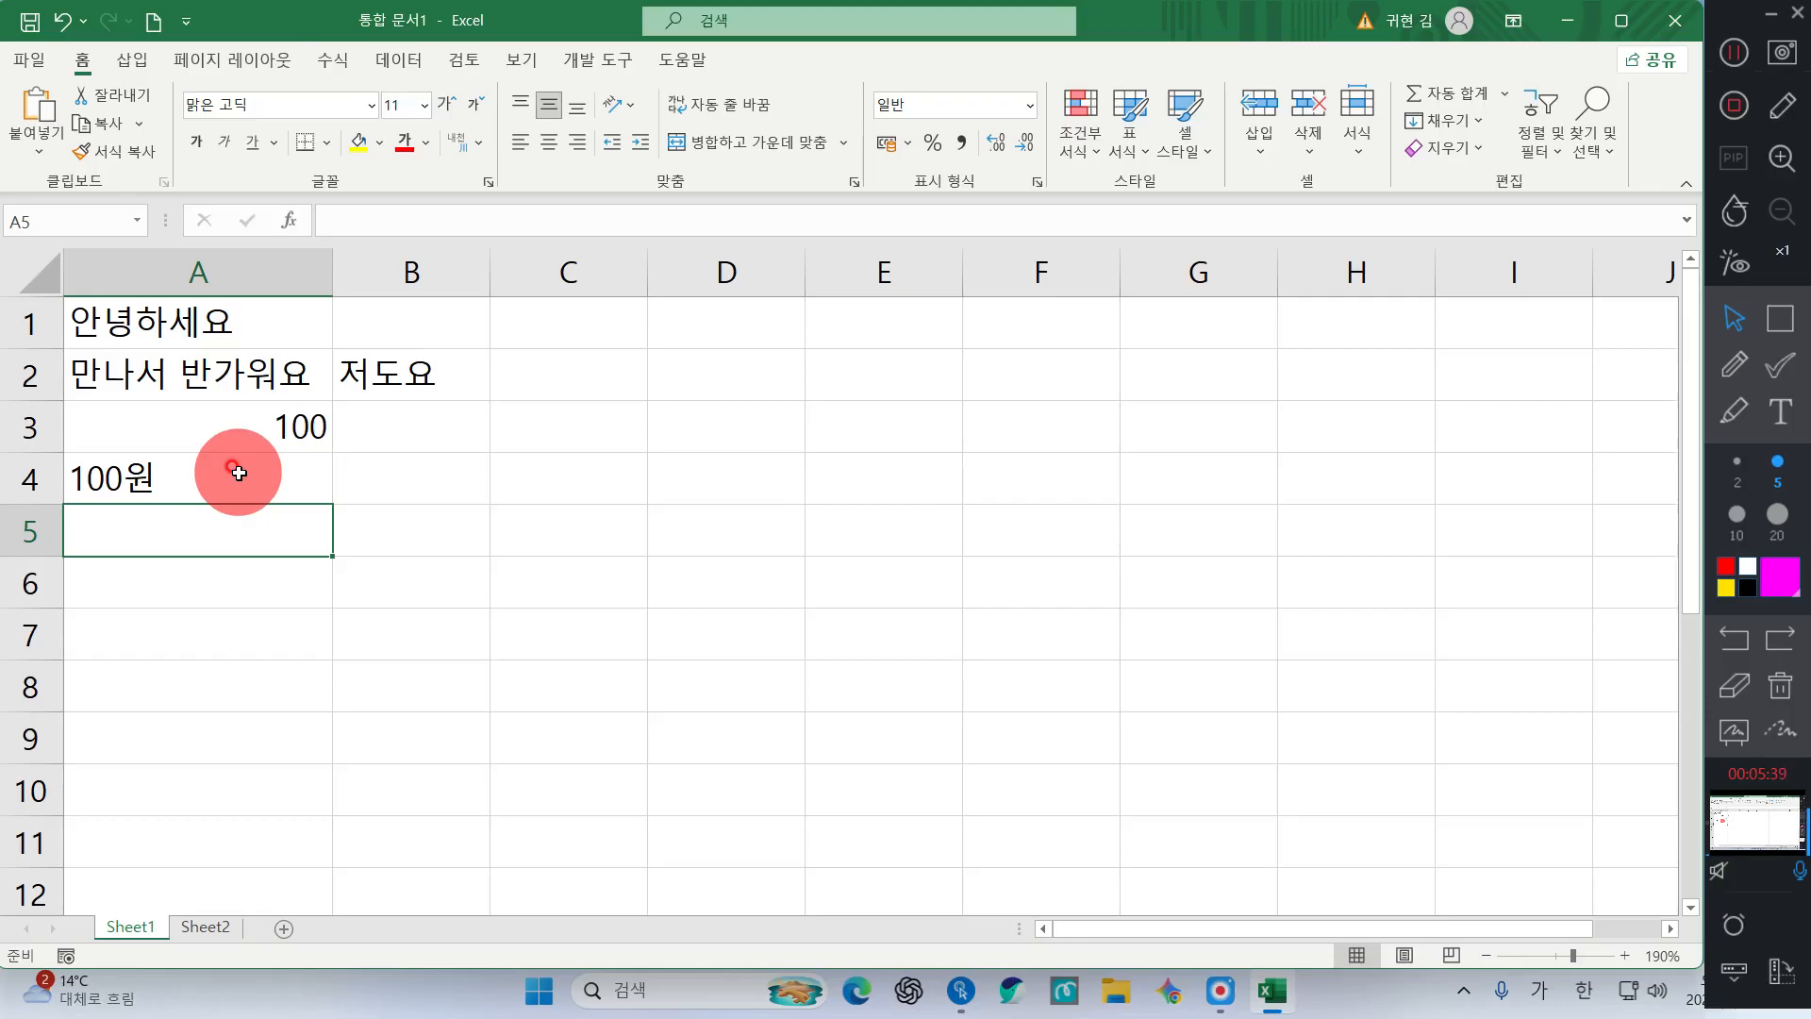
# Enter 감자 in cell A5, then select B8 and return to A5
pyautogui.write('감자')
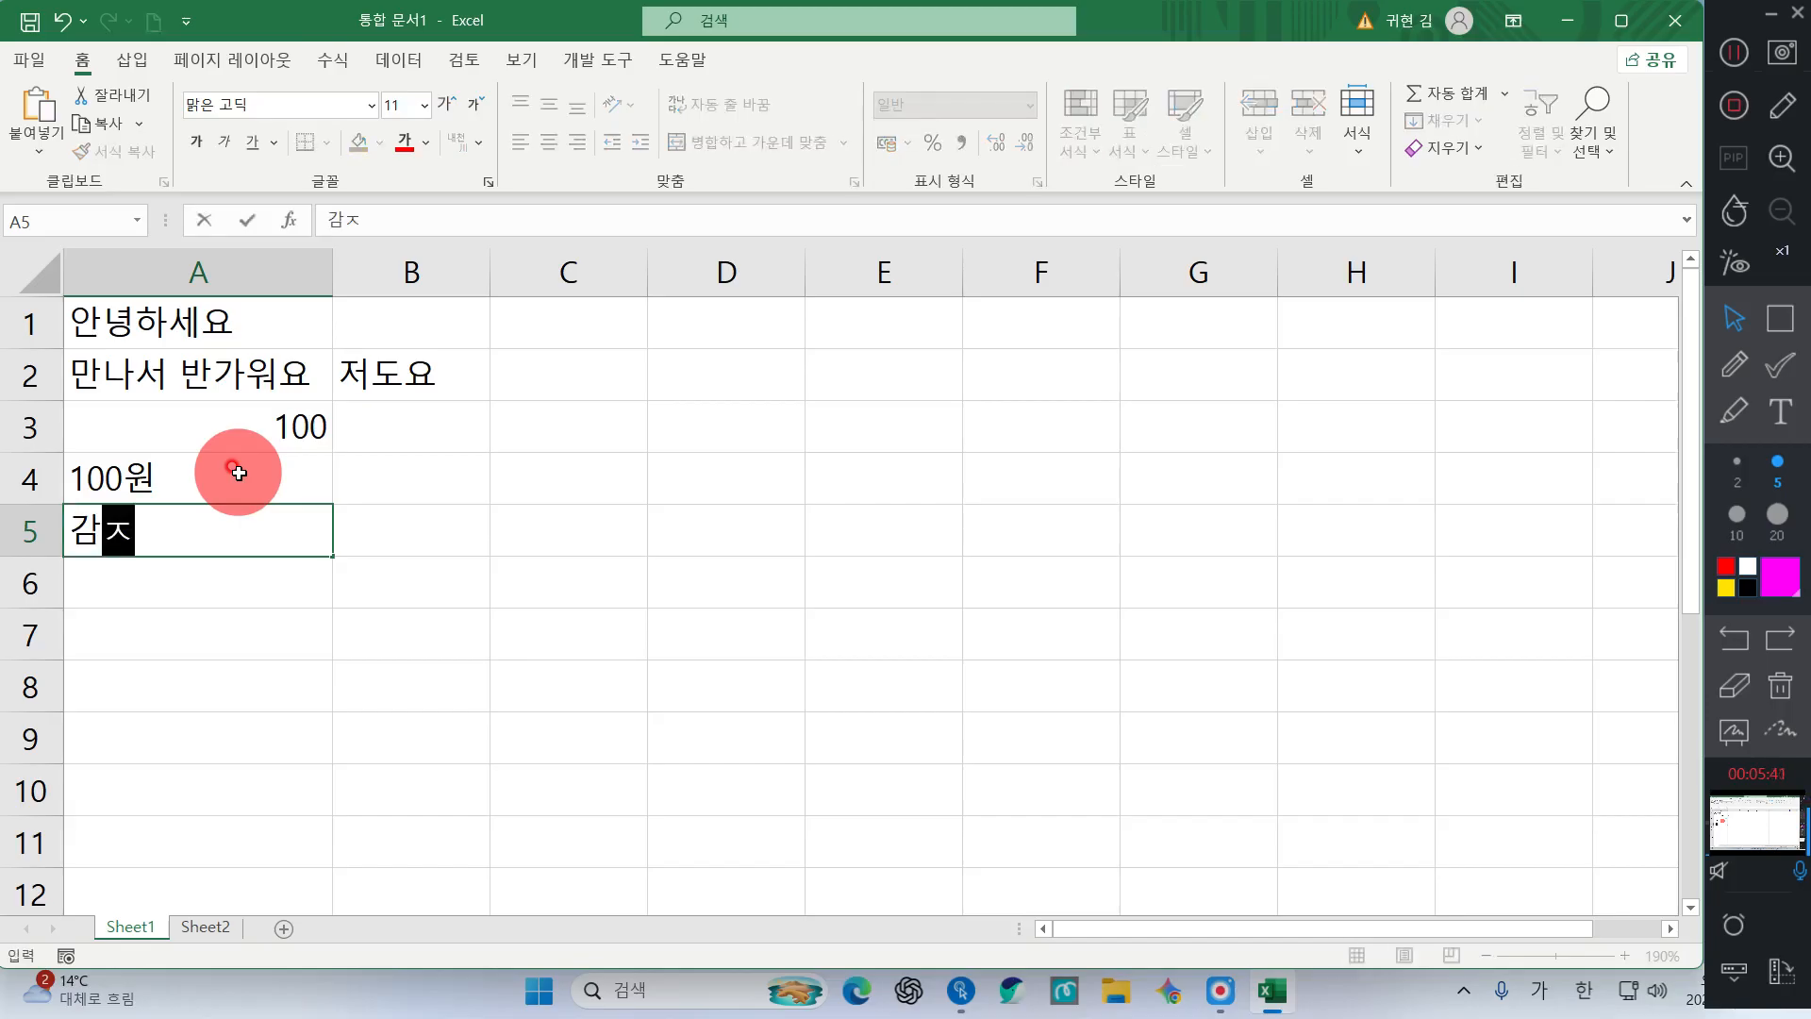
pyautogui.press('Return')
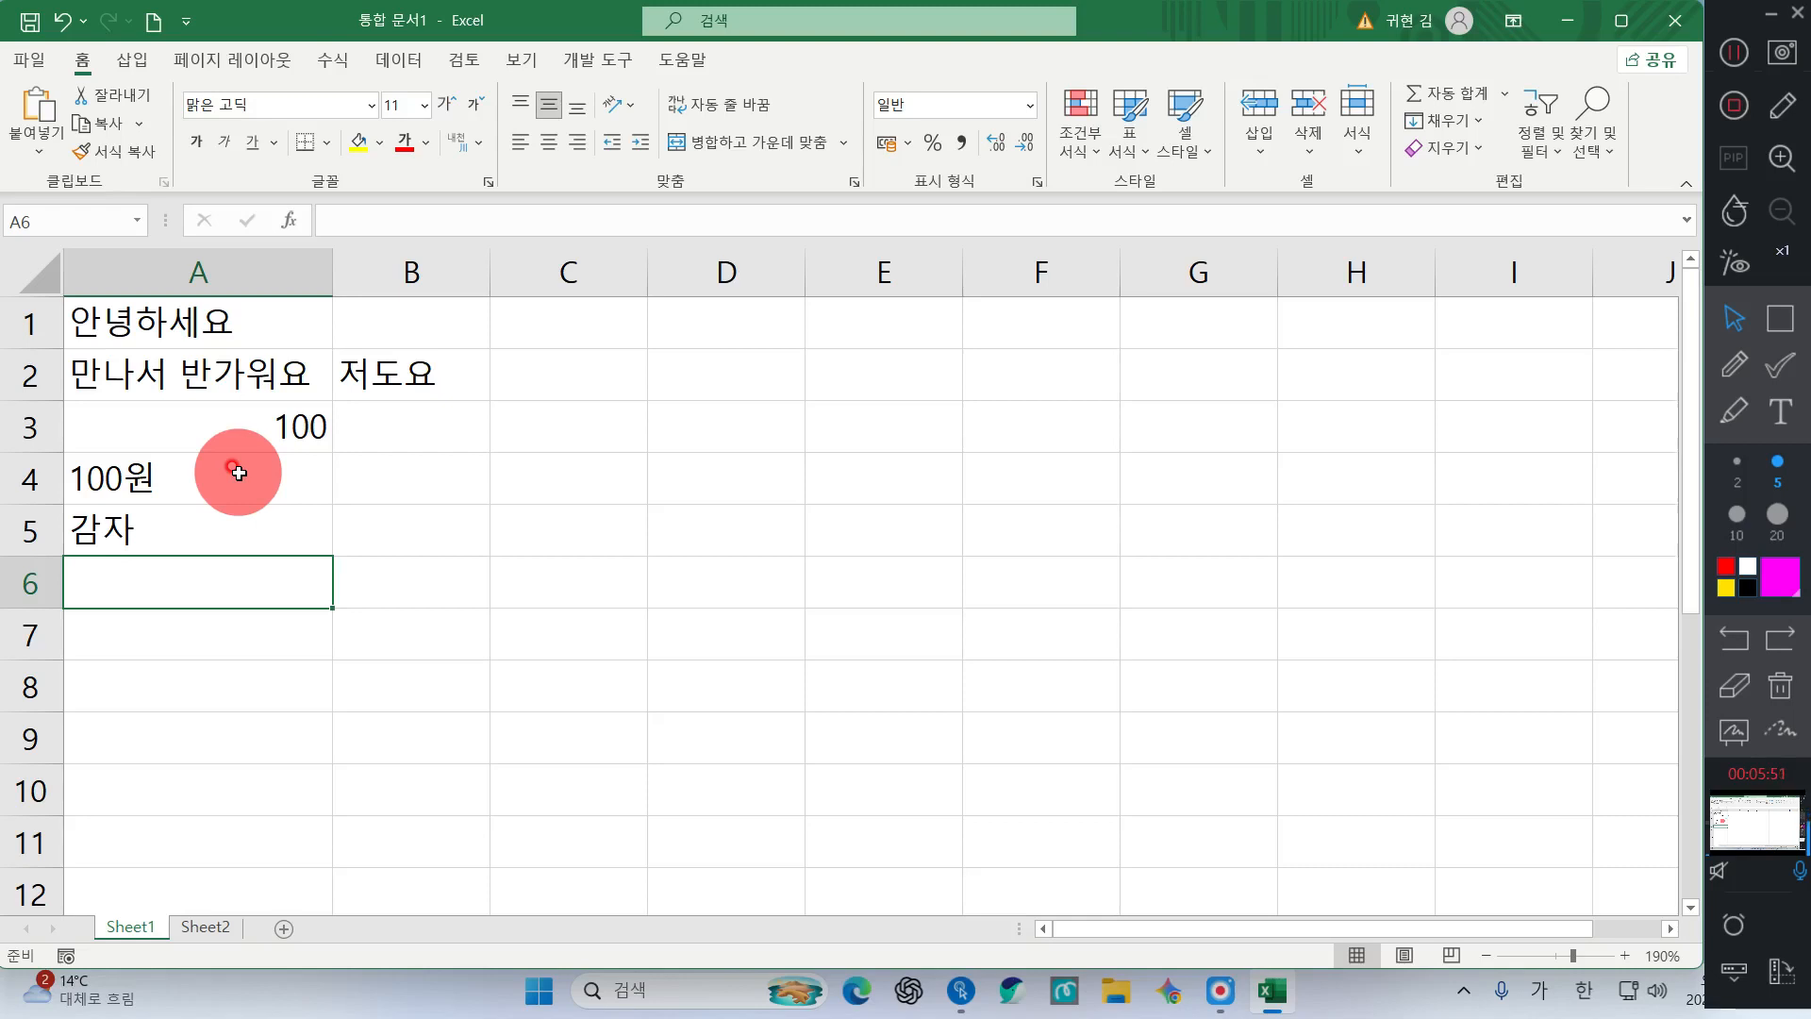
pyautogui.click(346, 698)
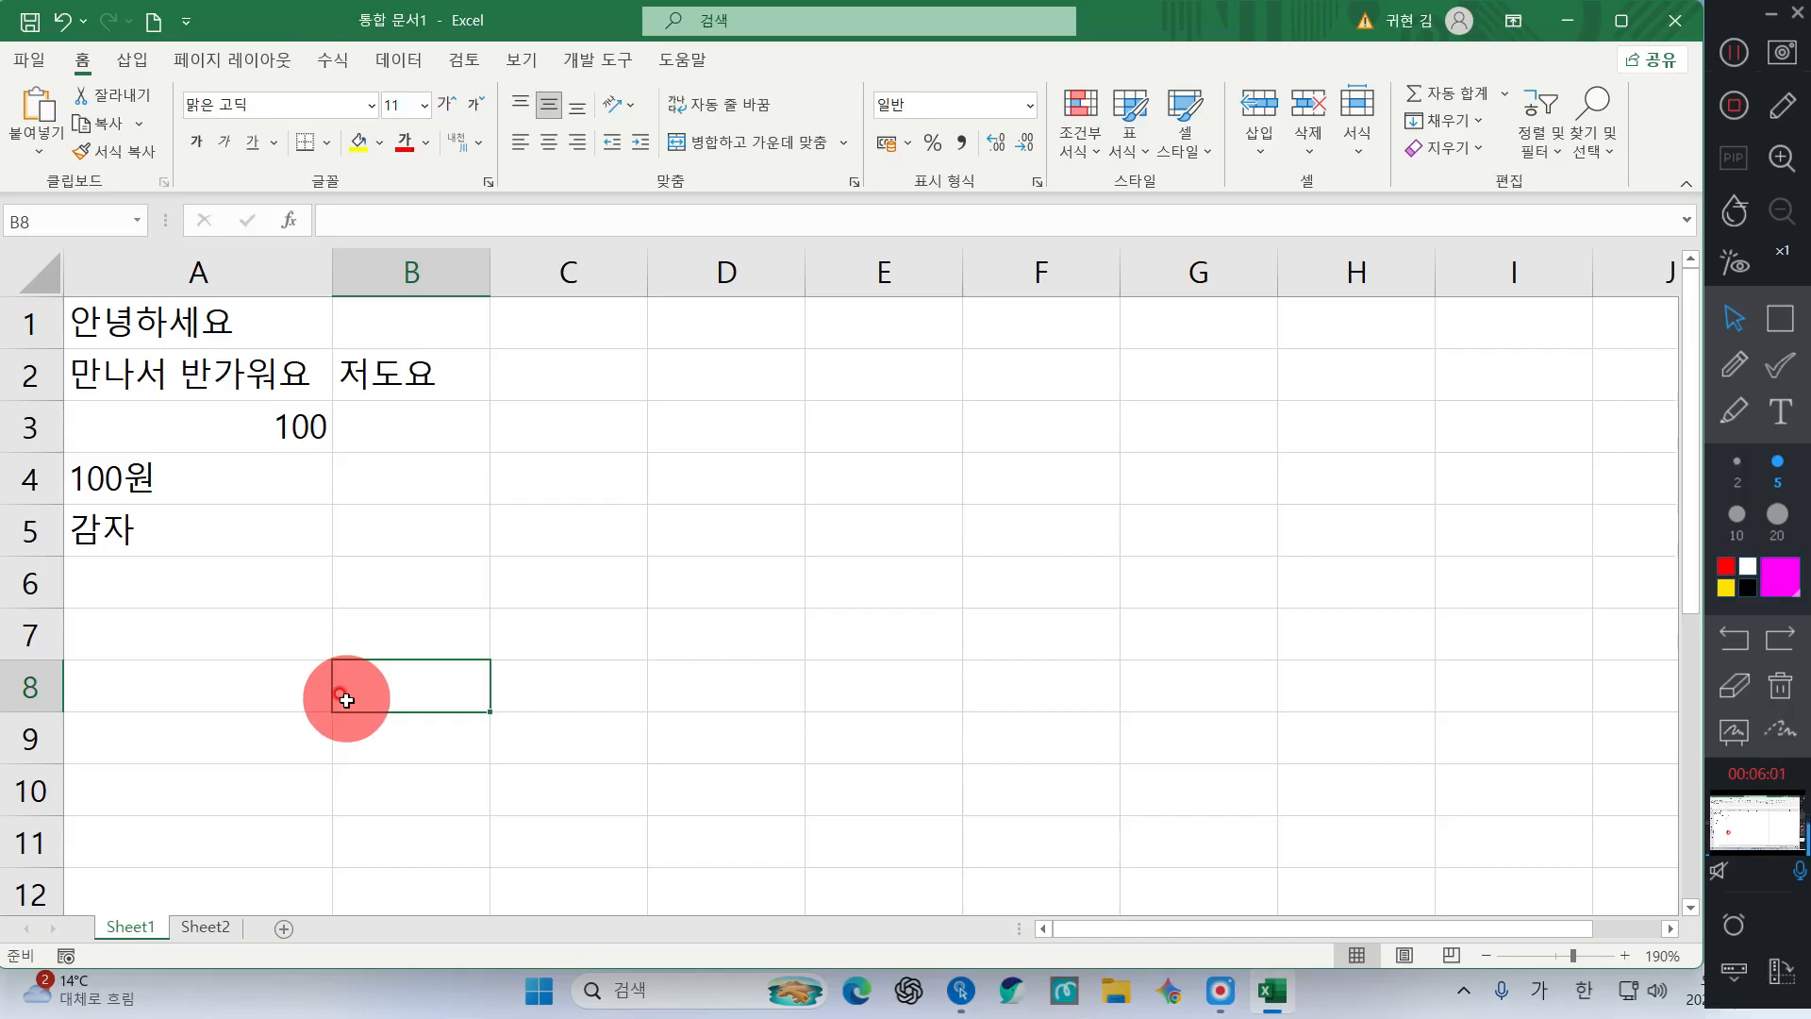
pyautogui.click(179, 529)
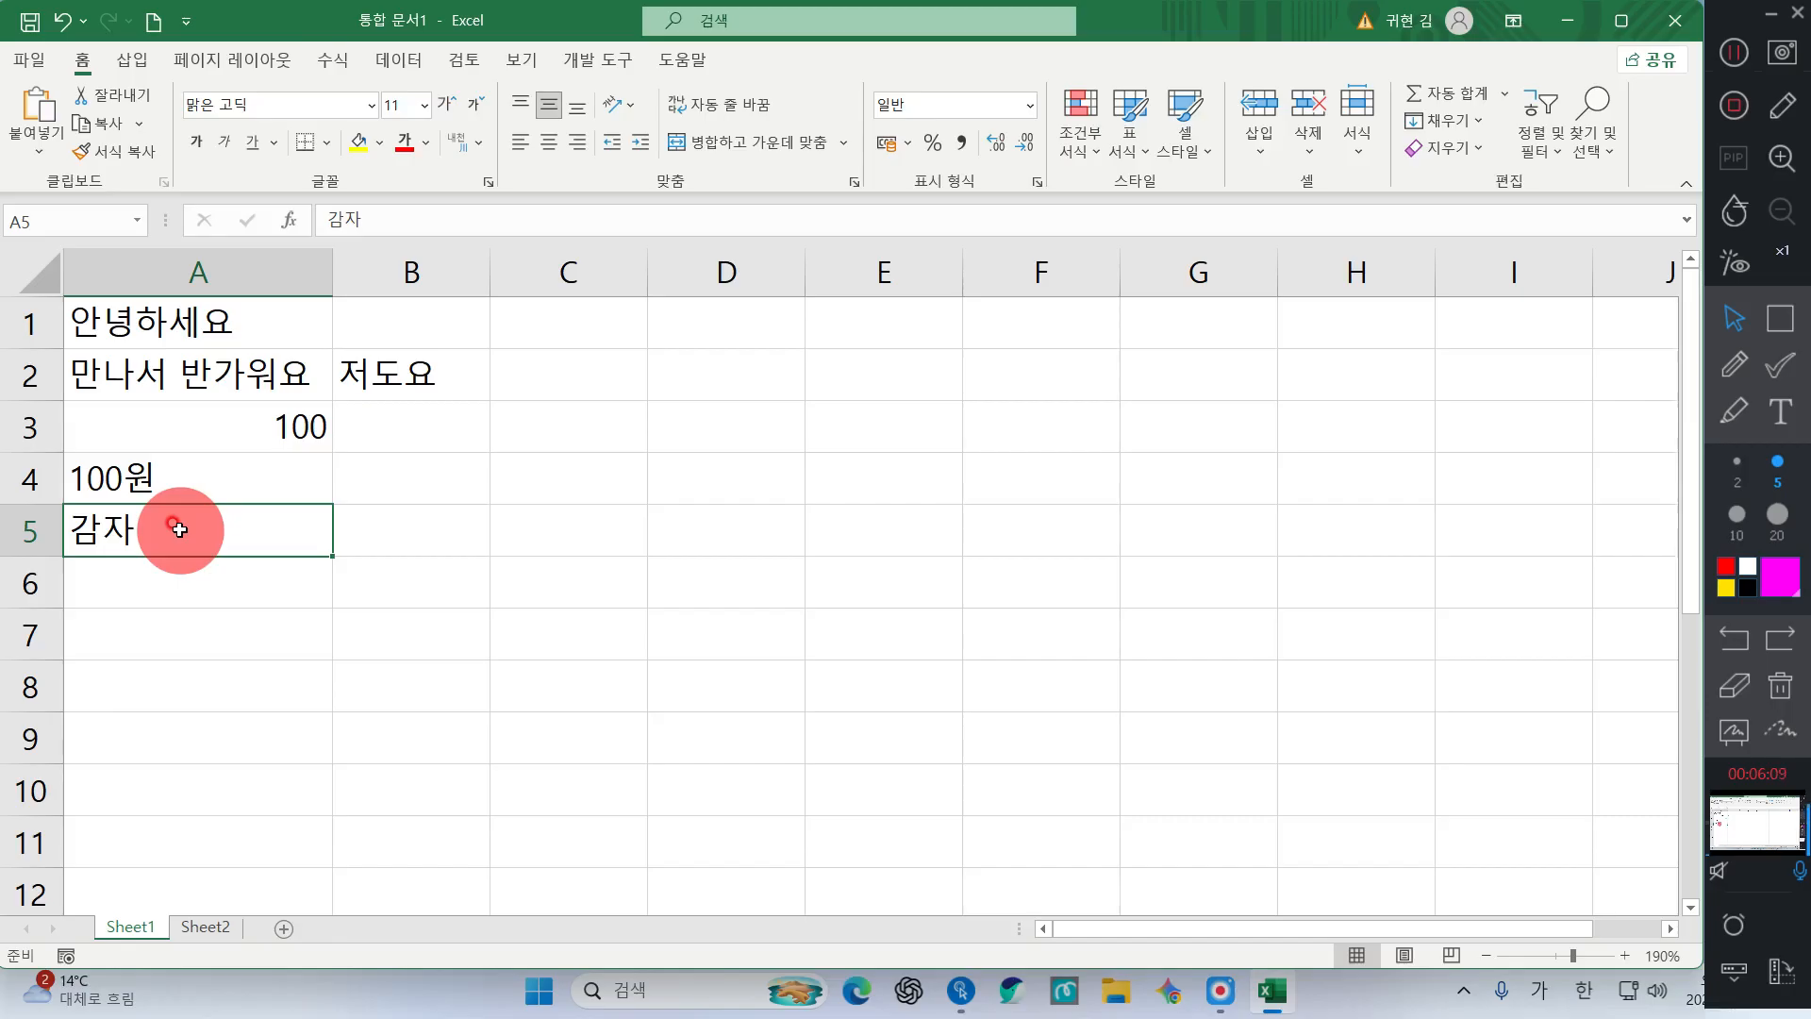
# Overwrite 감자 in cell A5 with 고구마
pyautogui.write('고구마')
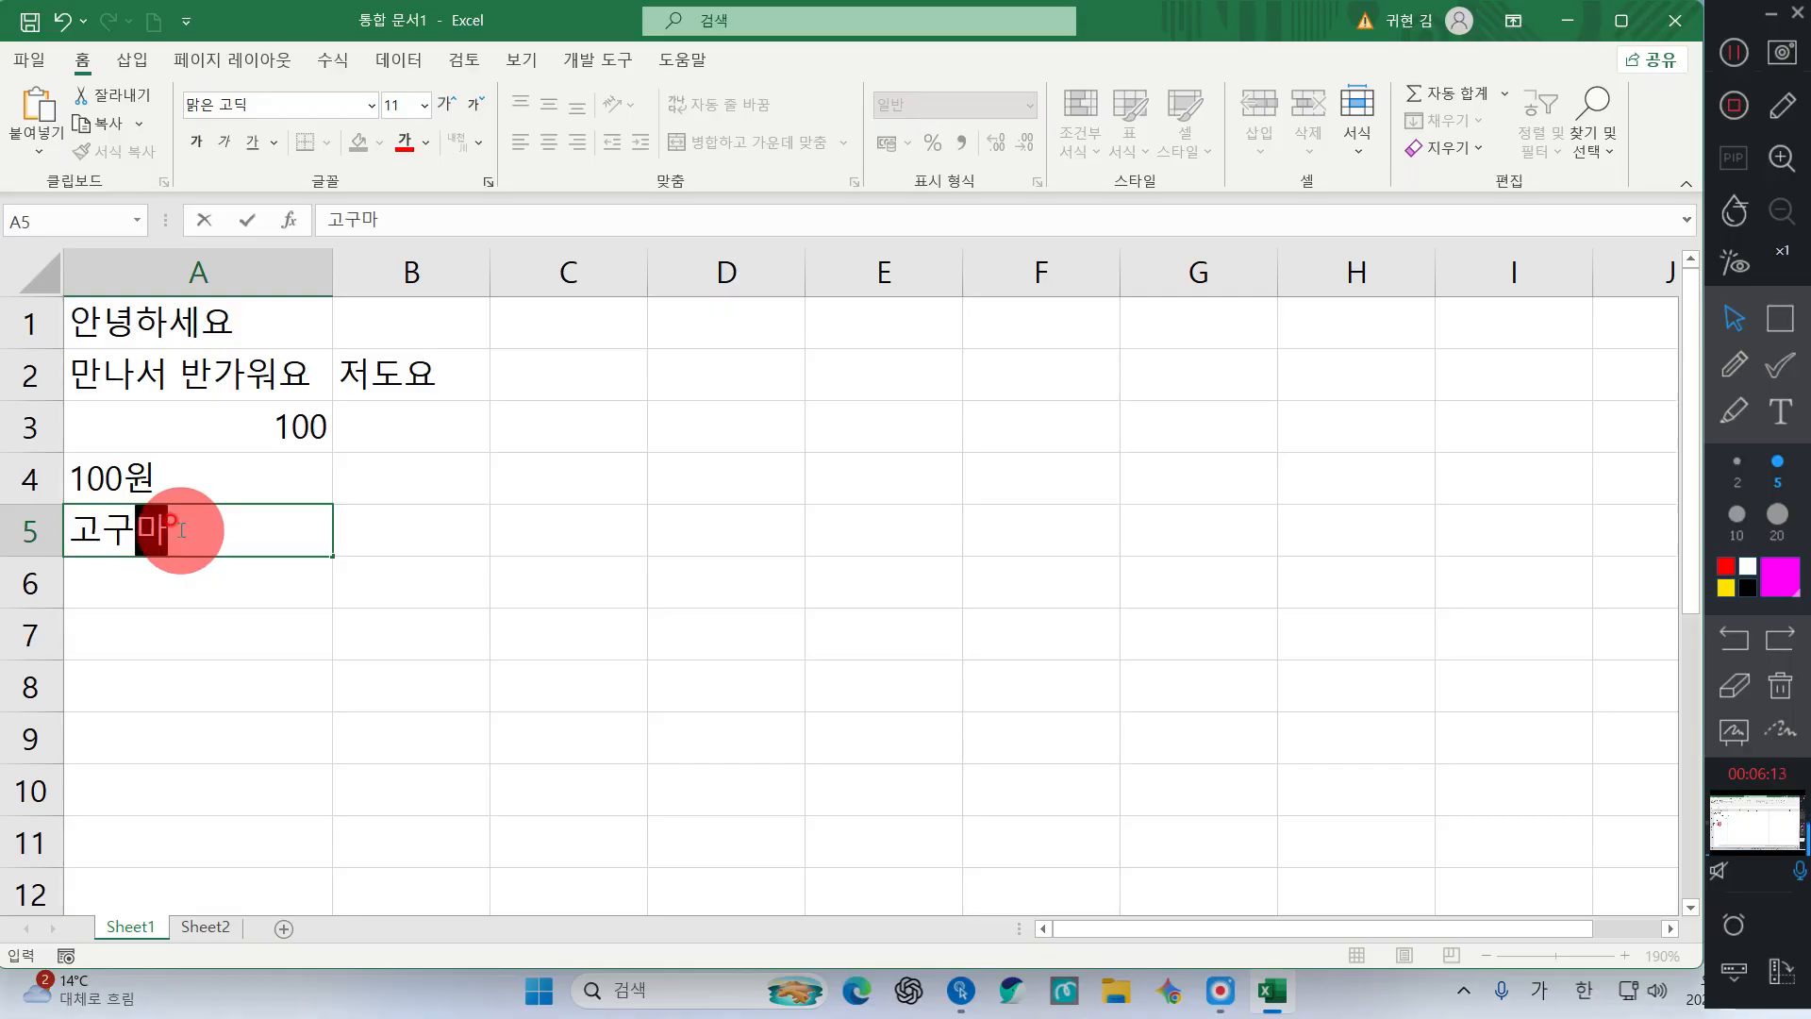
pyautogui.press('Return')
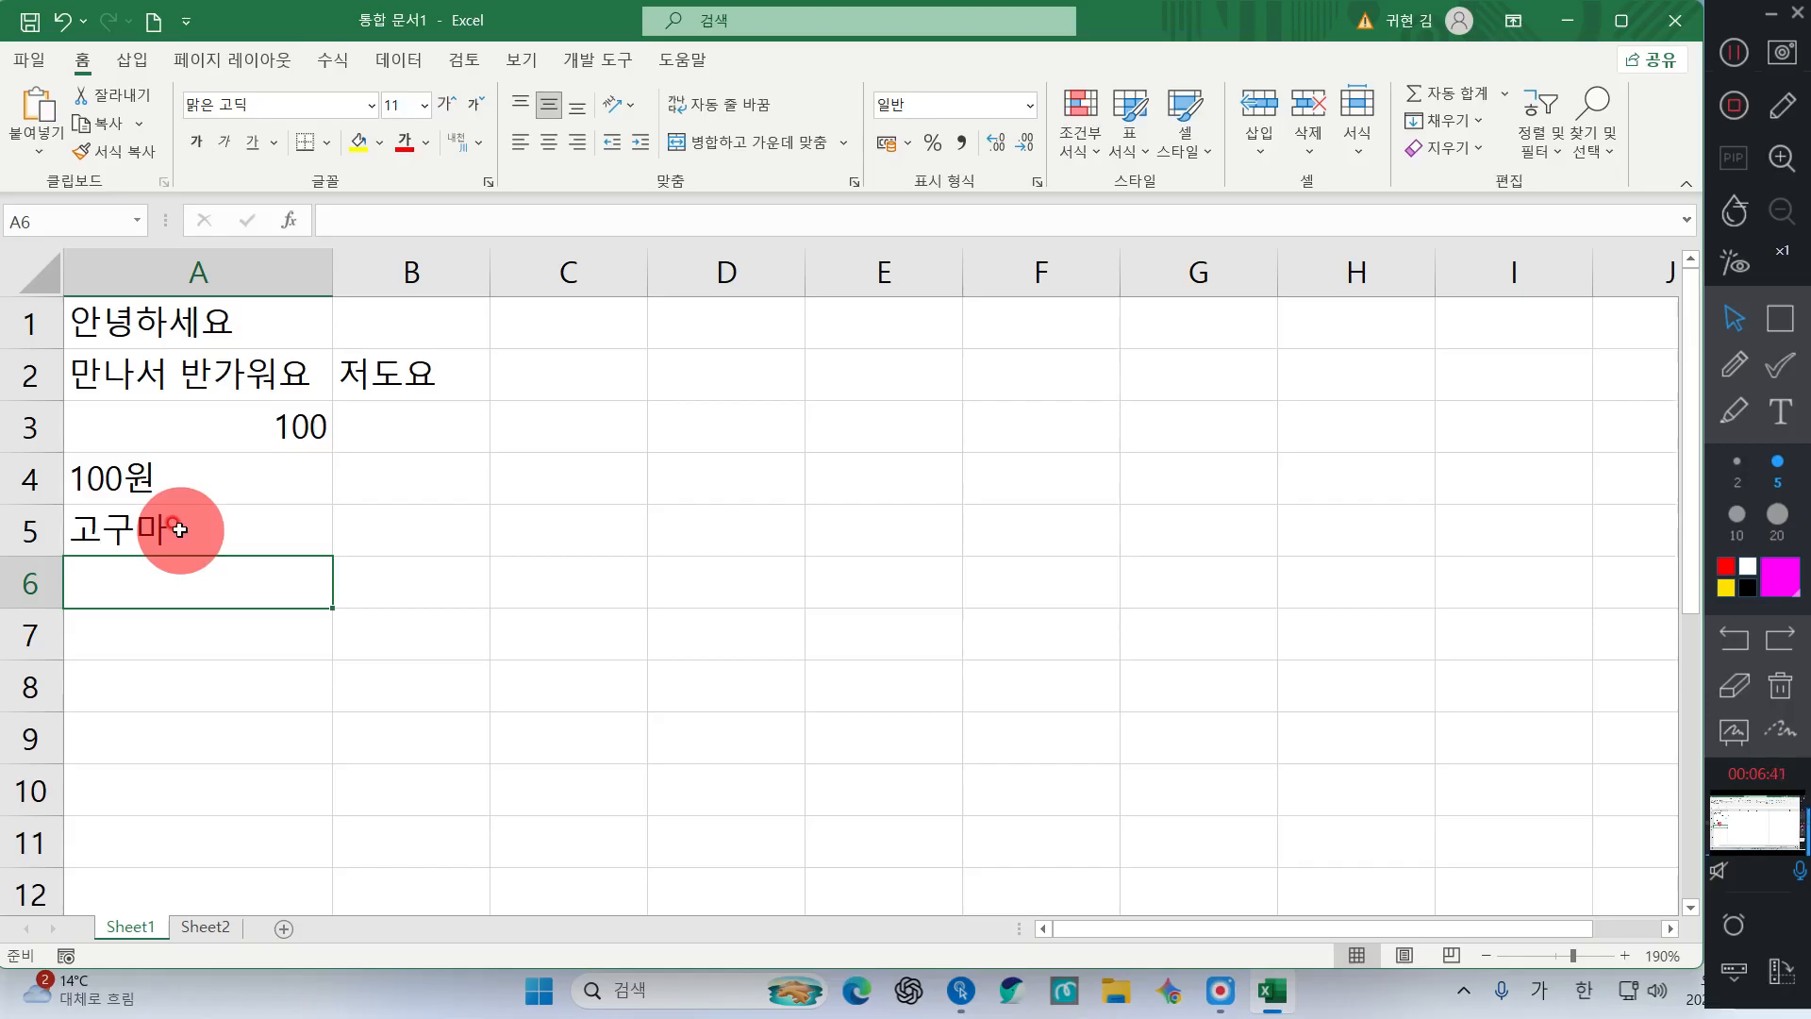
# Enter the school name 단산직업정문학교 in cell A6 and turn on Magnifier
pyautogui.write('단사')
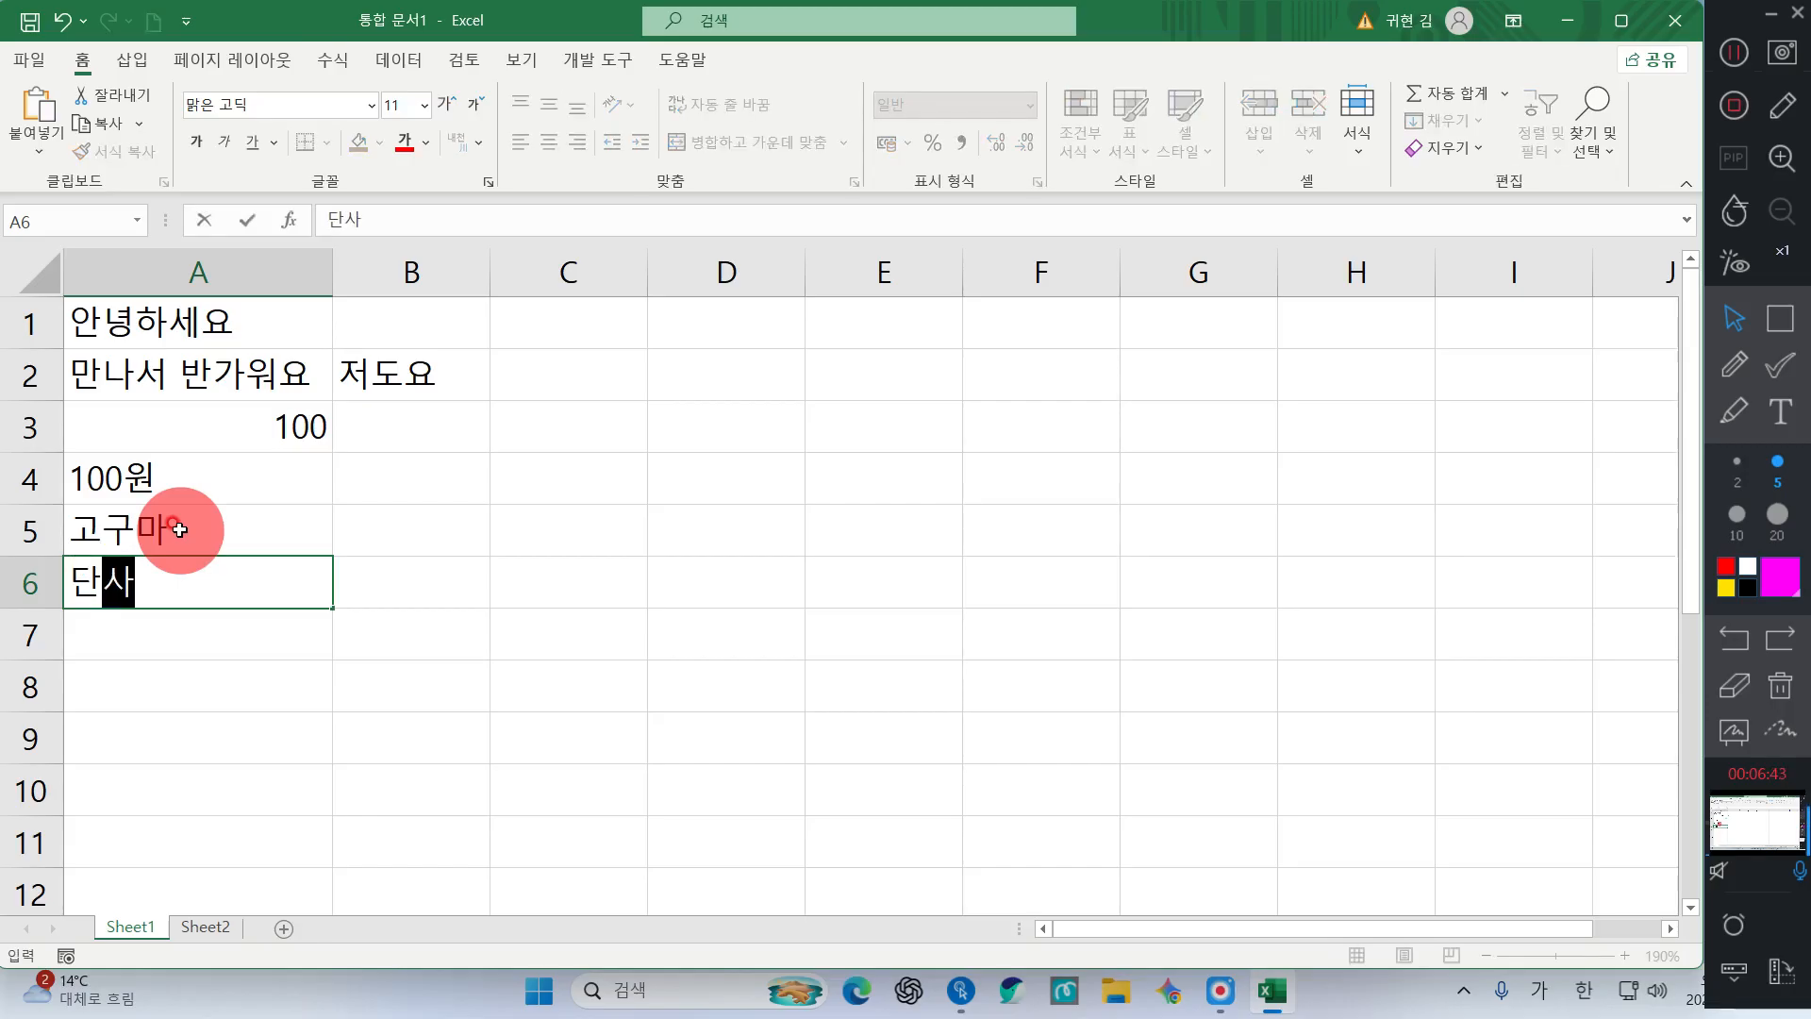
pyautogui.write('ㄴ직업저')
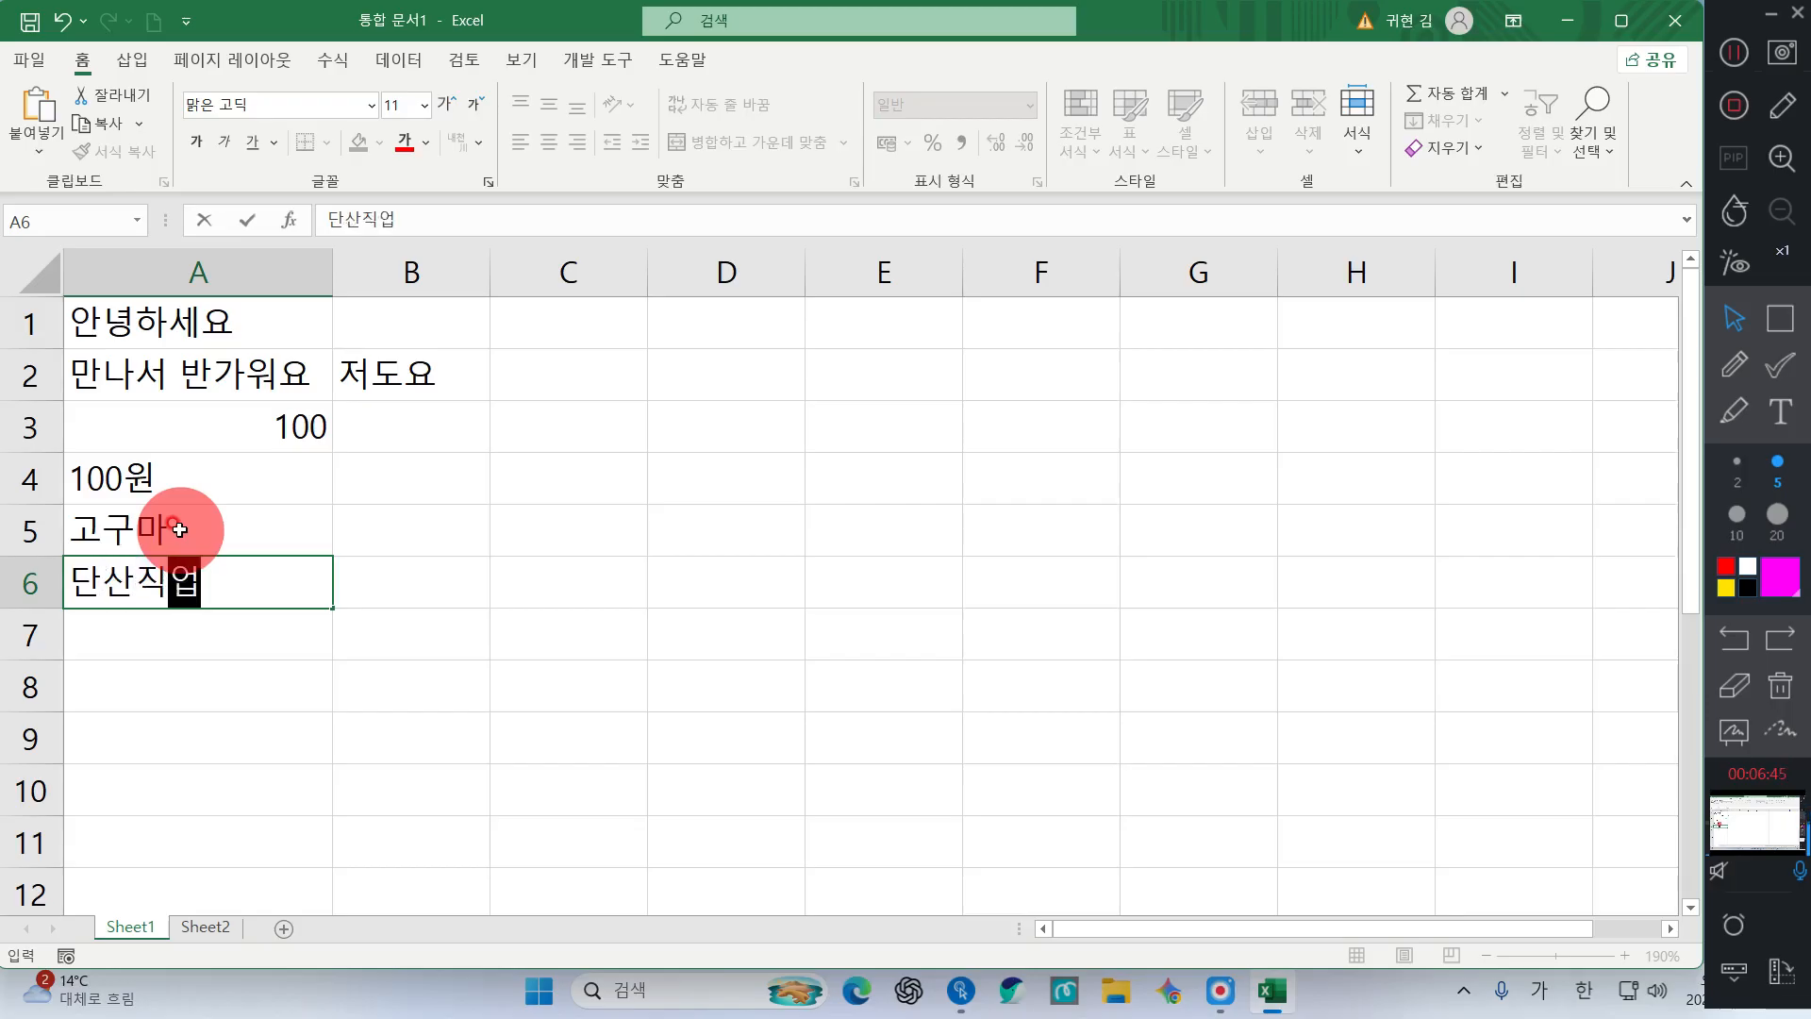
pyautogui.write('ㅇ문학교')
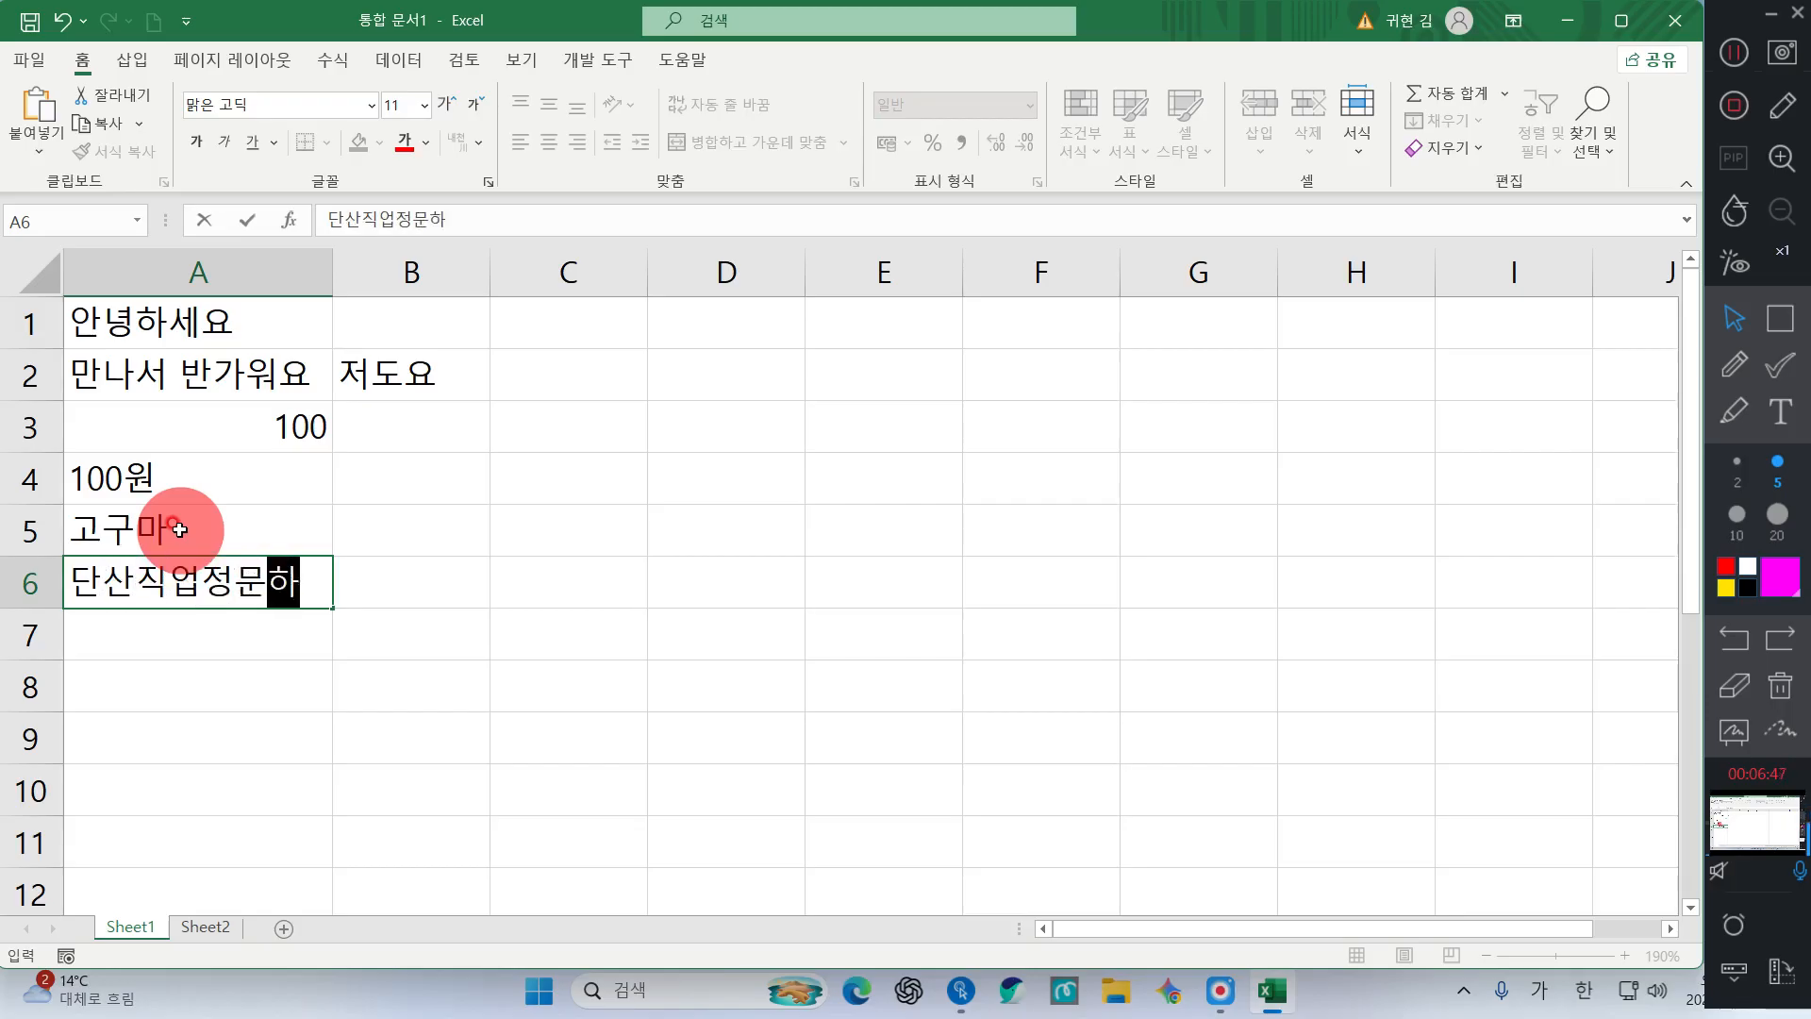
pyautogui.press('Return')
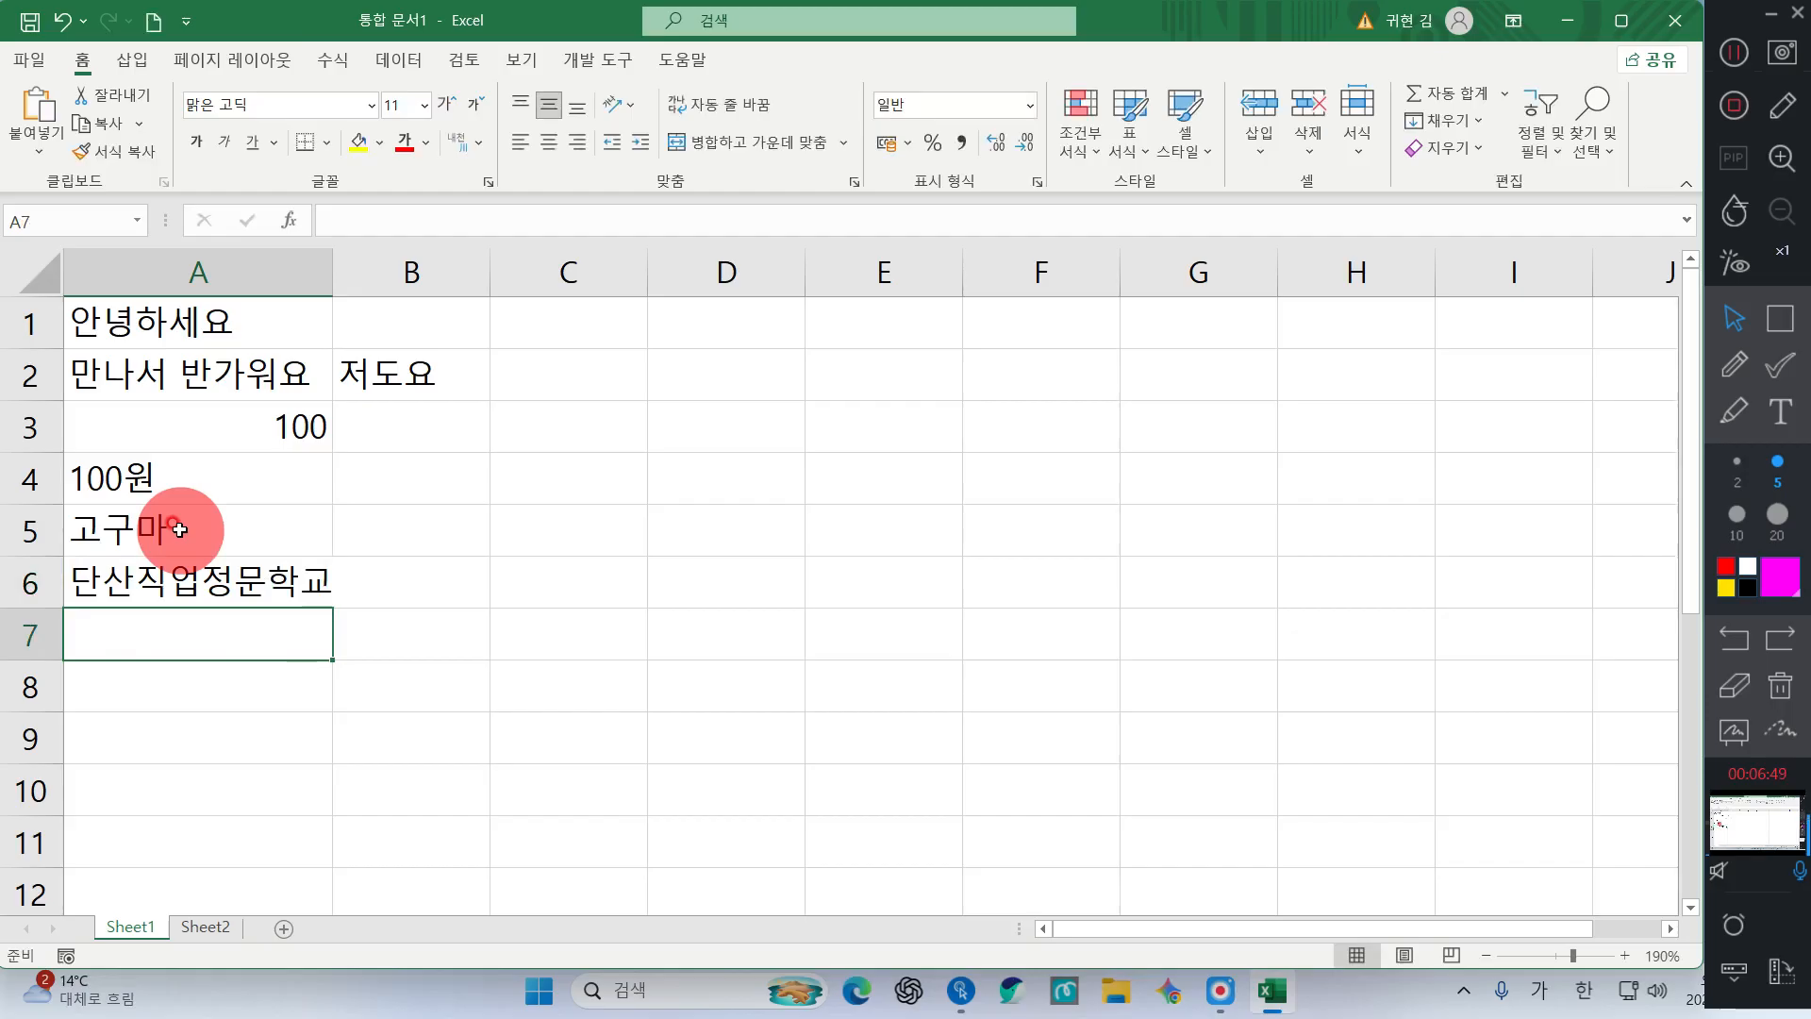
pyautogui.press('super+plus')
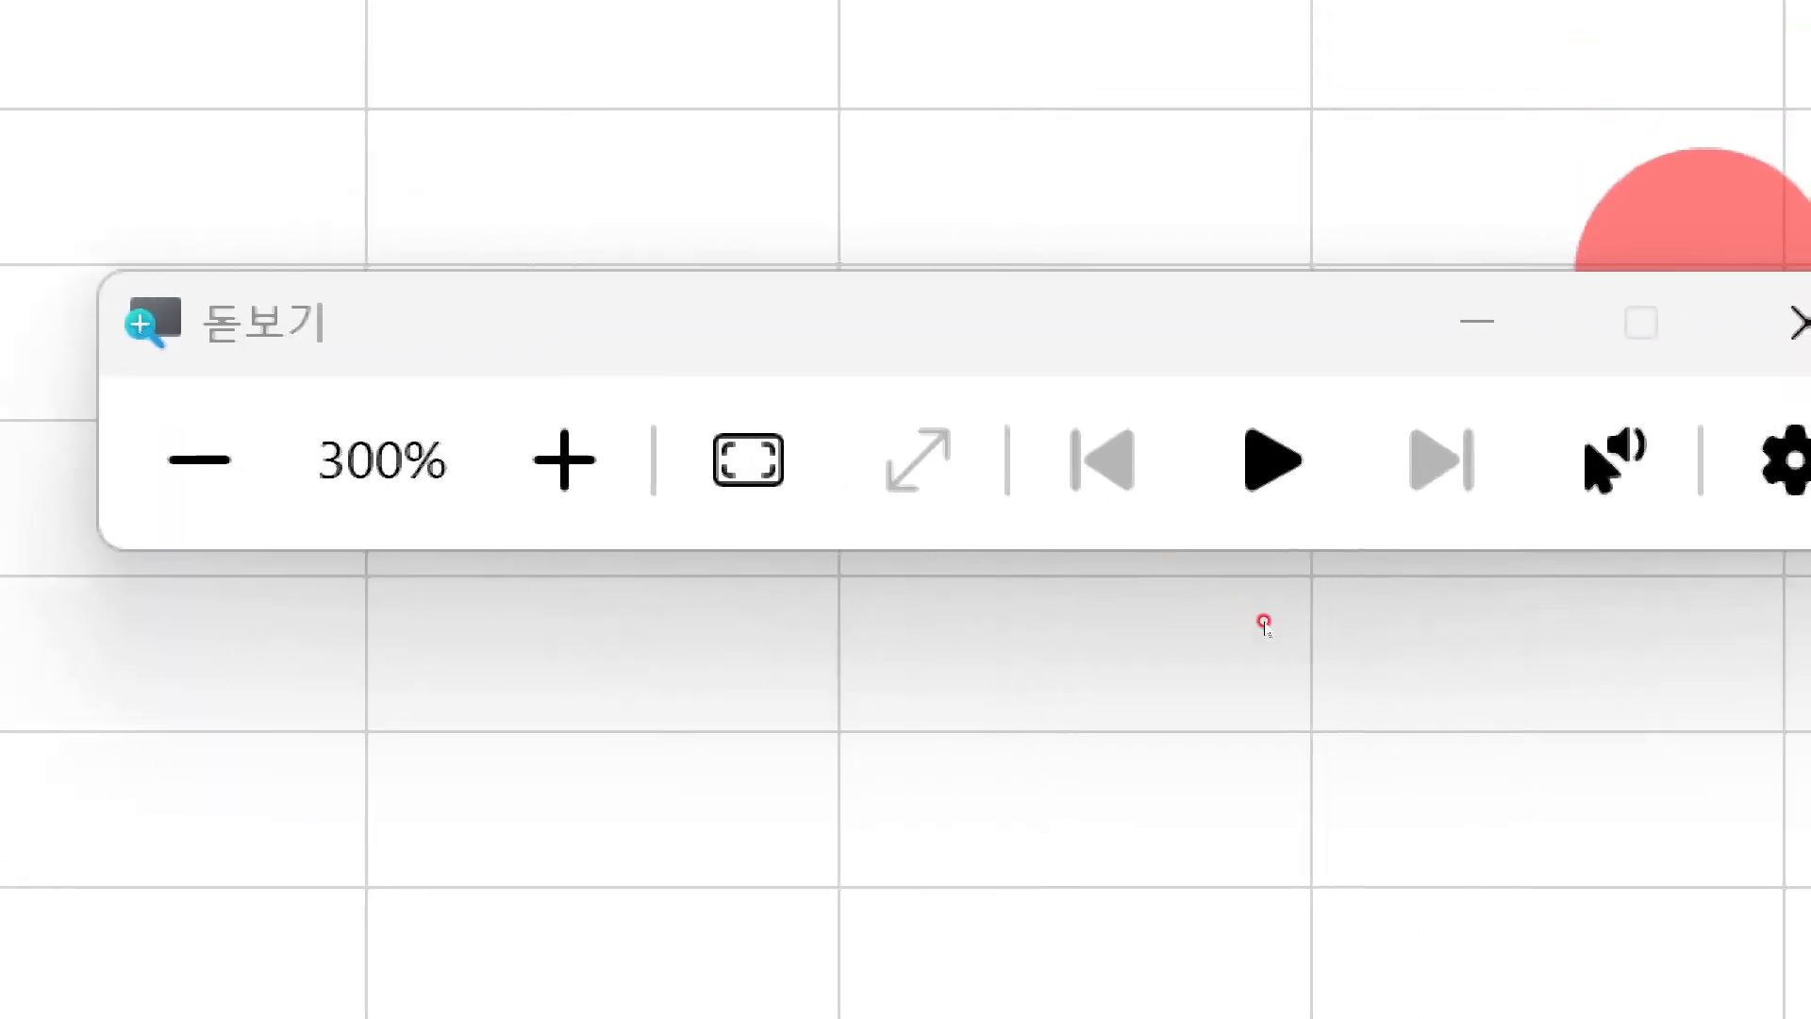
# Correct the A6 school name to 다산직업전문학교 by replacing 단 with 다 and 정 with 전
pyautogui.click(1797, 323)
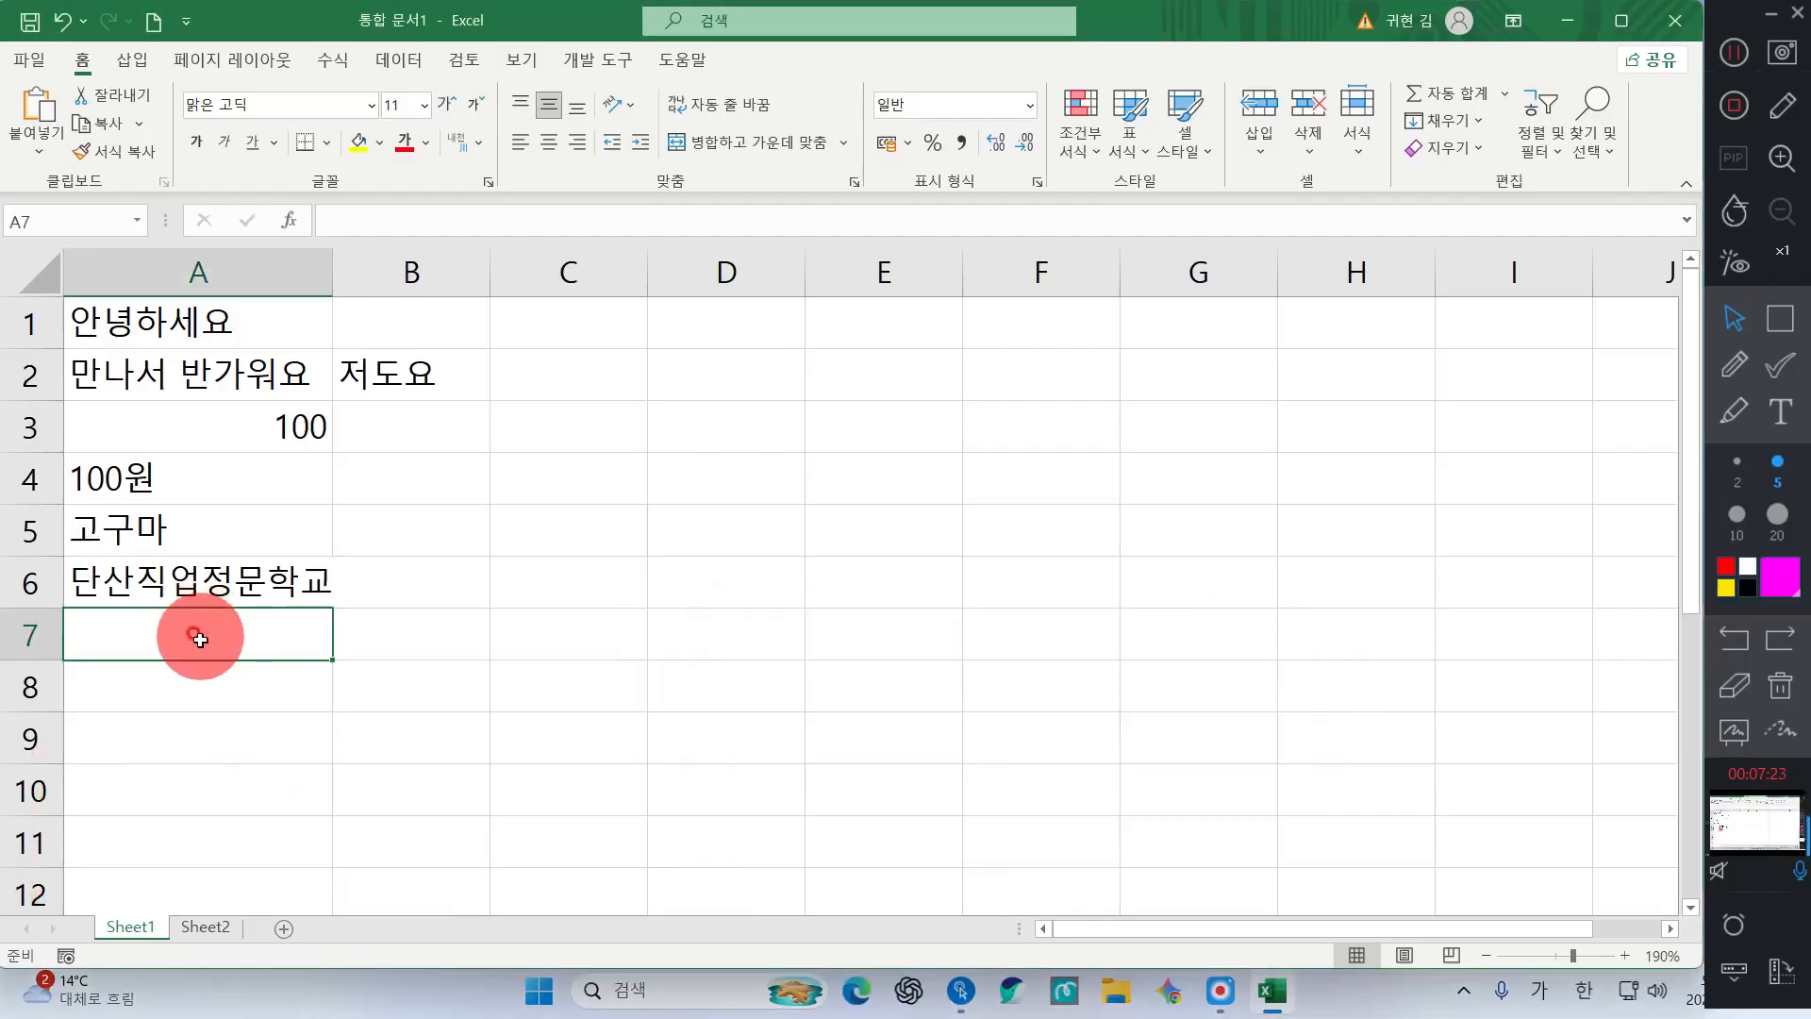
pyautogui.click(148, 525)
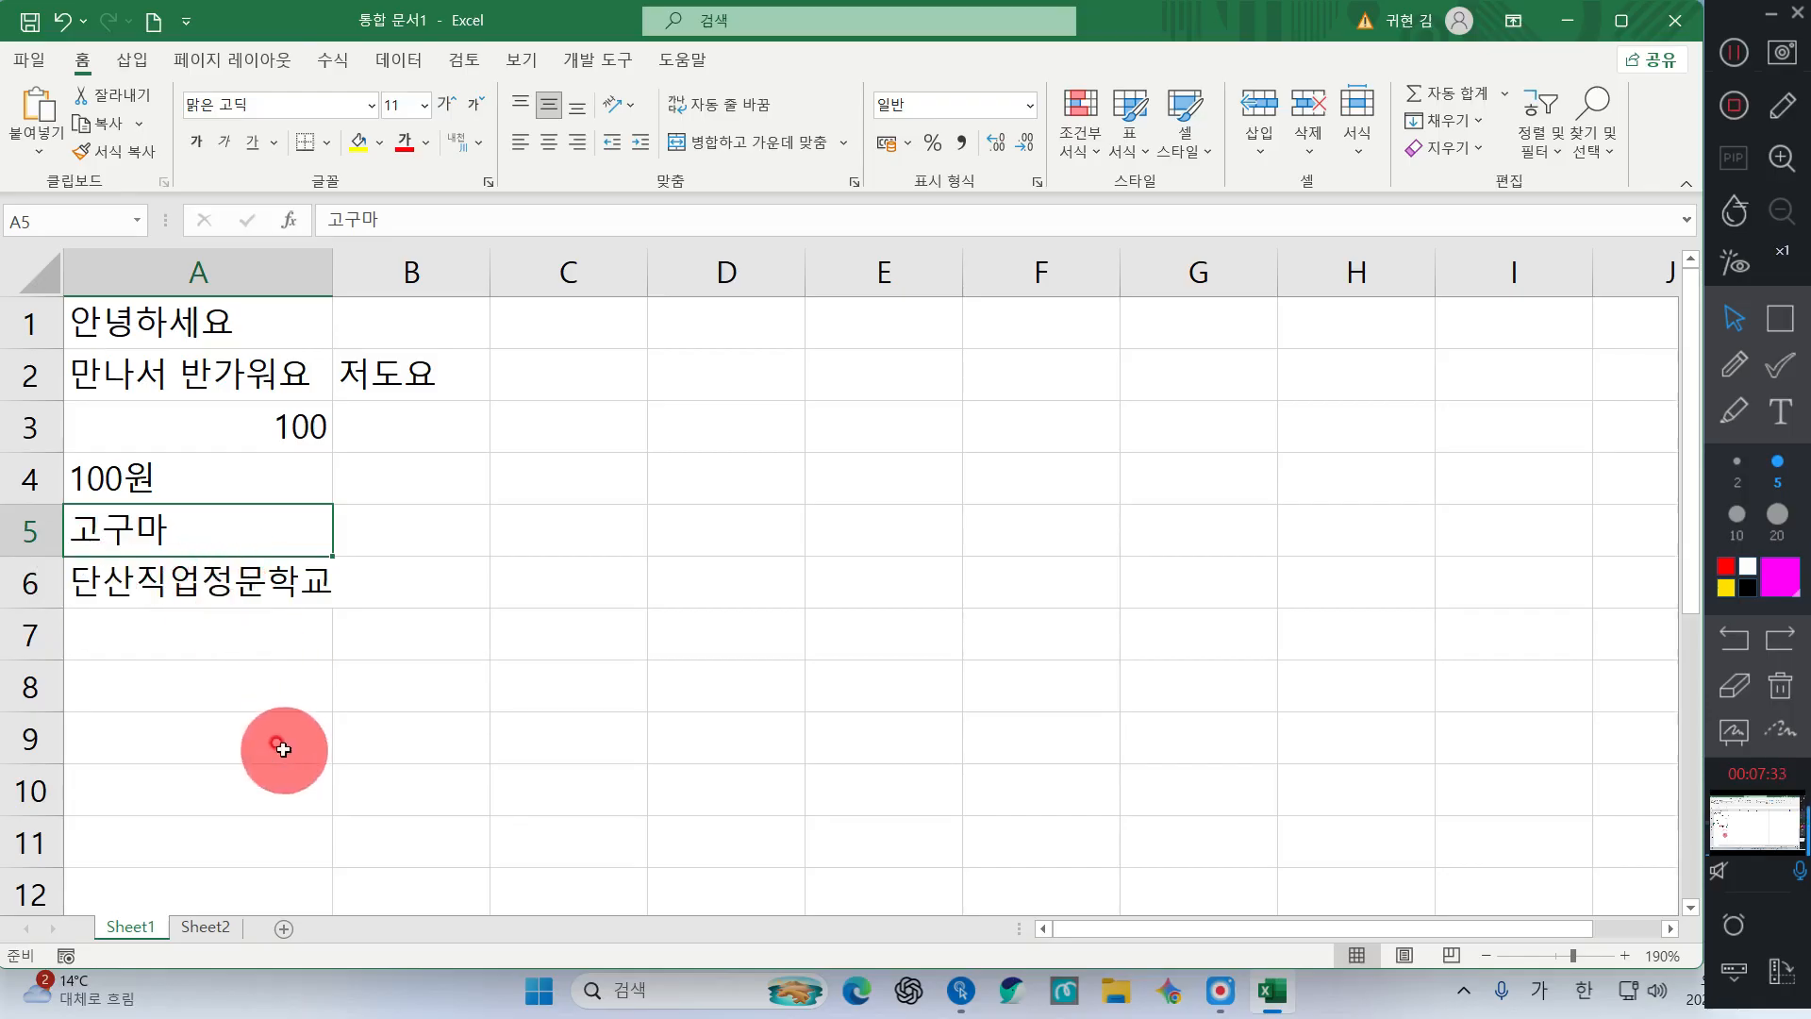
pyautogui.doubleClick(201, 596)
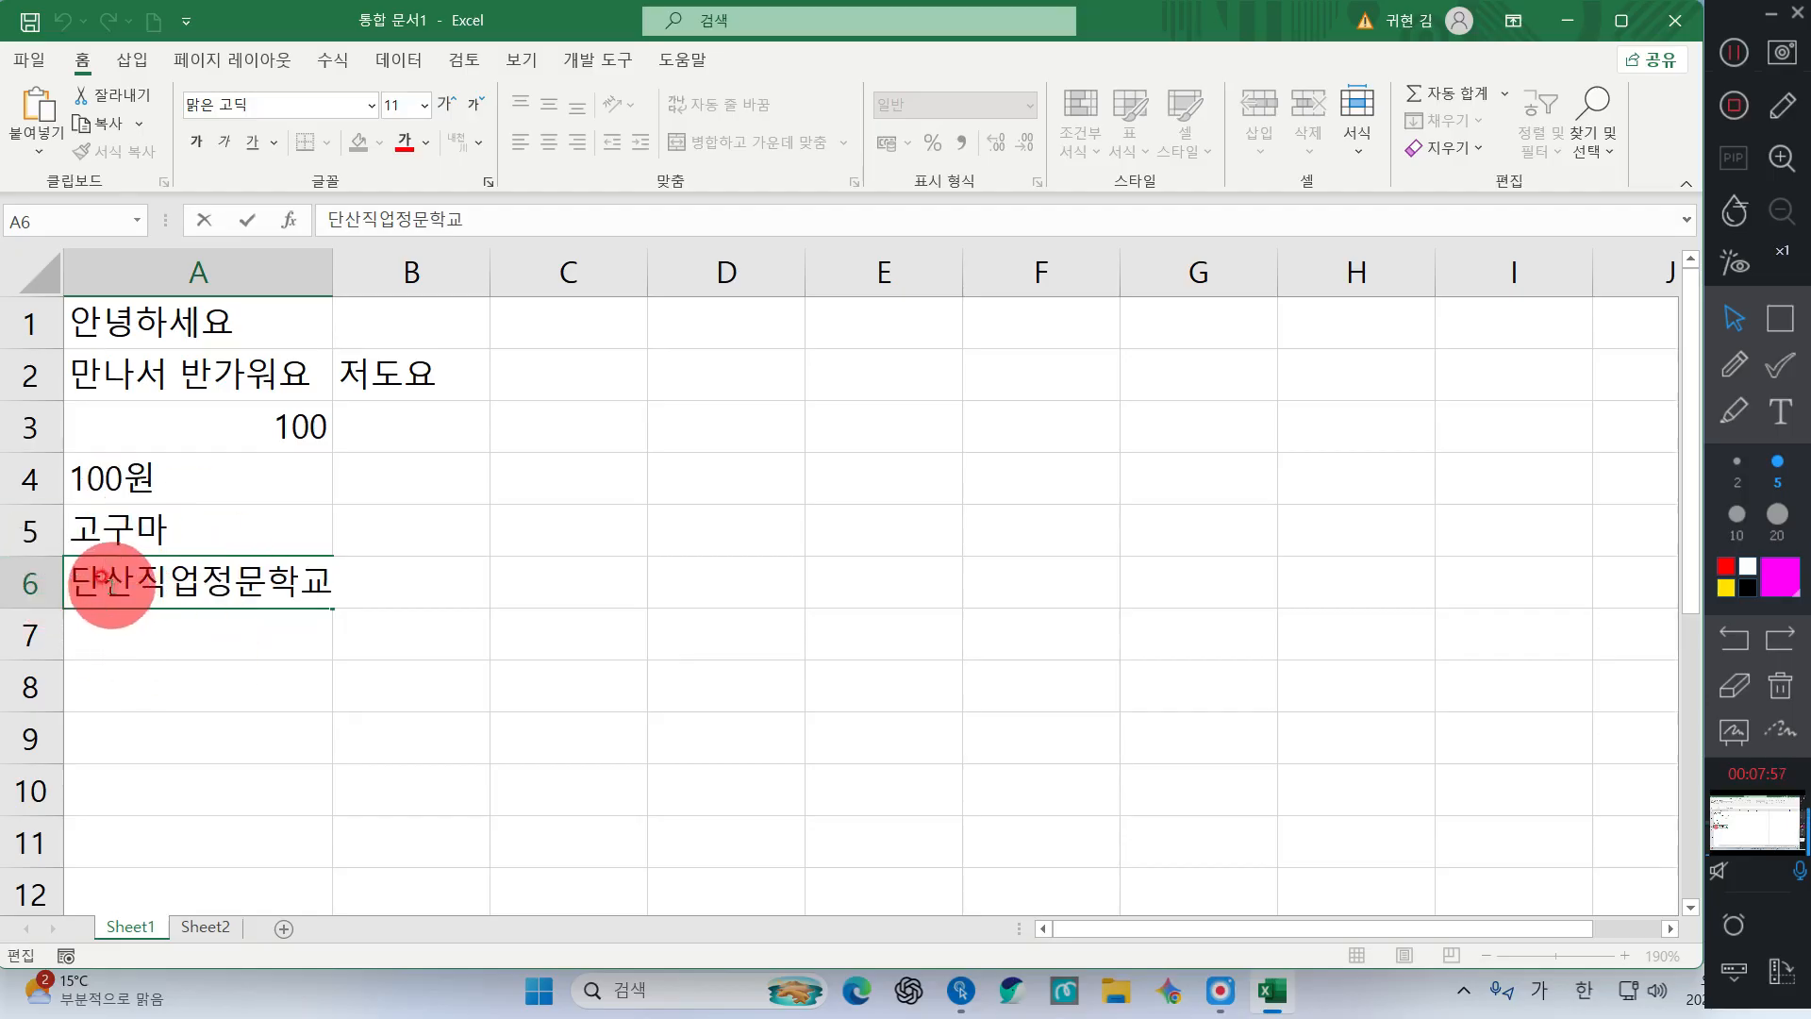
pyautogui.press('BackSpace')
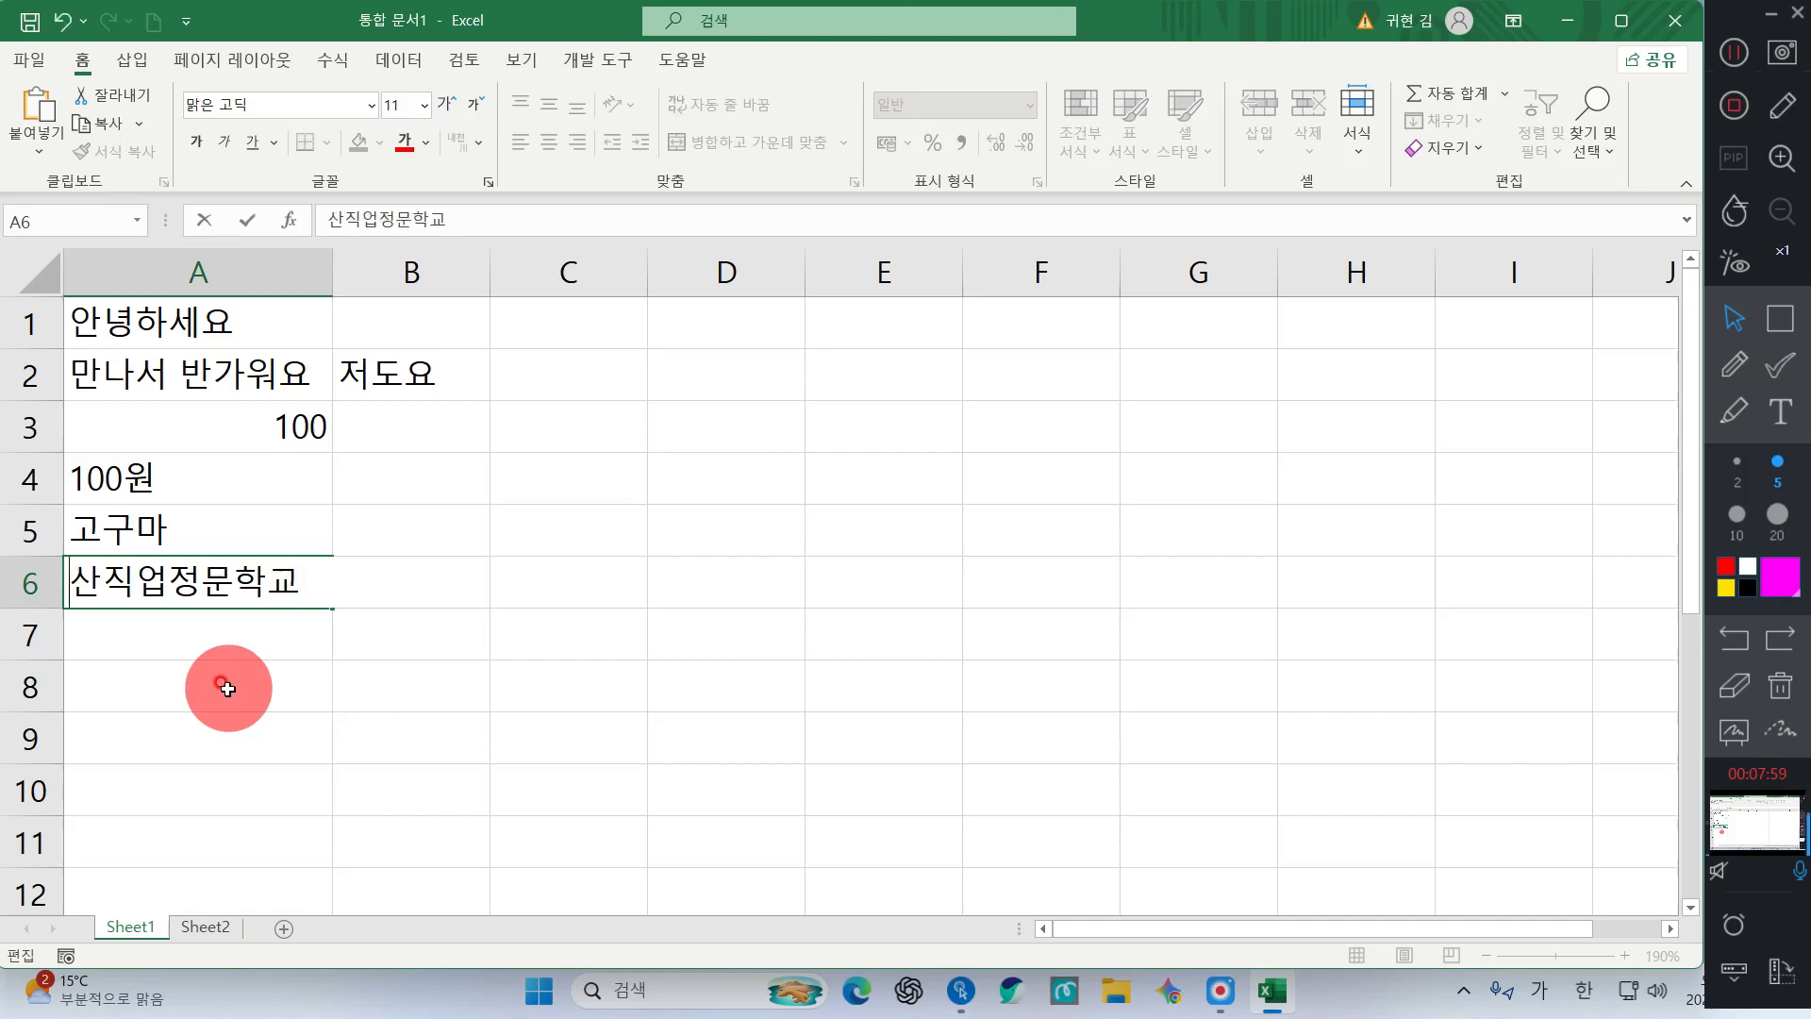
pyautogui.write('다')
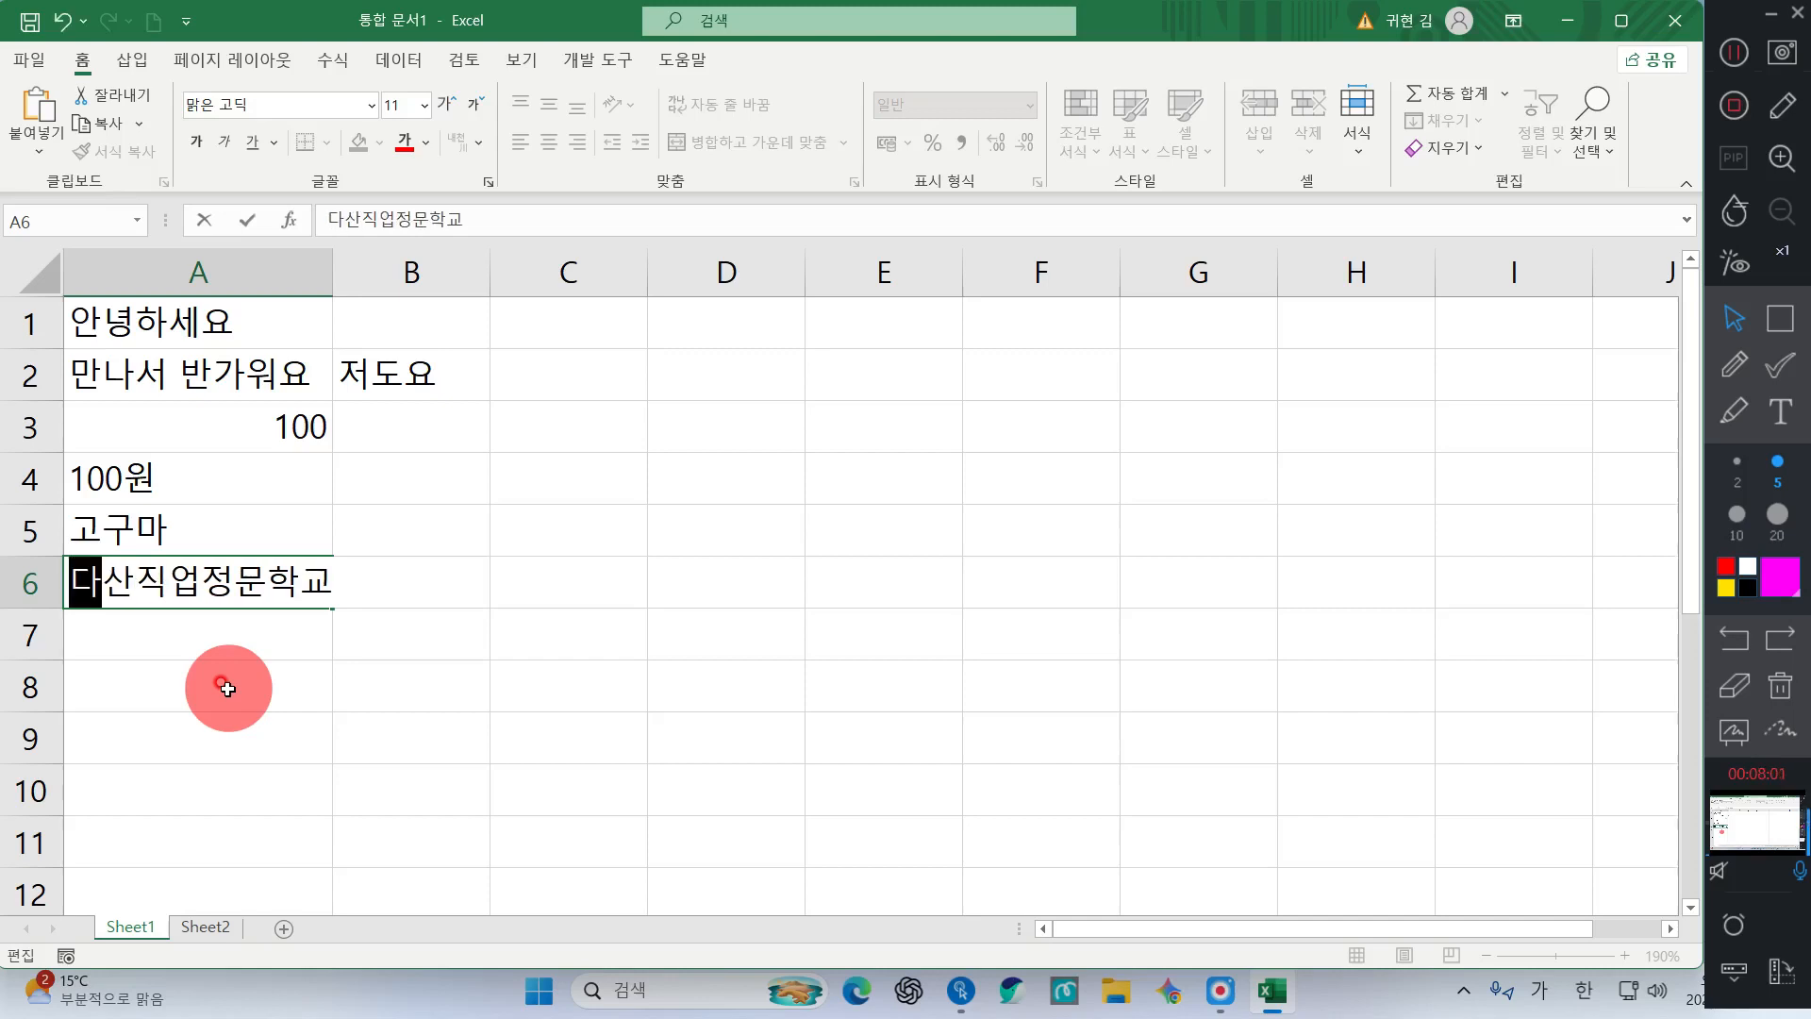
pyautogui.press('Right')
pyautogui.press('Right')
pyautogui.press('Right')
pyautogui.press('Right')
pyautogui.press('BackSpace')
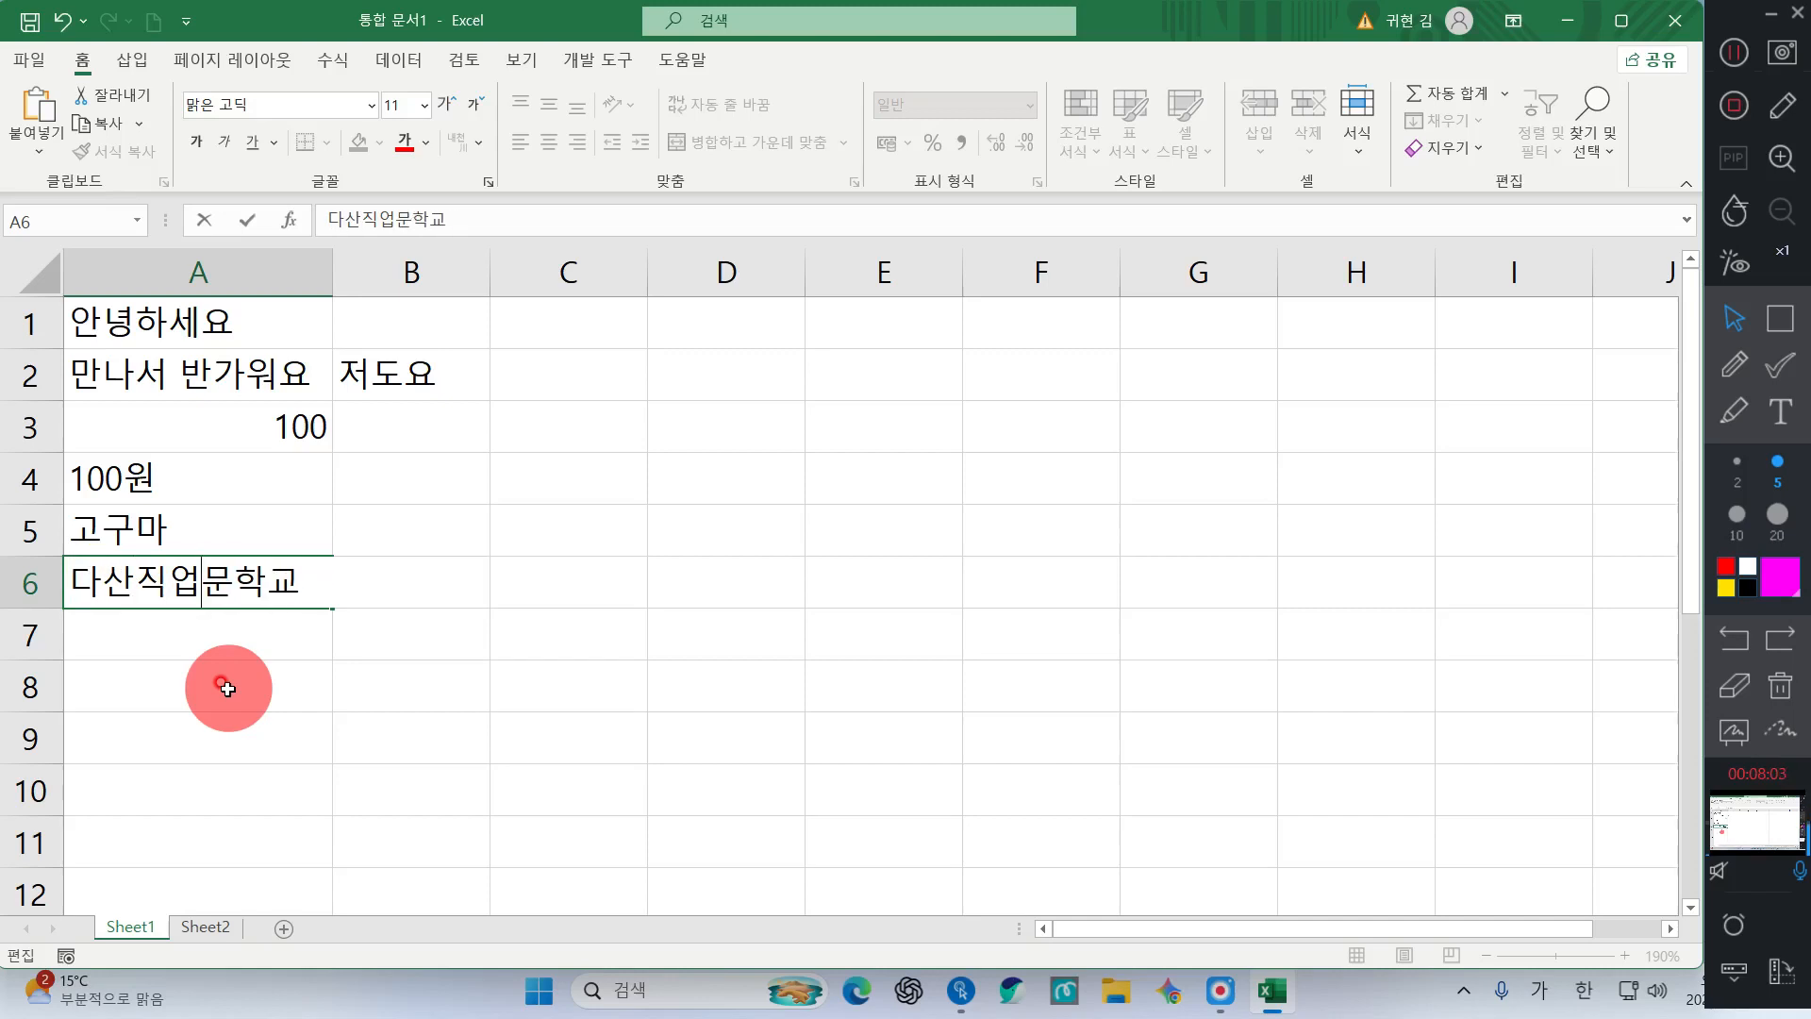
pyautogui.write('전')
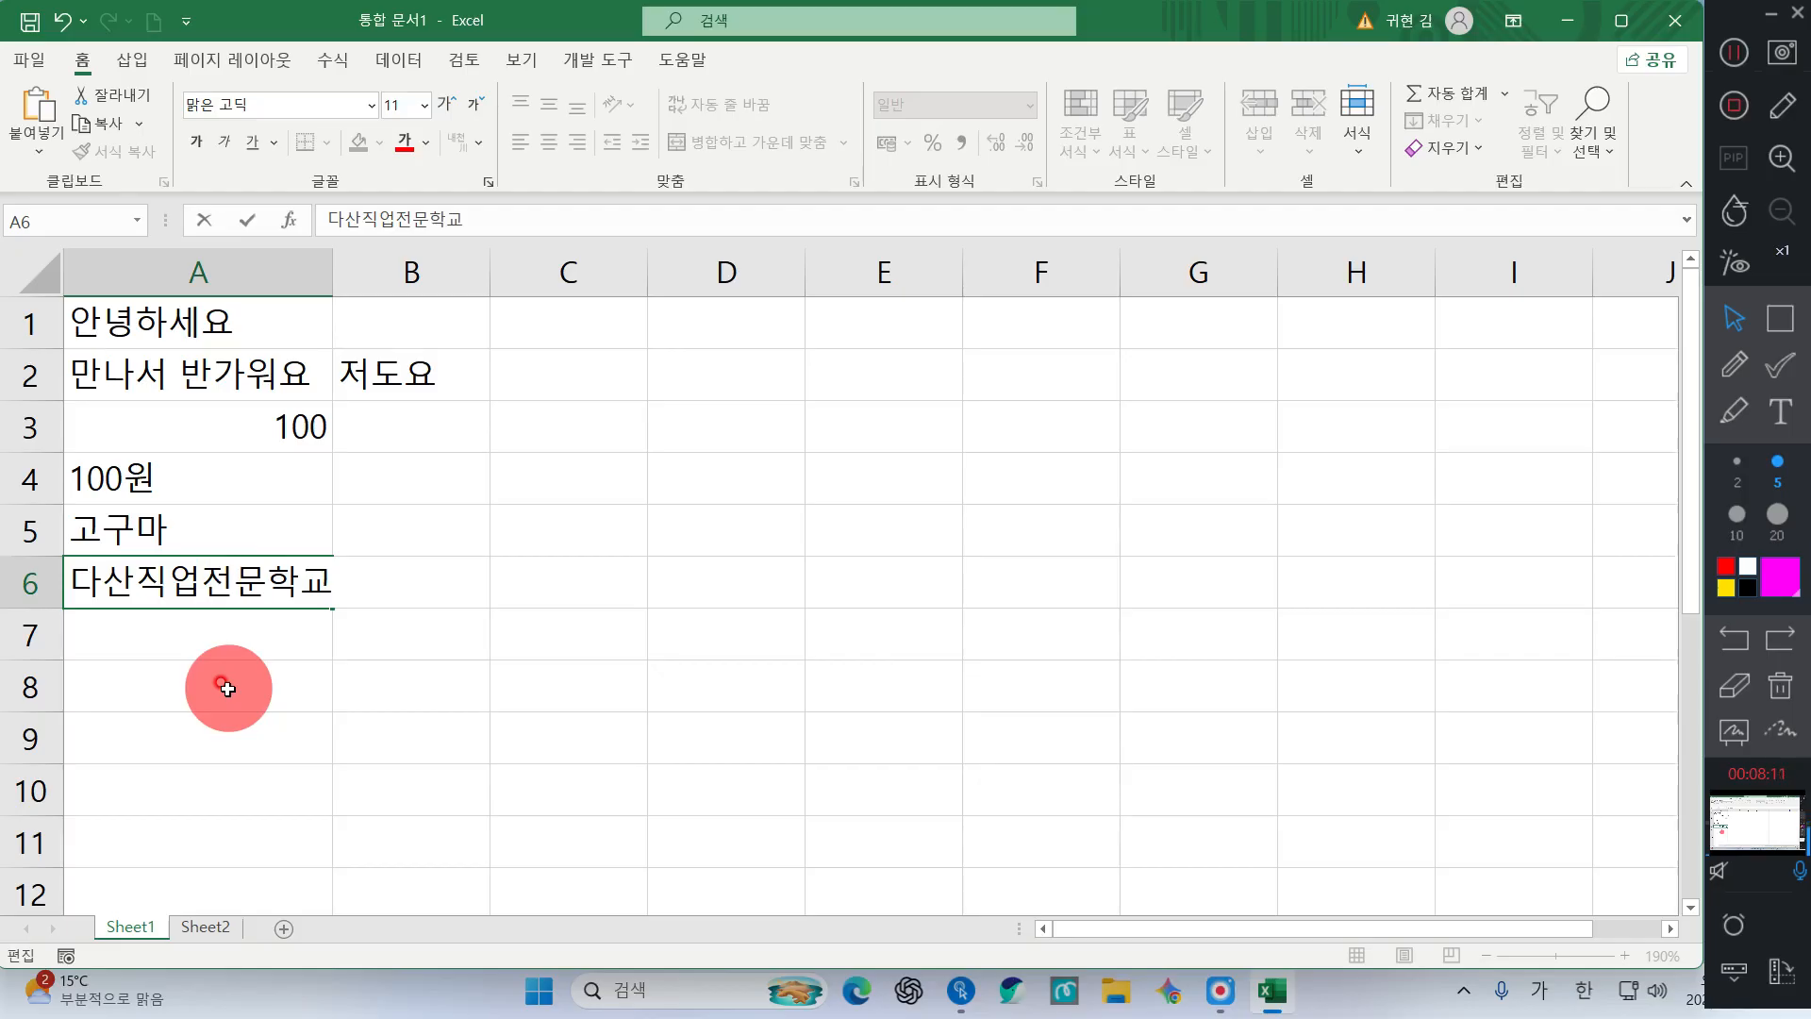
pyautogui.press('Return')
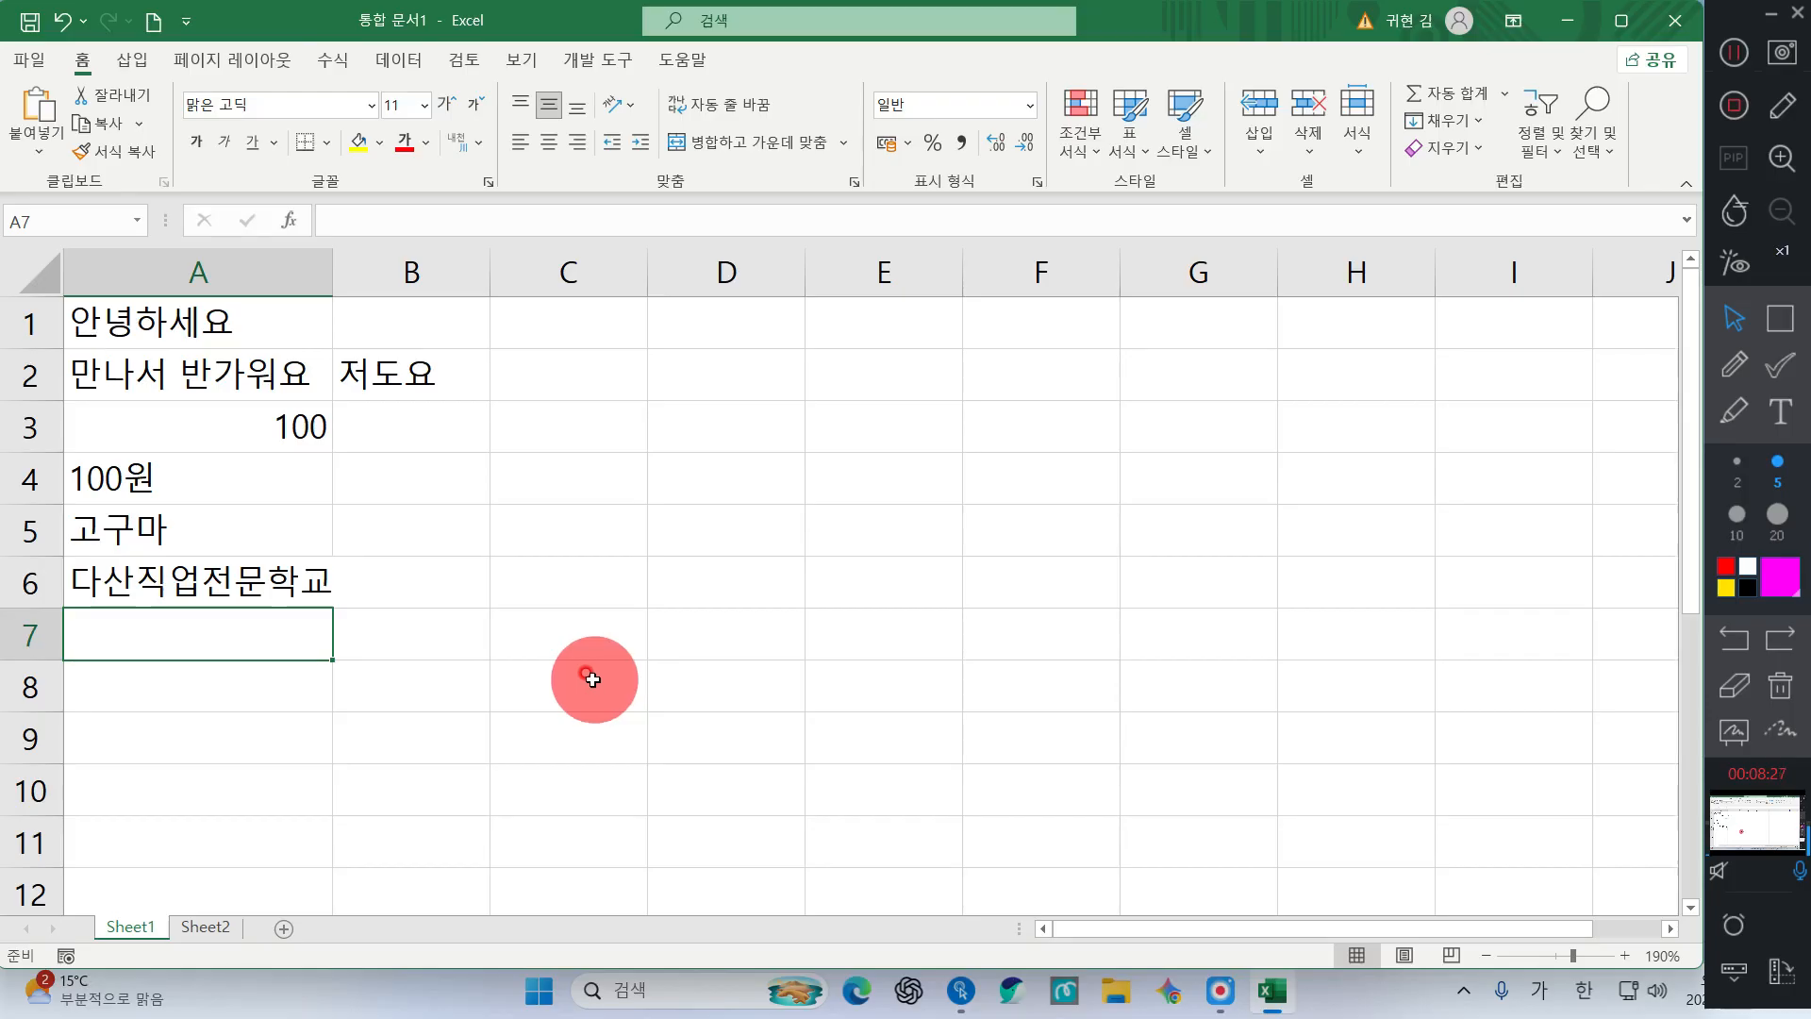
# Auto-fit column A so 다산직업전문학교 fits, check the entries, and land on empty A7
pyautogui.doubleClick(332, 286)
pyautogui.click(348, 530)
pyautogui.click(366, 577)
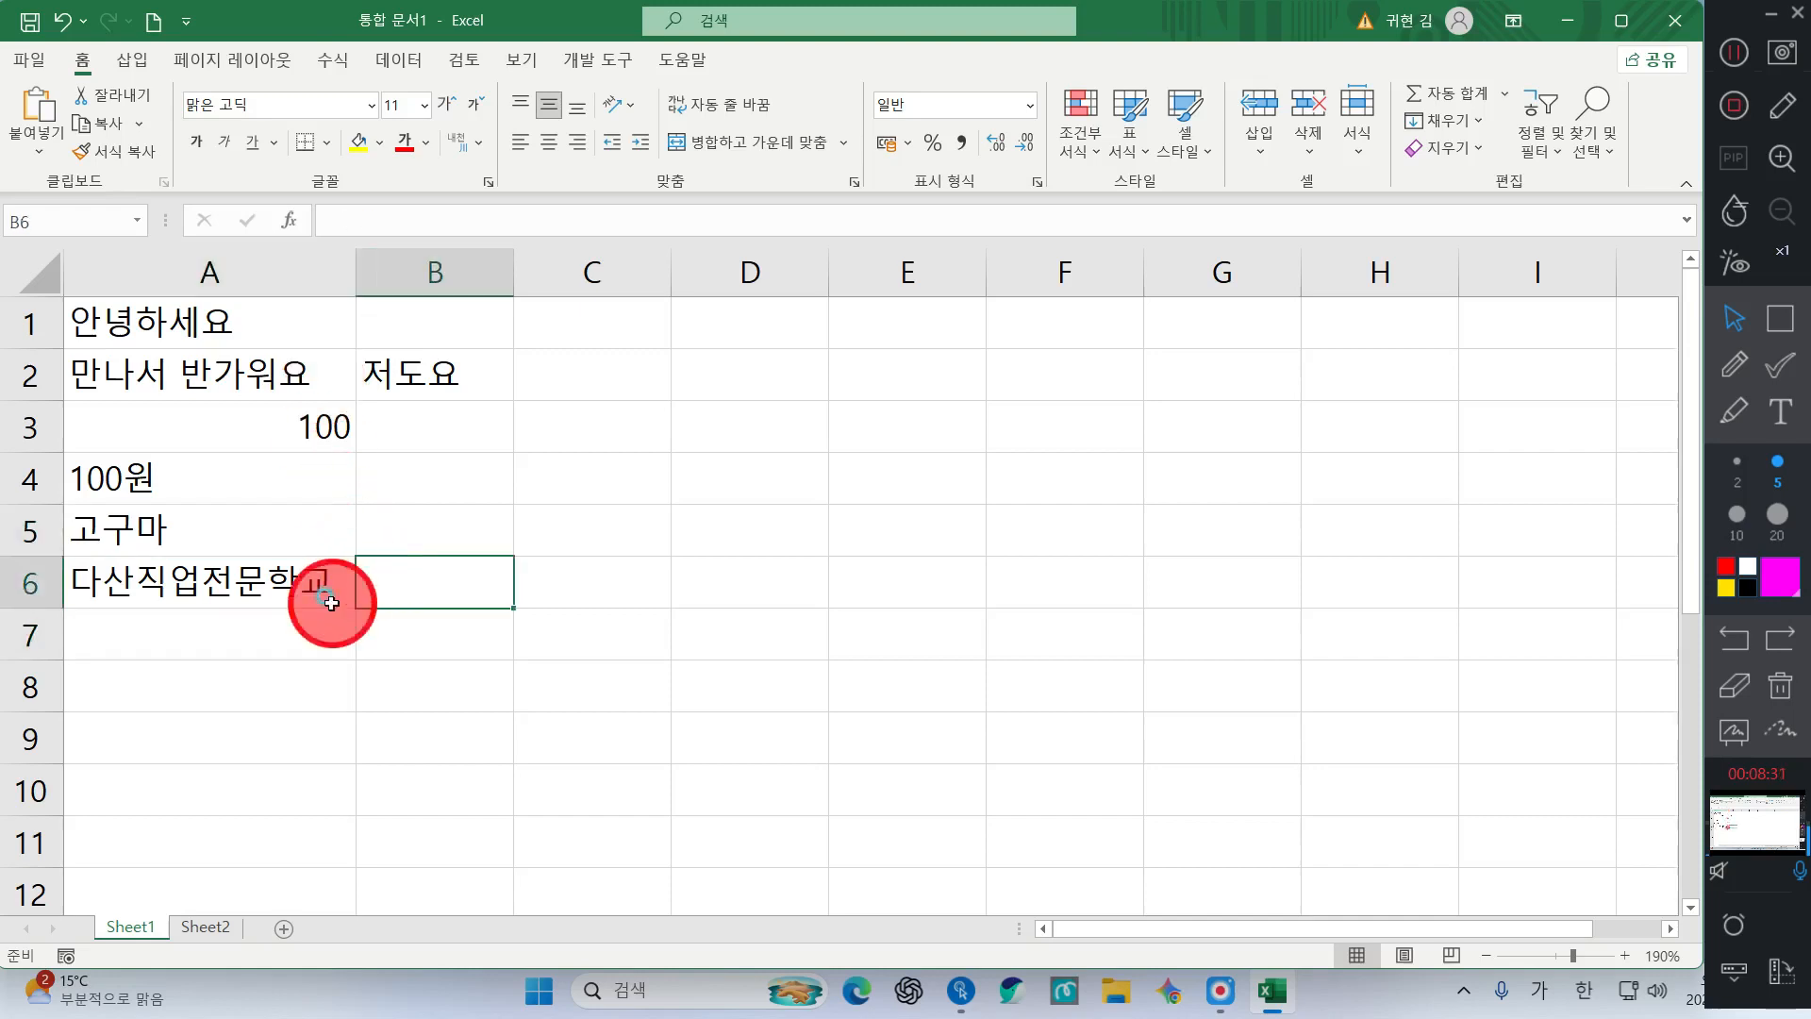
pyautogui.click(330, 602)
pyautogui.click(295, 628)
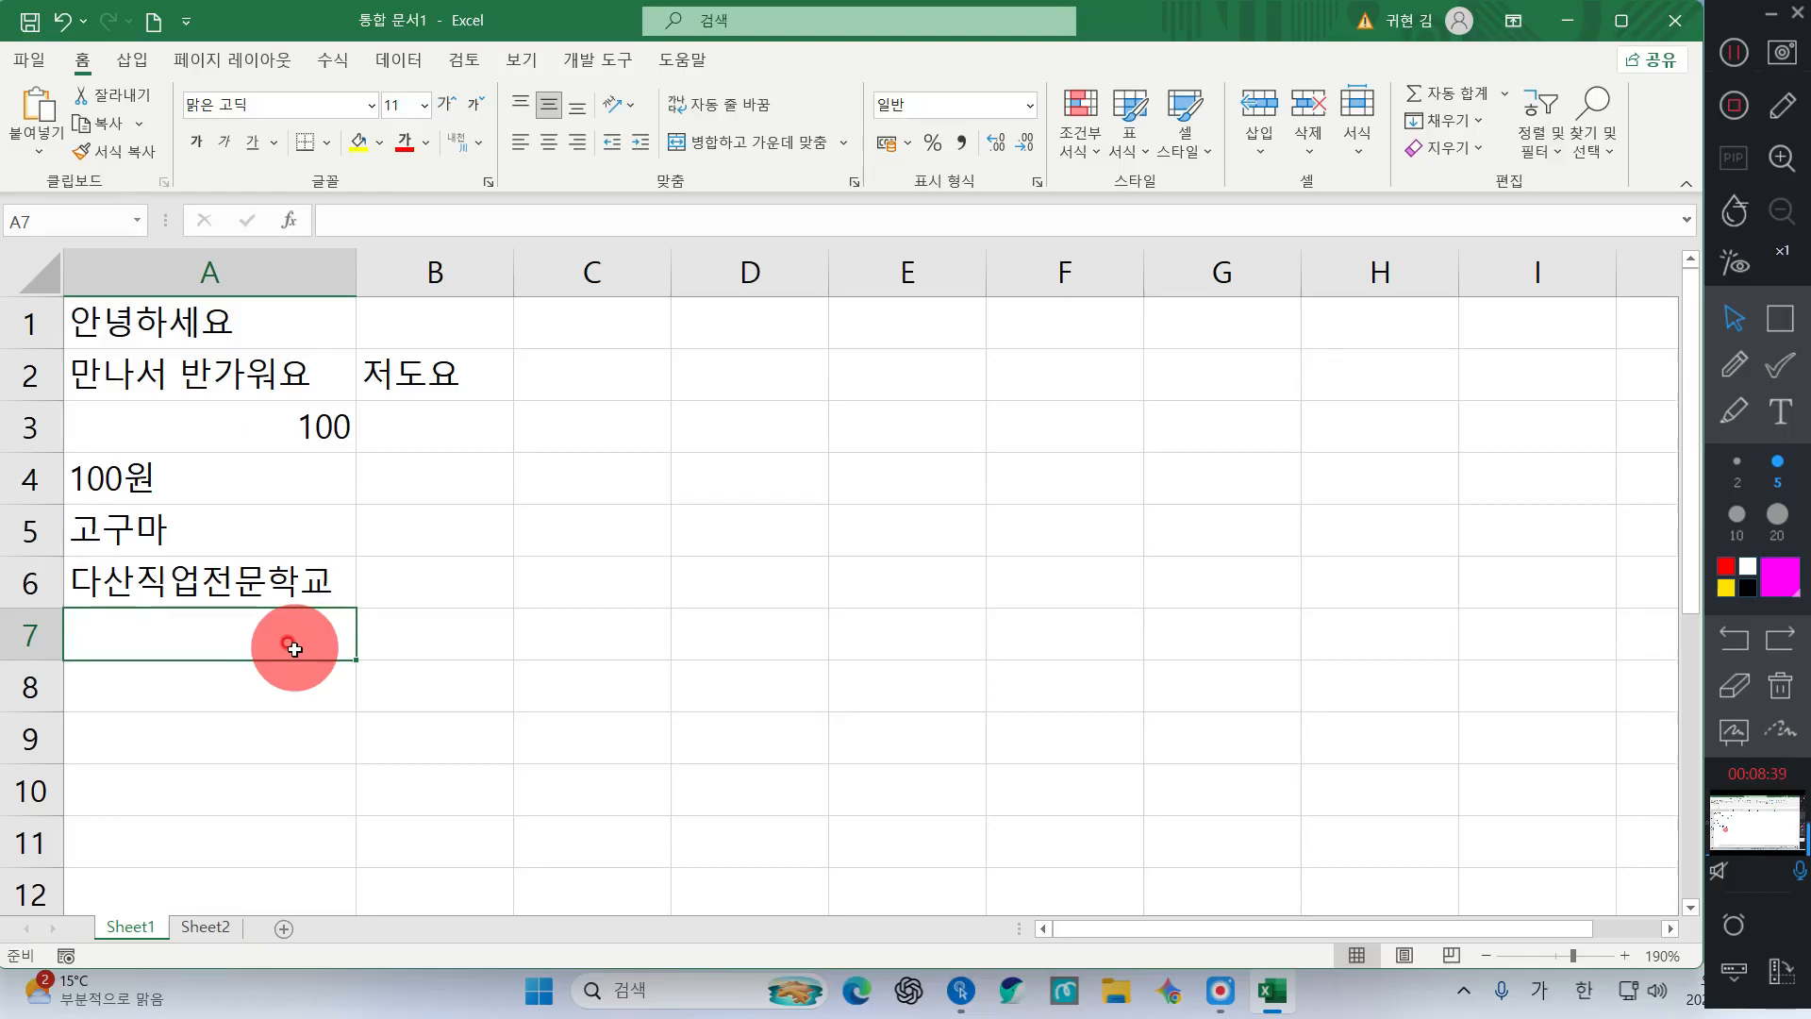
pyautogui.click(287, 602)
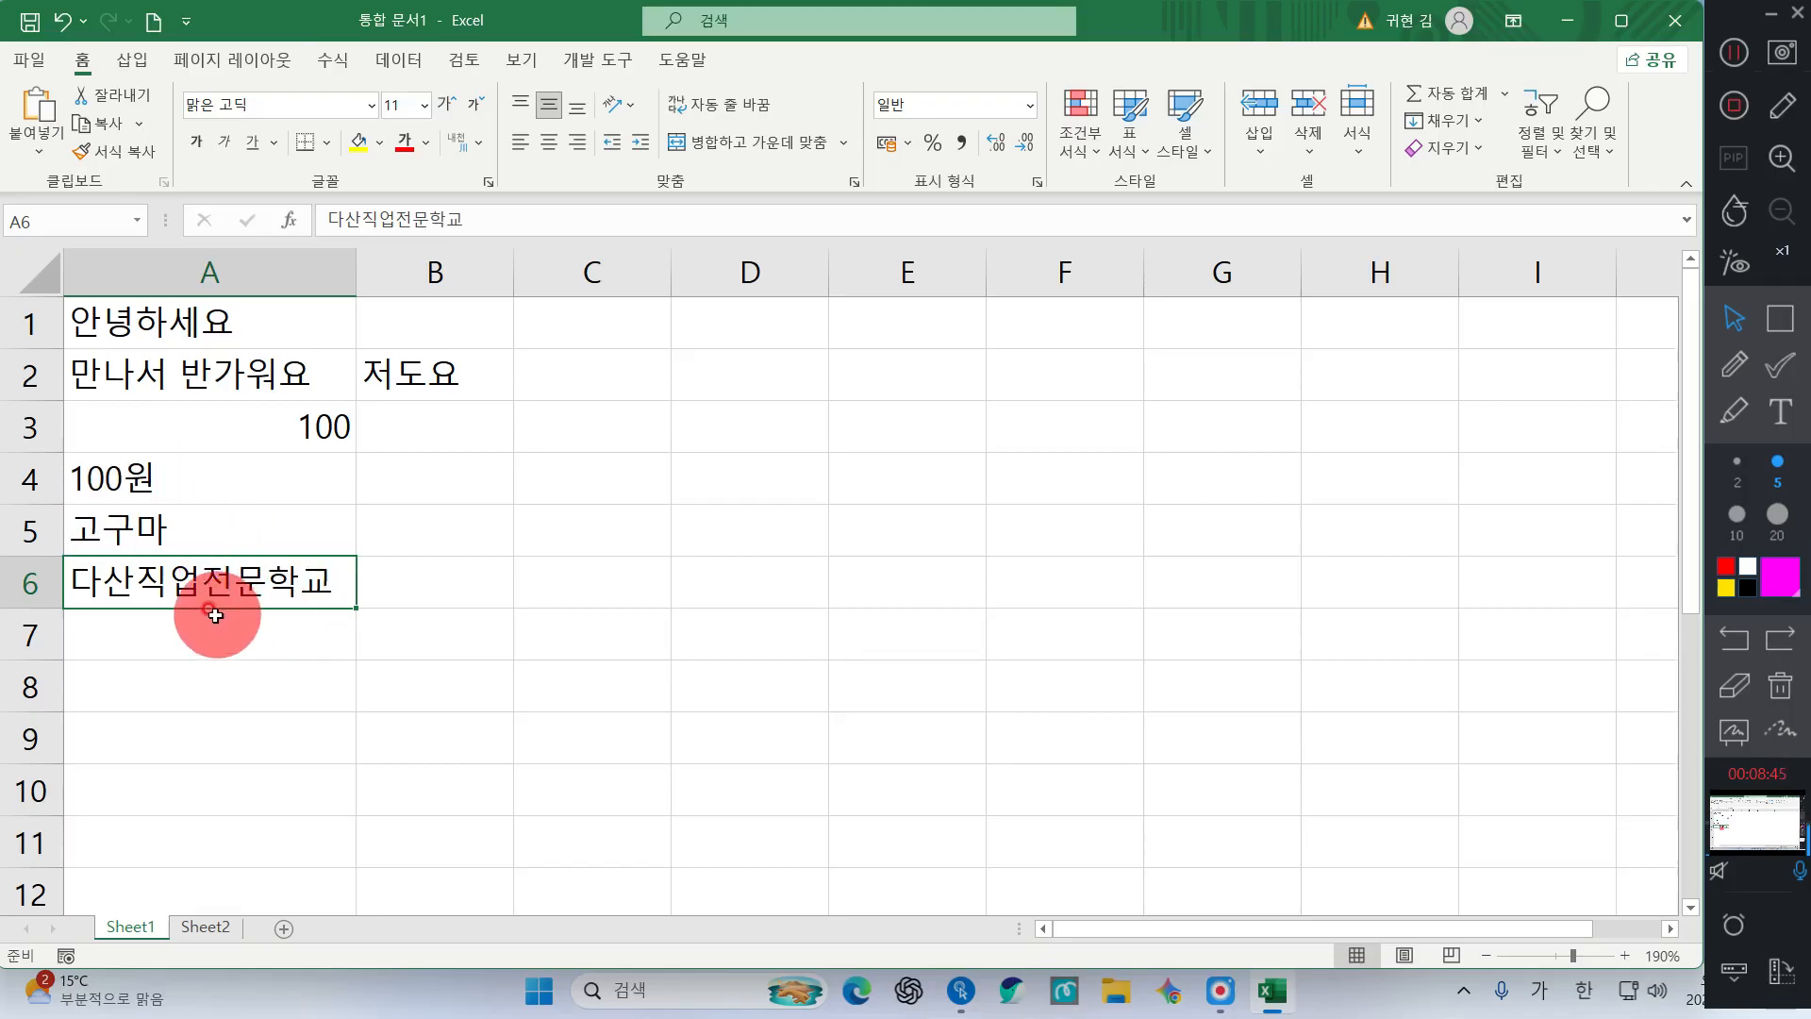
pyautogui.press('Return')
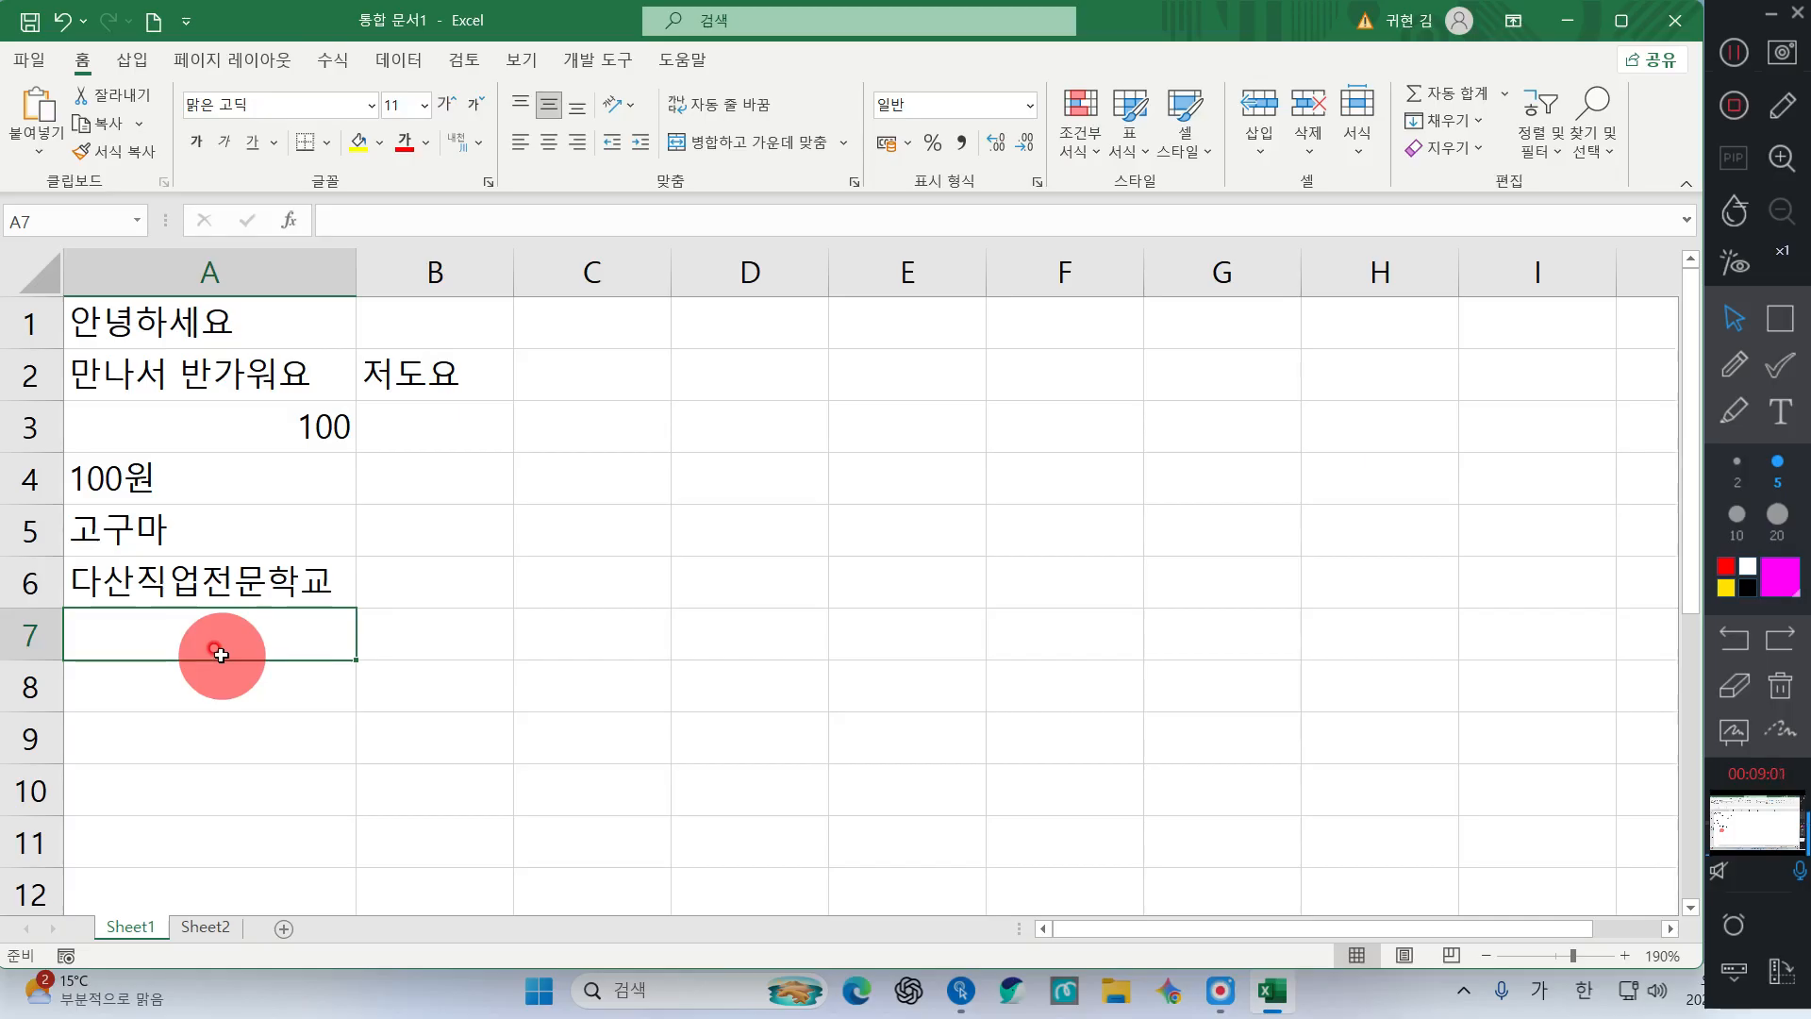
# Enter the formula =100+100 in A7 so it displays 200
pyautogui.write('=')
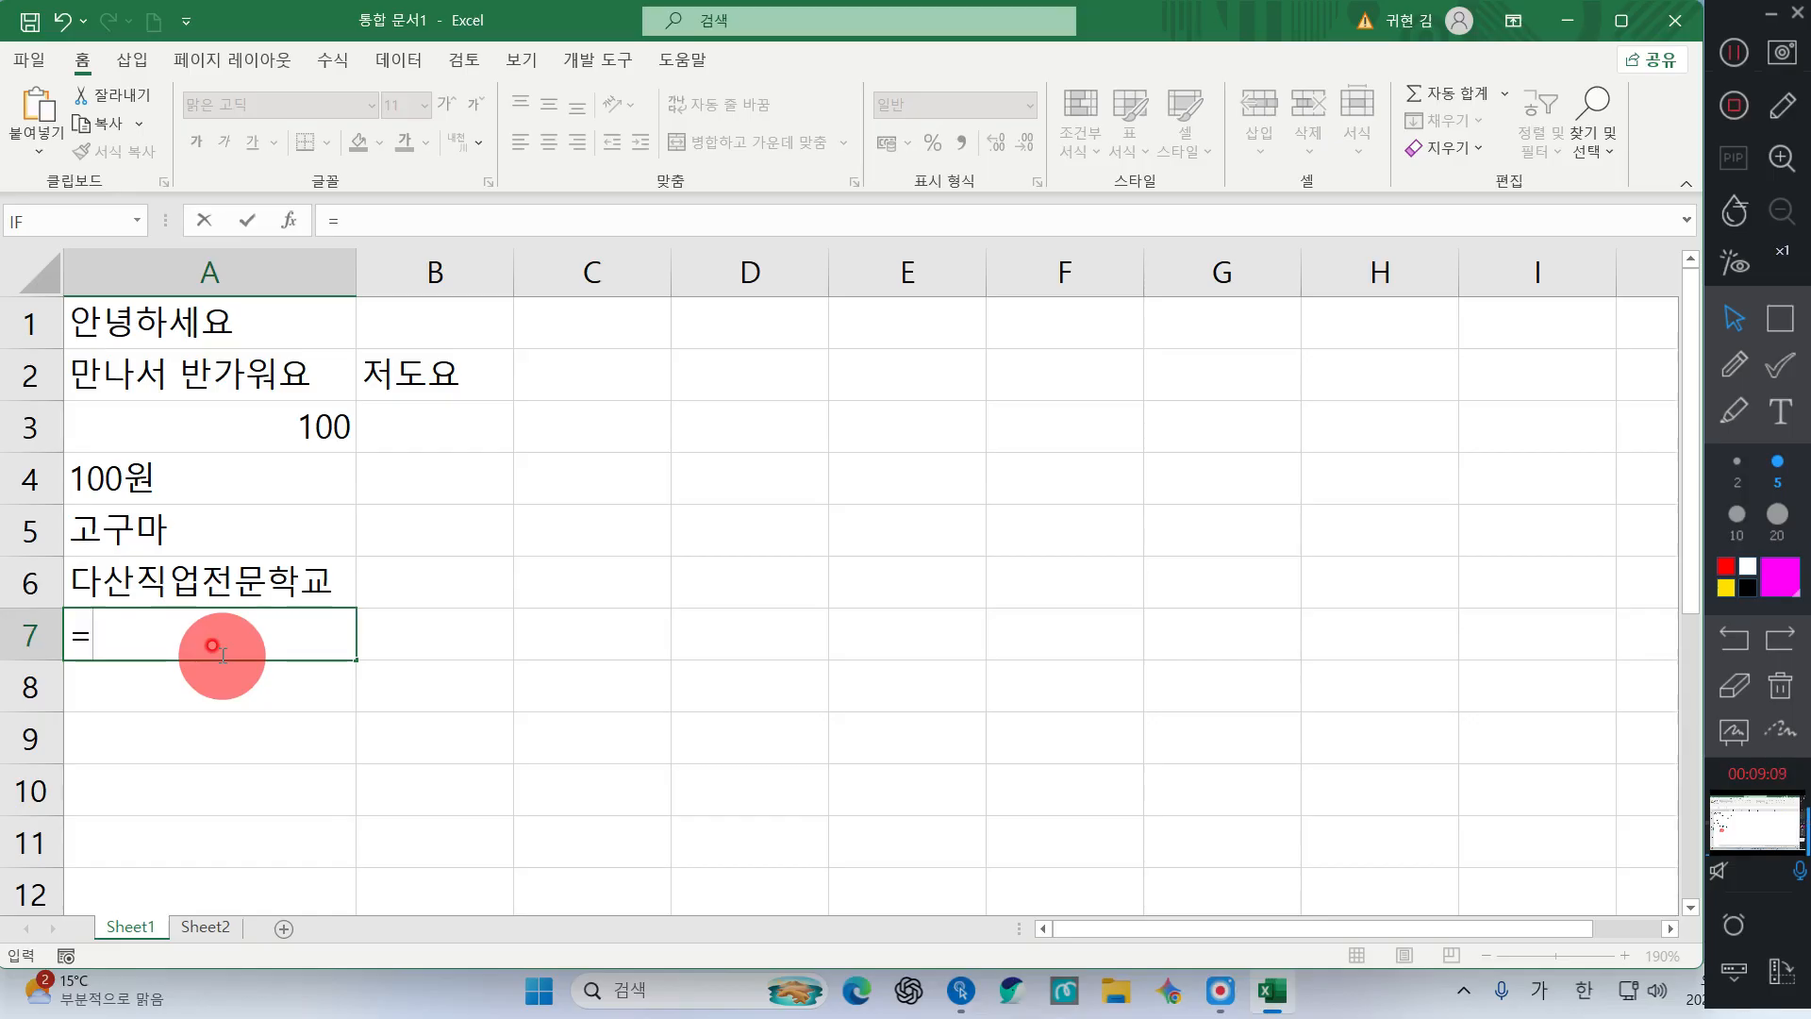
pyautogui.write('1000+')
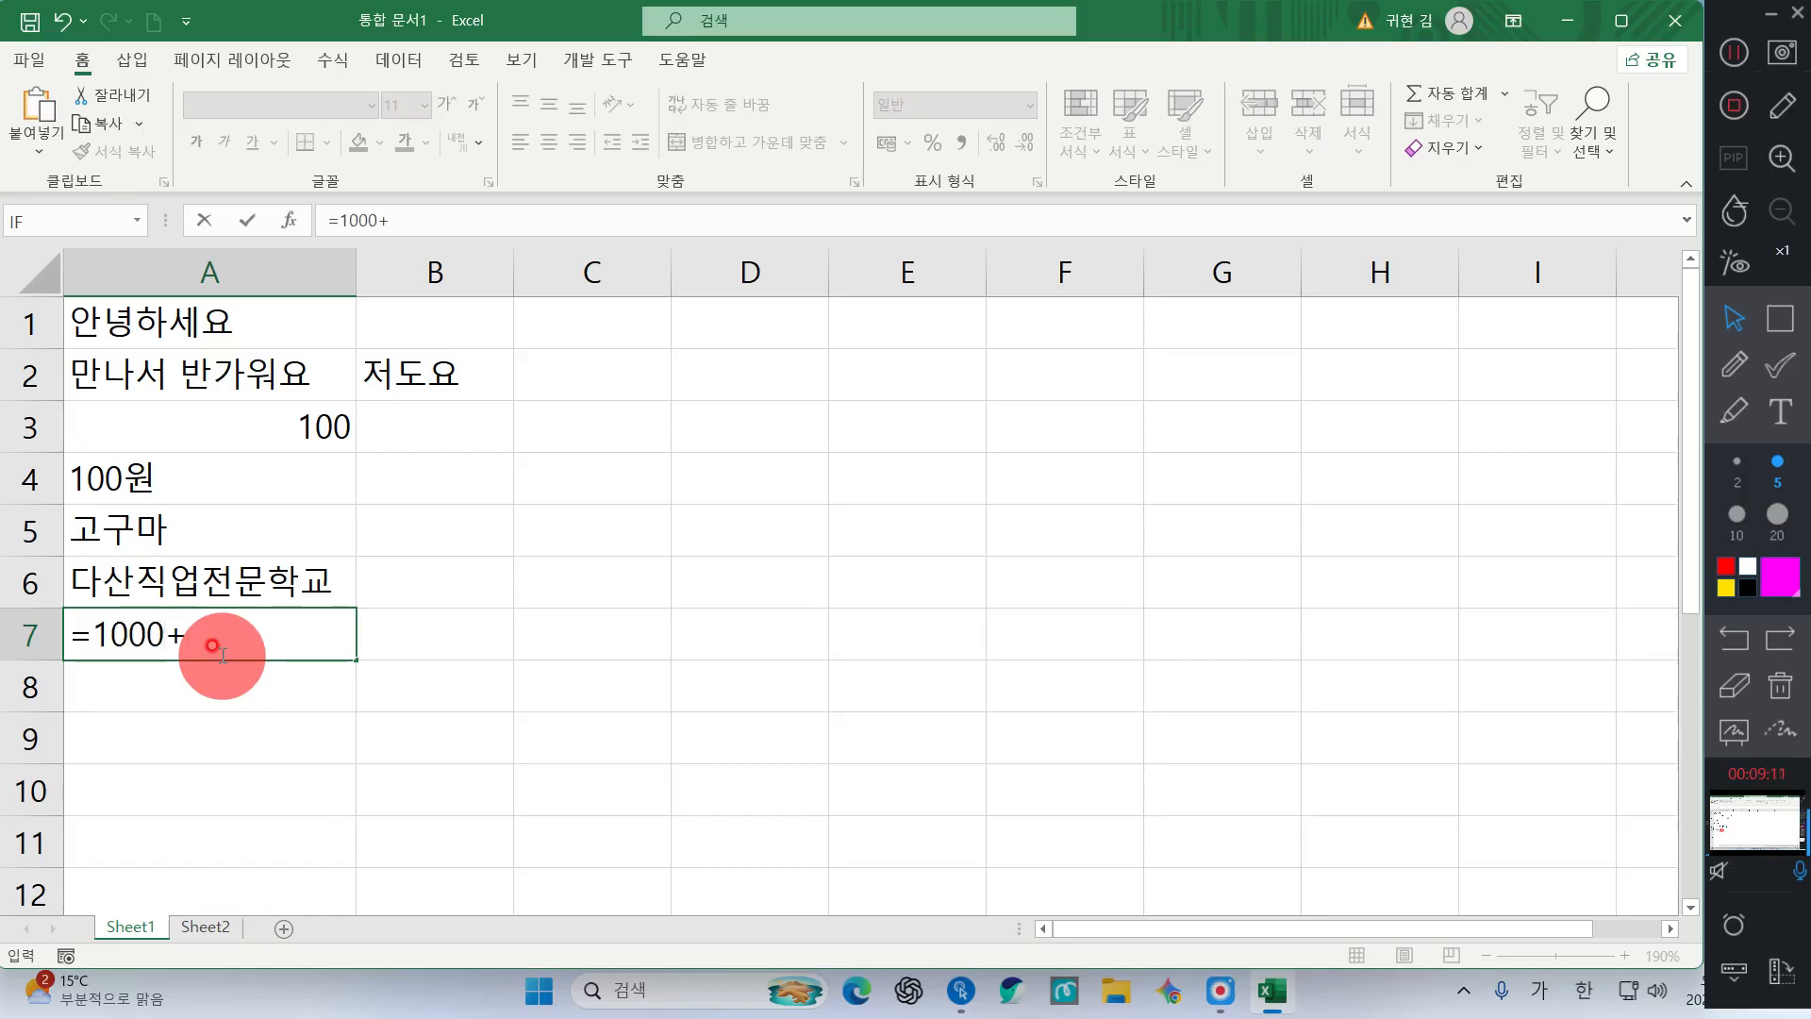
pyautogui.press('BackSpace')
pyautogui.press('BackSpace')
pyautogui.write('+100')
pyautogui.press('Return')
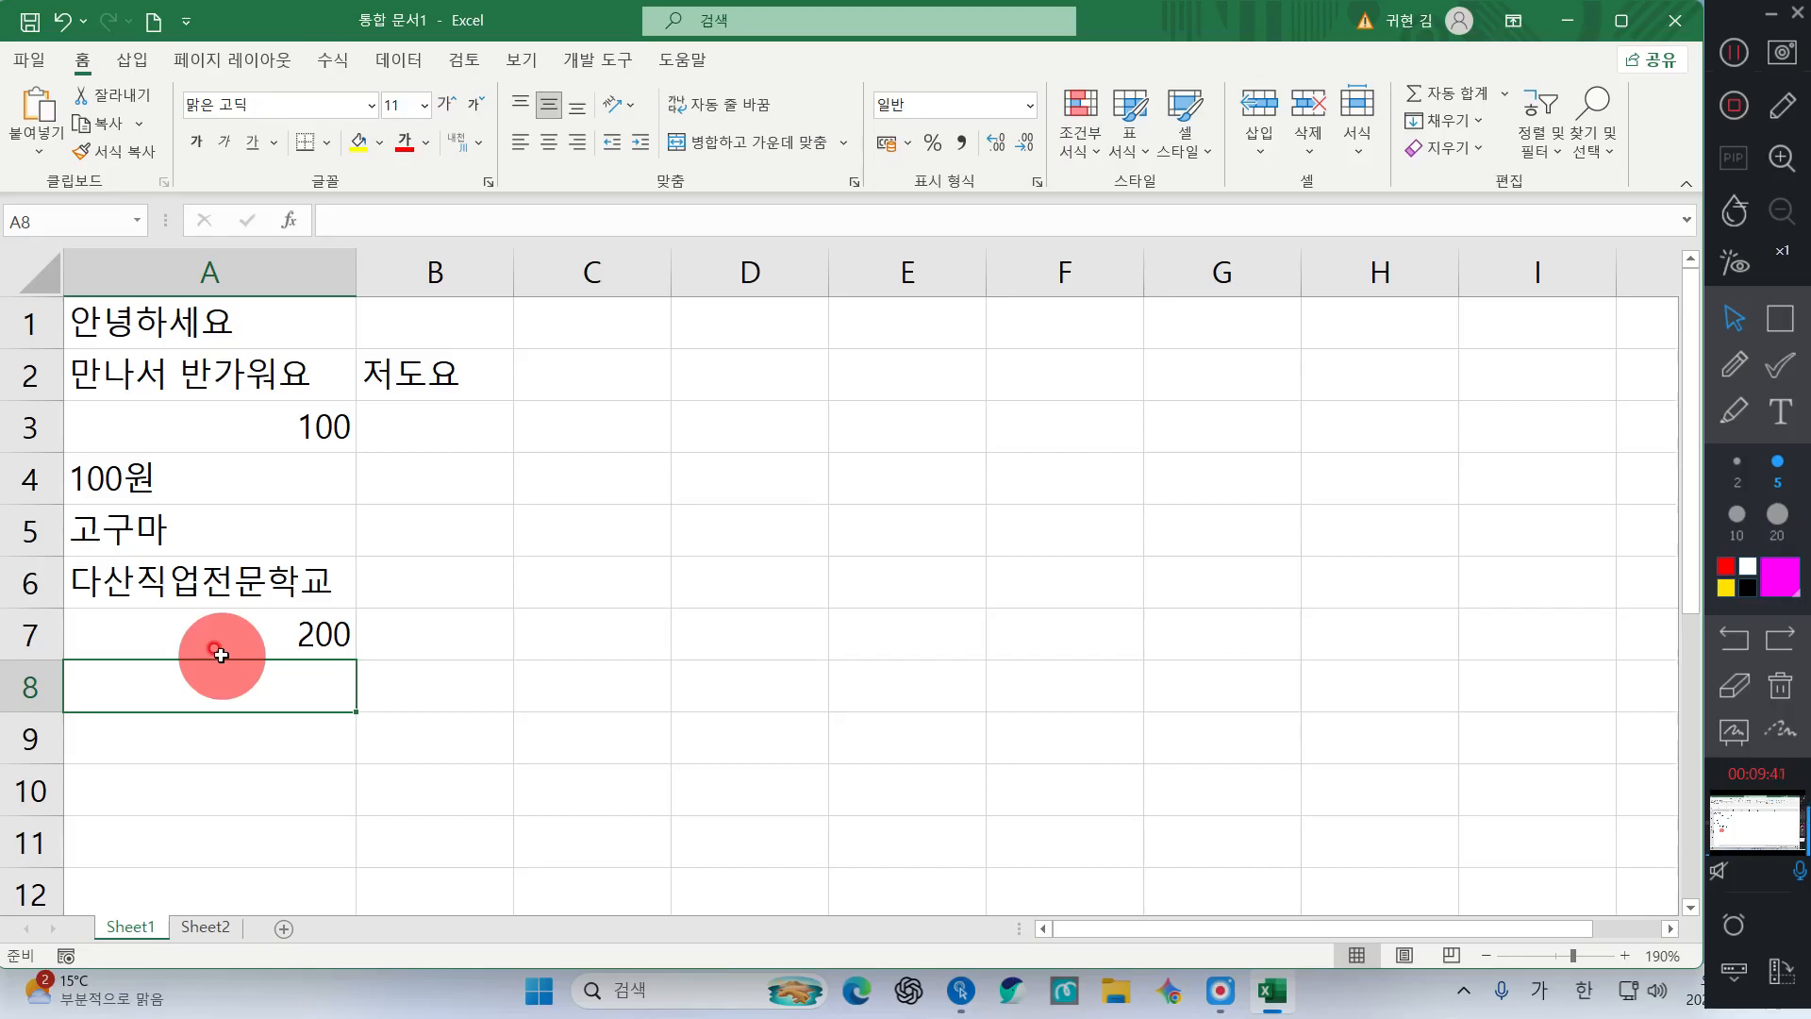
# Enter the date 2026-04-11 in A8, correcting the mistyped day
pyautogui.write('2026-')
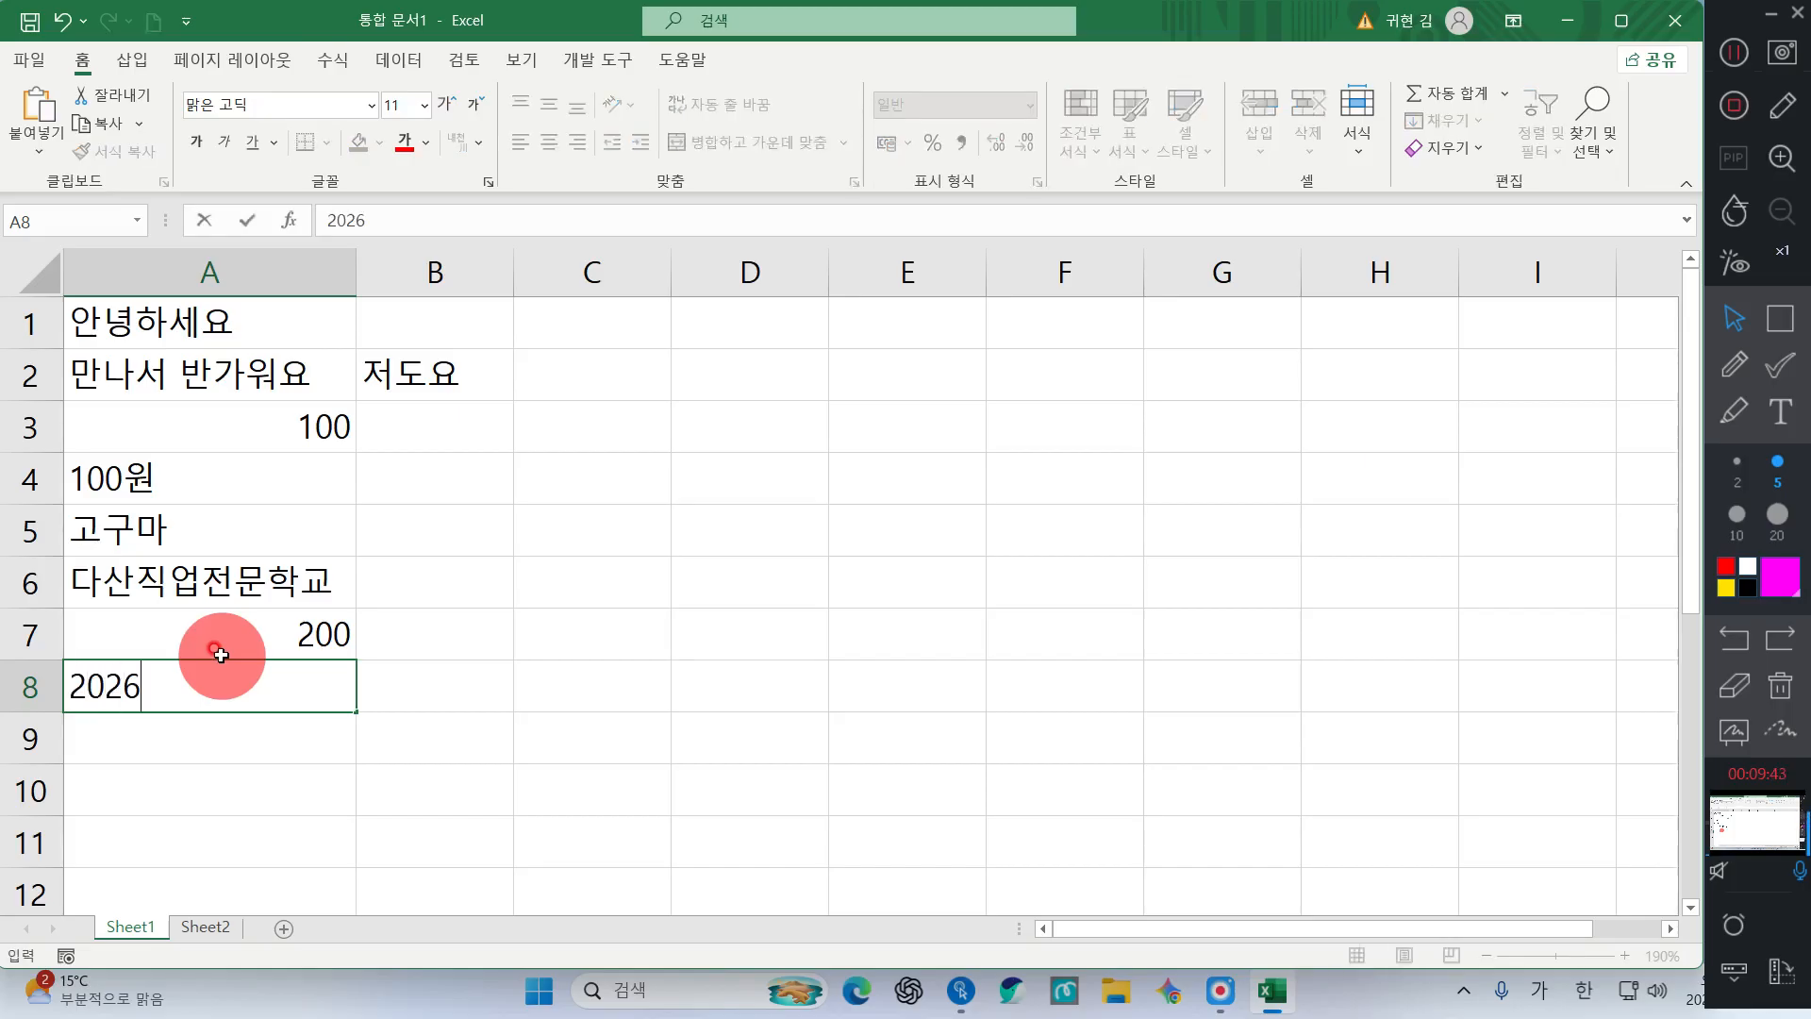
pyautogui.write('04-04')
pyautogui.press('BackSpace')
pyautogui.press('BackSpace')
pyautogui.write('11')
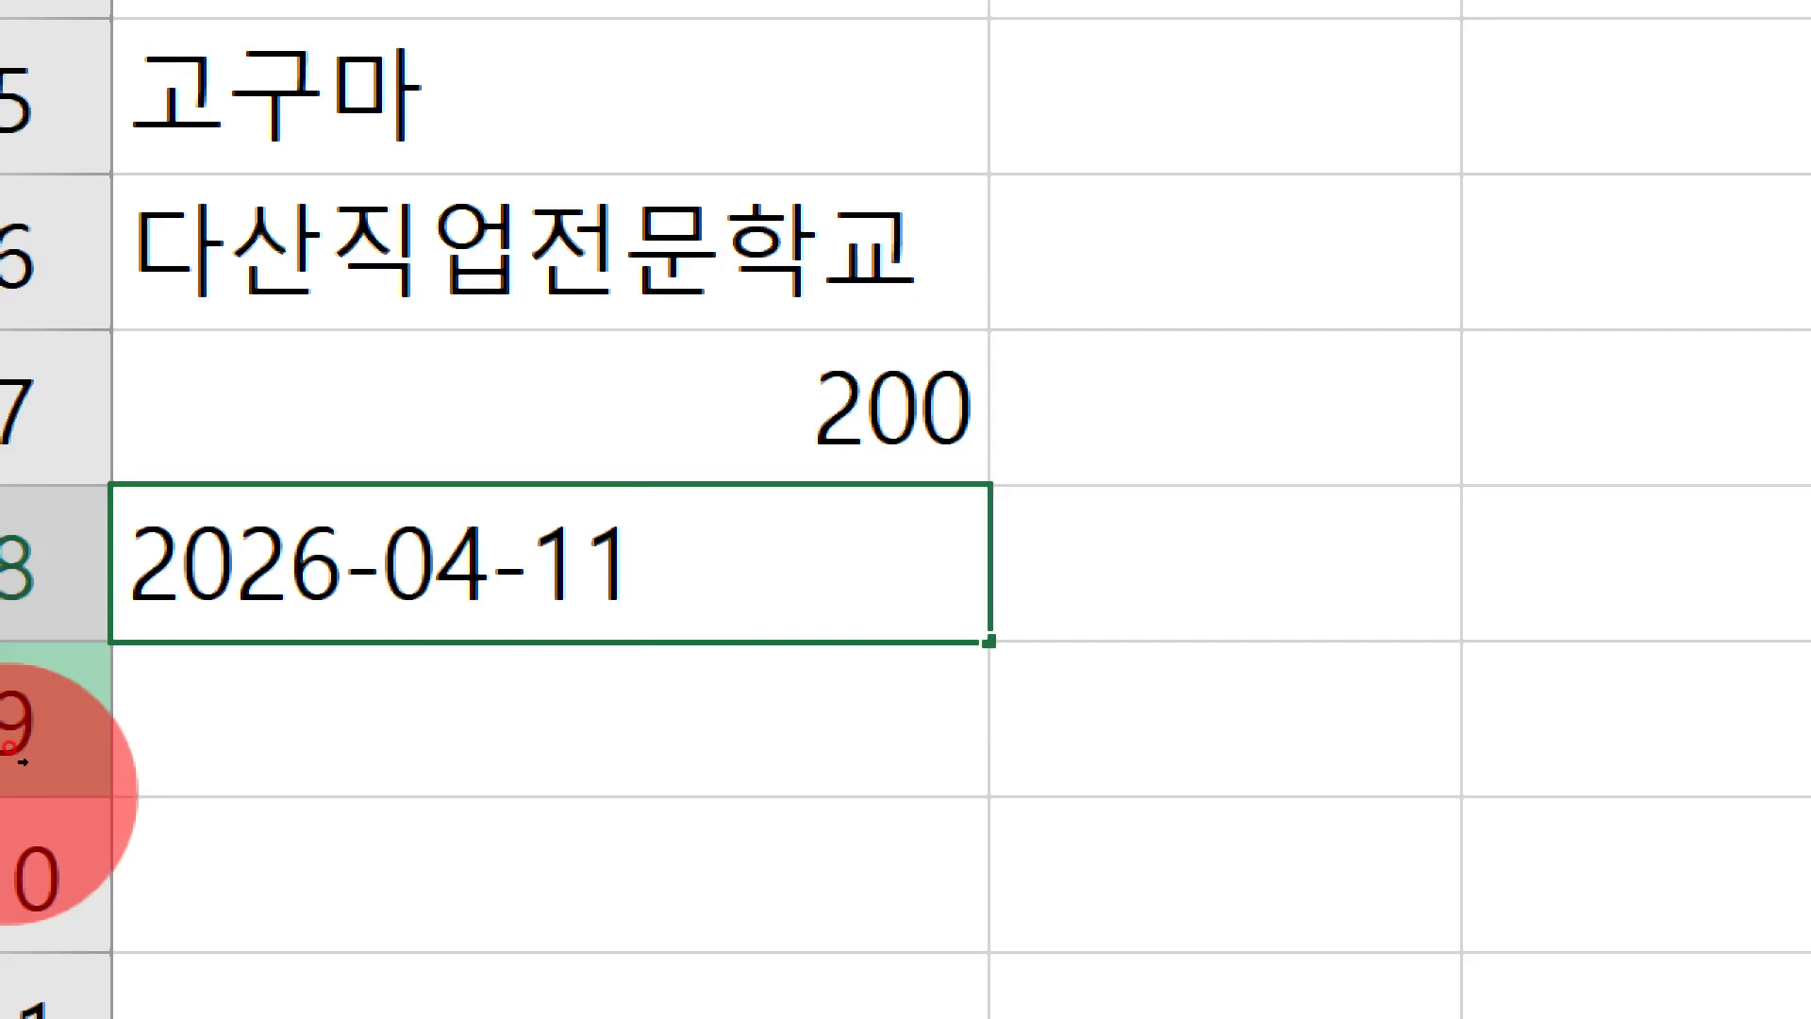
pyautogui.press('Return')
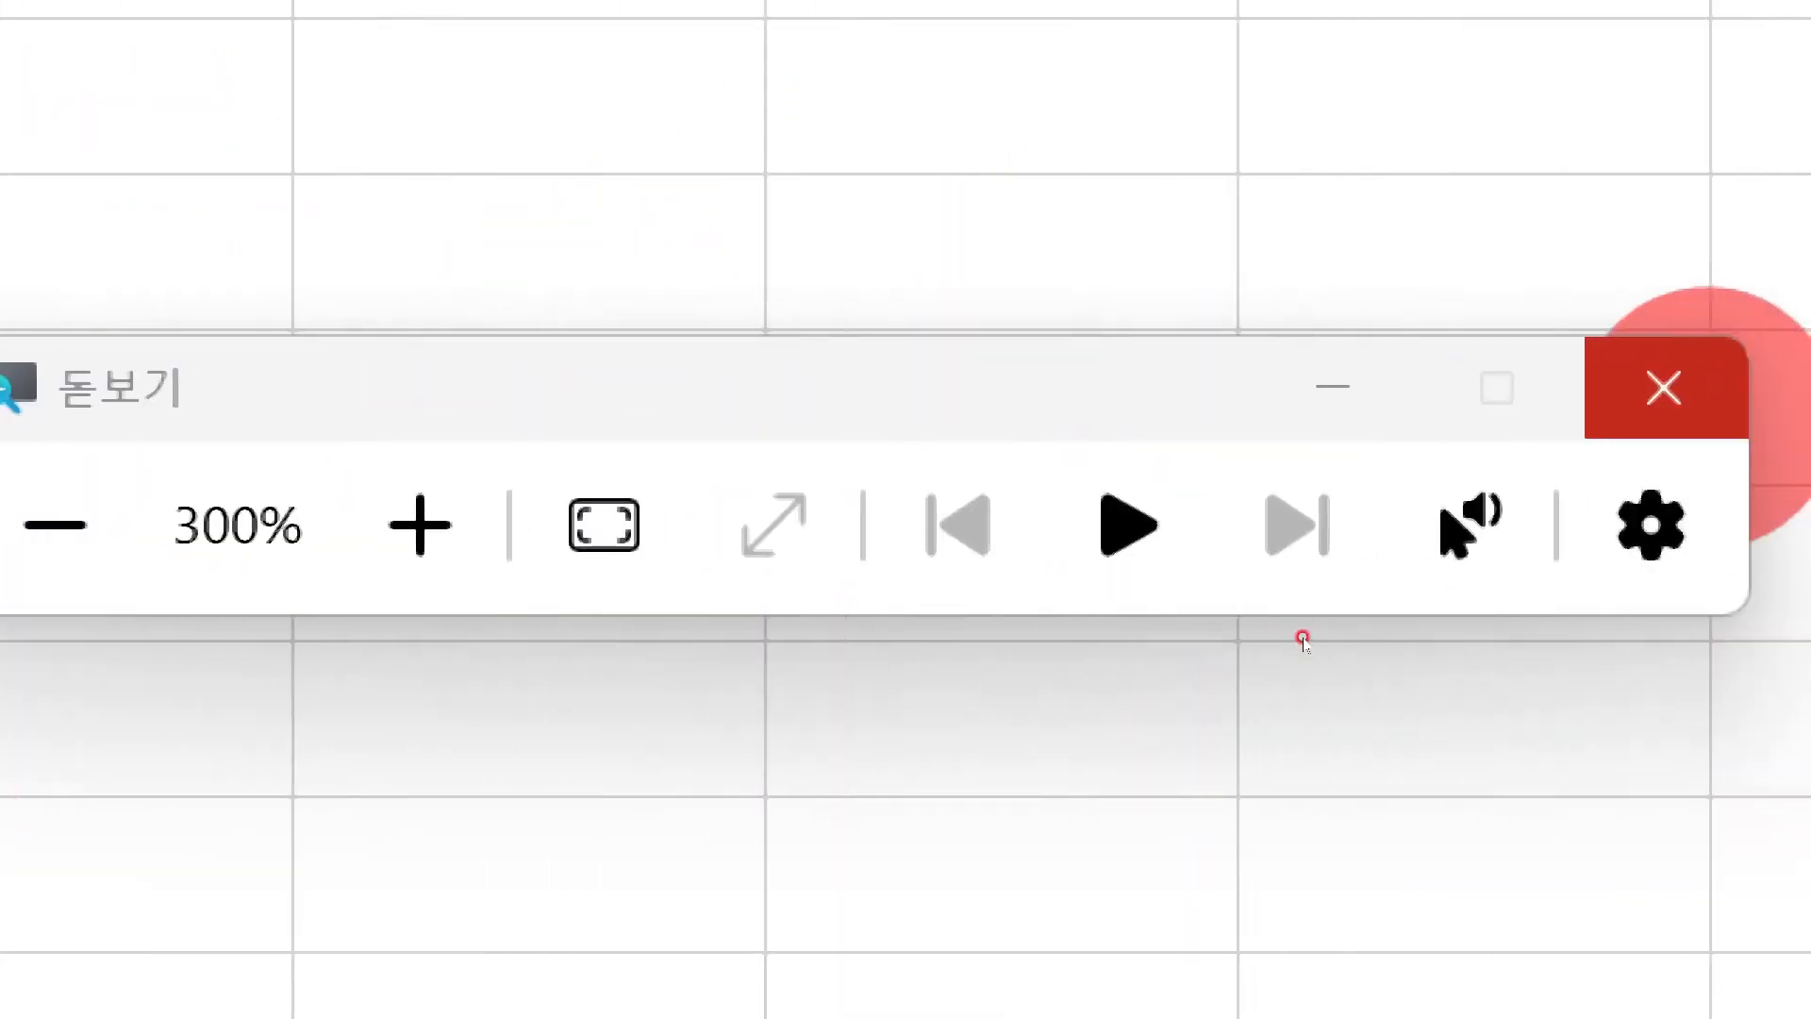
# Check A8's date format and move to the empty cell A9
pyautogui.click(1662, 387)
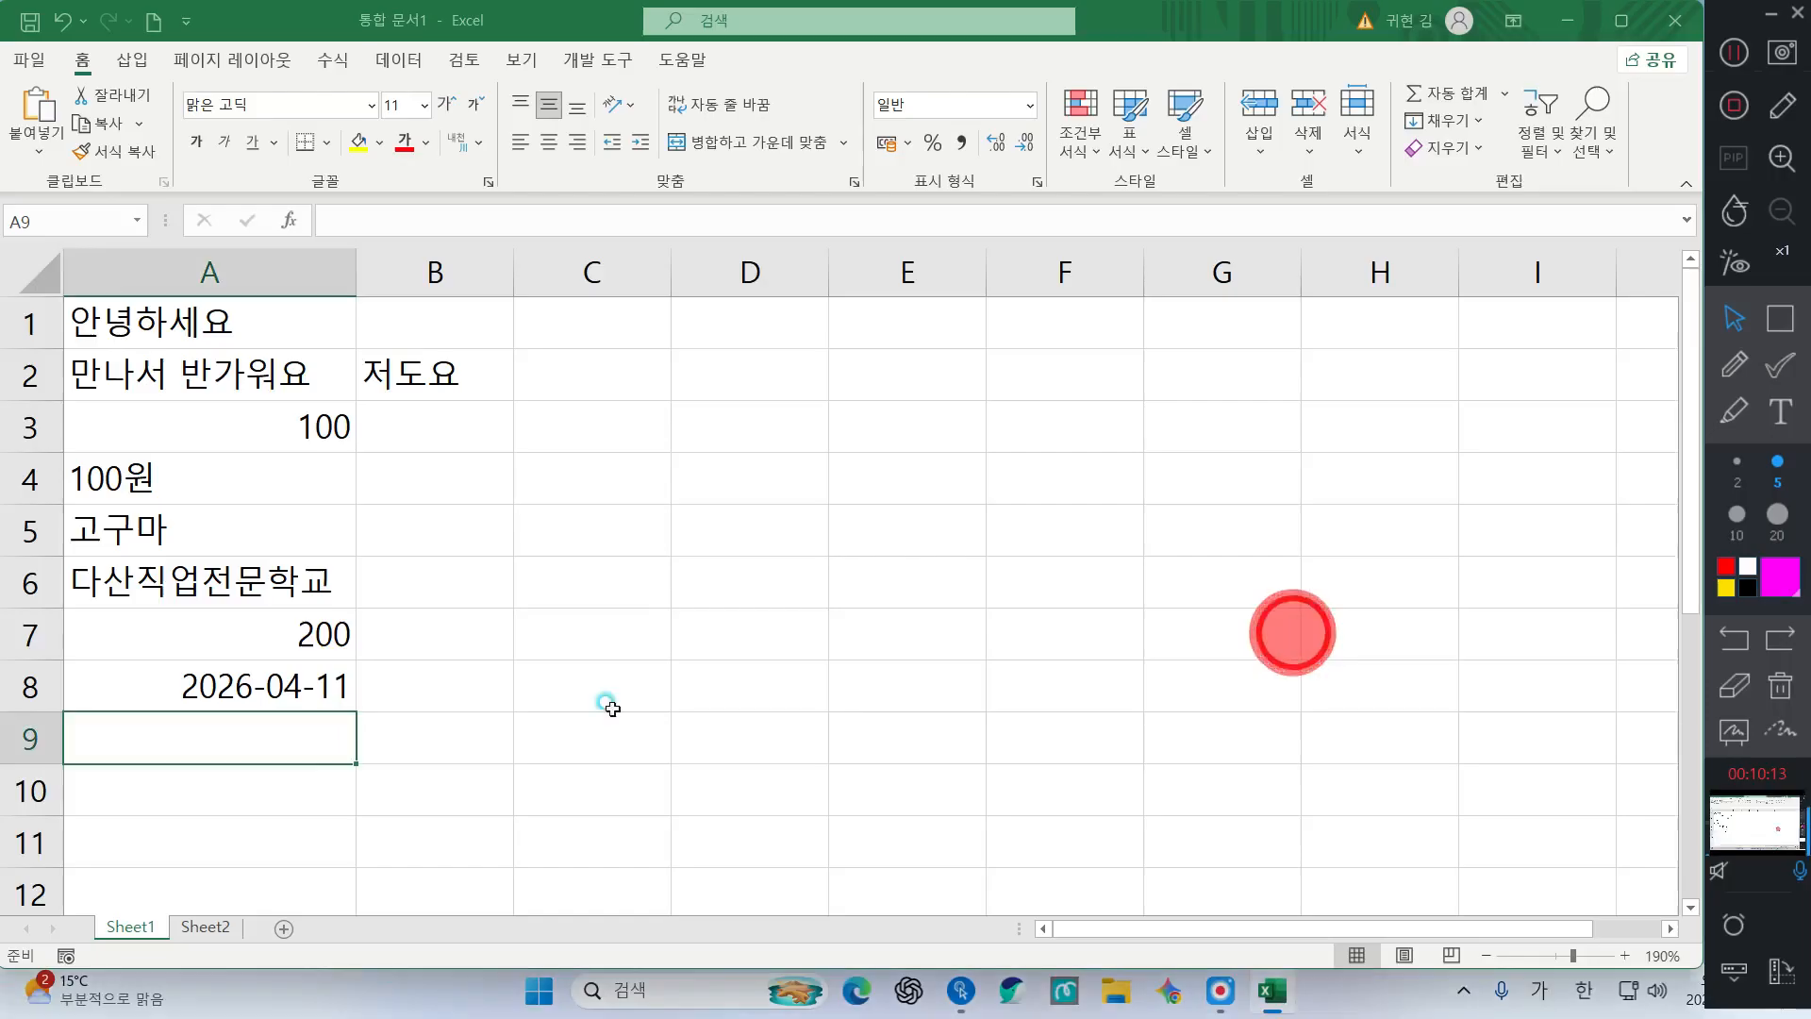
pyautogui.click(407, 731)
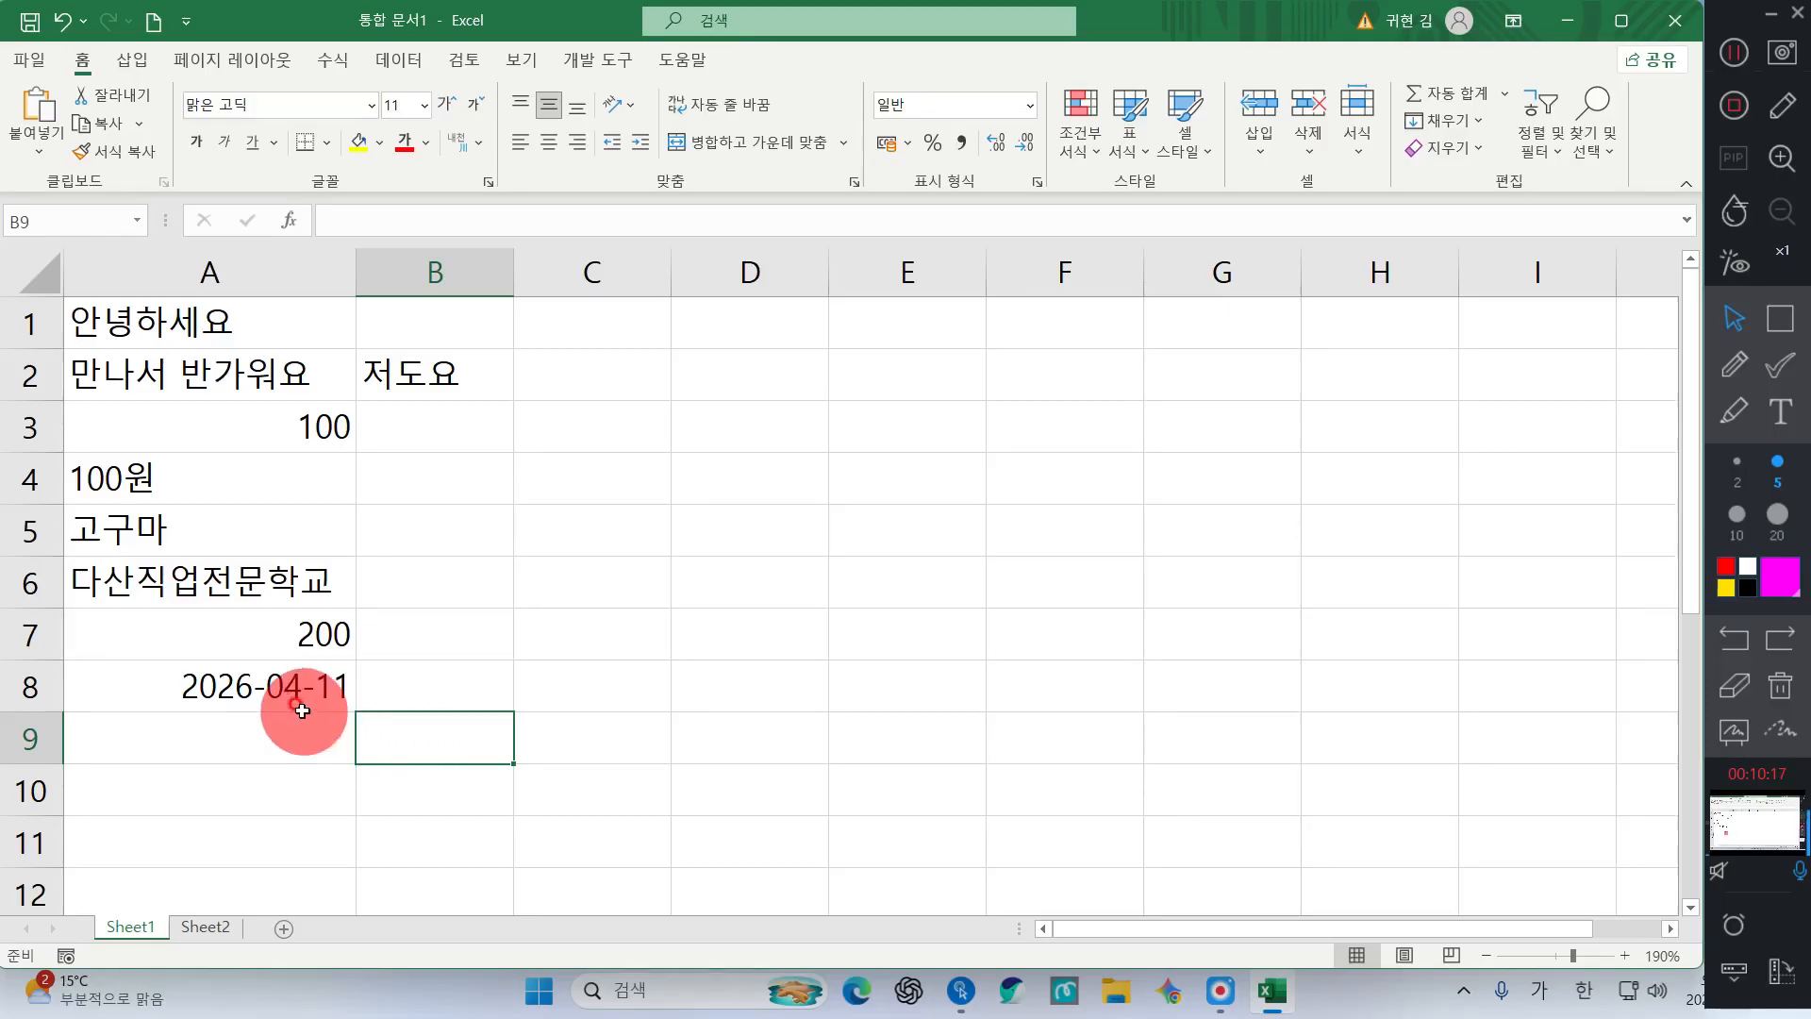
pyautogui.click(226, 687)
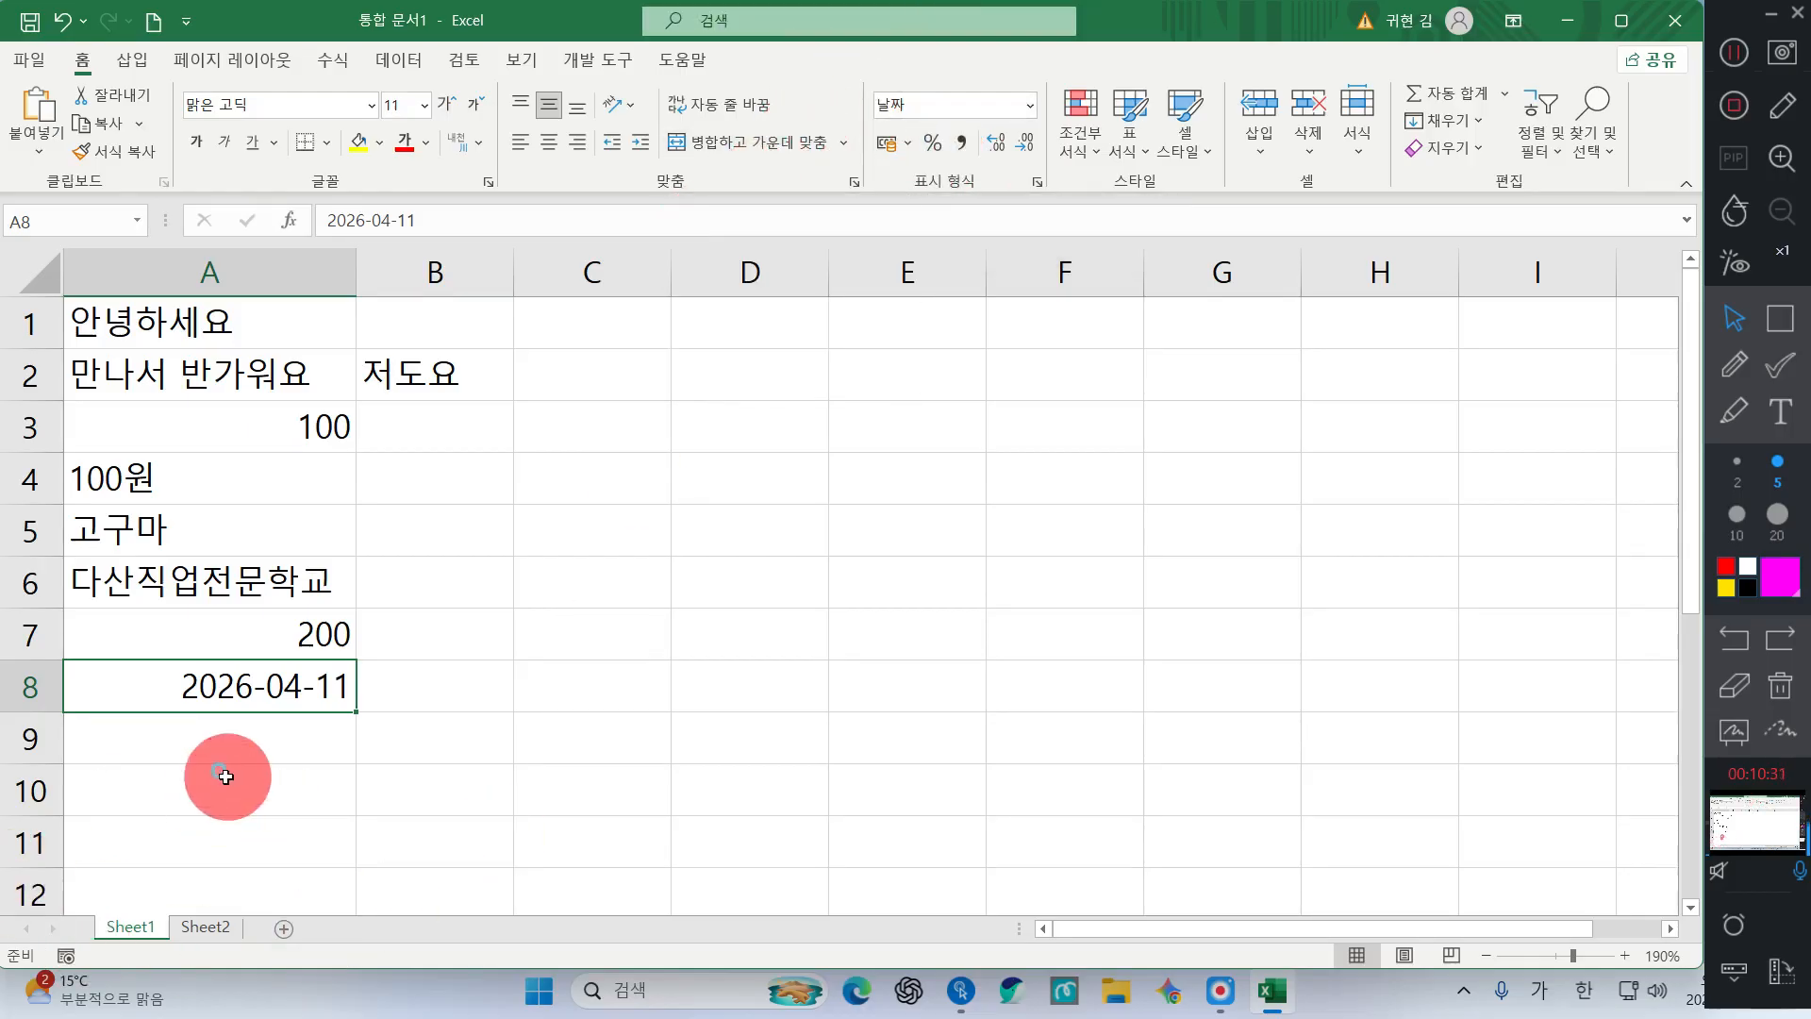
pyautogui.click(278, 734)
pyautogui.click(520, 783)
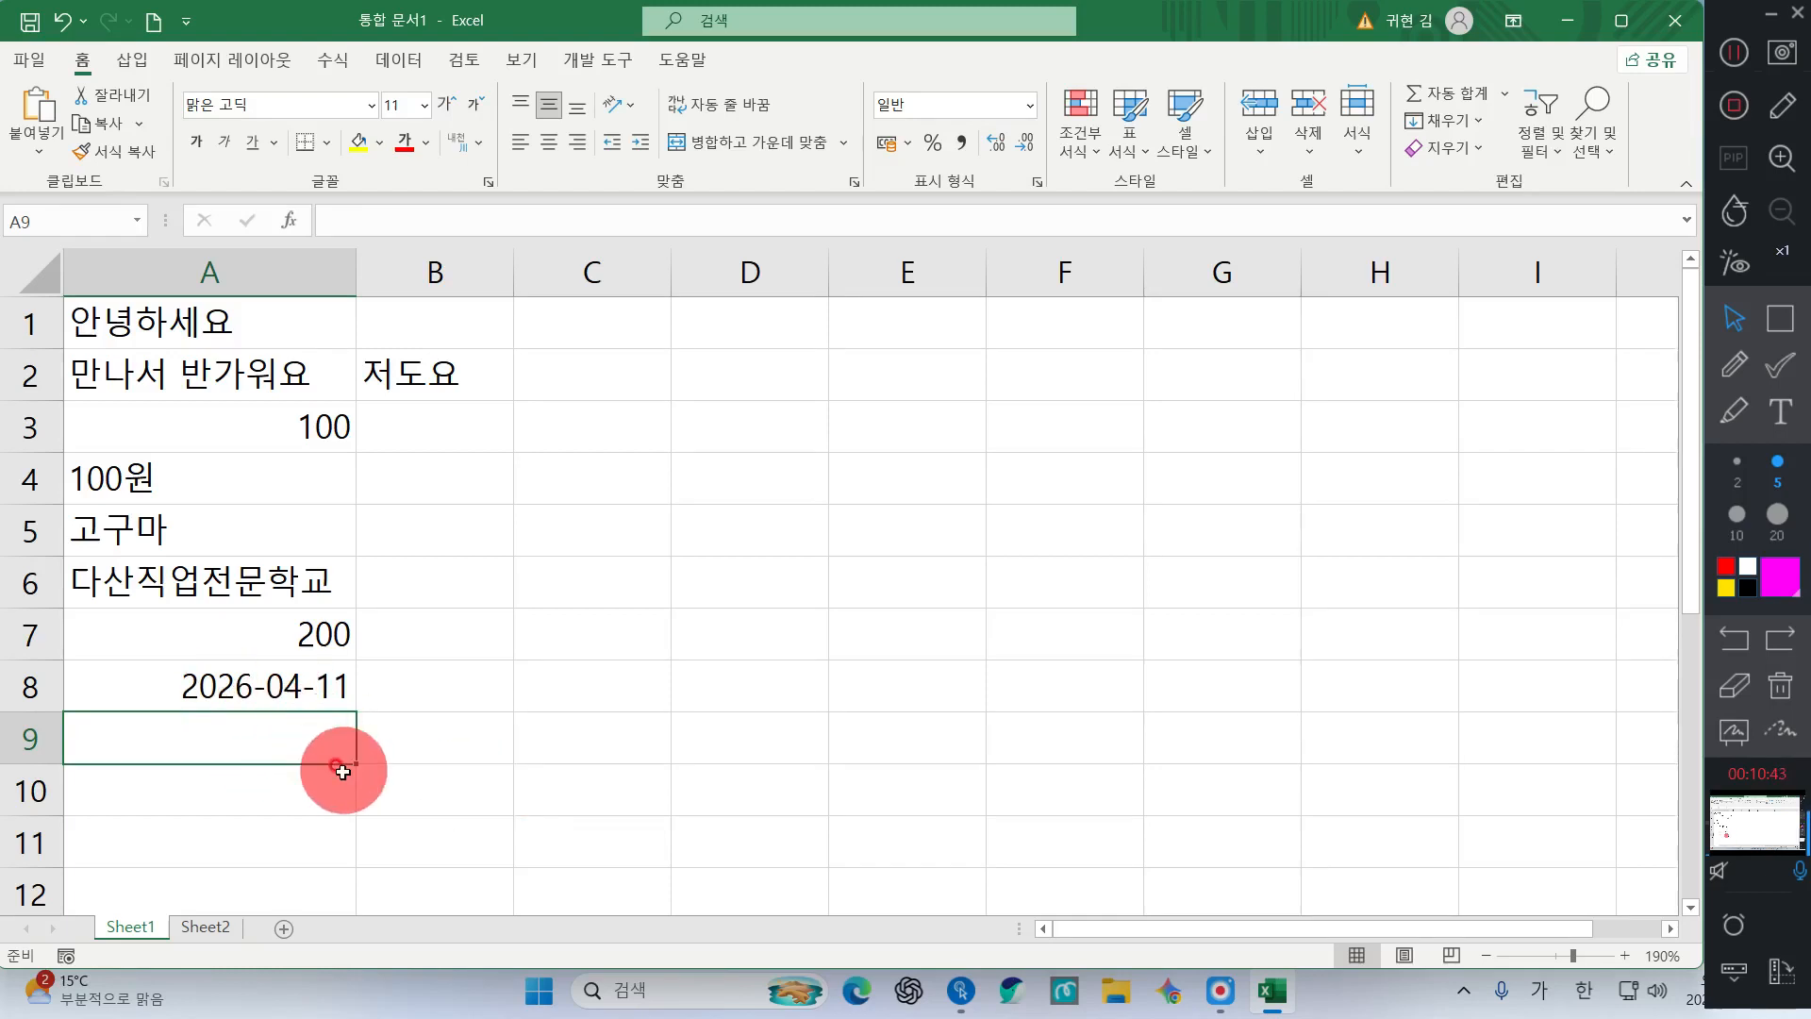
# Enter 04/11 in A9 so it becomes the date 04월 11일, and check its stored value
pyautogui.write('04/11')
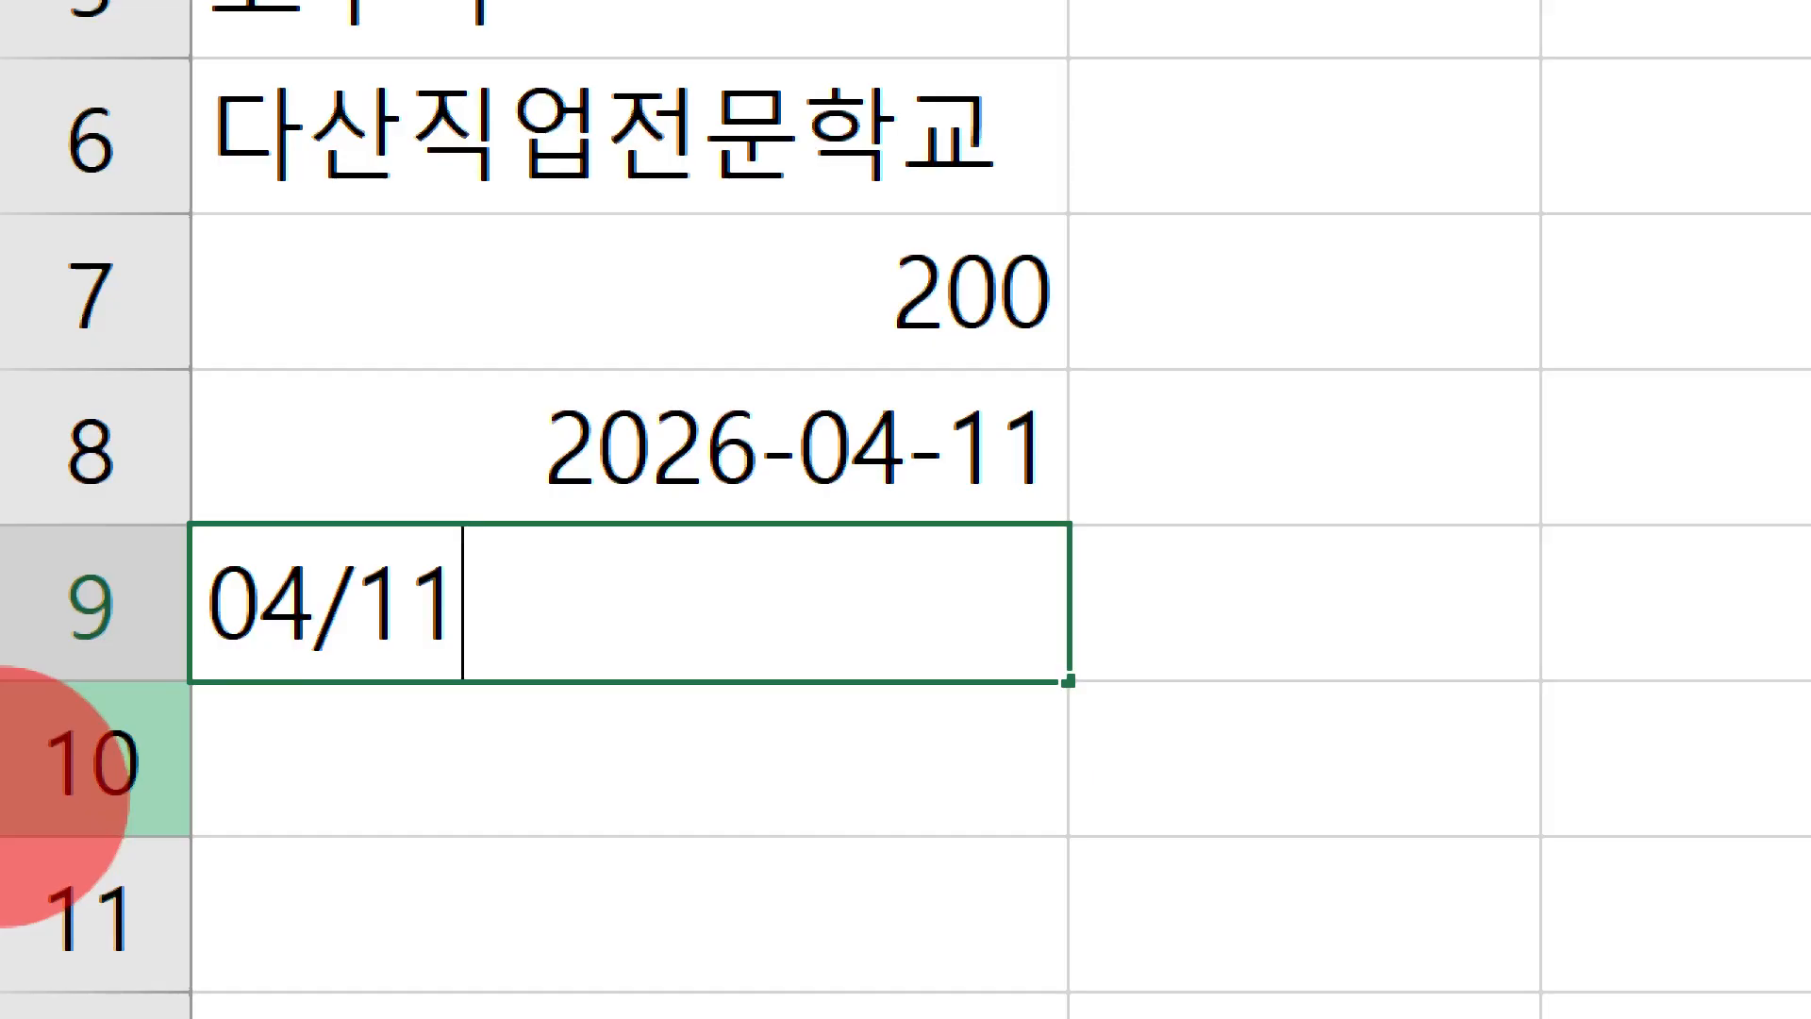
pyautogui.press('Return')
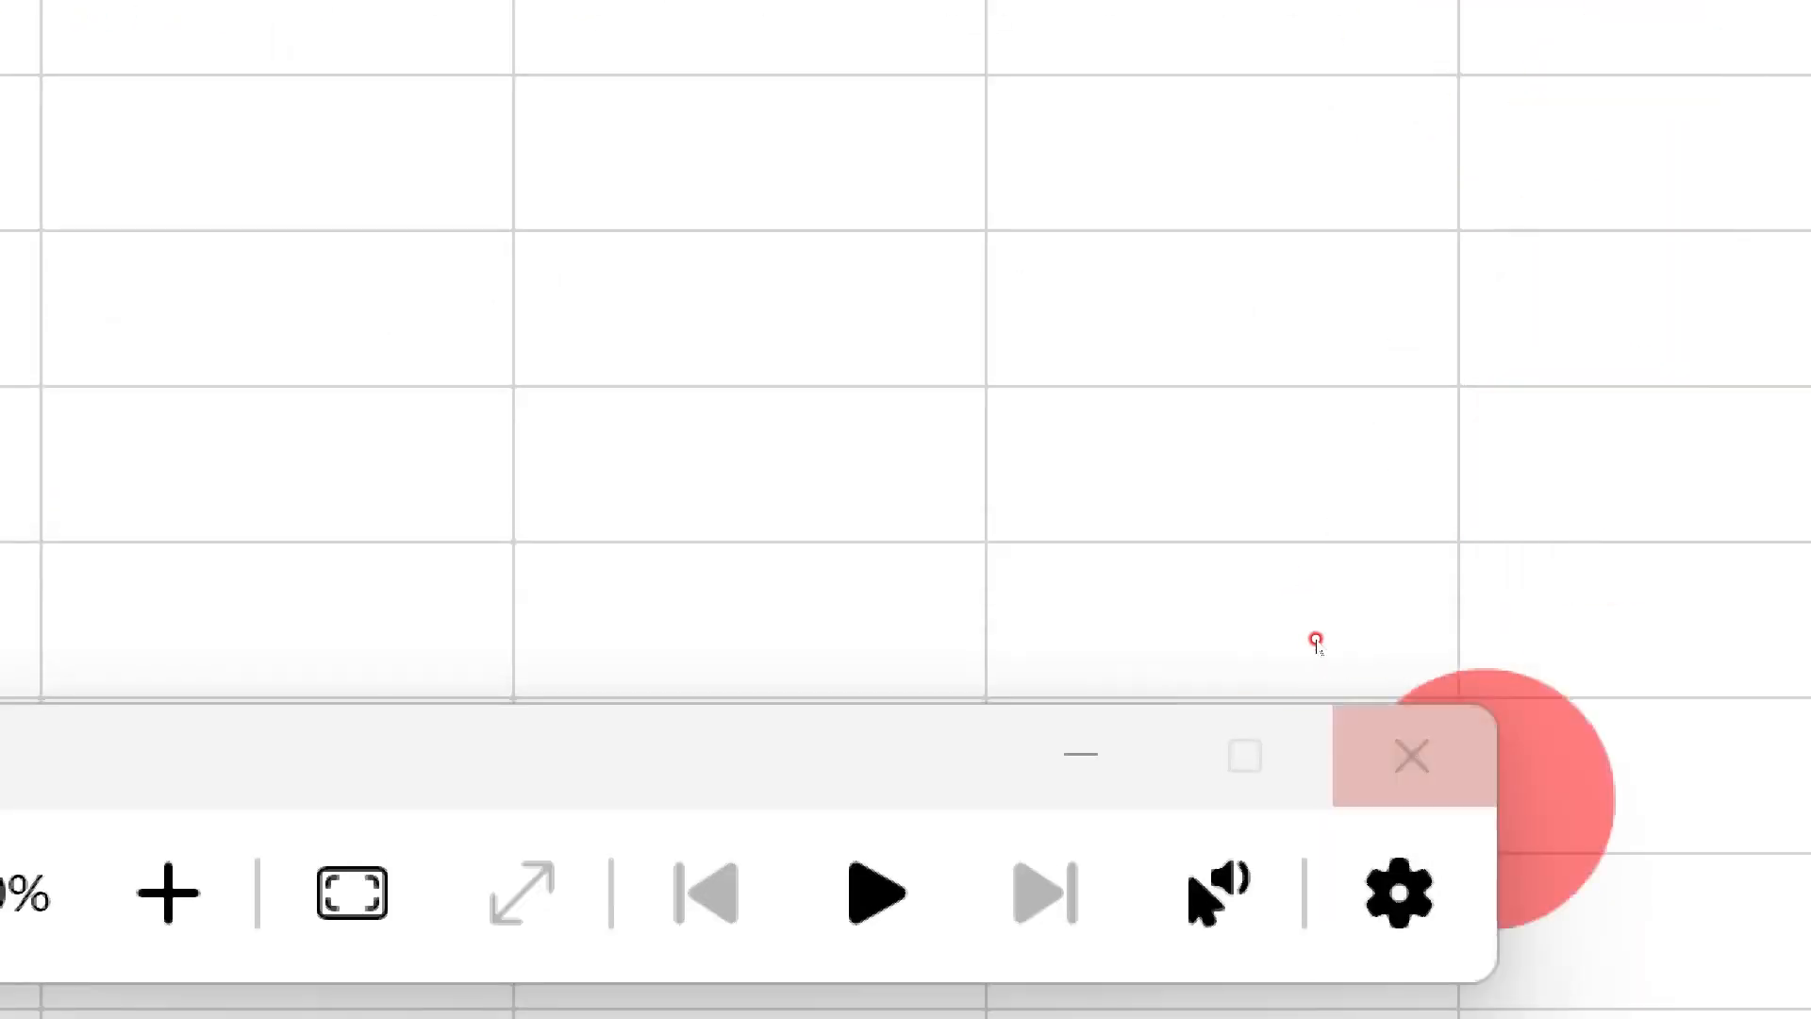
pyautogui.click(1412, 754)
pyautogui.click(251, 732)
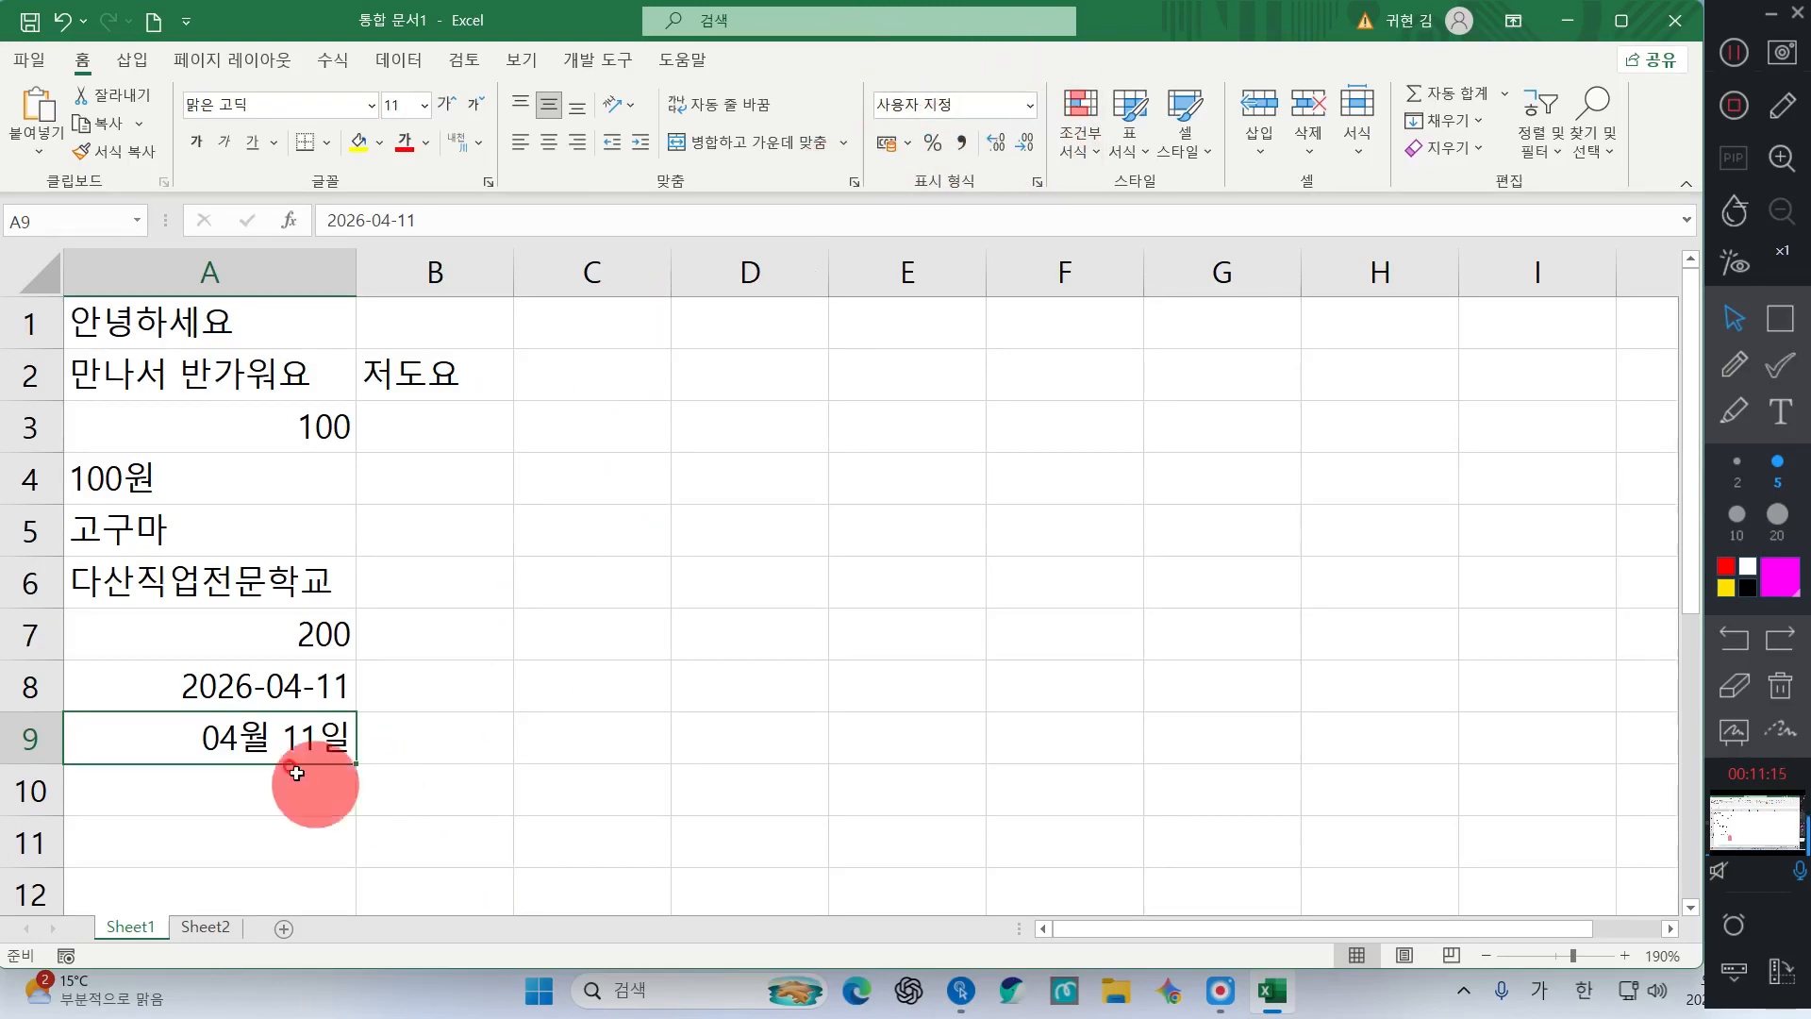
# Select the filled block from A1, then pick A1 holding 안녕하세요
pyautogui.click(173, 796)
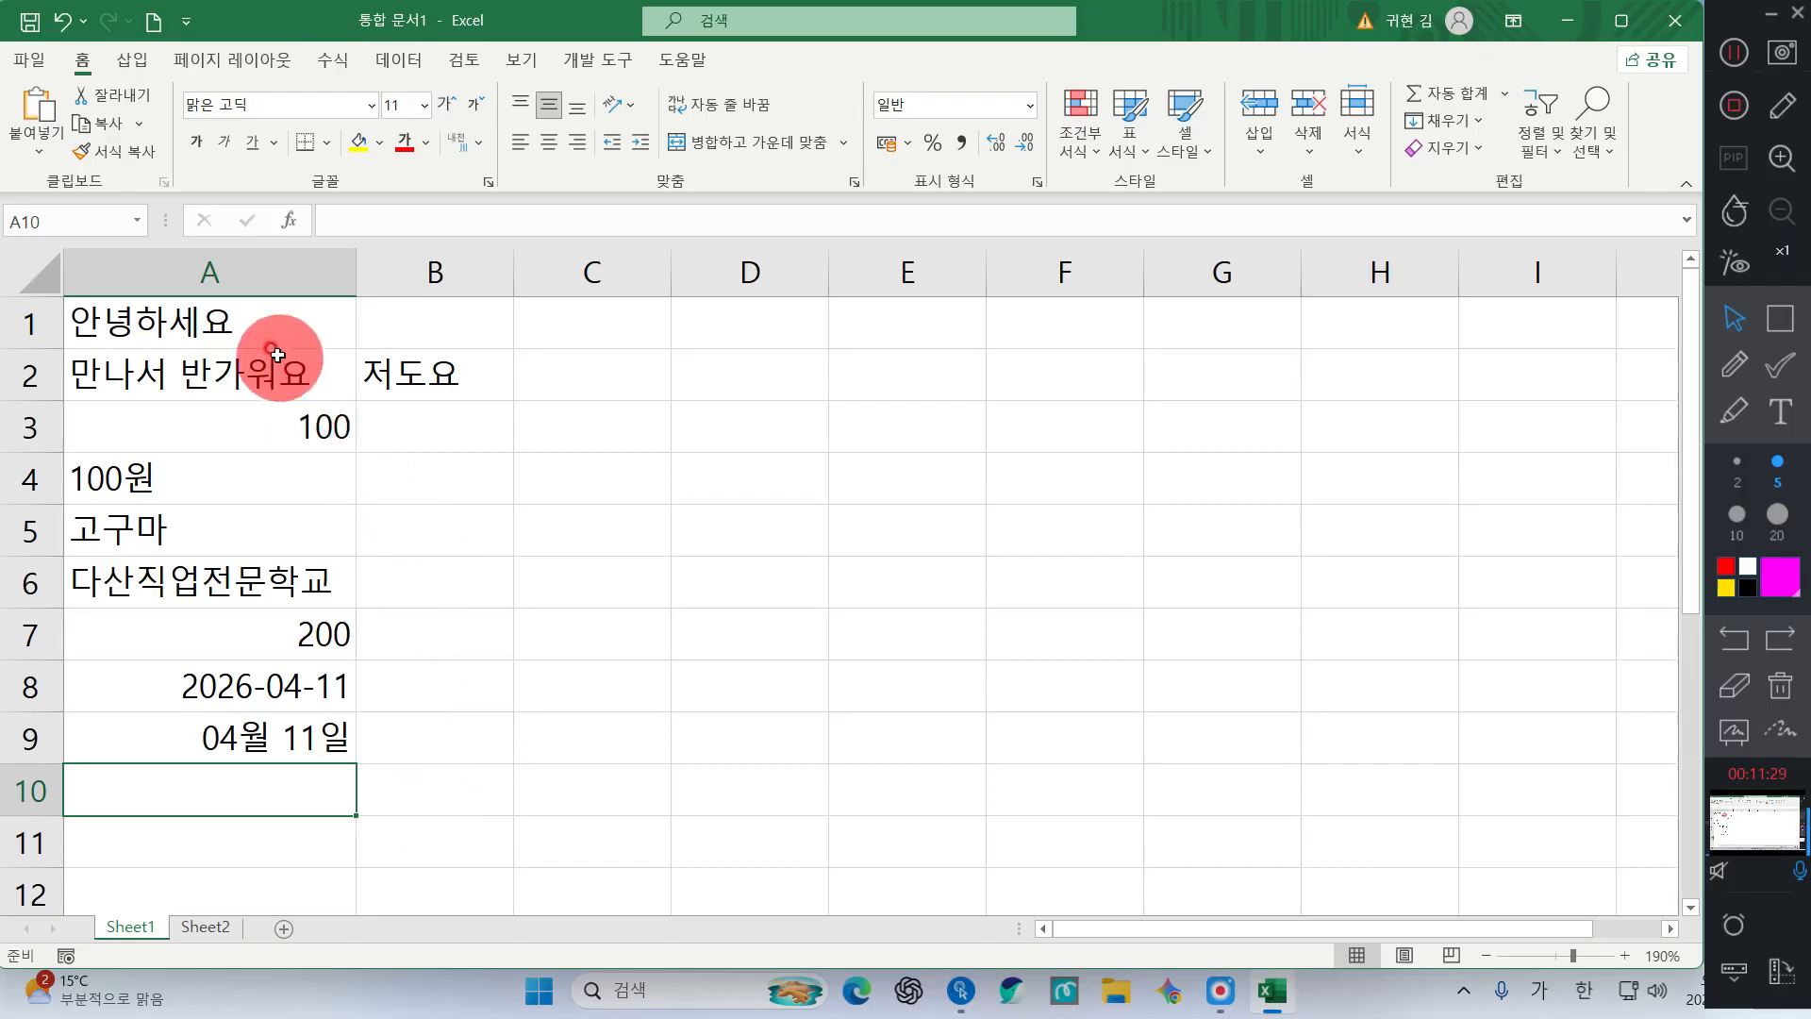
pyautogui.moveTo(269, 344); pyautogui.dragTo(393, 727)
pyautogui.click(636, 634)
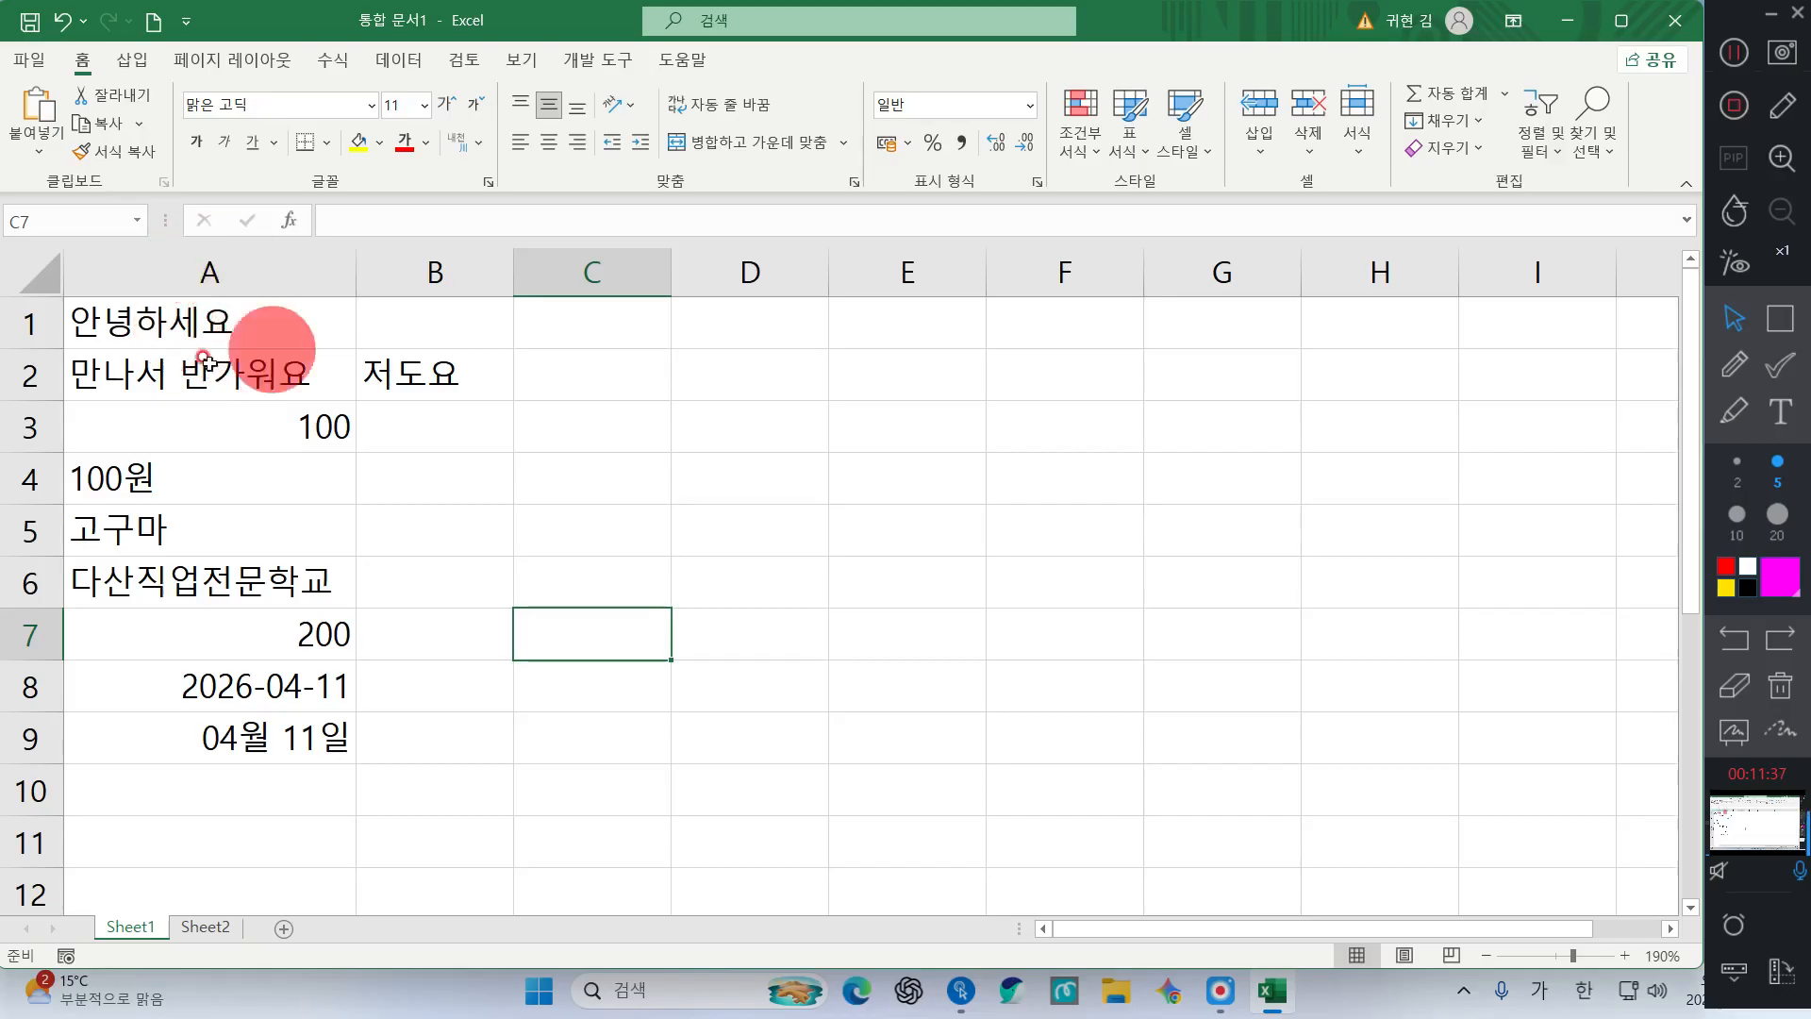
pyautogui.click(206, 319)
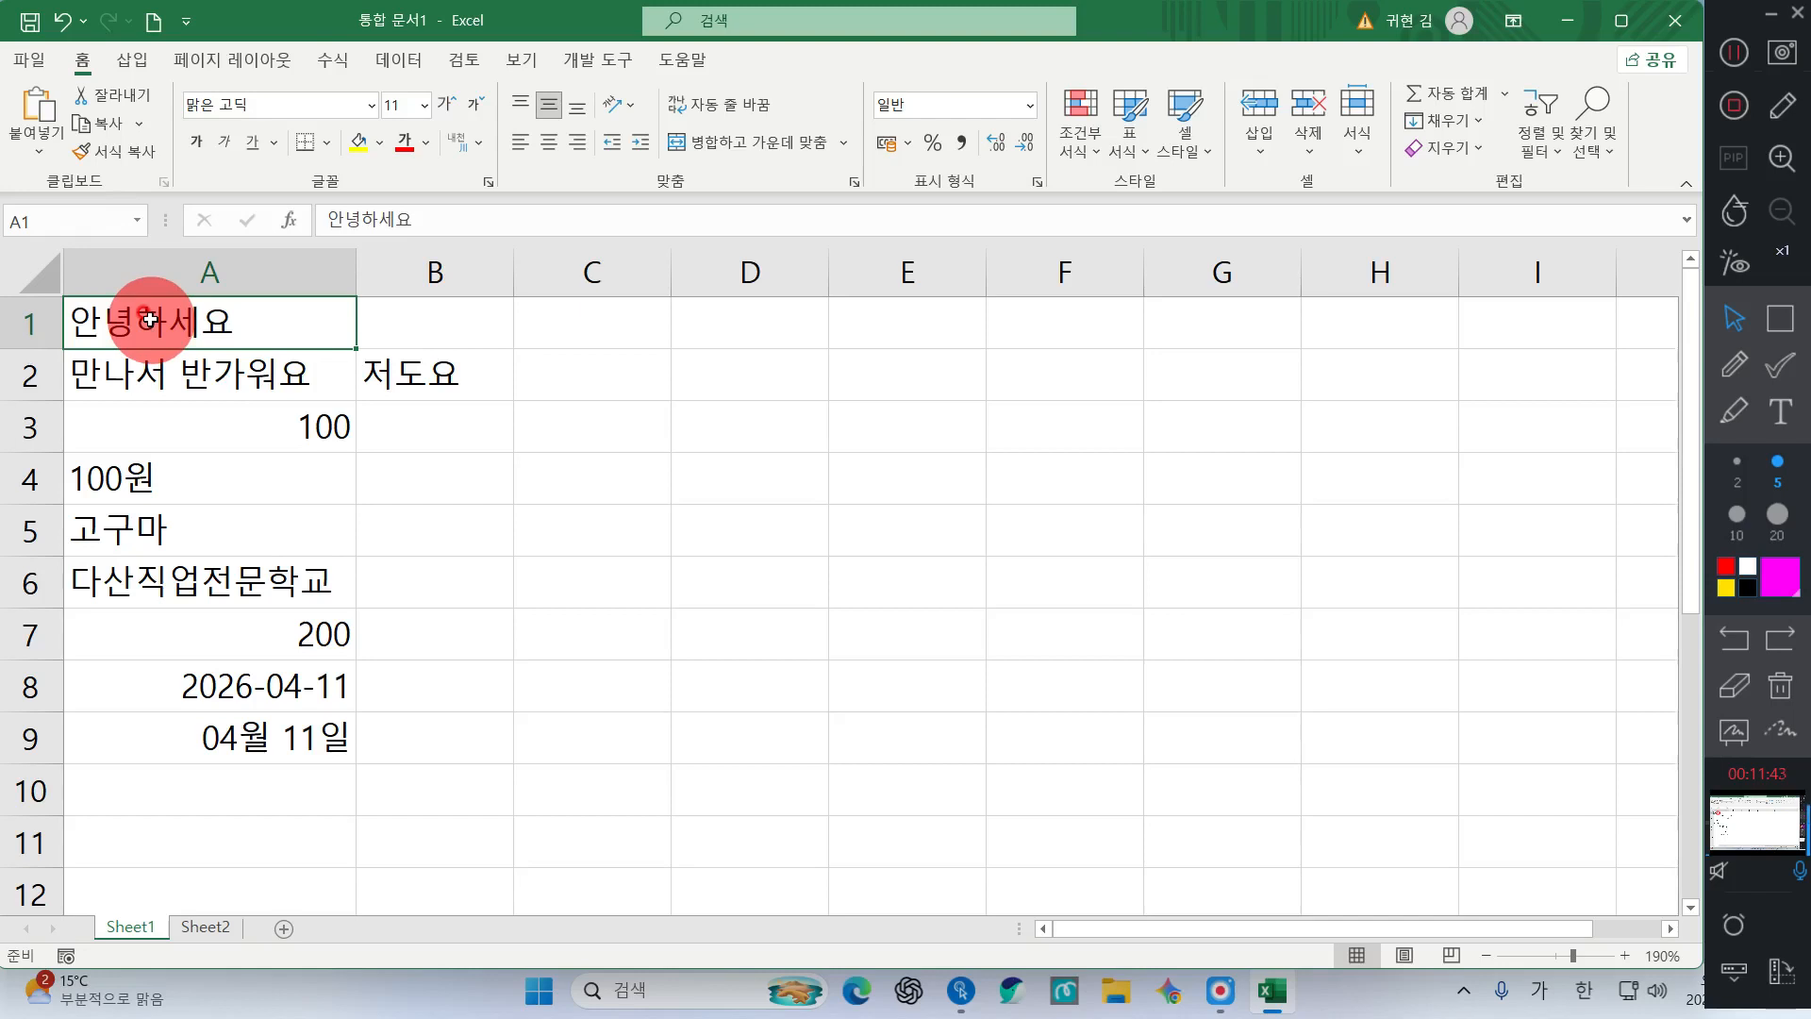
# Delete 안녕하세요 from A1 and select the remaining data starting at A2
pyautogui.press('Delete')
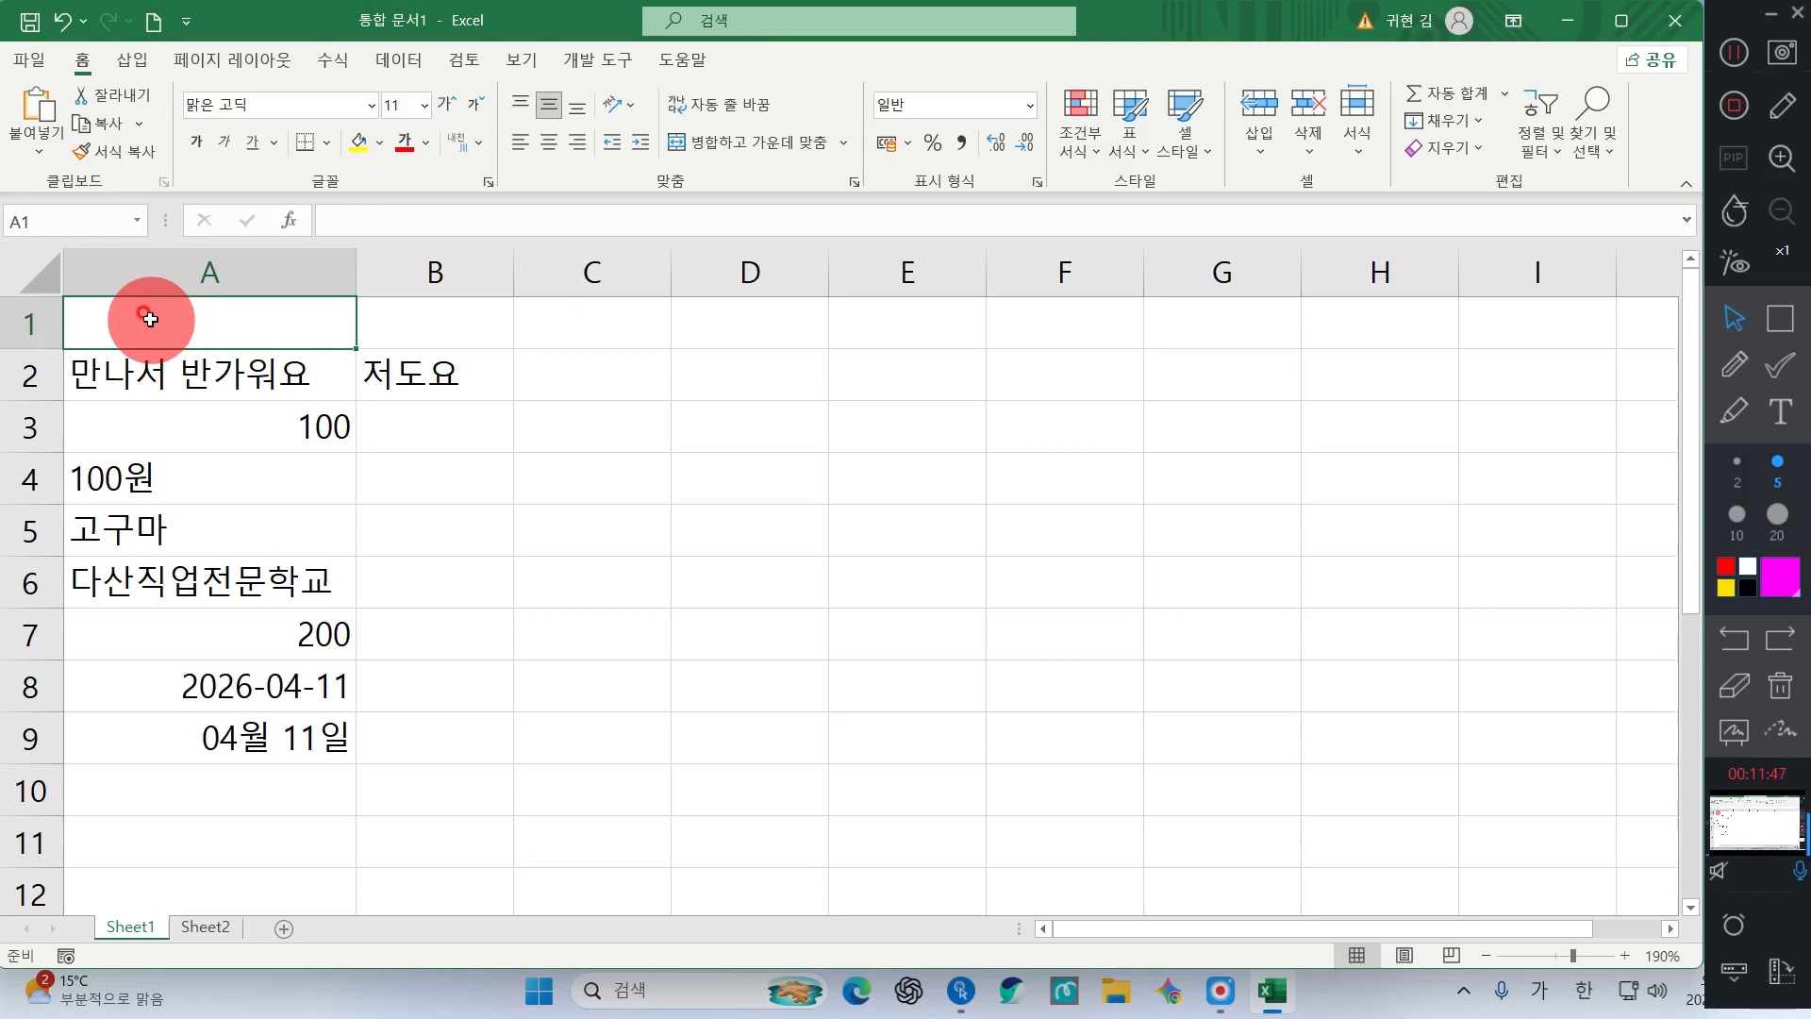
pyautogui.moveTo(276, 380); pyautogui.dragTo(451, 768)
pyautogui.click(730, 507)
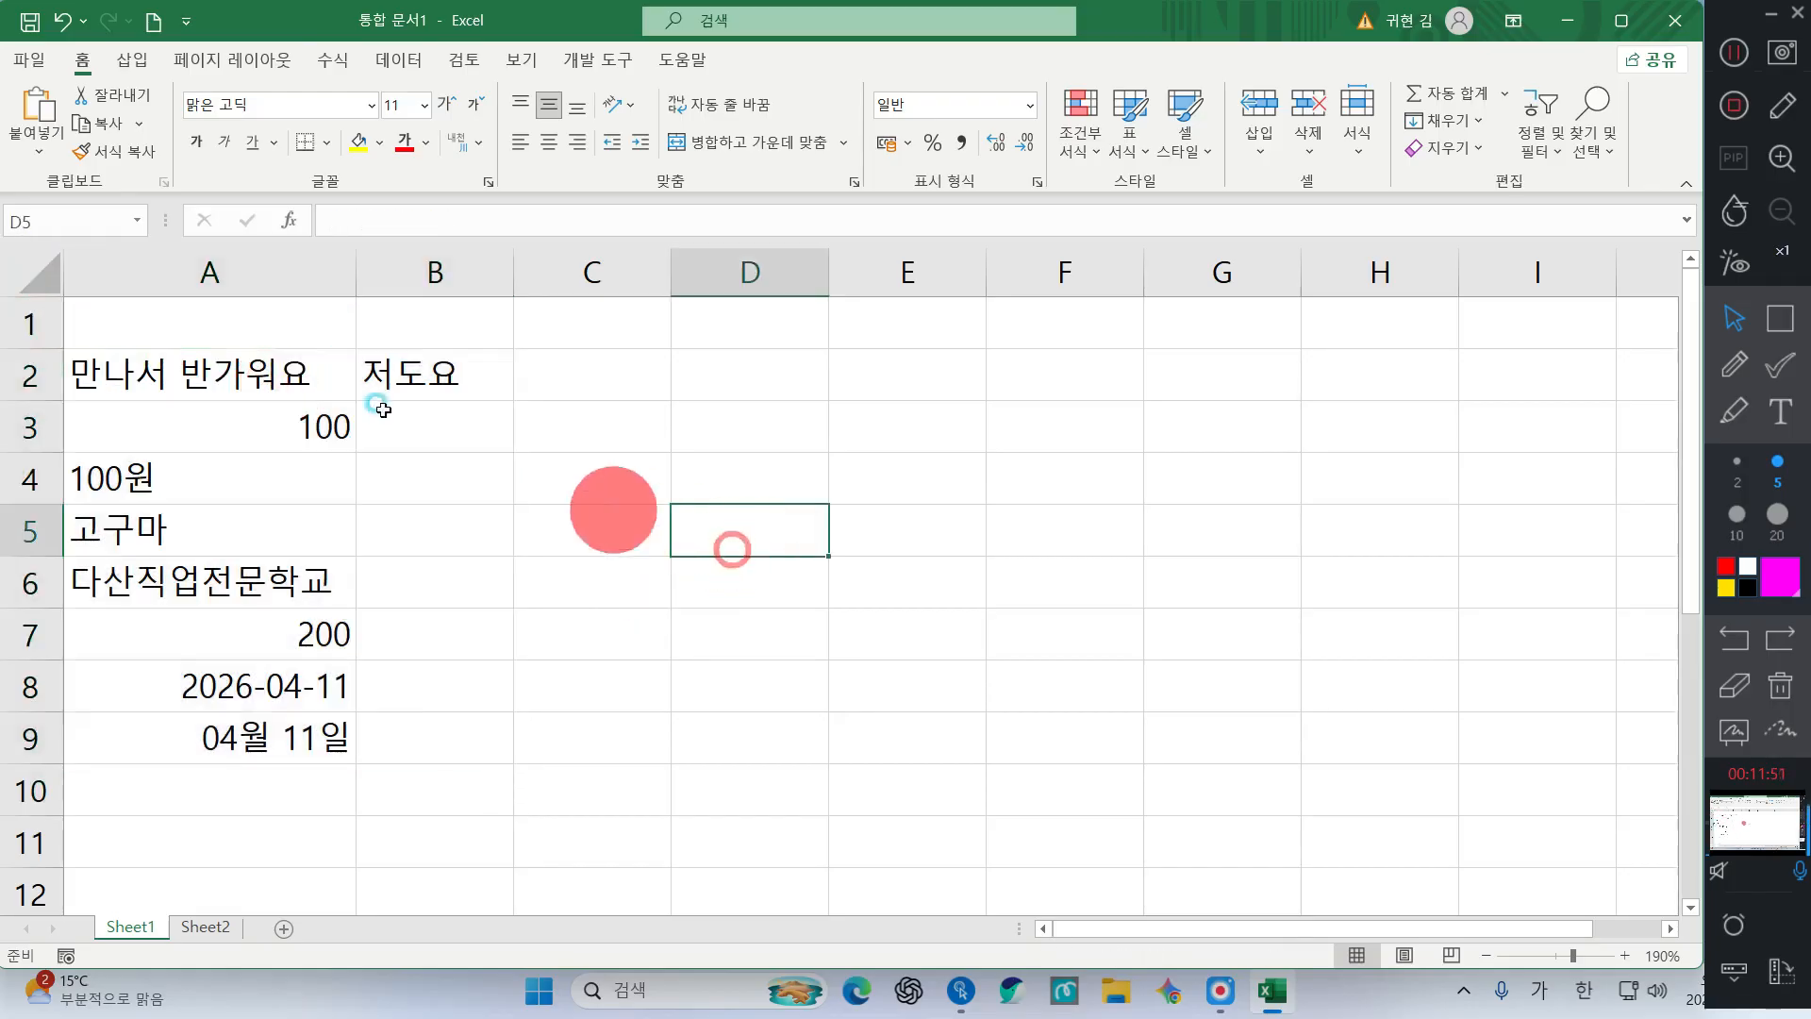
pyautogui.moveTo(316, 382); pyautogui.dragTo(437, 728)
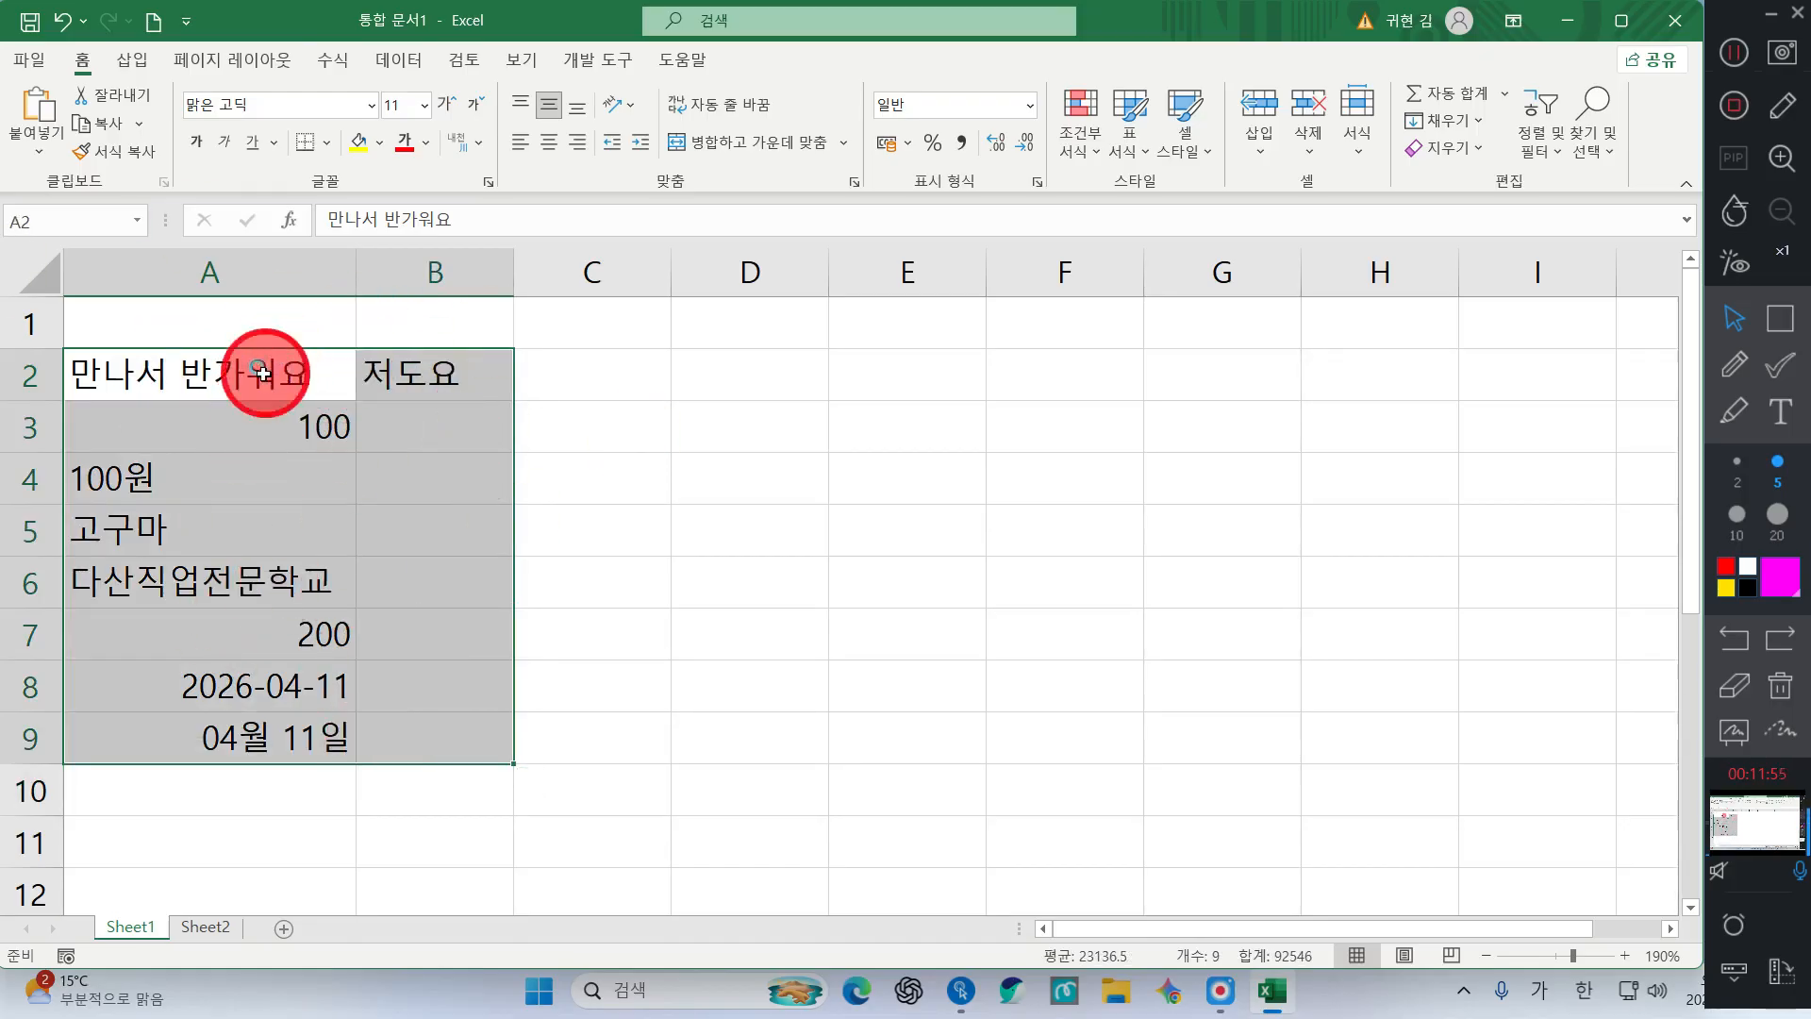
# Select A2:B9 and delete all of its contents
pyautogui.moveTo(264, 366); pyautogui.dragTo(405, 749)
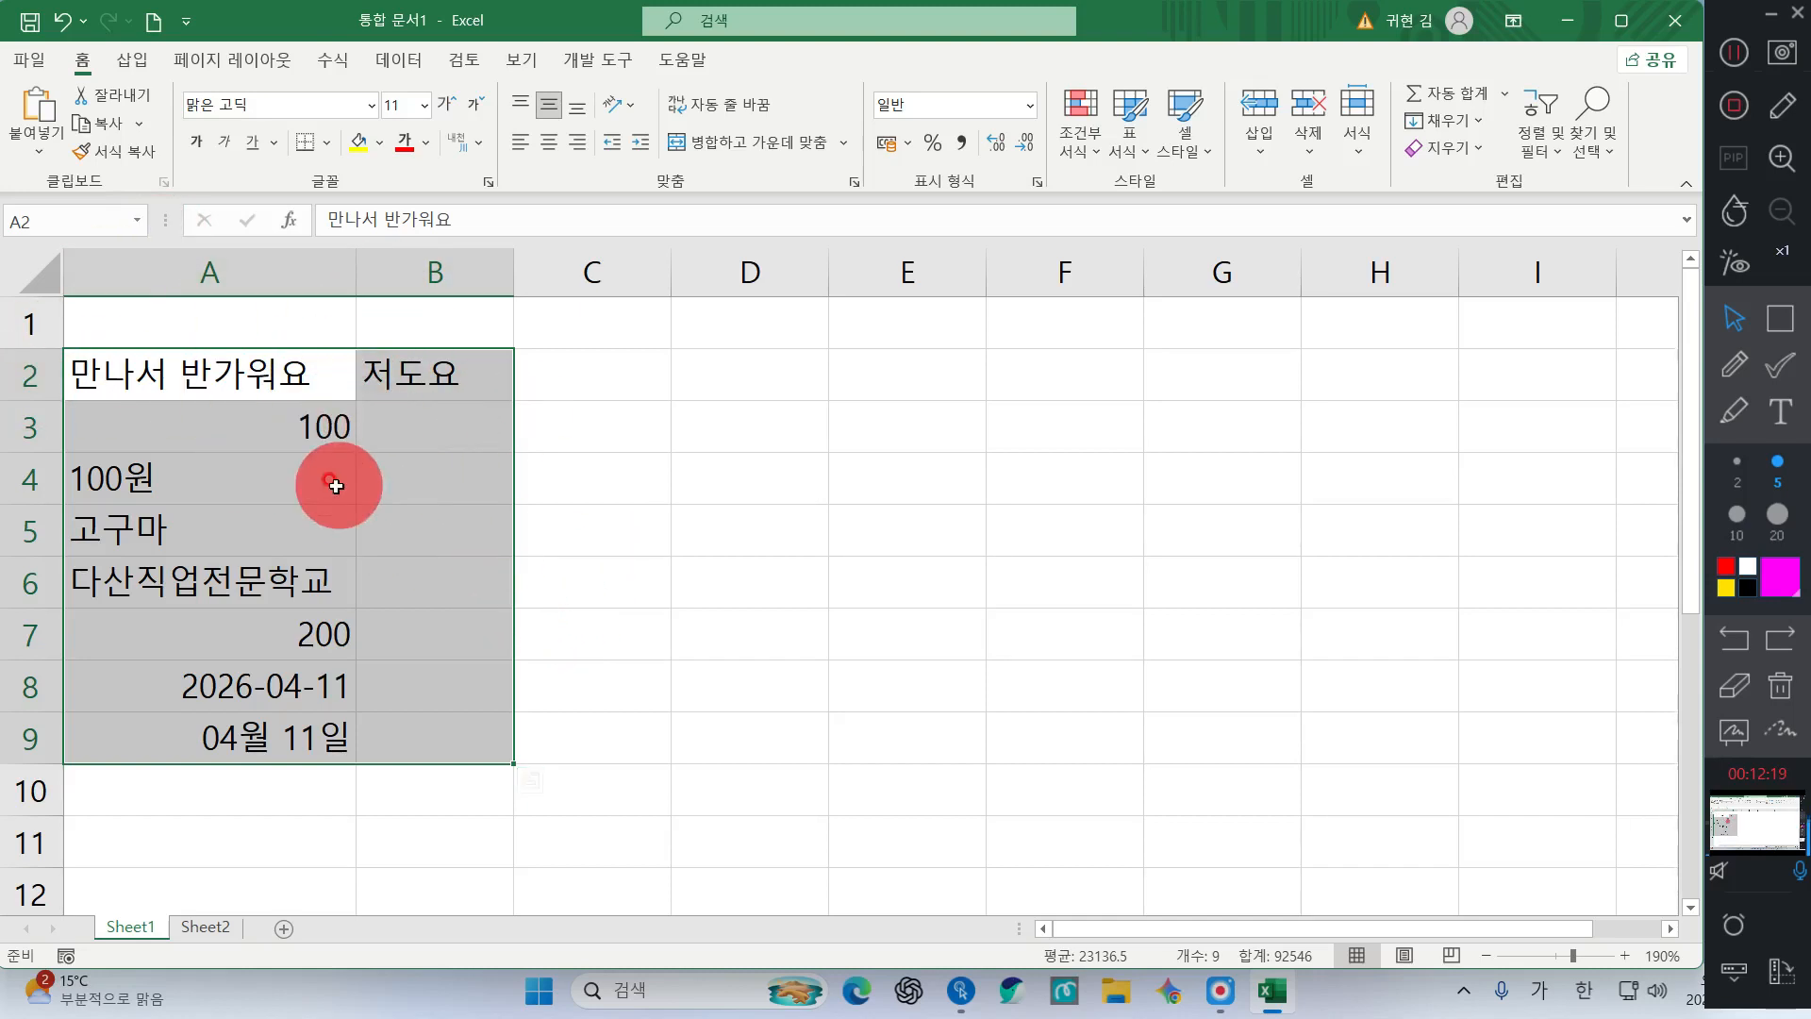
pyautogui.press('Delete')
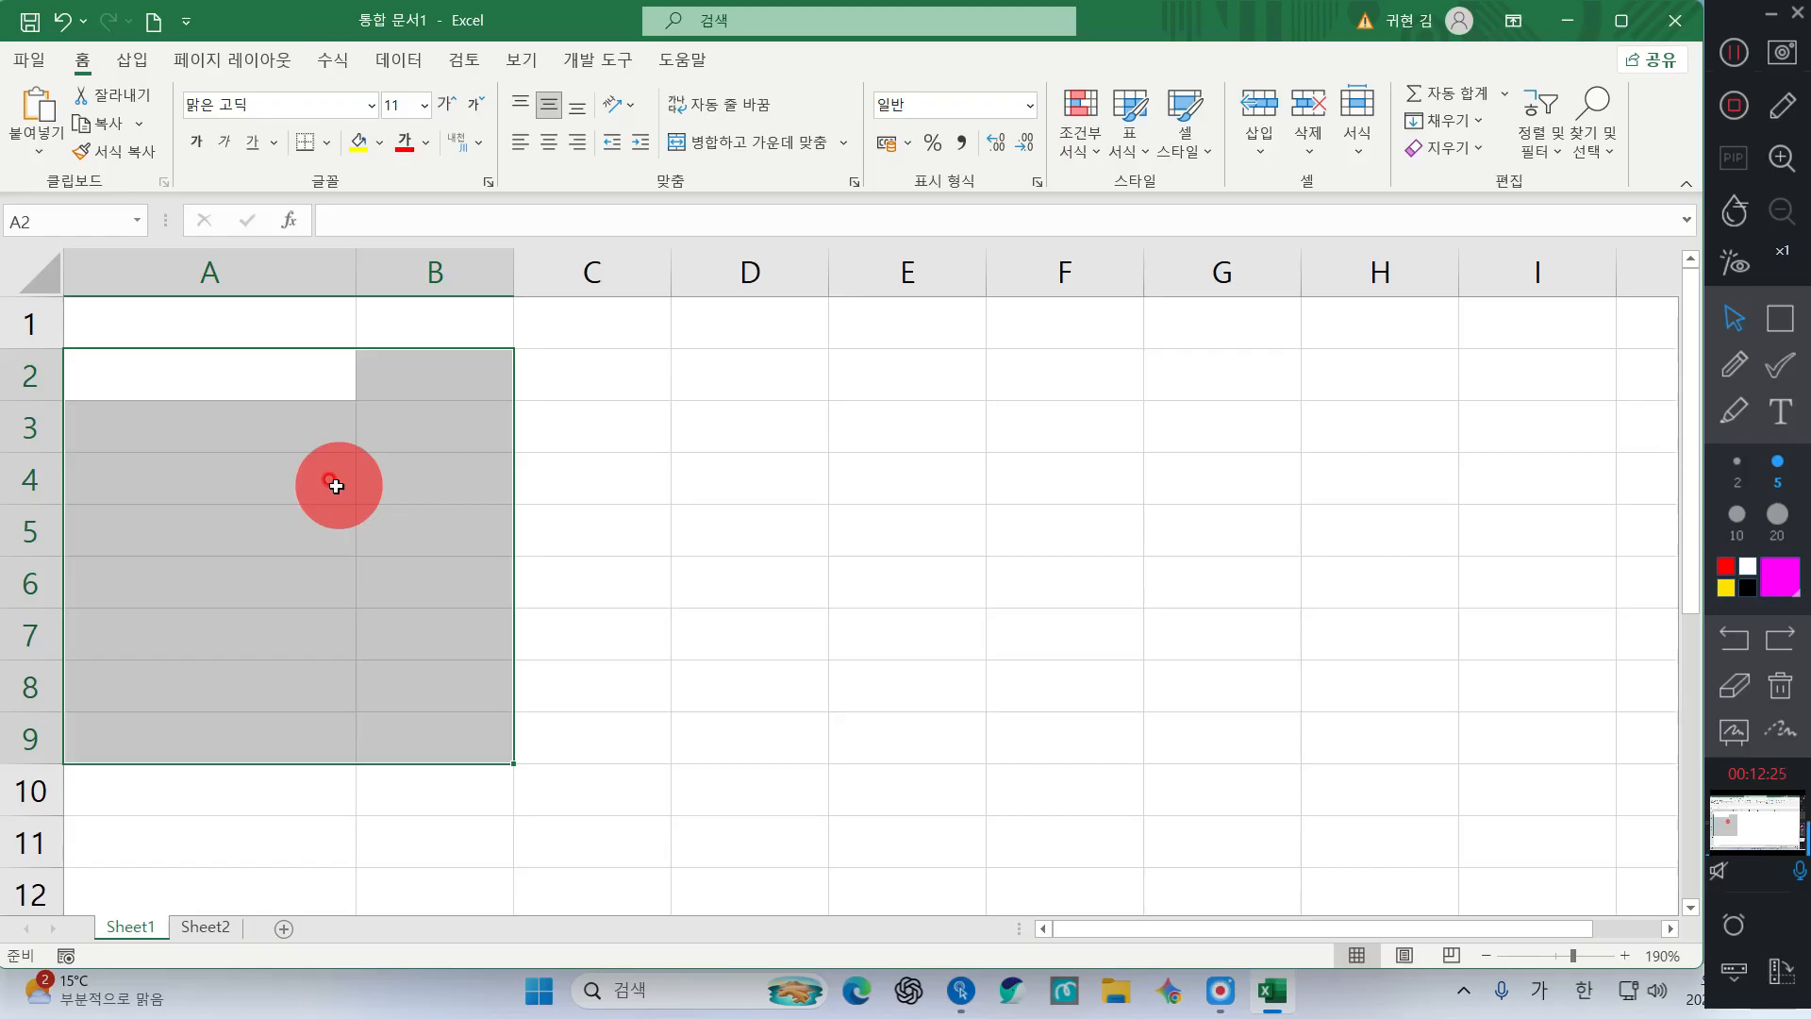
# On Sheet2, type the three new members' names into B5:B7
pyautogui.click(866, 529)
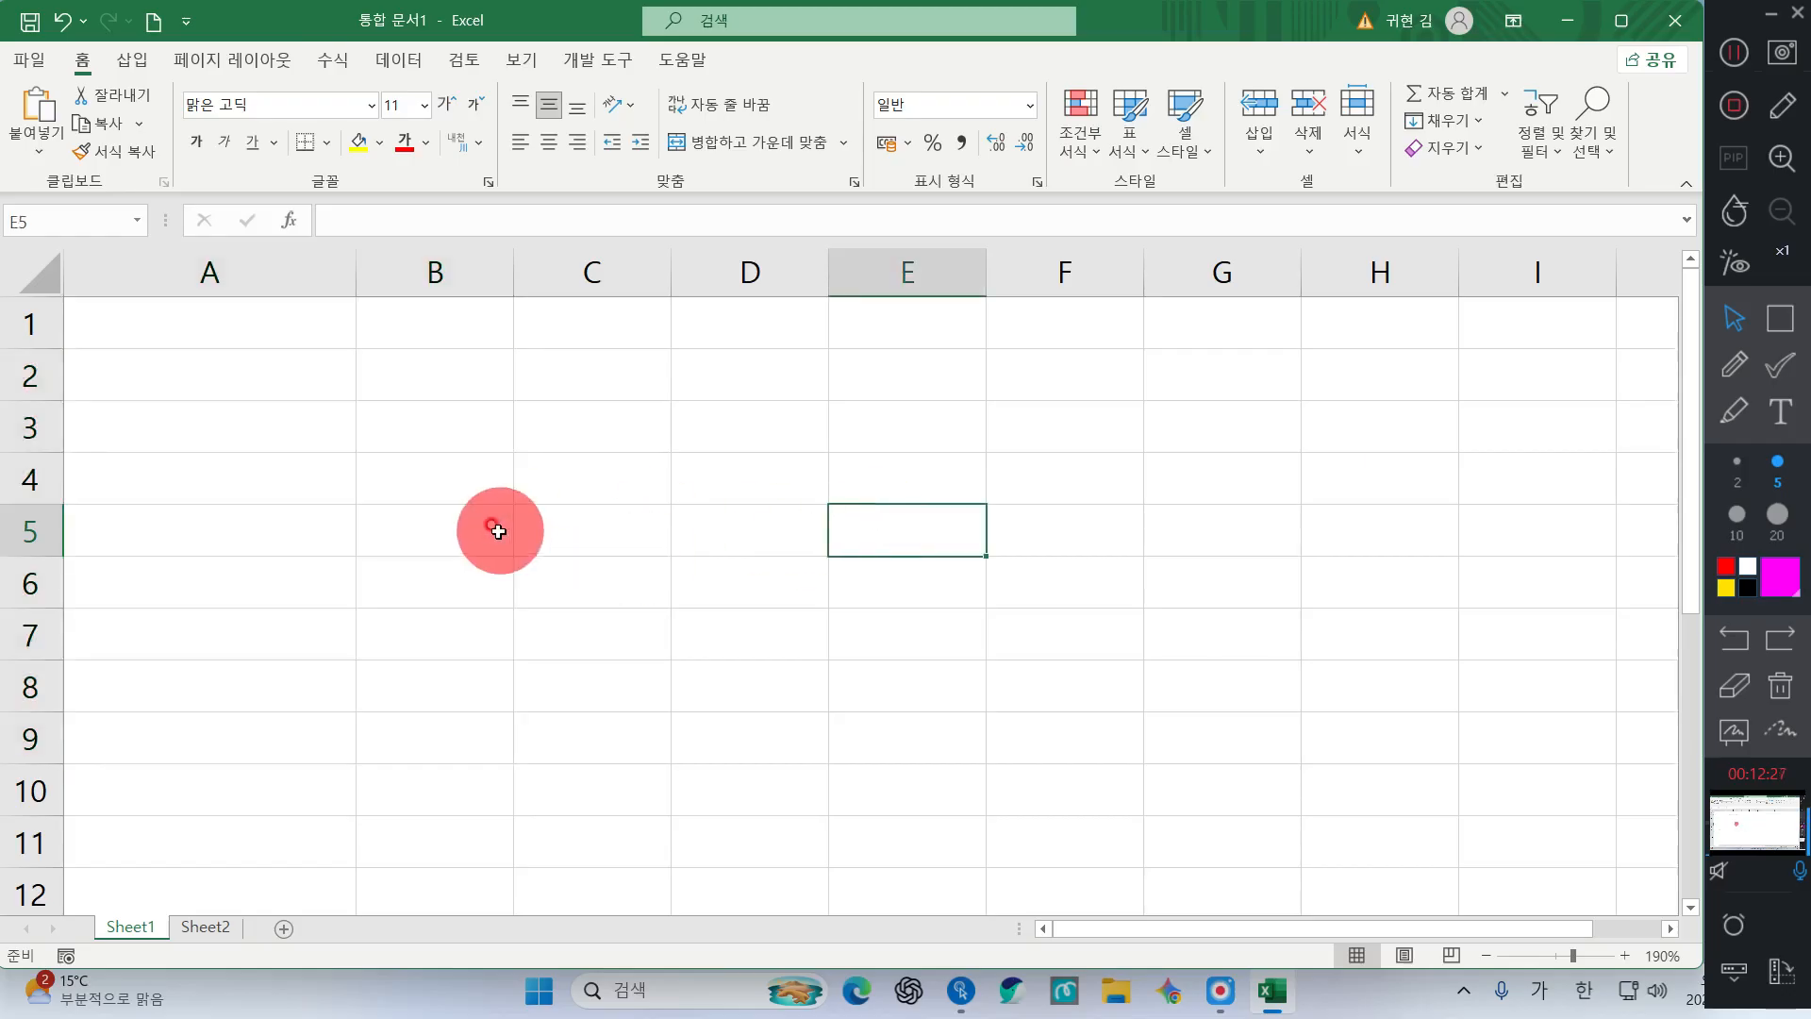
pyautogui.click(529, 405)
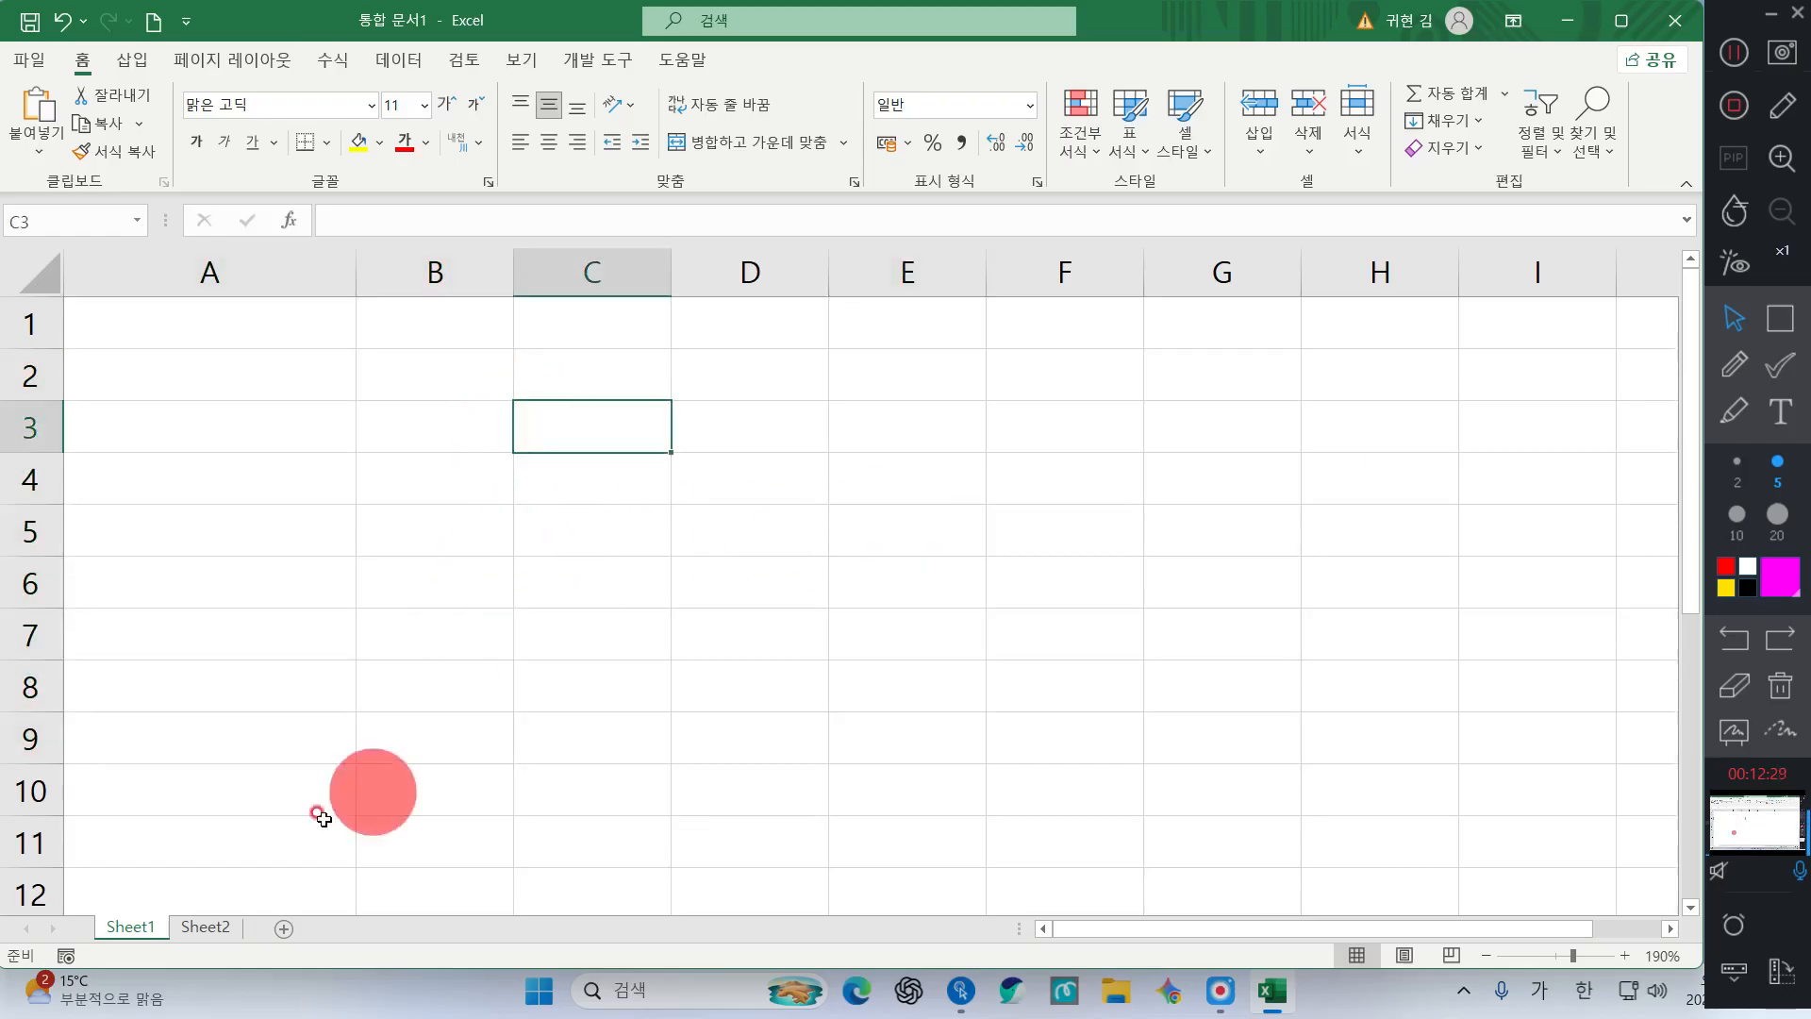
pyautogui.click(405, 540)
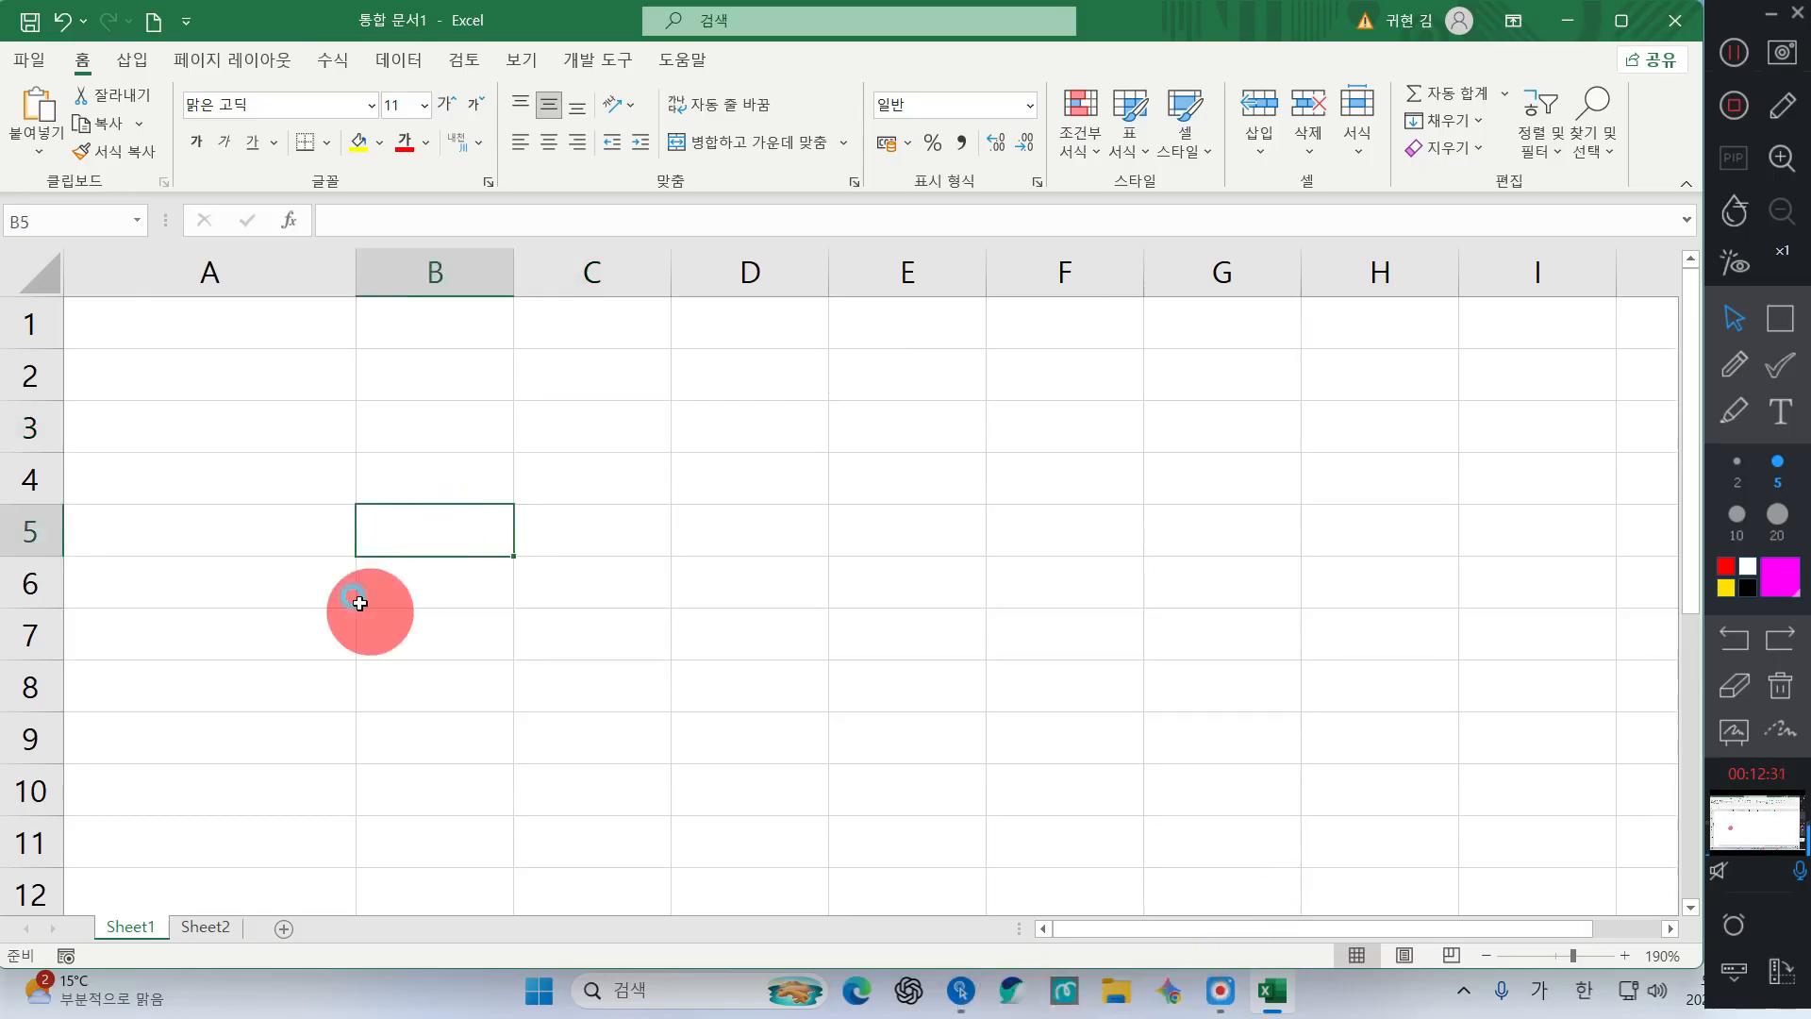
pyautogui.click(222, 925)
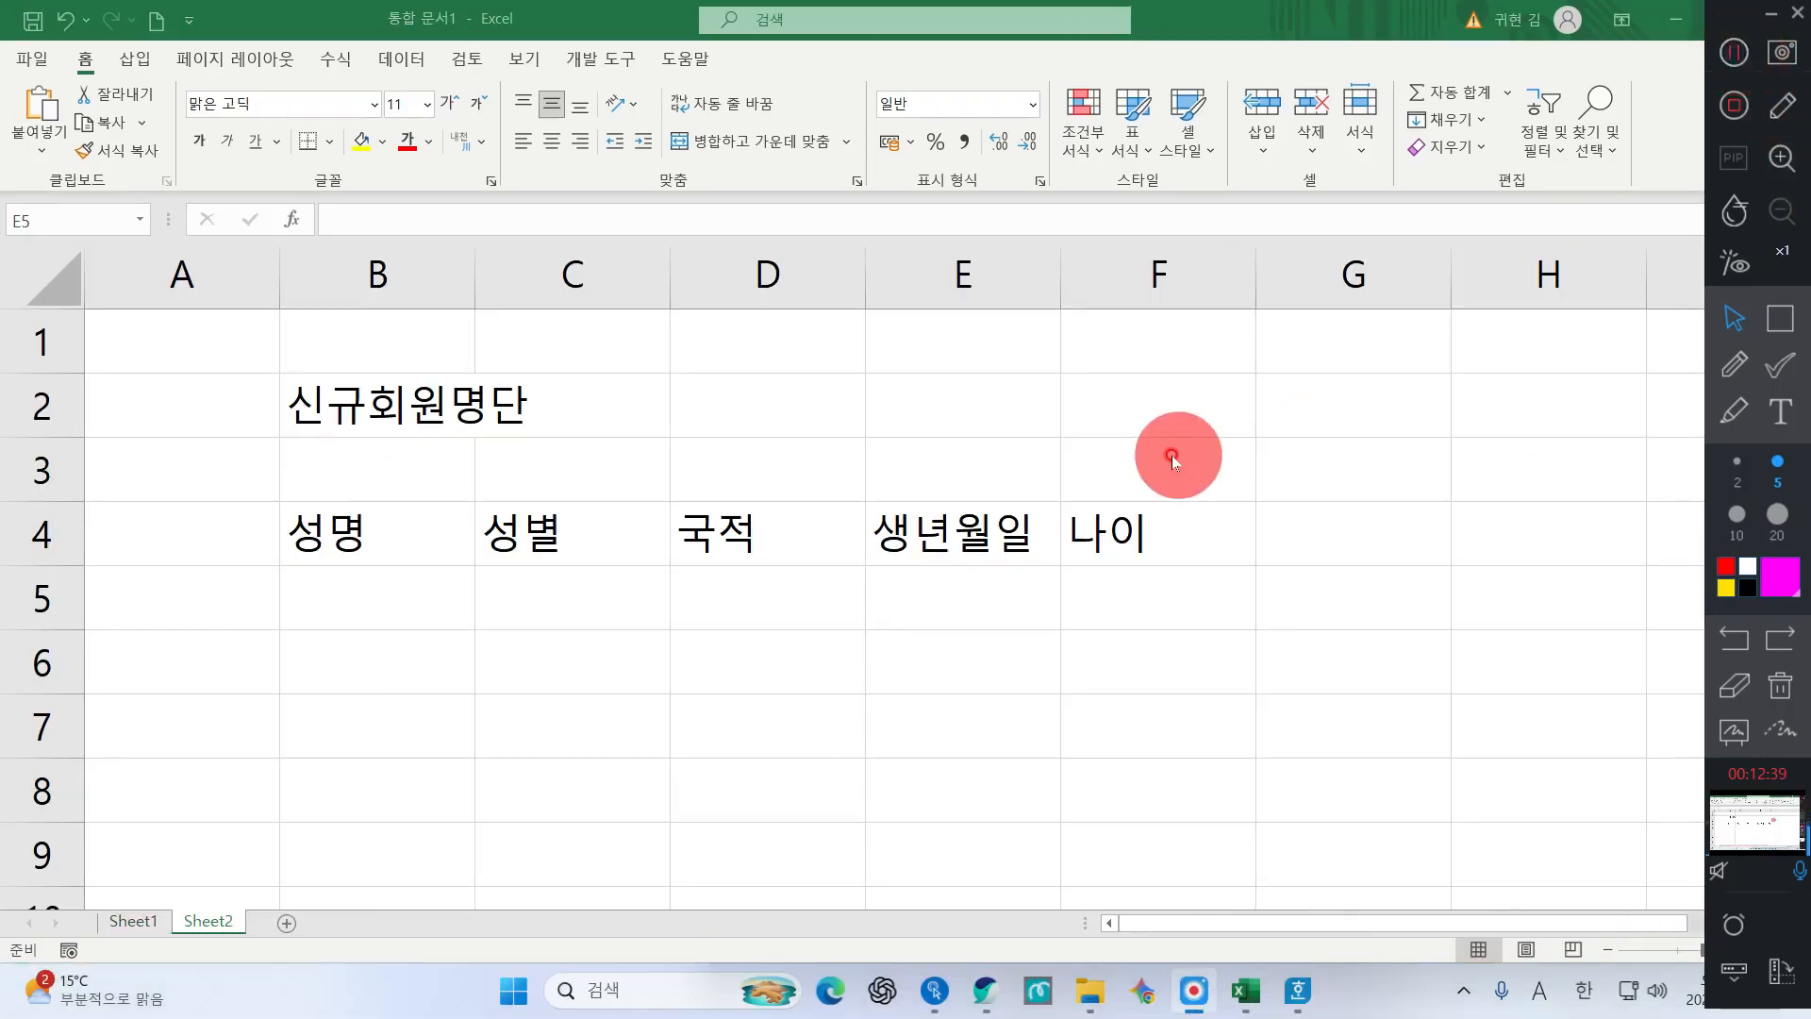
pyautogui.click(352, 598)
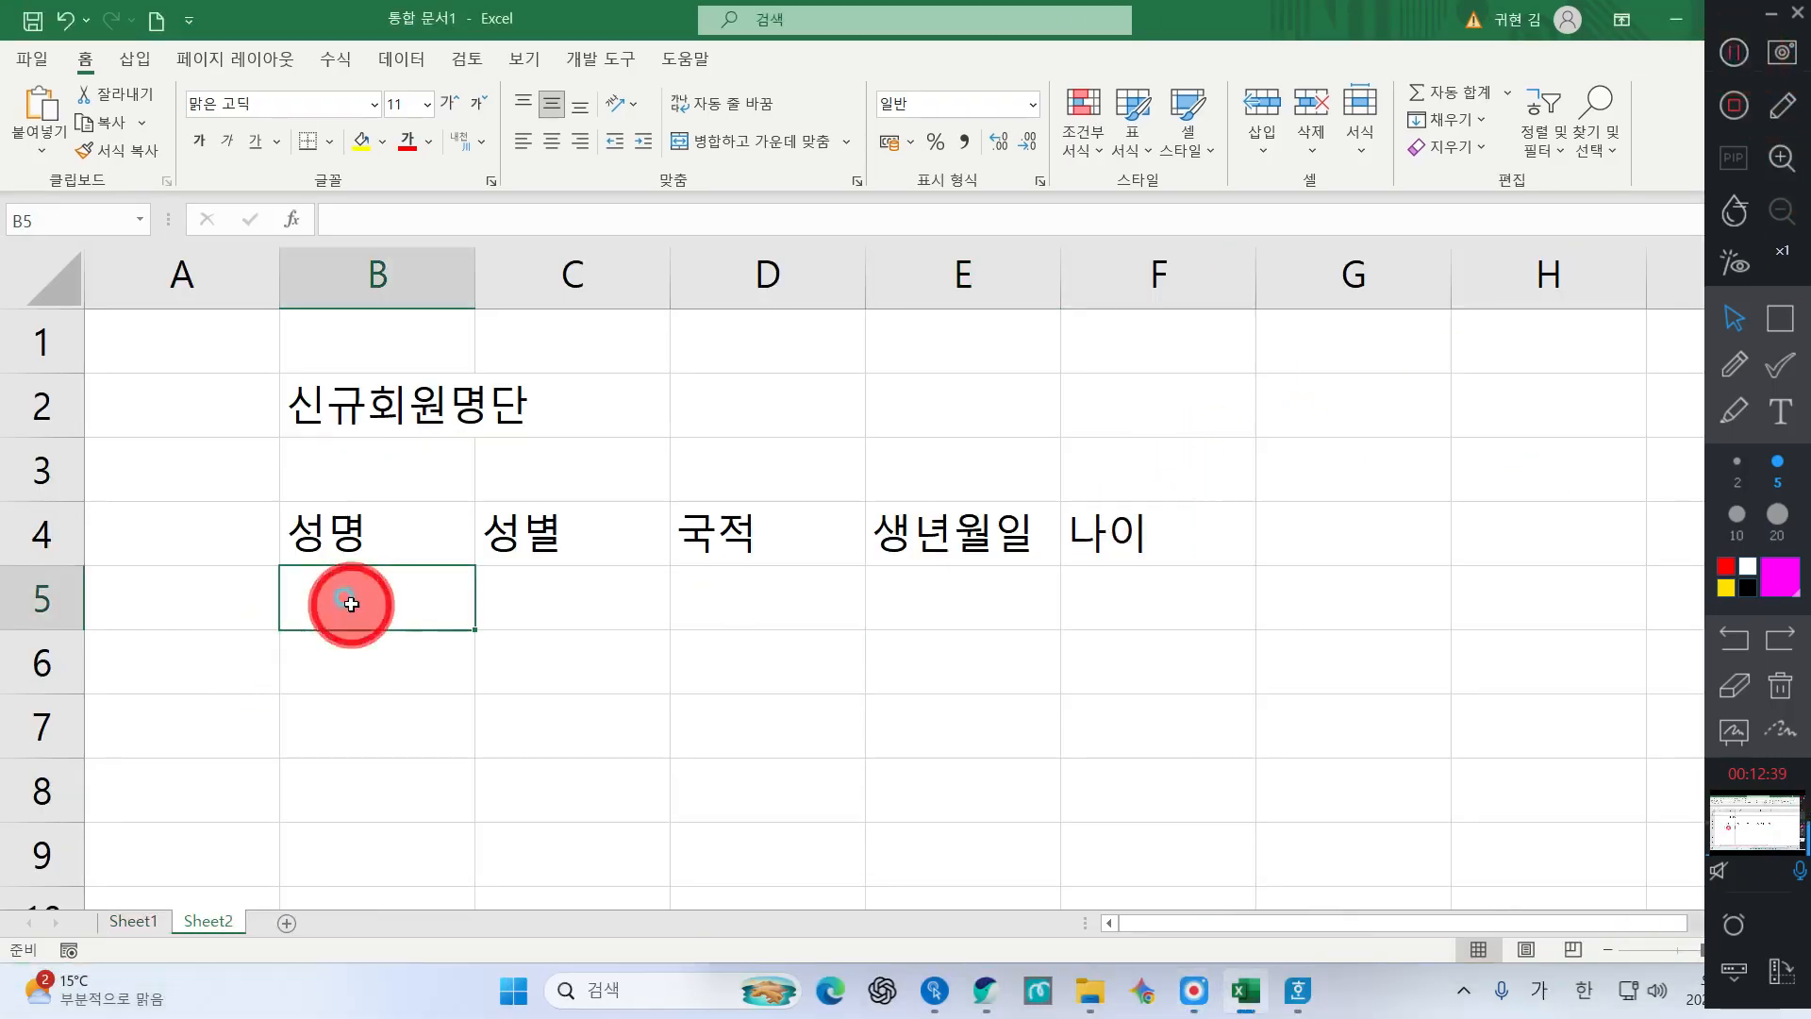
pyautogui.write('성명')
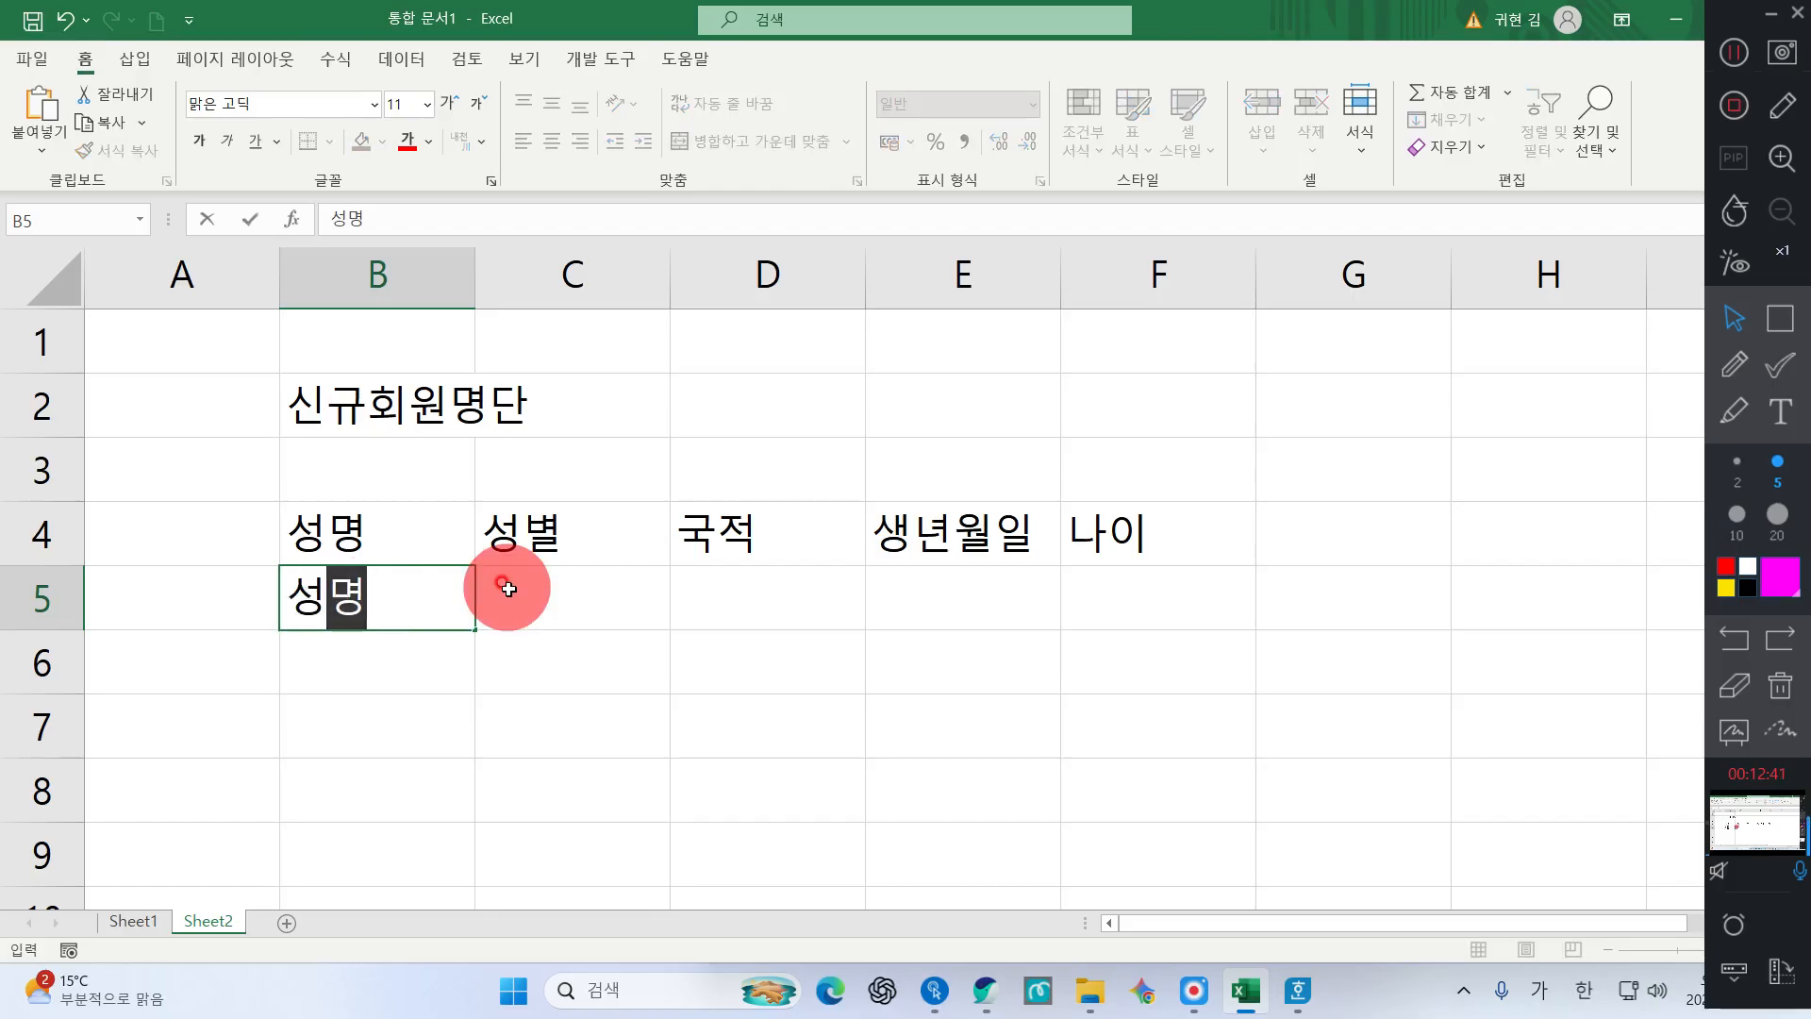
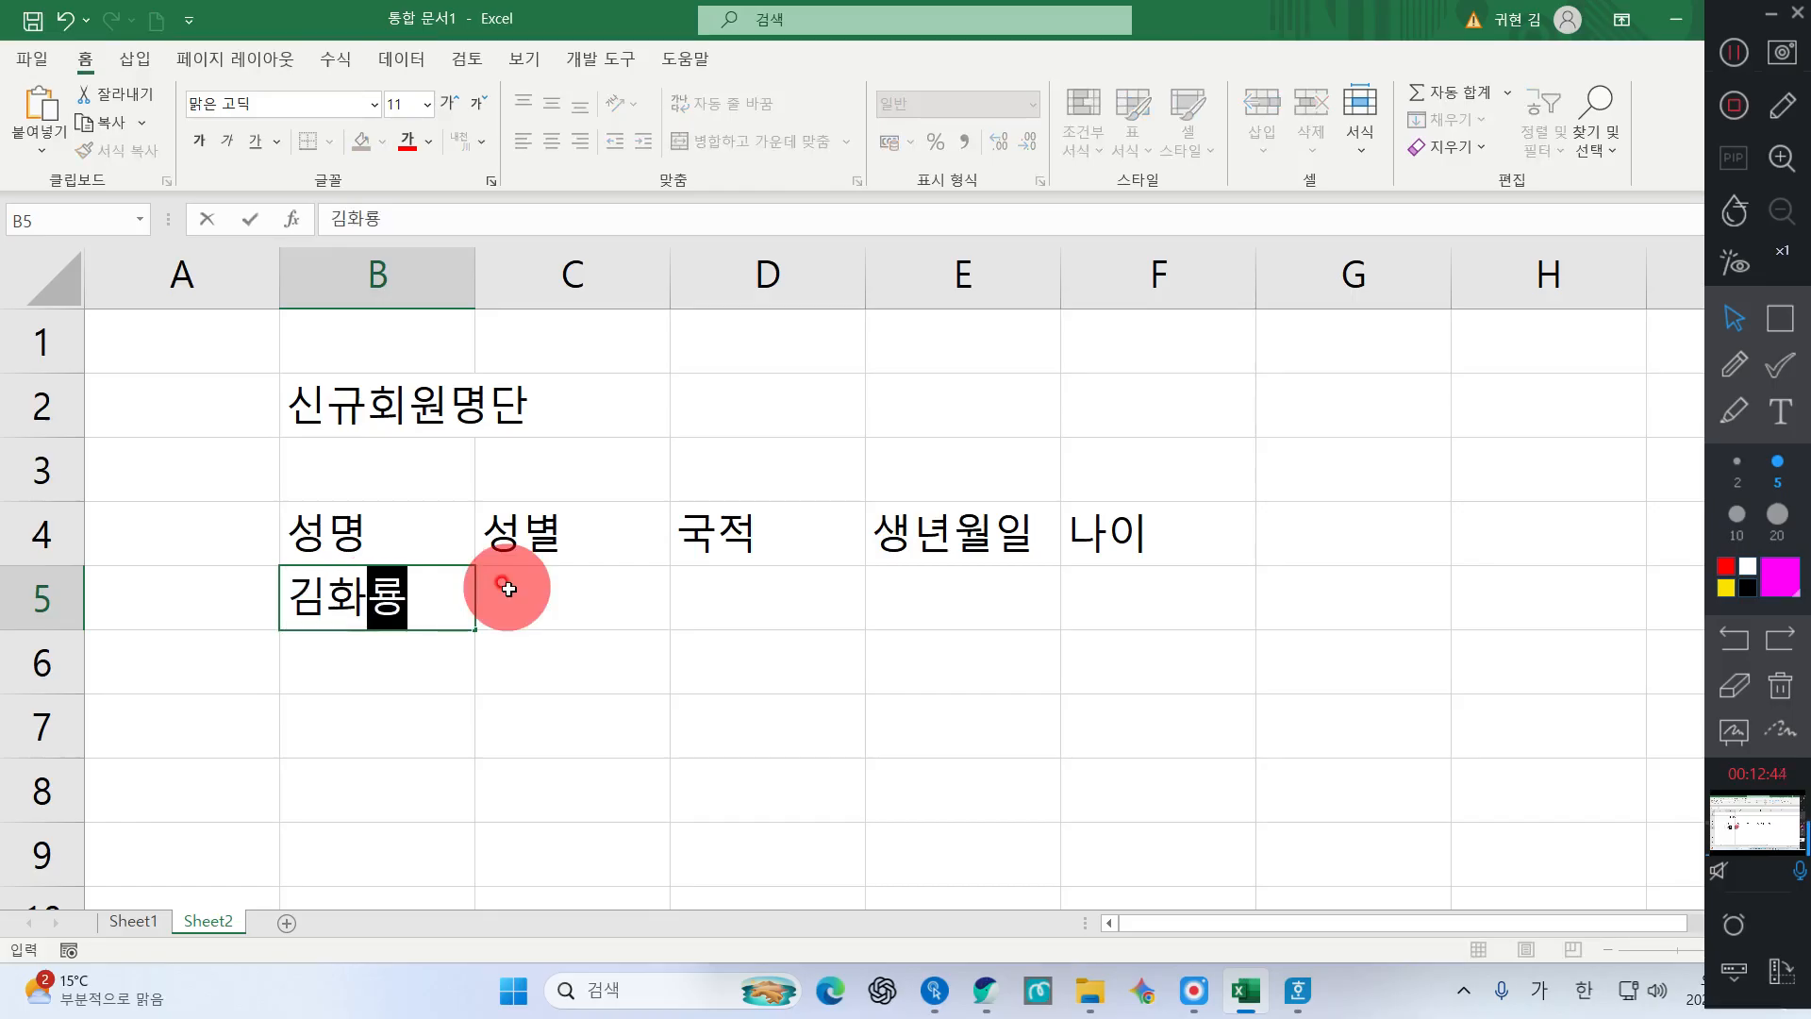
pyautogui.press('Return')
pyautogui.write('나미꼬')
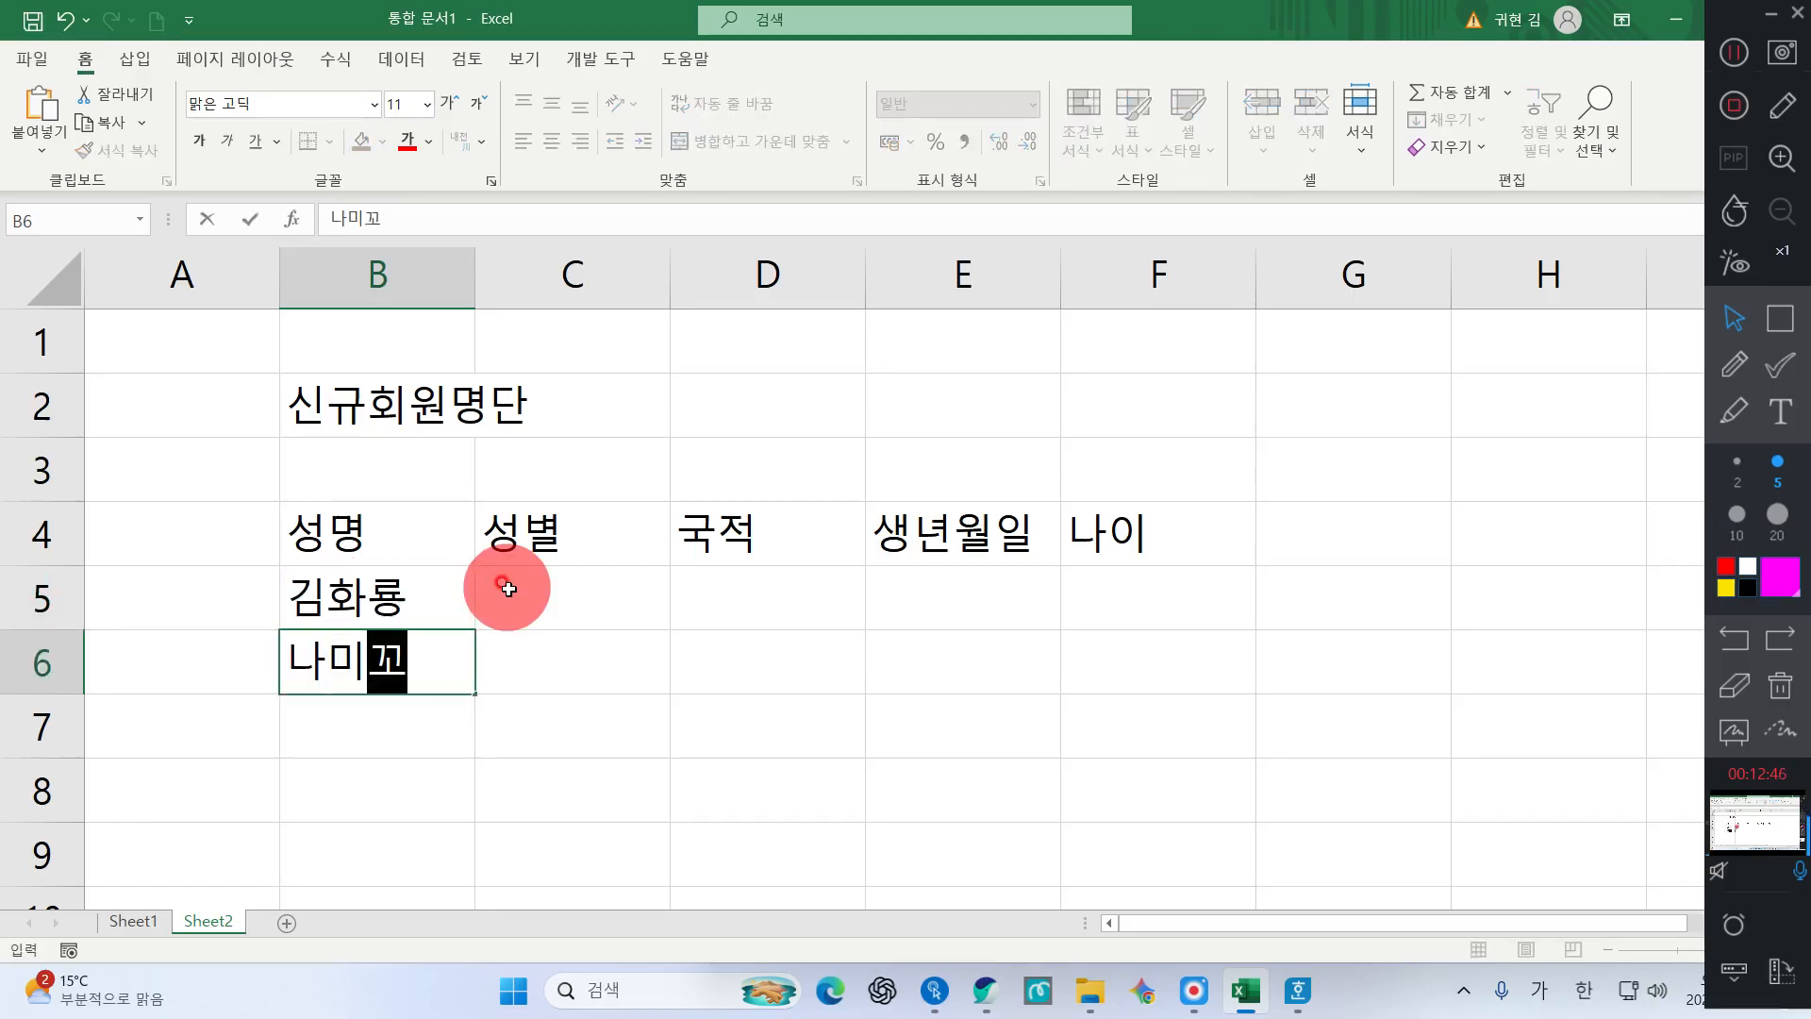
pyautogui.press('Return')
pyautogui.press('Return')
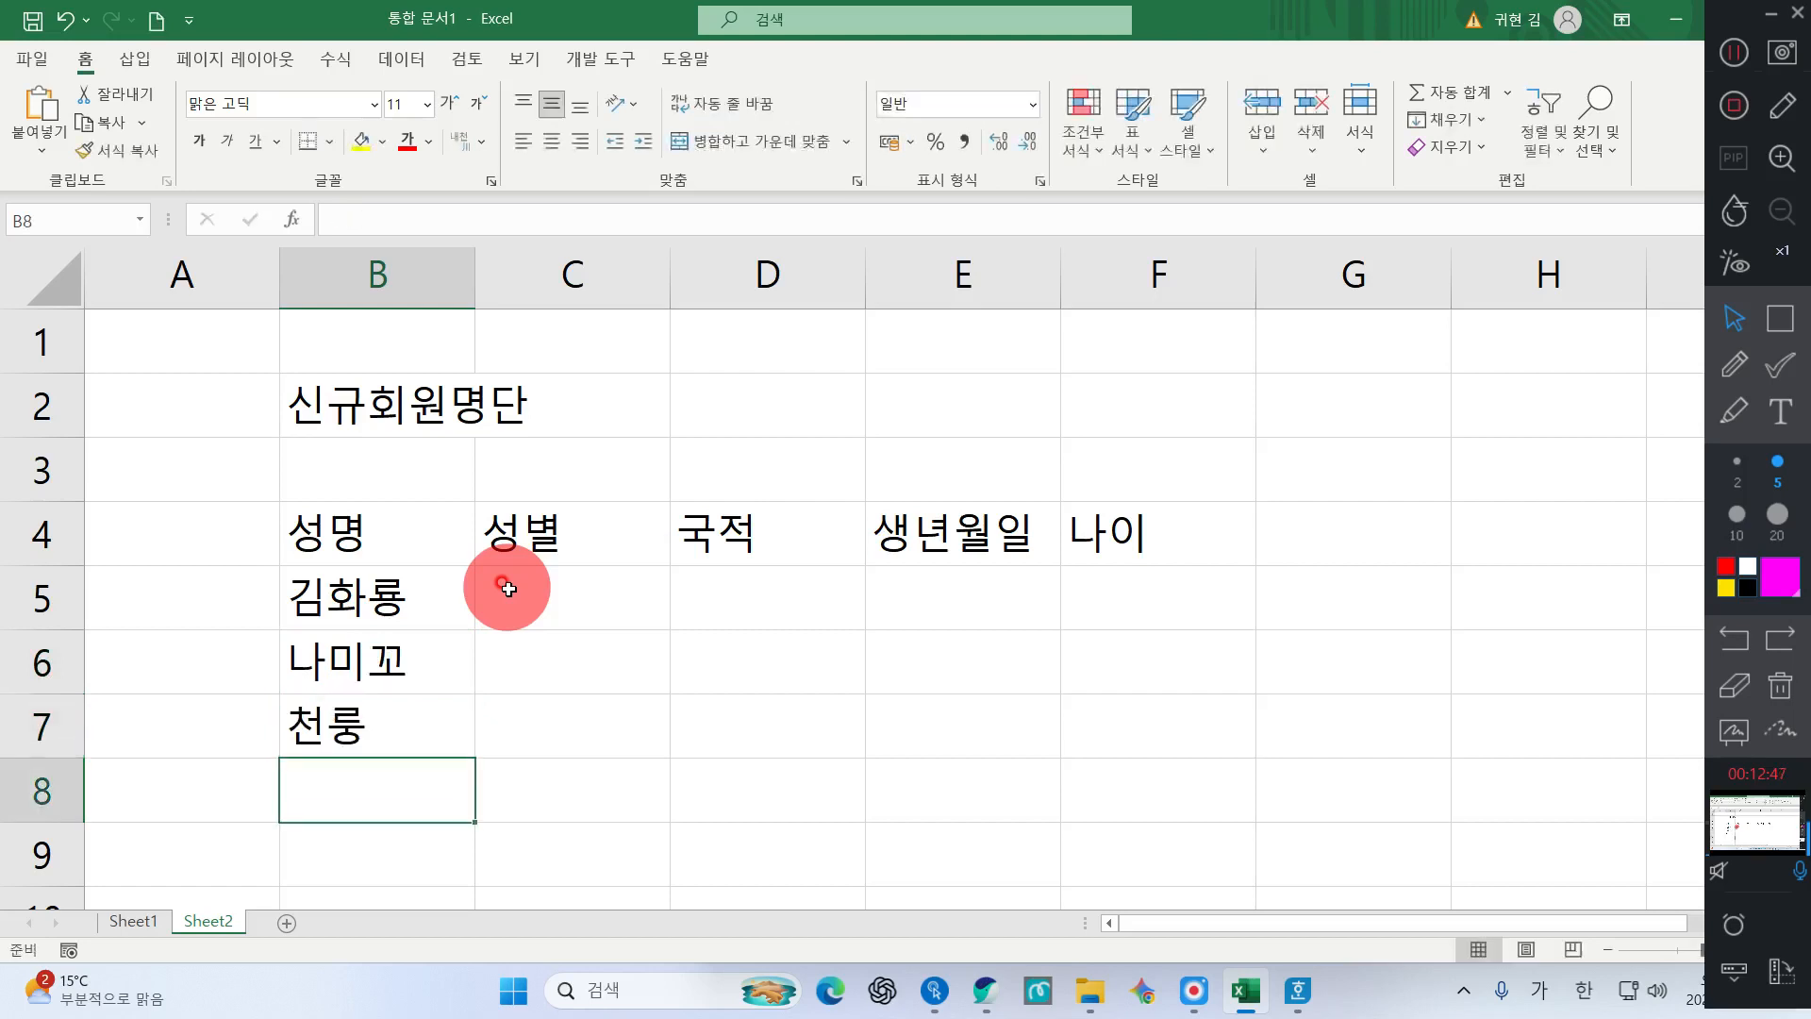
# Fill genders 남, 여, 남 into C5:C7
pyautogui.press('Right')
pyautogui.press('Up')
pyautogui.click(507, 588)
pyautogui.write('남')
pyautogui.press('Return')
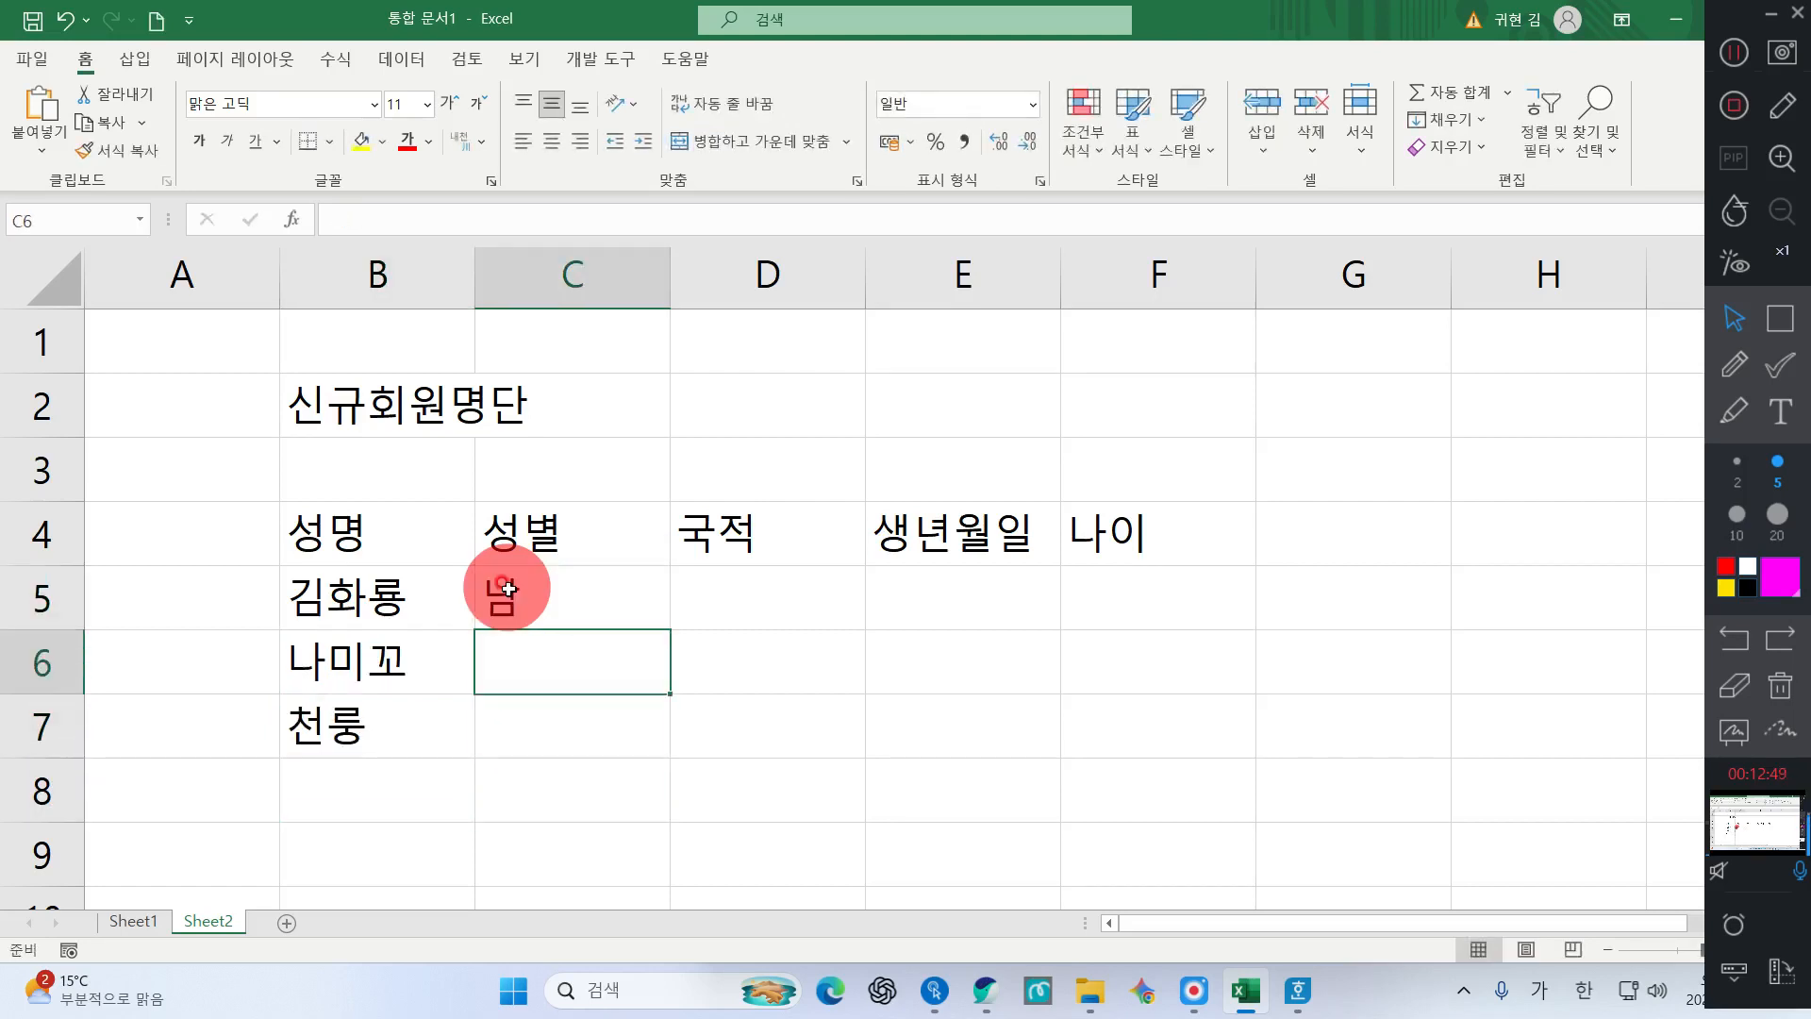
pyautogui.write('여')
pyautogui.press('Return')
pyautogui.write('남')
pyautogui.press('Return')
# Fill nationalities 한국, 일본, 중국 into D5:D7
pyautogui.press('Right')
pyautogui.press('Up')
pyautogui.press('Up')
pyautogui.press('Up')
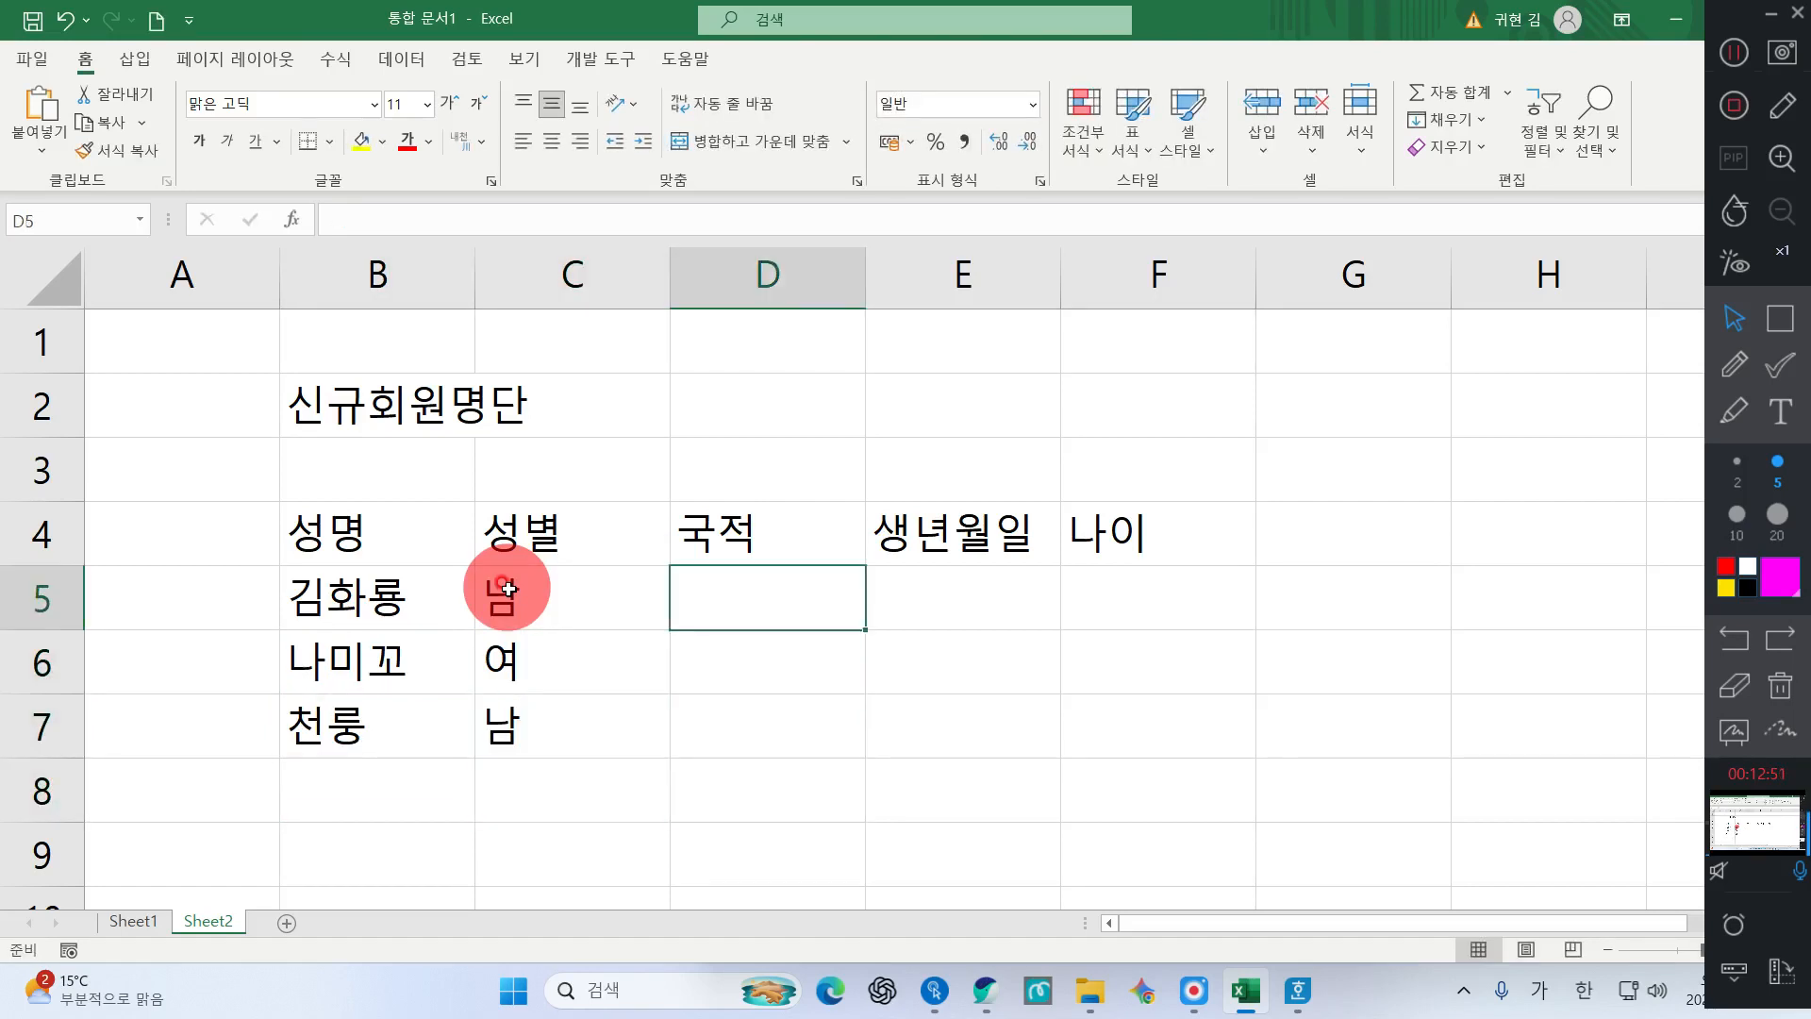
pyautogui.press('Up')
pyautogui.press('Down')
pyautogui.write('한국')
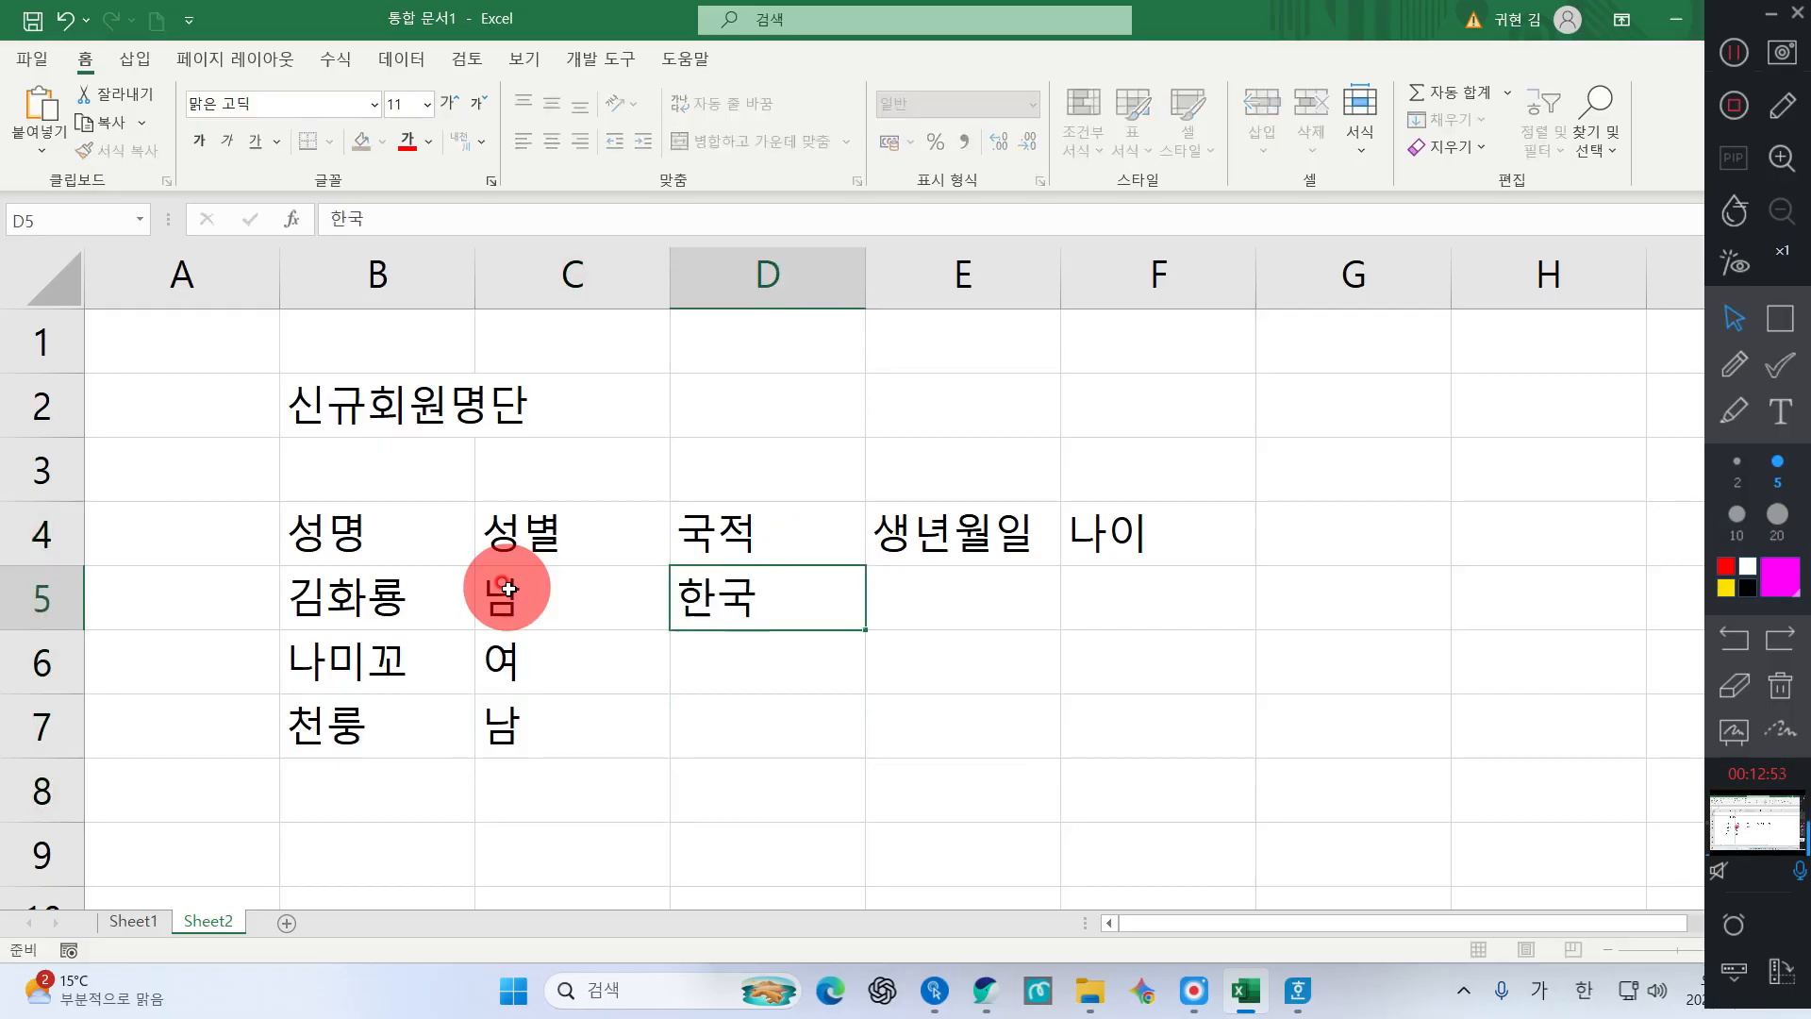
pyautogui.press('Return')
pyautogui.write('일보ㄴ')
pyautogui.press('Return')
pyautogui.write('중국')
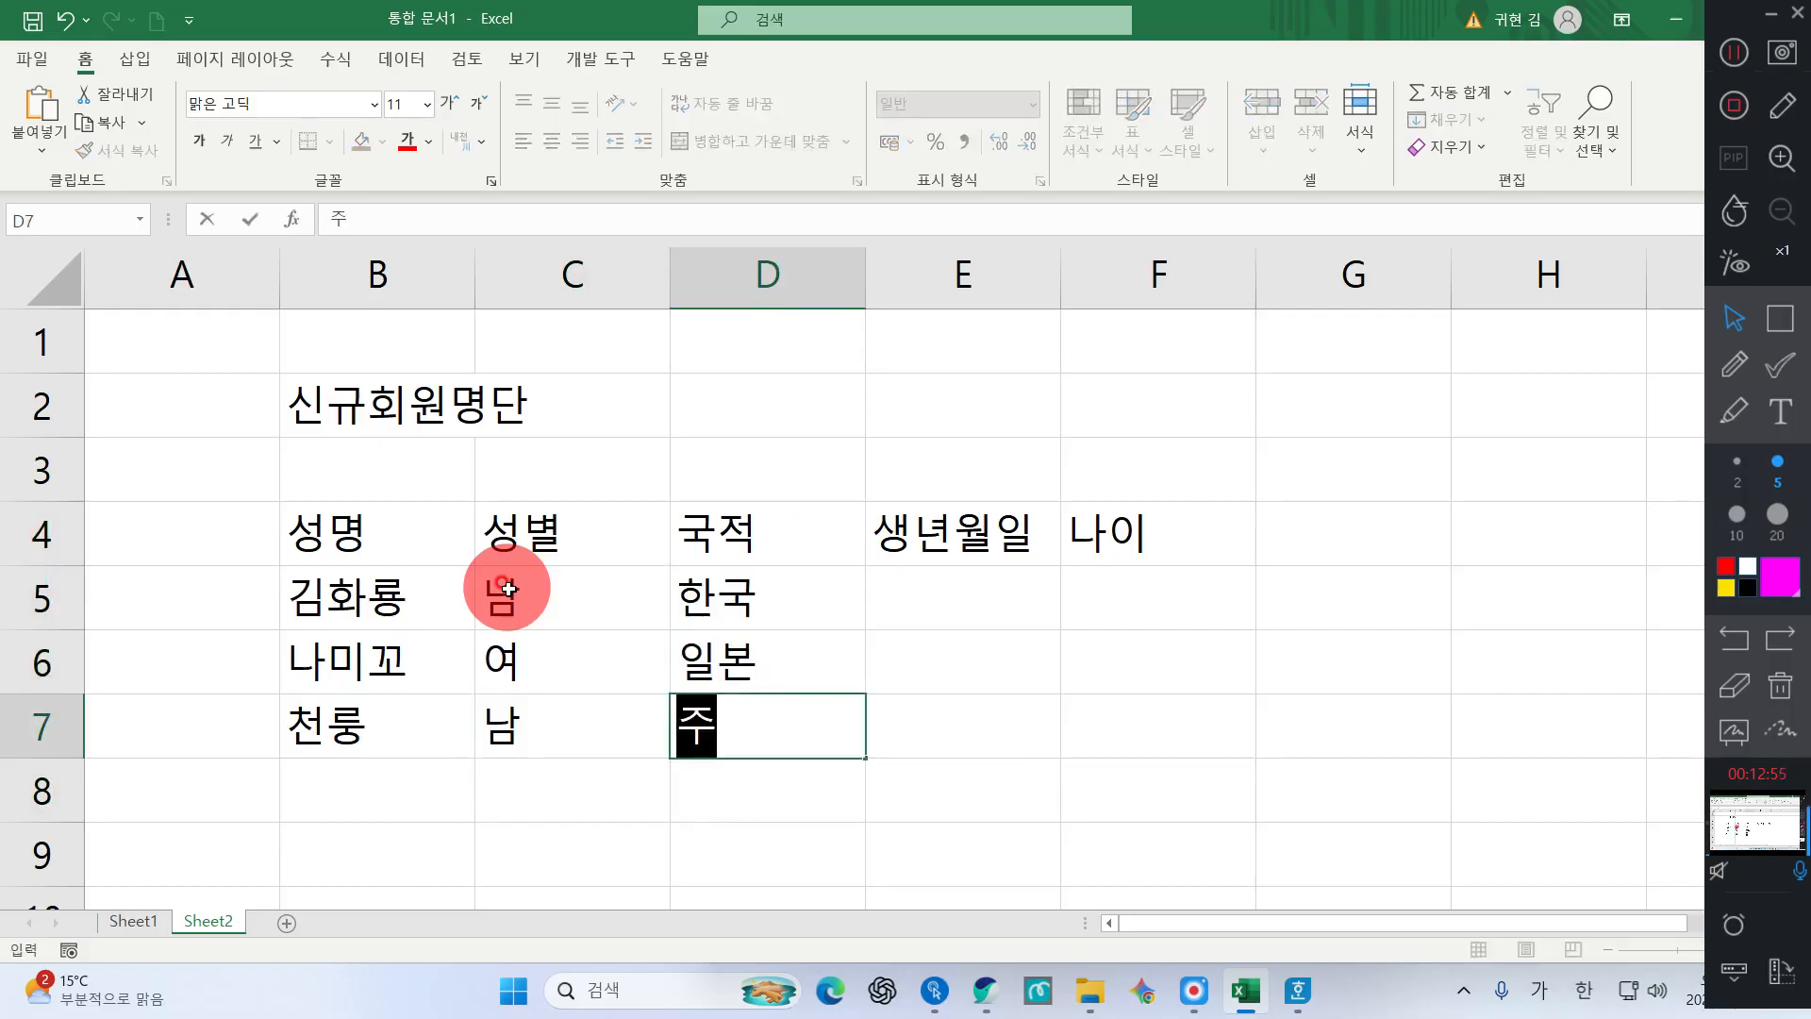
pyautogui.press('Return')
pyautogui.press('Up')
pyautogui.press('Up')
pyautogui.press('Right')
pyautogui.press('Up')
pyautogui.press('F2')
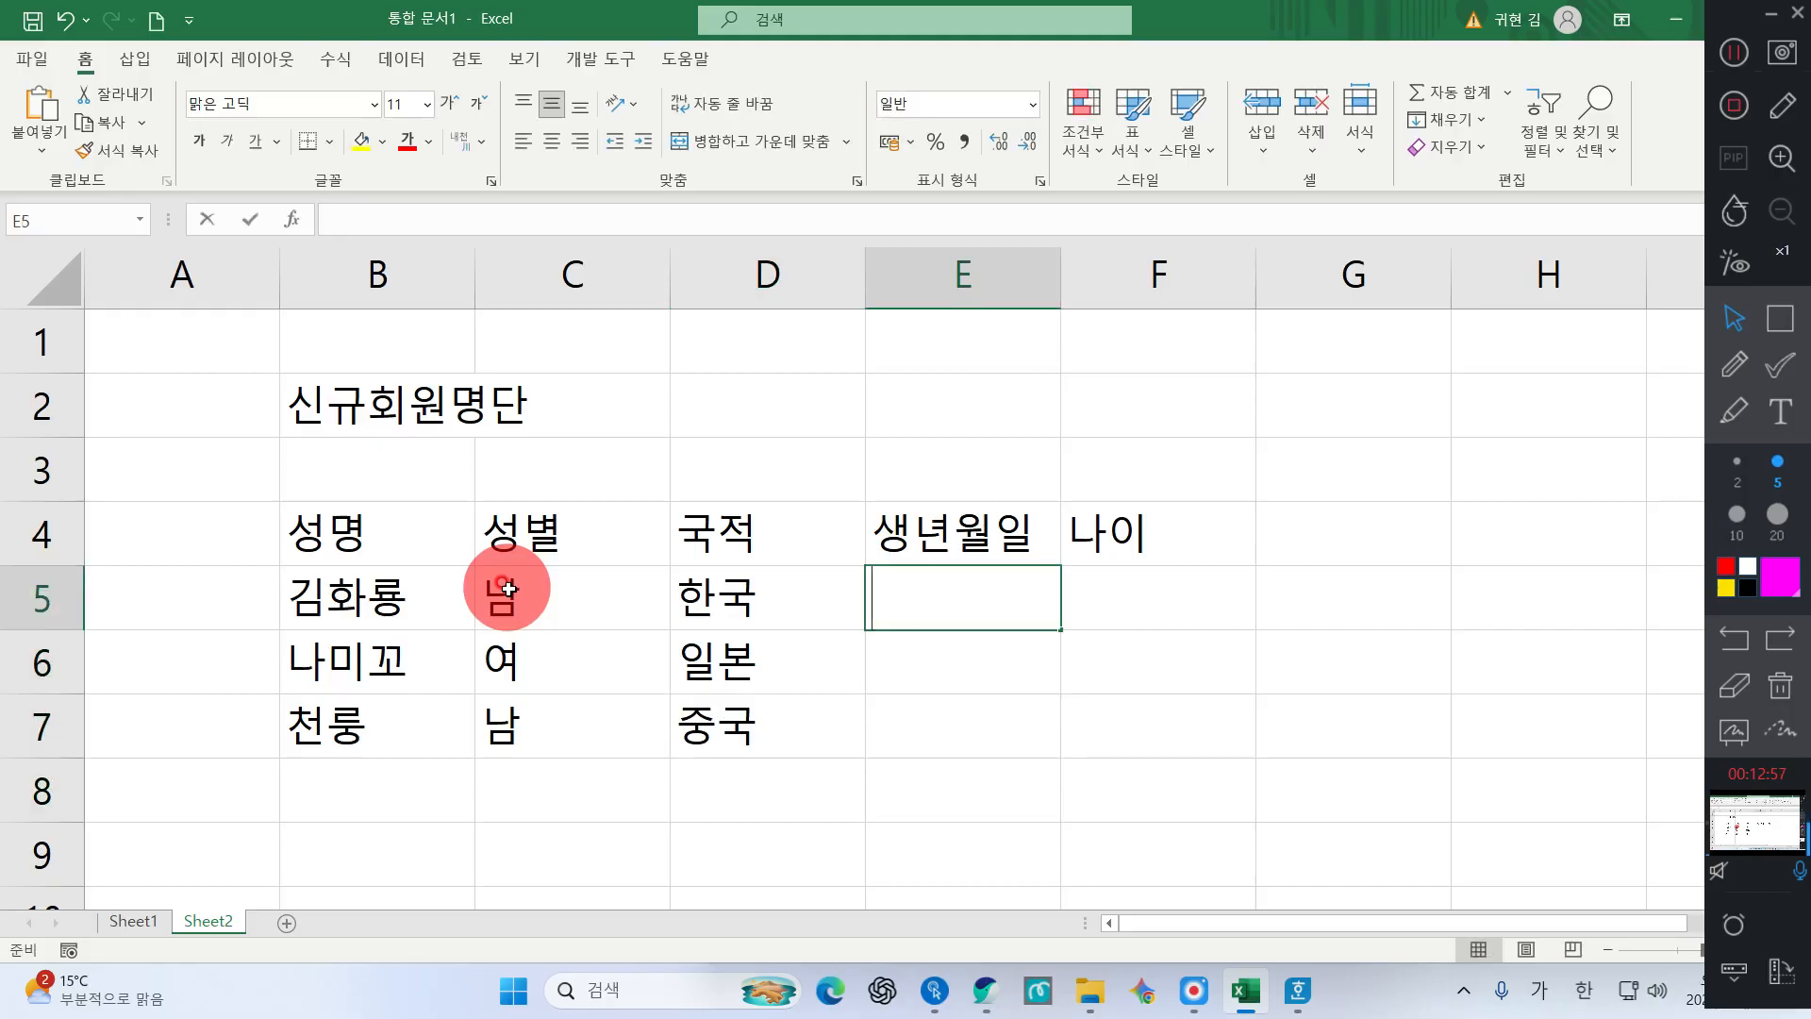
# Enter birth dates 1980-05-01, 1985-10-22, 1982-07-18 in E5:E7, fixing typos
pyautogui.write('11980-005-01')
pyautogui.press('Return')
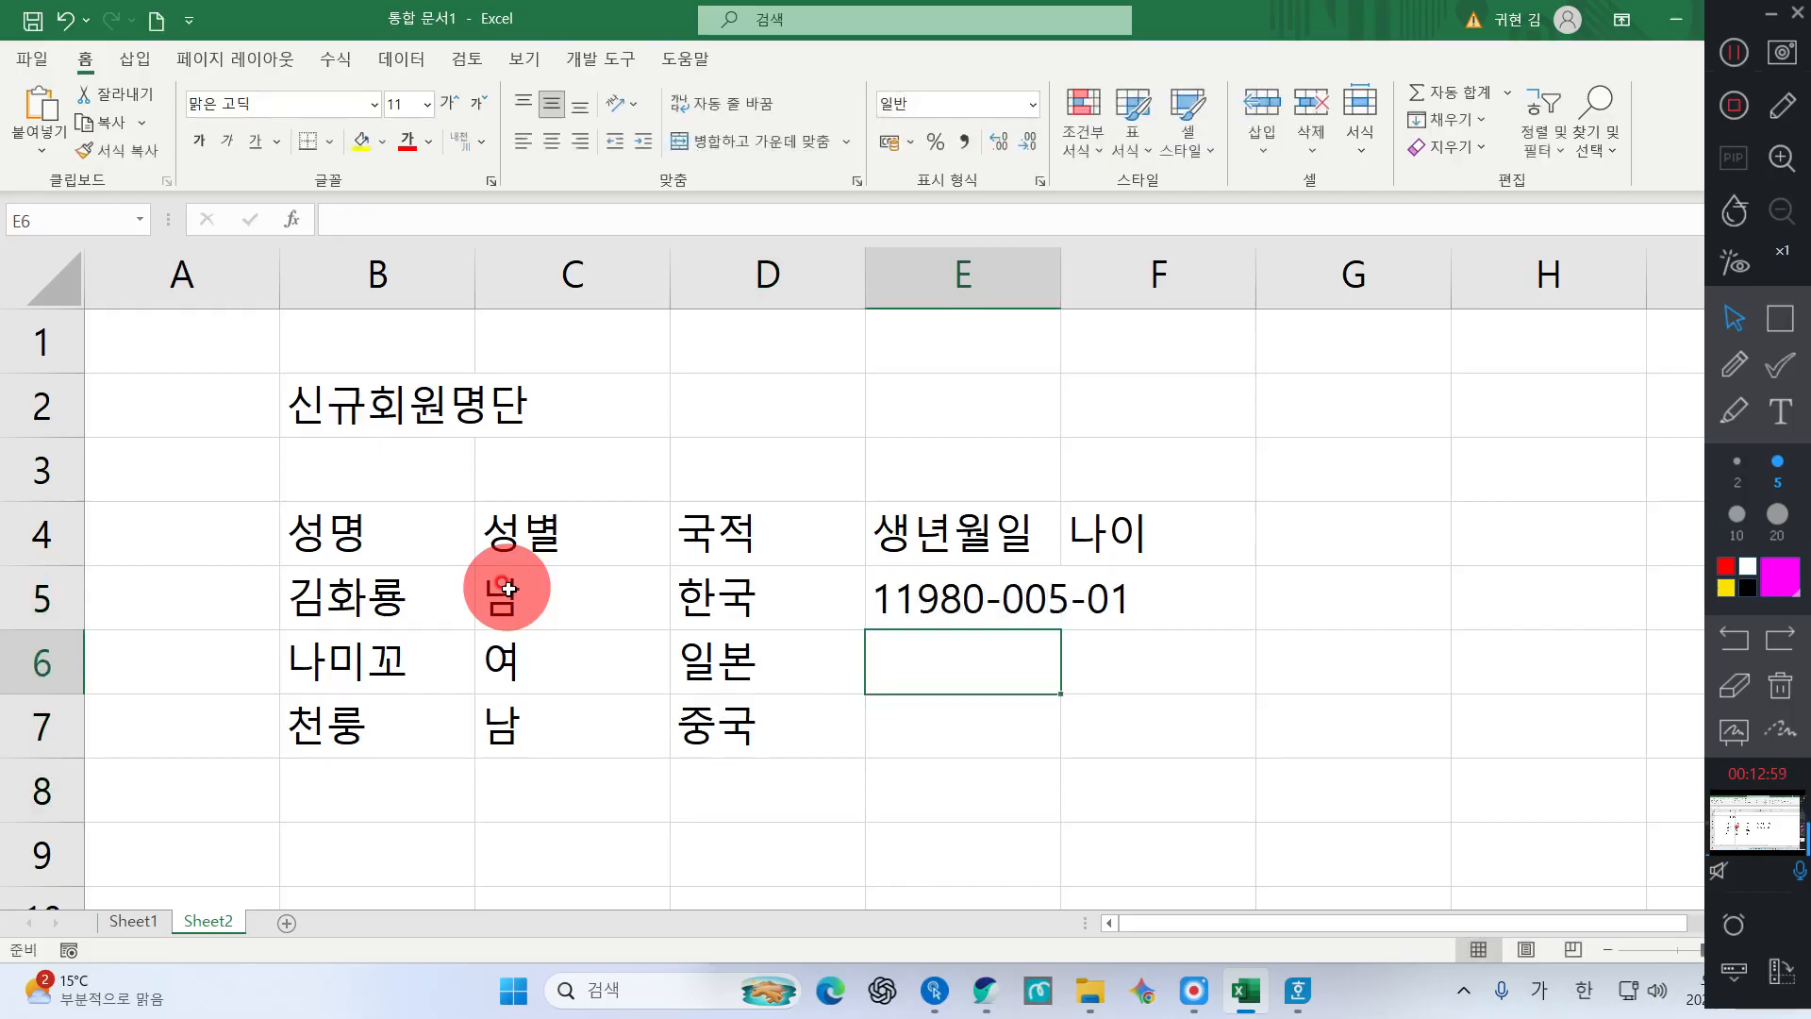
pyautogui.press('Up')
pyautogui.write('1')
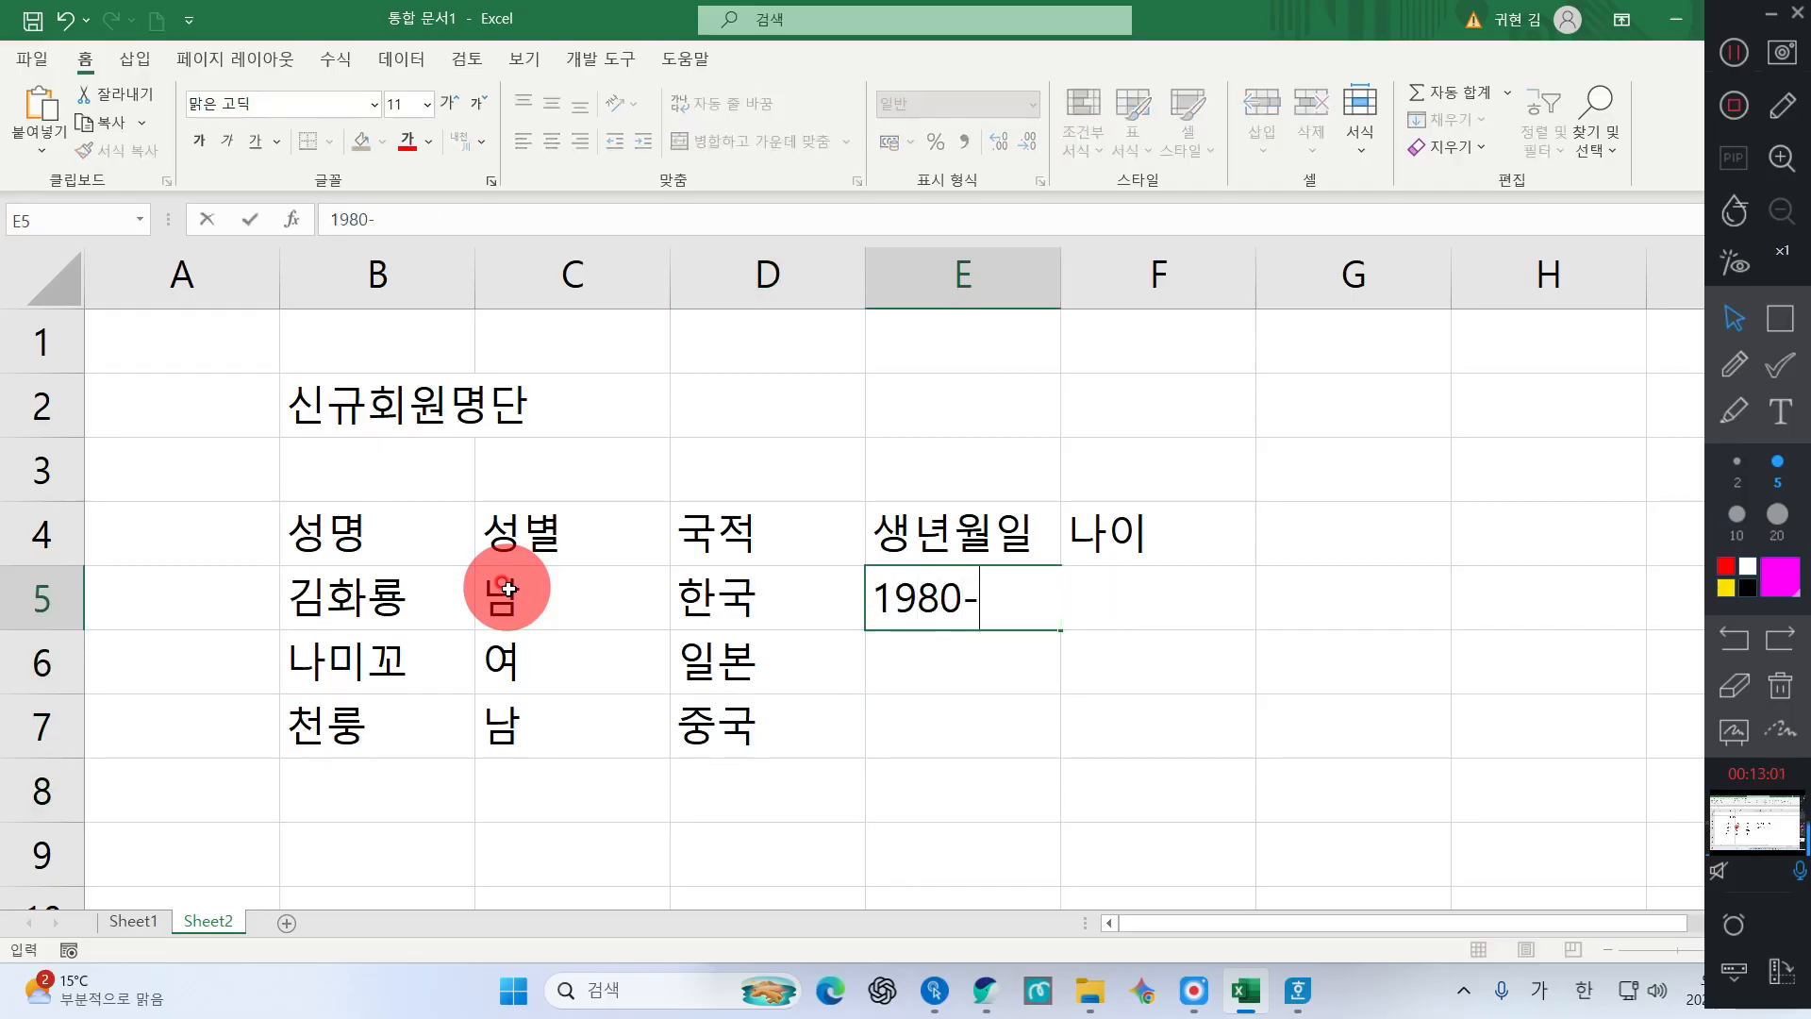
pyautogui.write('980-05-01')
pyautogui.press('Return')
pyautogui.write('20')
pyautogui.press('BackSpace')
pyautogui.press('BackSpace')
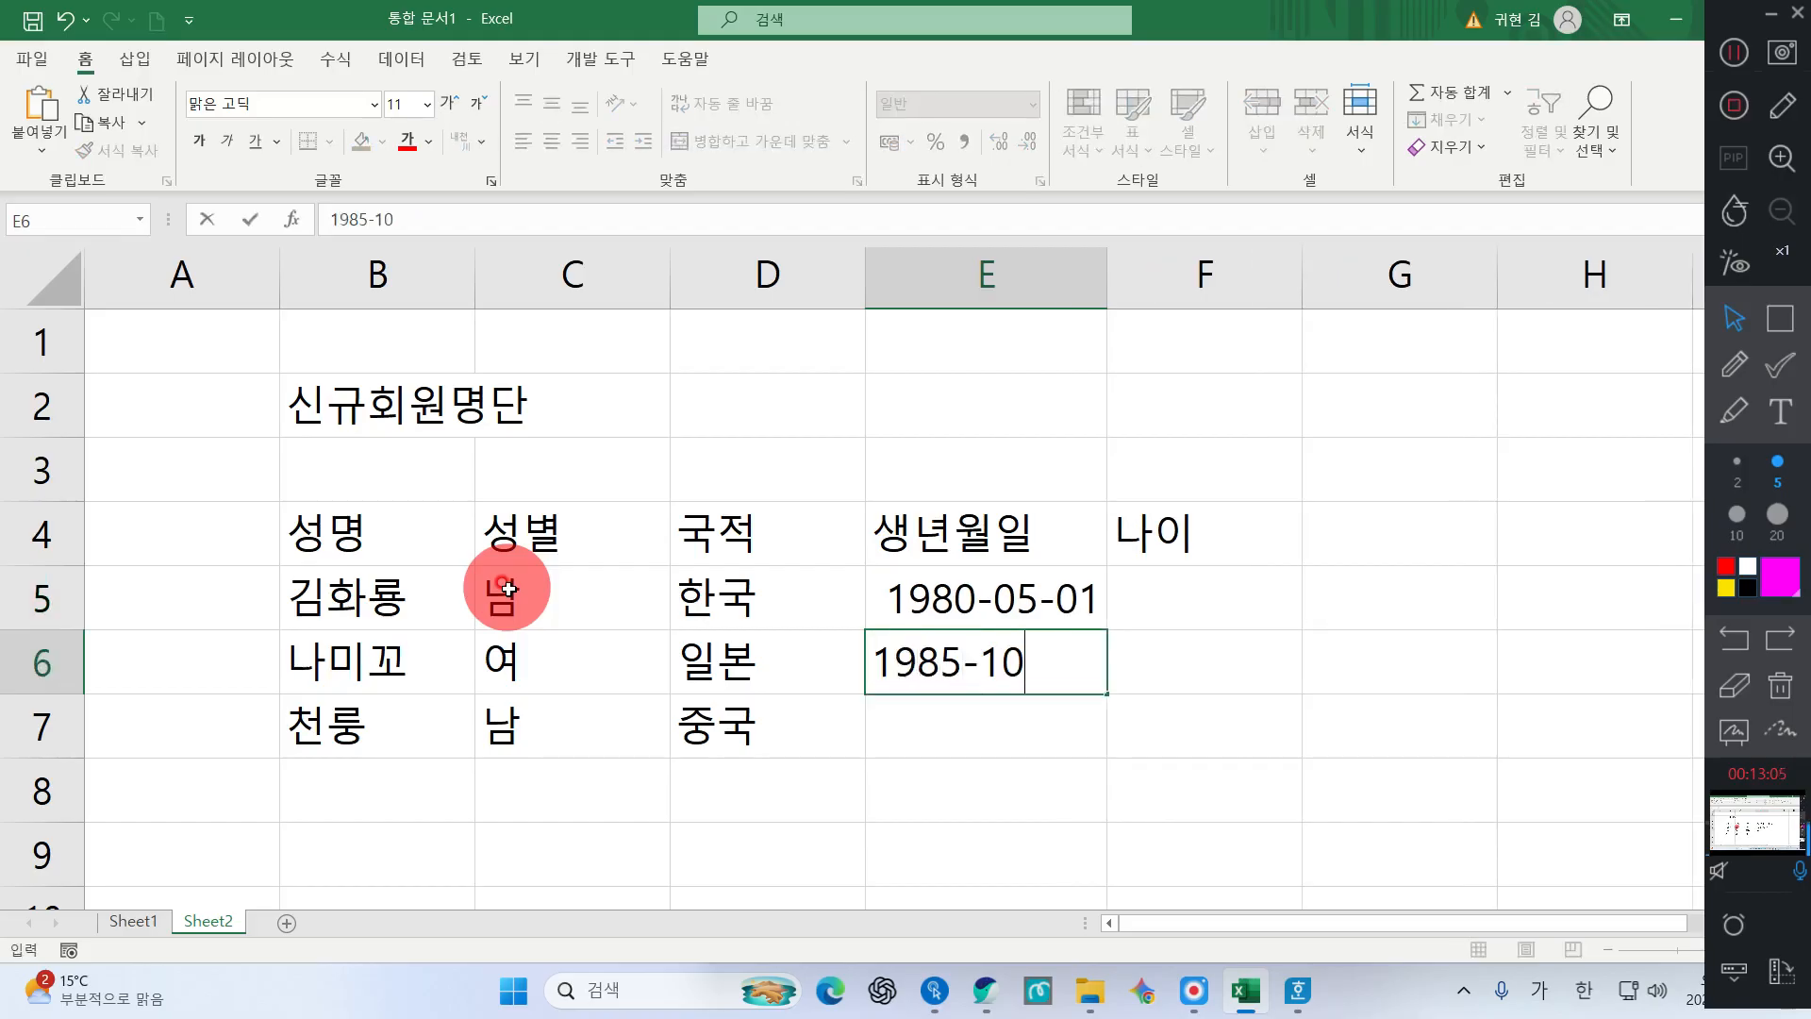
pyautogui.write('1985-10-22')
pyautogui.press('Return')
pyautogui.write('1982')
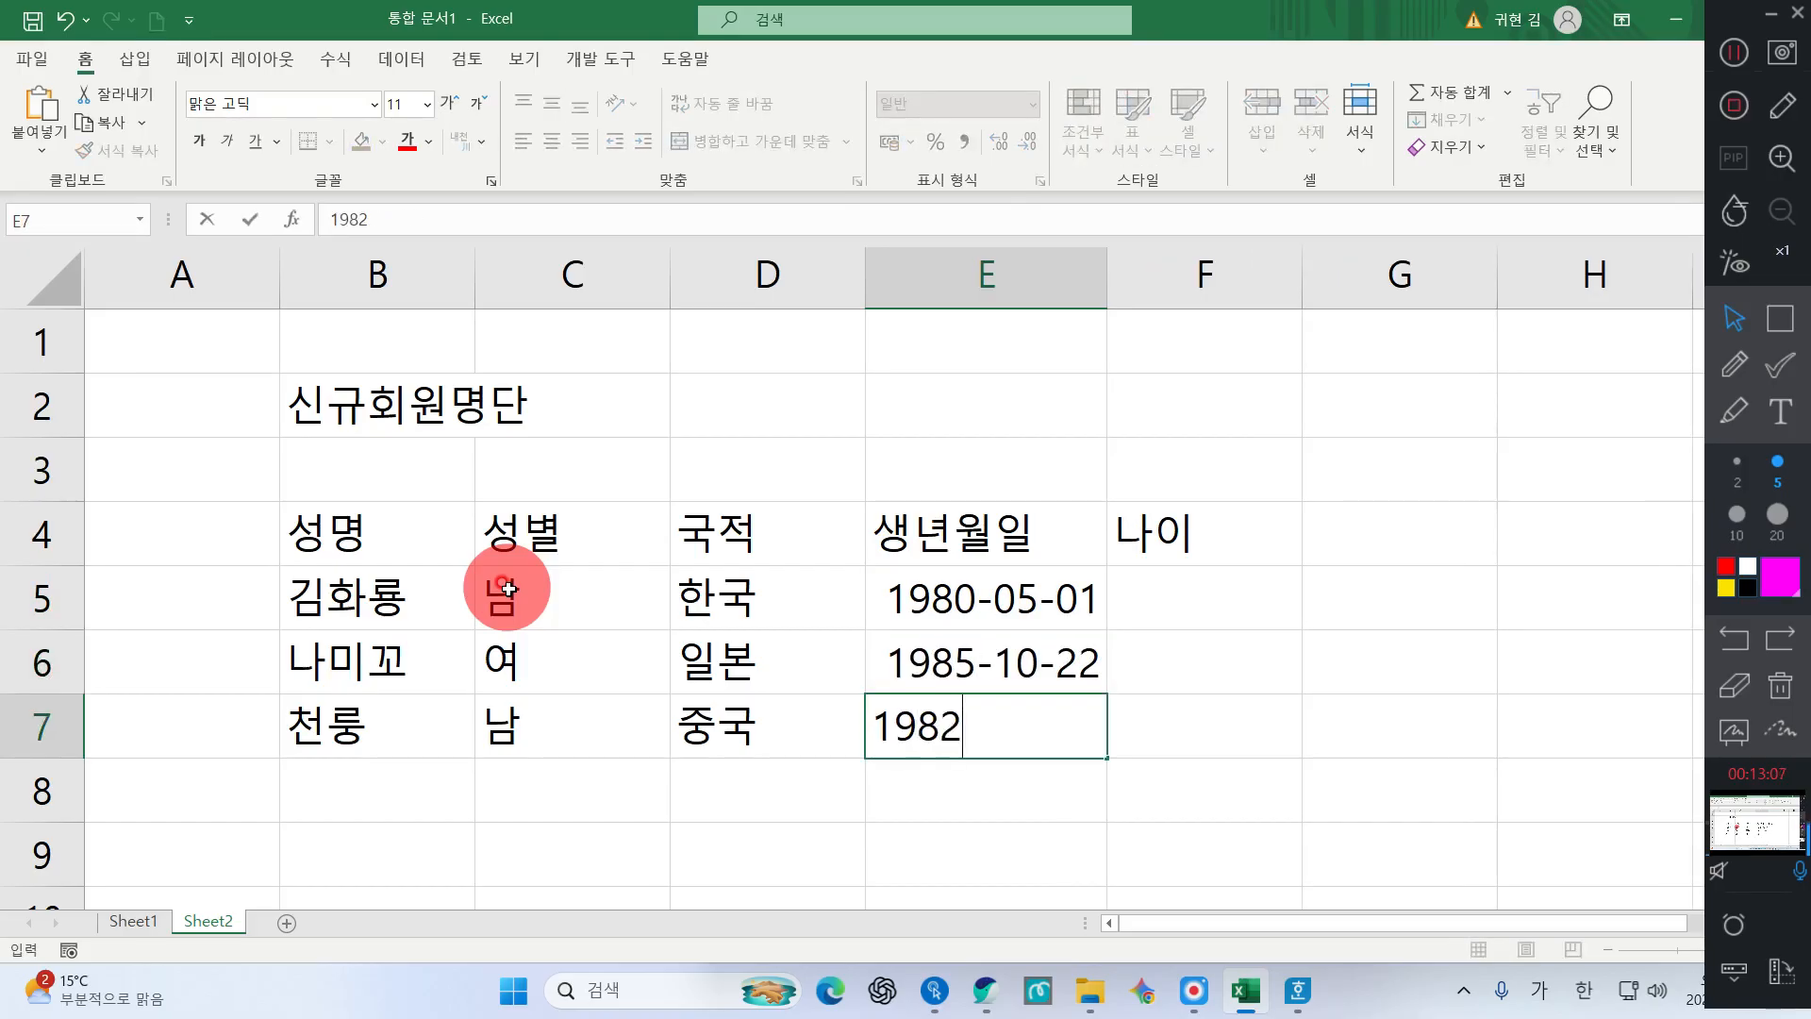
pyautogui.write('-07-18')
pyautogui.press('Return')
# Enter ages 34, 39, 32 in F5:F7, correcting the mistyped third age
pyautogui.press('Right')
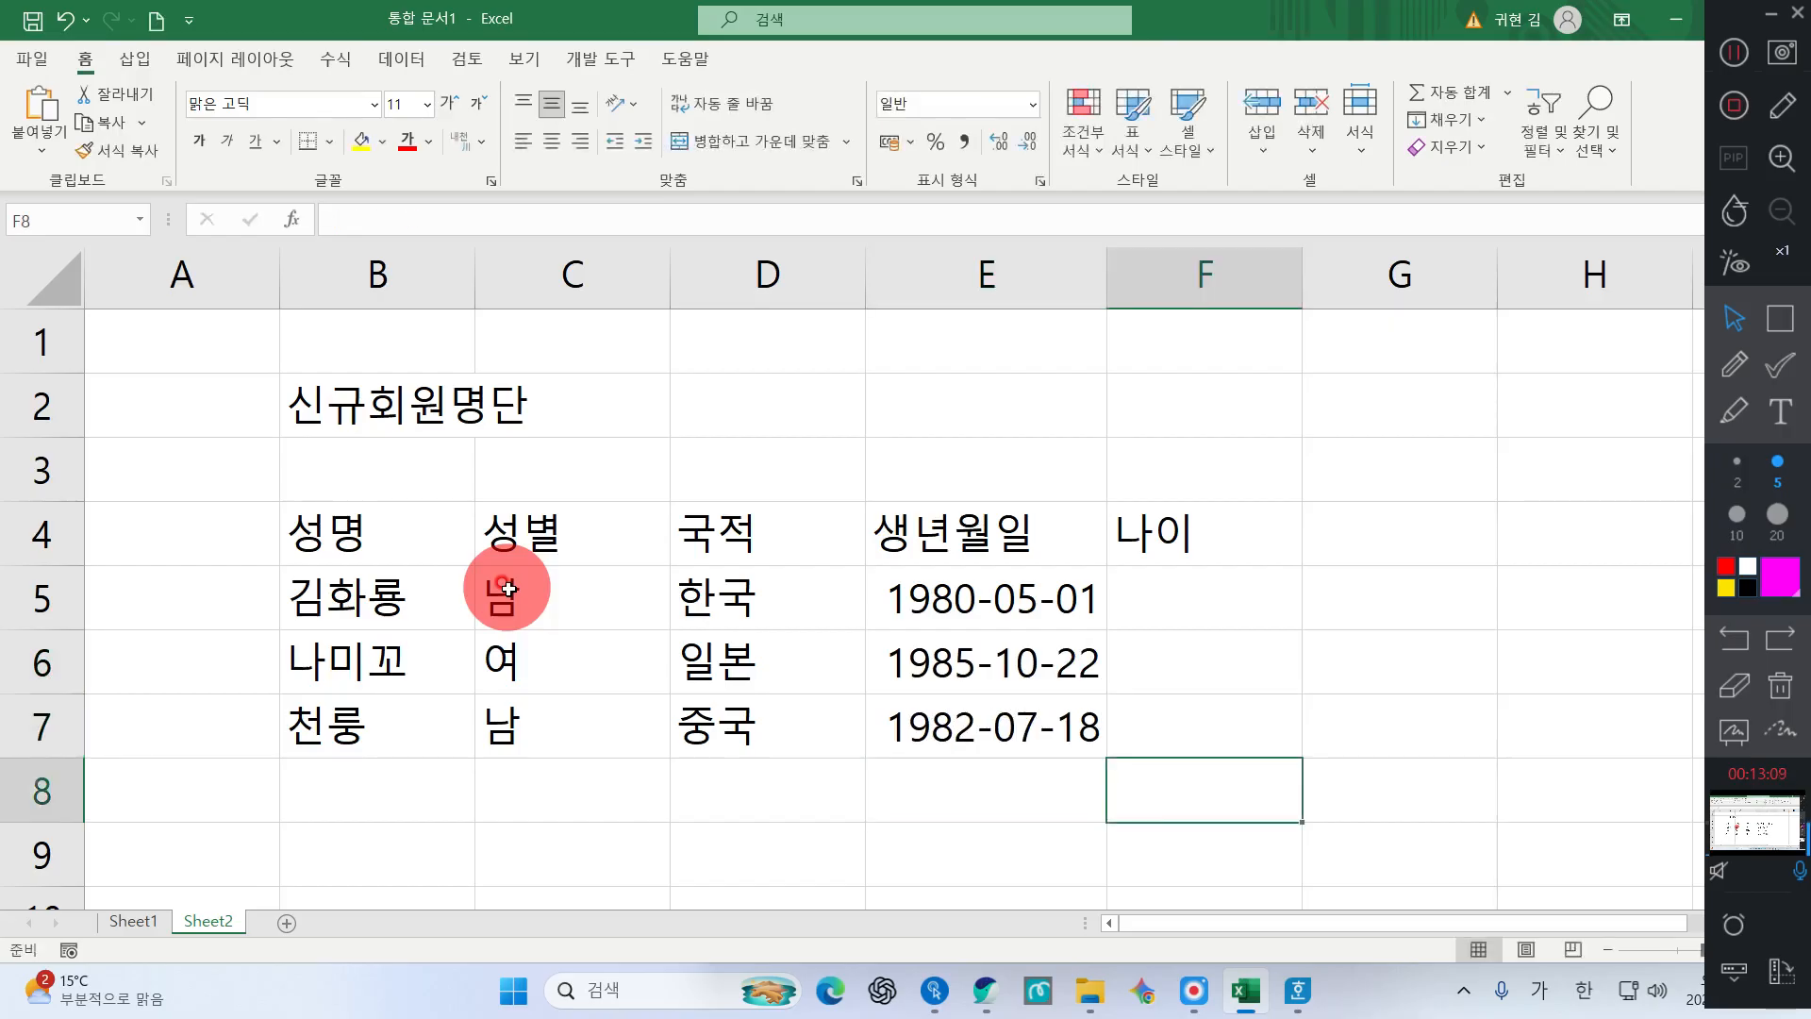
pyautogui.press('Up')
pyautogui.press('Up')
pyautogui.press('Up')
pyautogui.write('34')
pyautogui.press('Return')
pyautogui.write('39')
pyautogui.press('Return')
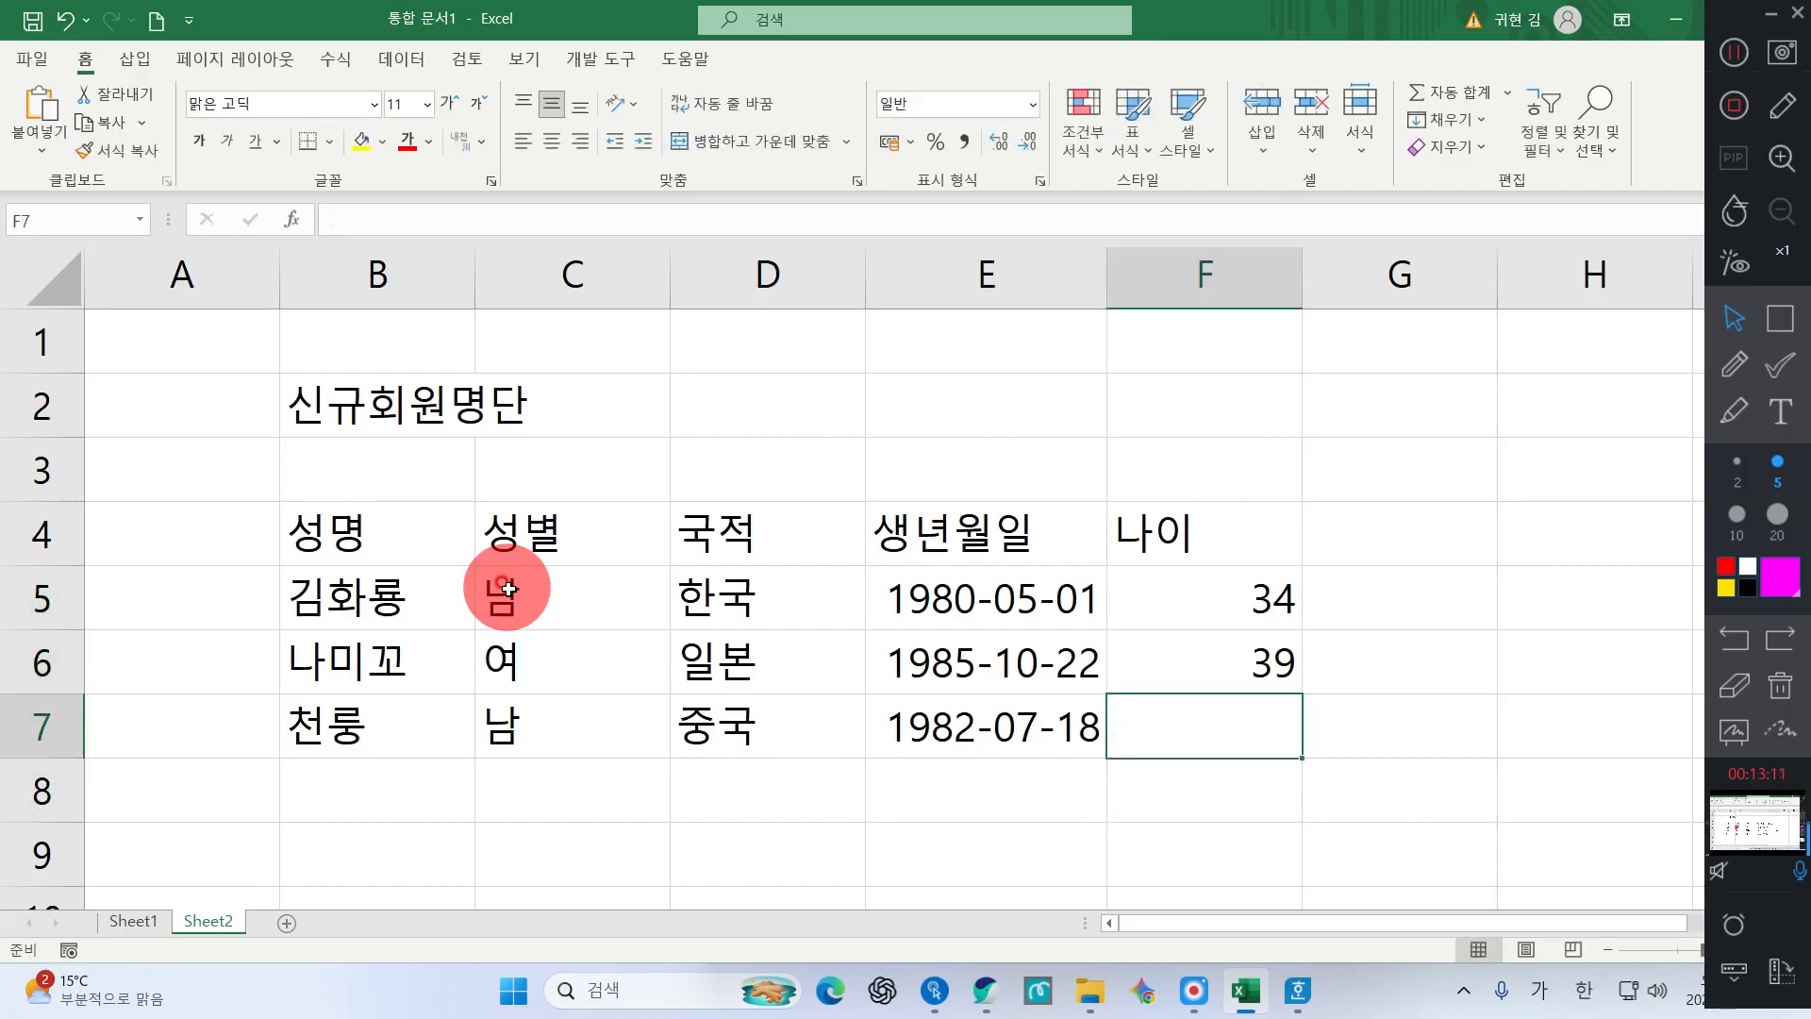
pyautogui.write('332')
pyautogui.press('Return')
pyautogui.press('Up')
pyautogui.write('32')
pyautogui.press('Return')
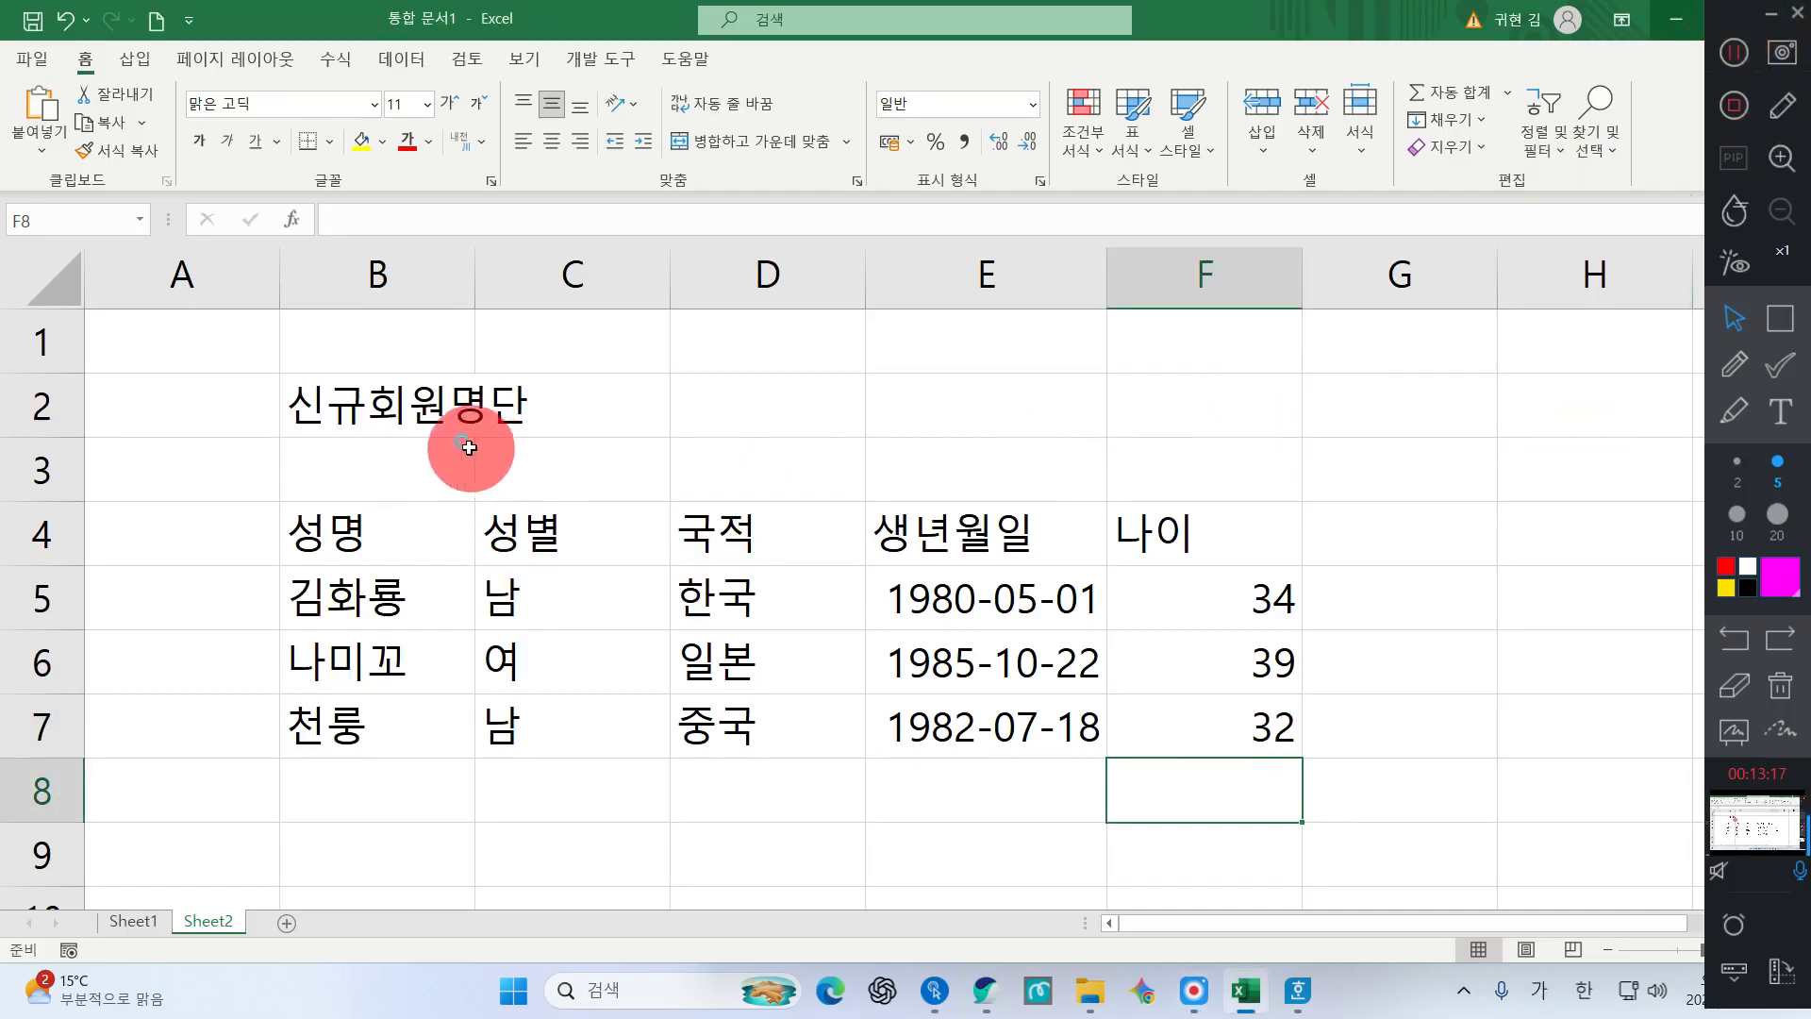
# Select cell B2 holding the 신규회원명단 title
pyautogui.click(429, 445)
pyautogui.click(443, 408)
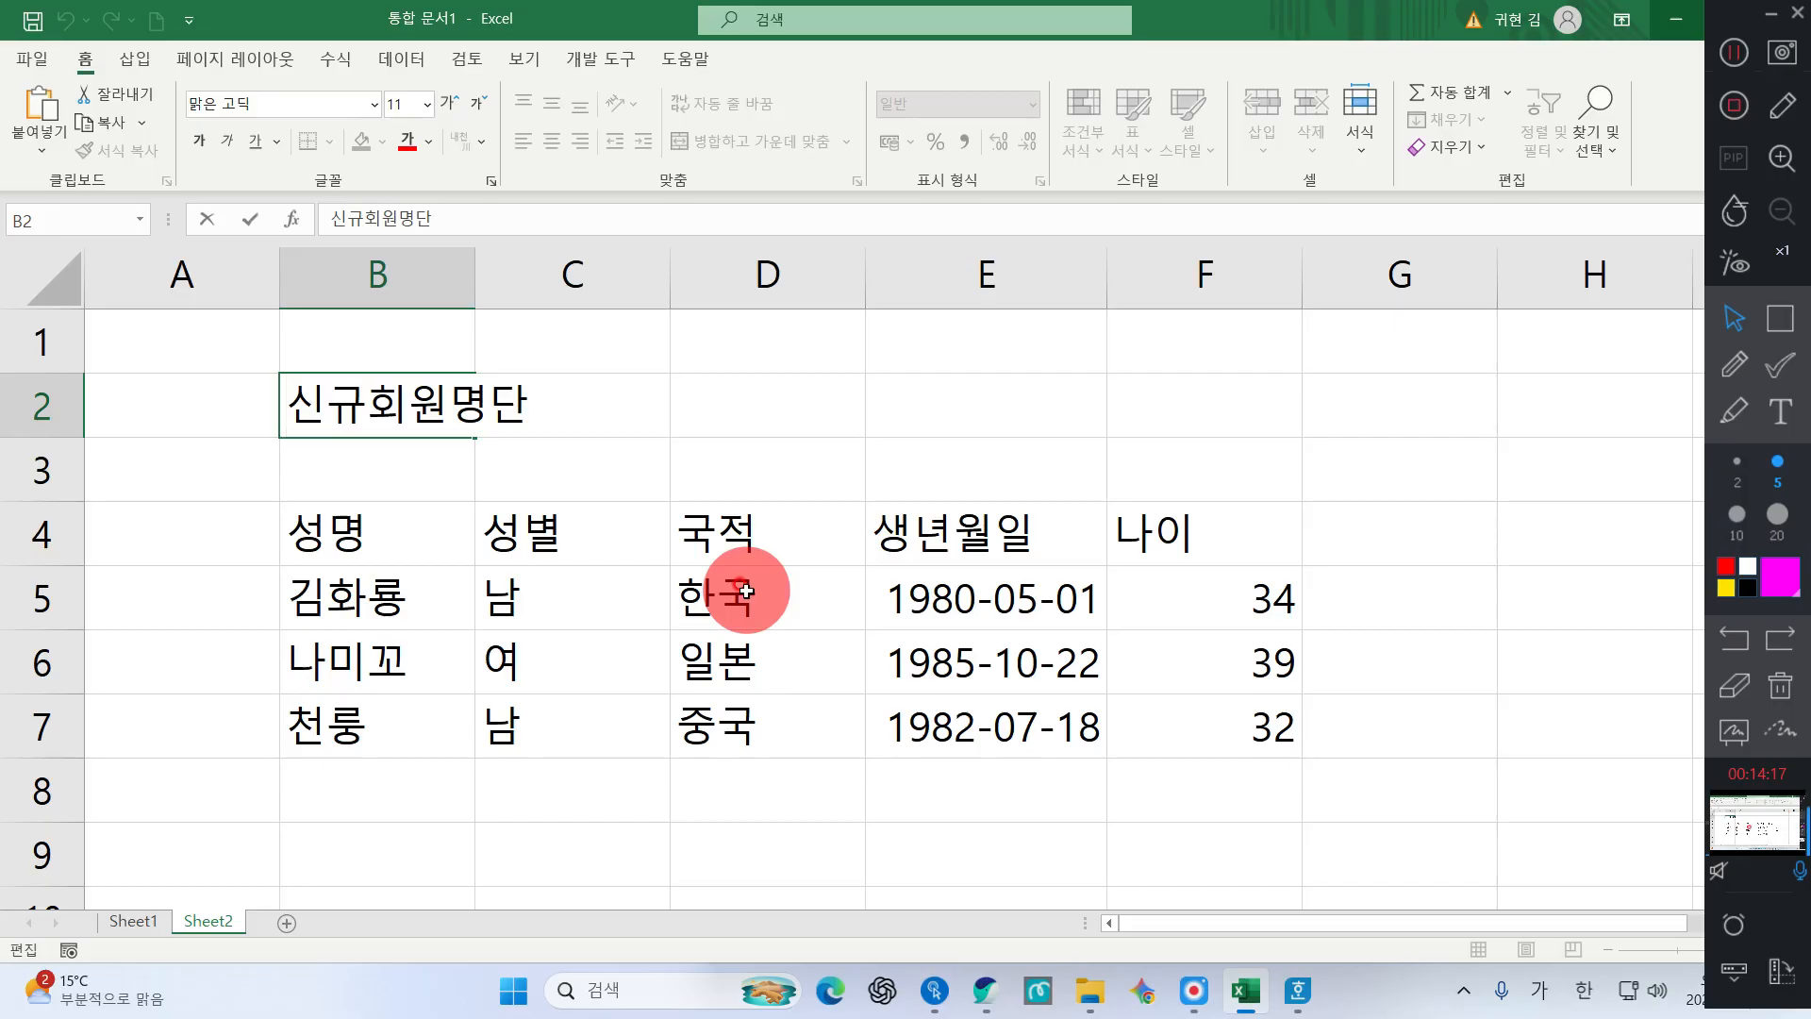
# Type ㅁ before 신규회원명단 and bring up its special-symbol candidates with the Hanja key
pyautogui.write('ㅁ')
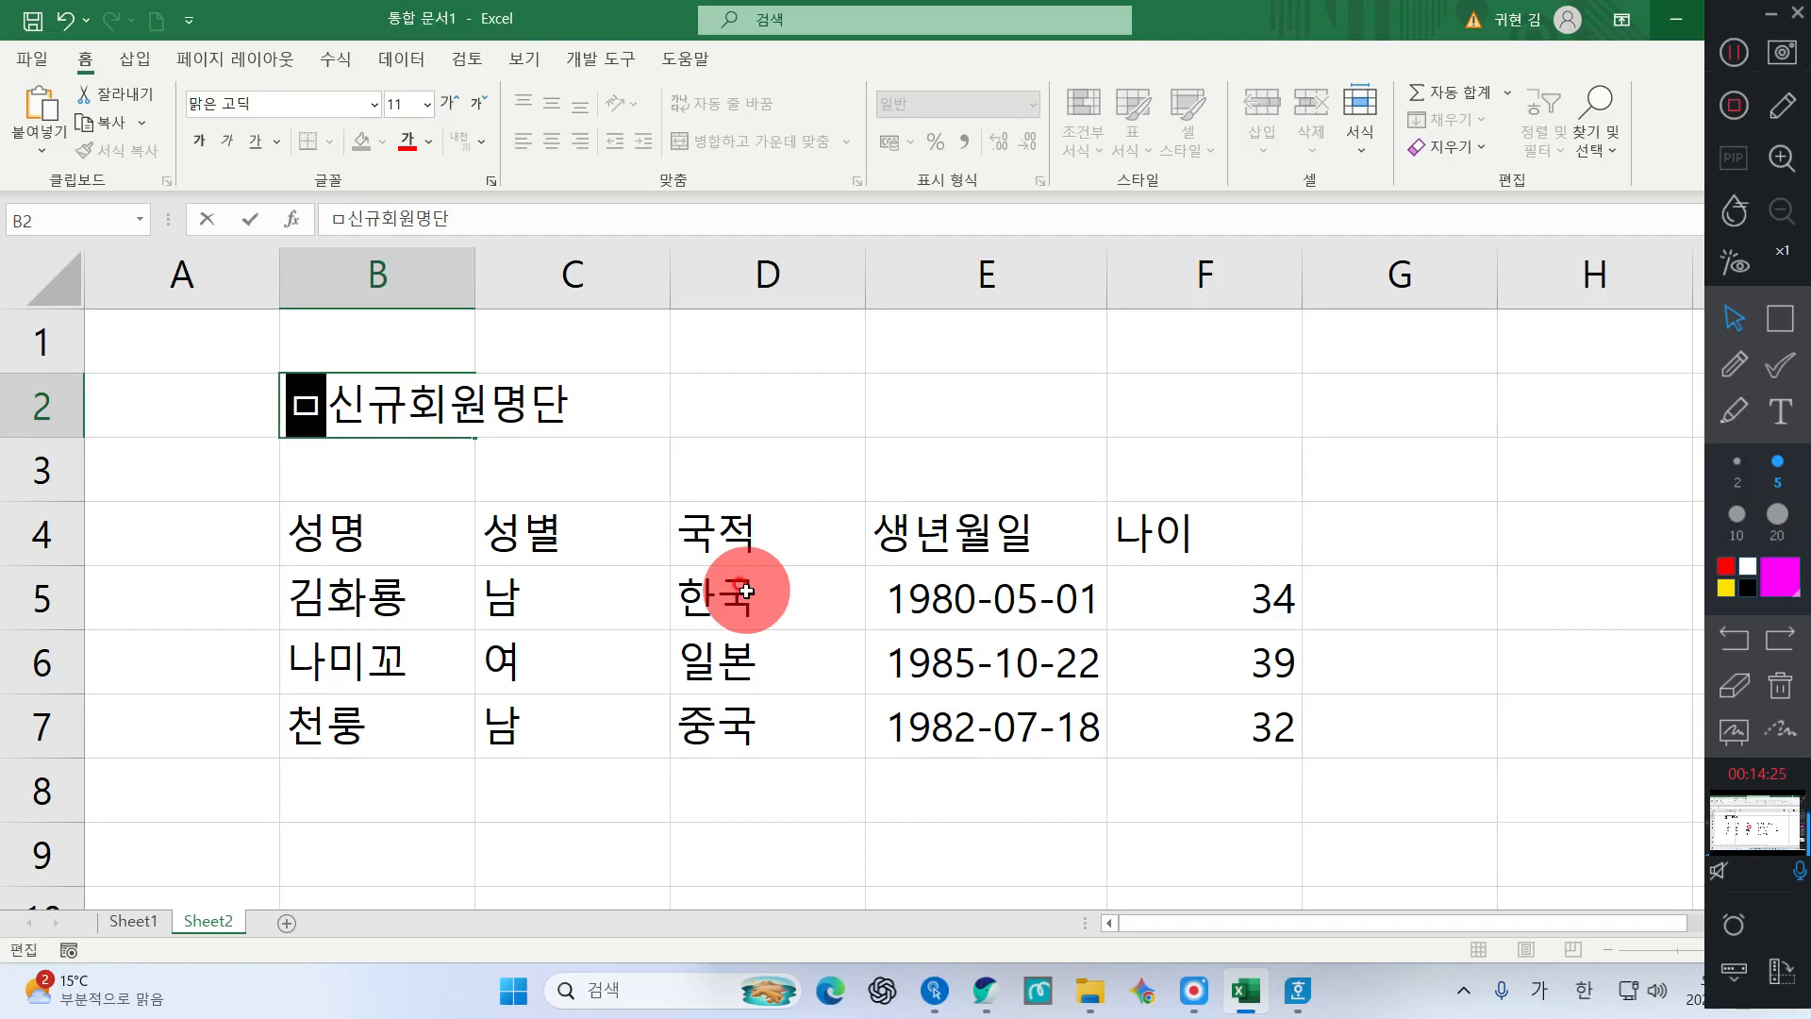
pyautogui.press('Hangul_Hanja')
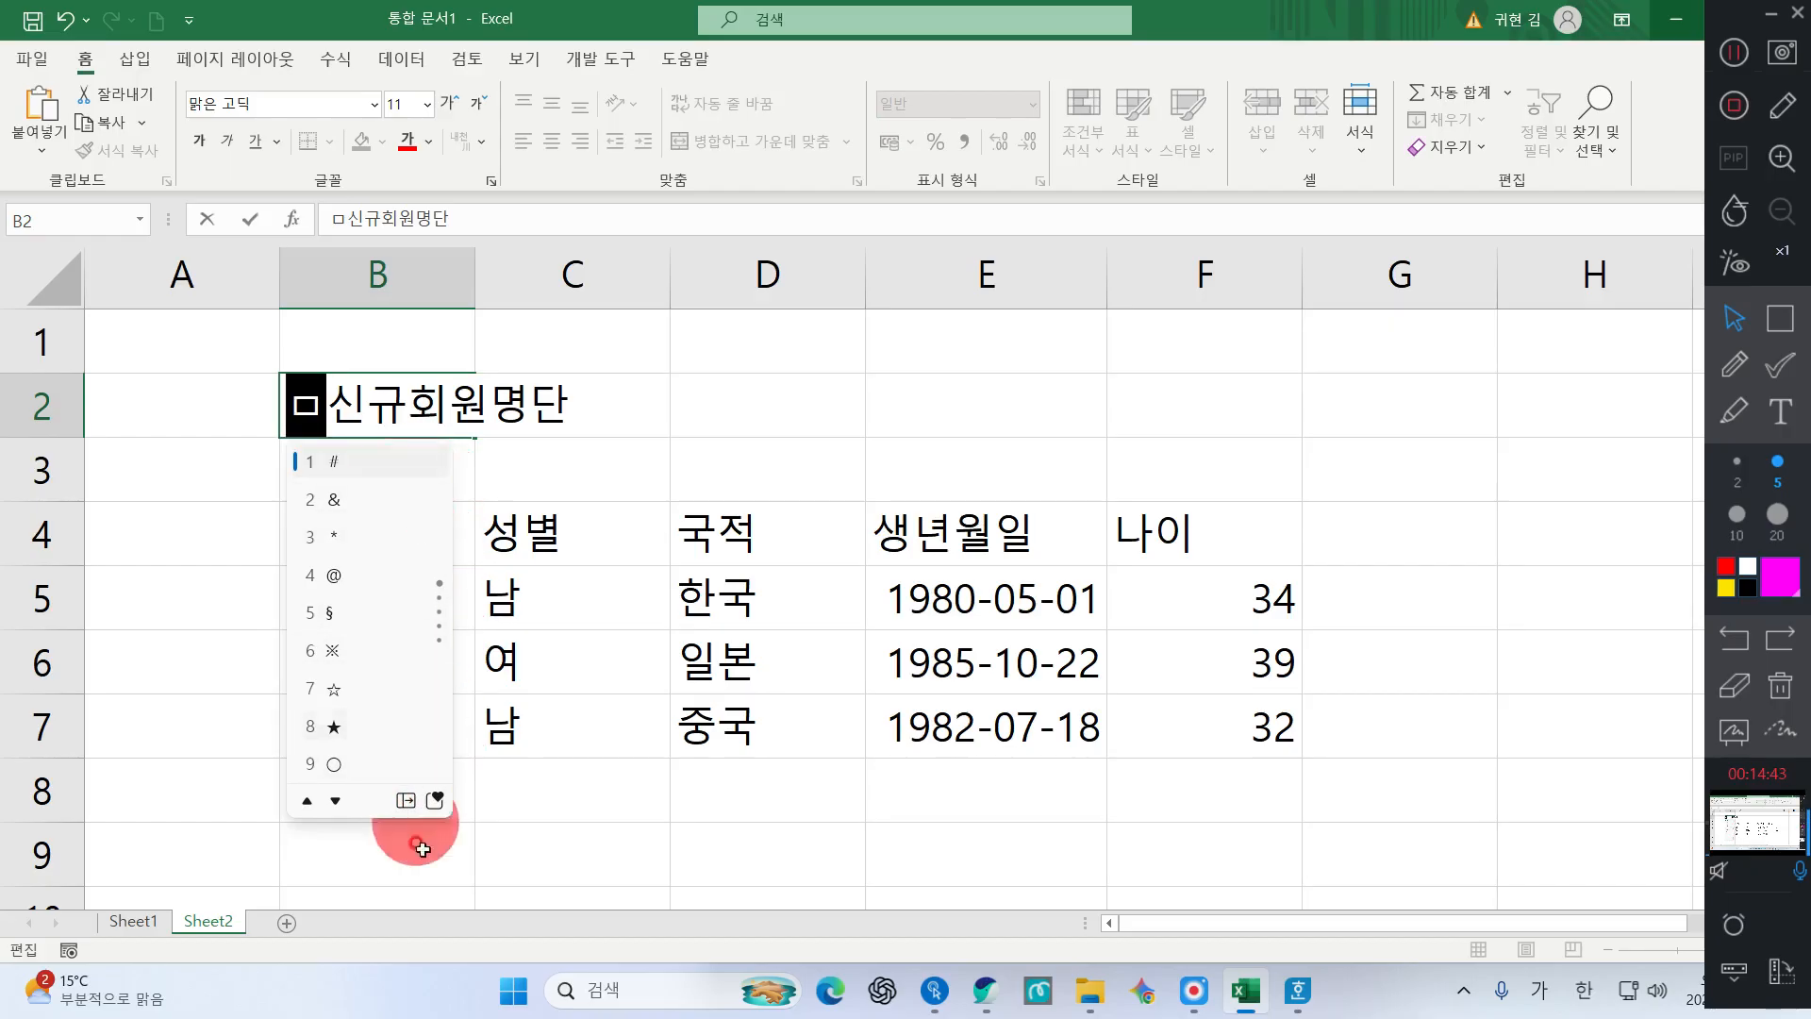
# Insert ◐ from page 2 of the expanded symbol table at the start of the 신규회원명단 title
pyautogui.click(402, 800)
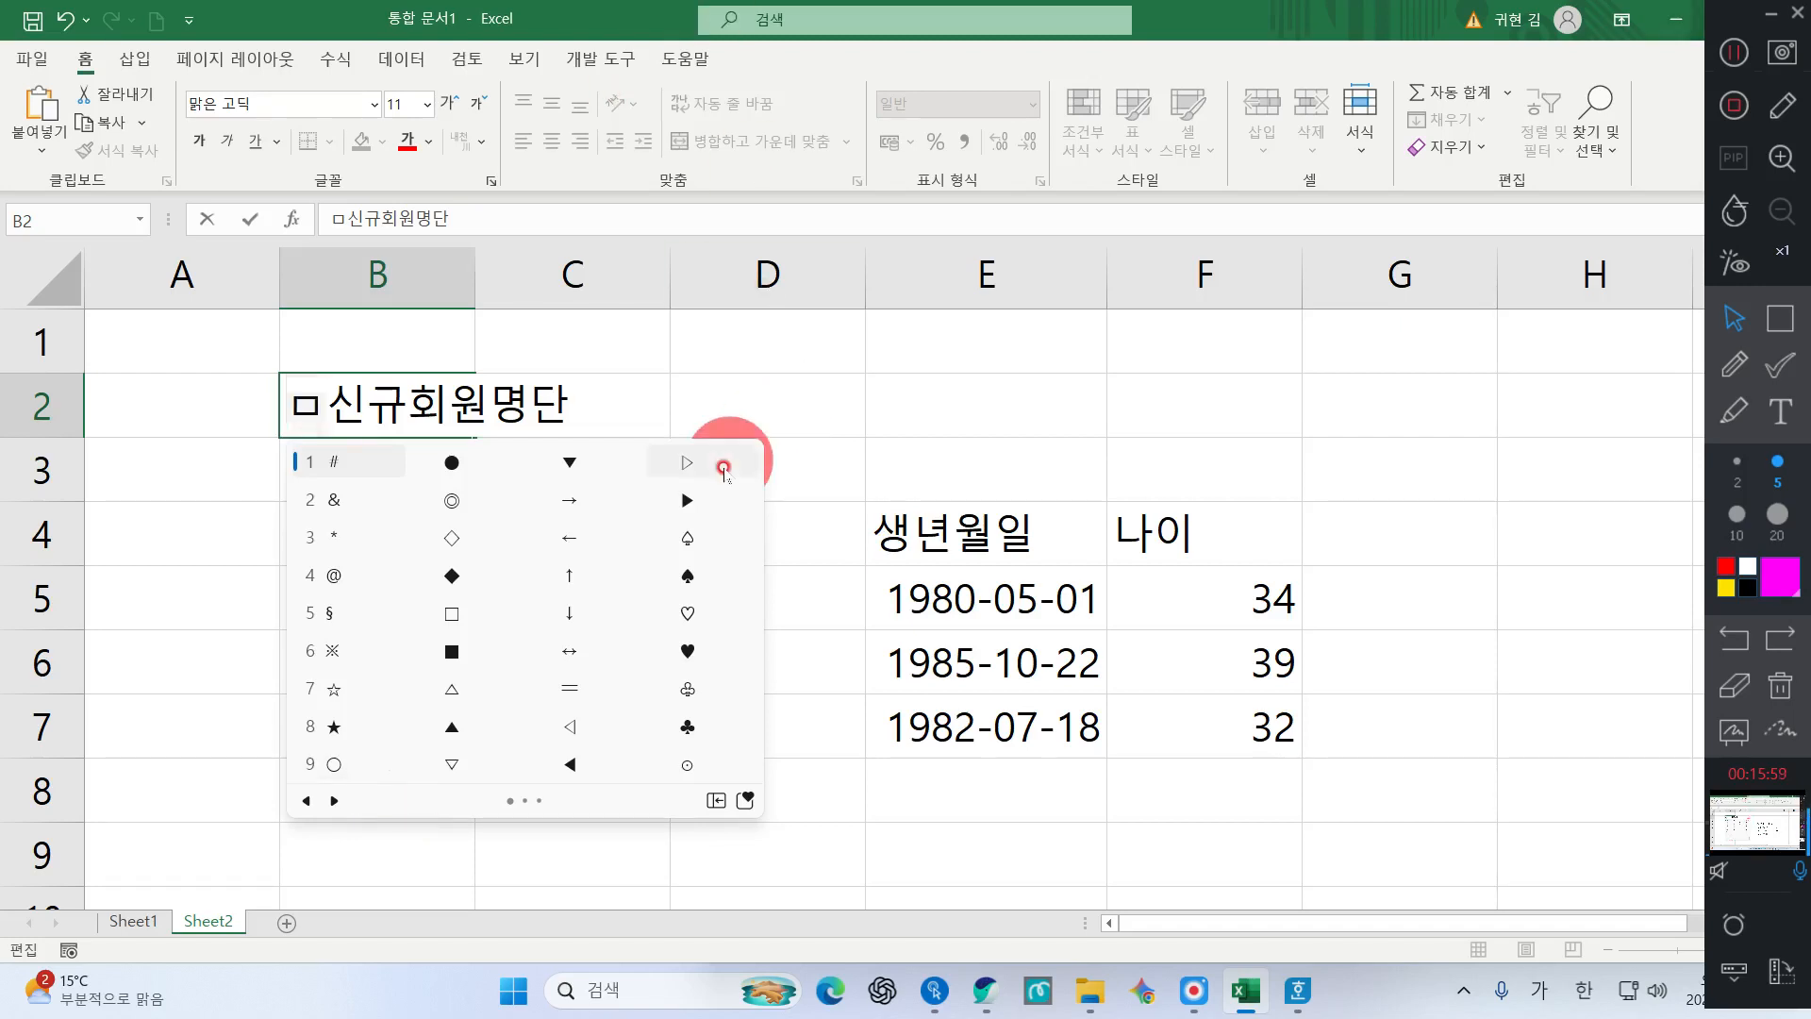
pyautogui.click(333, 800)
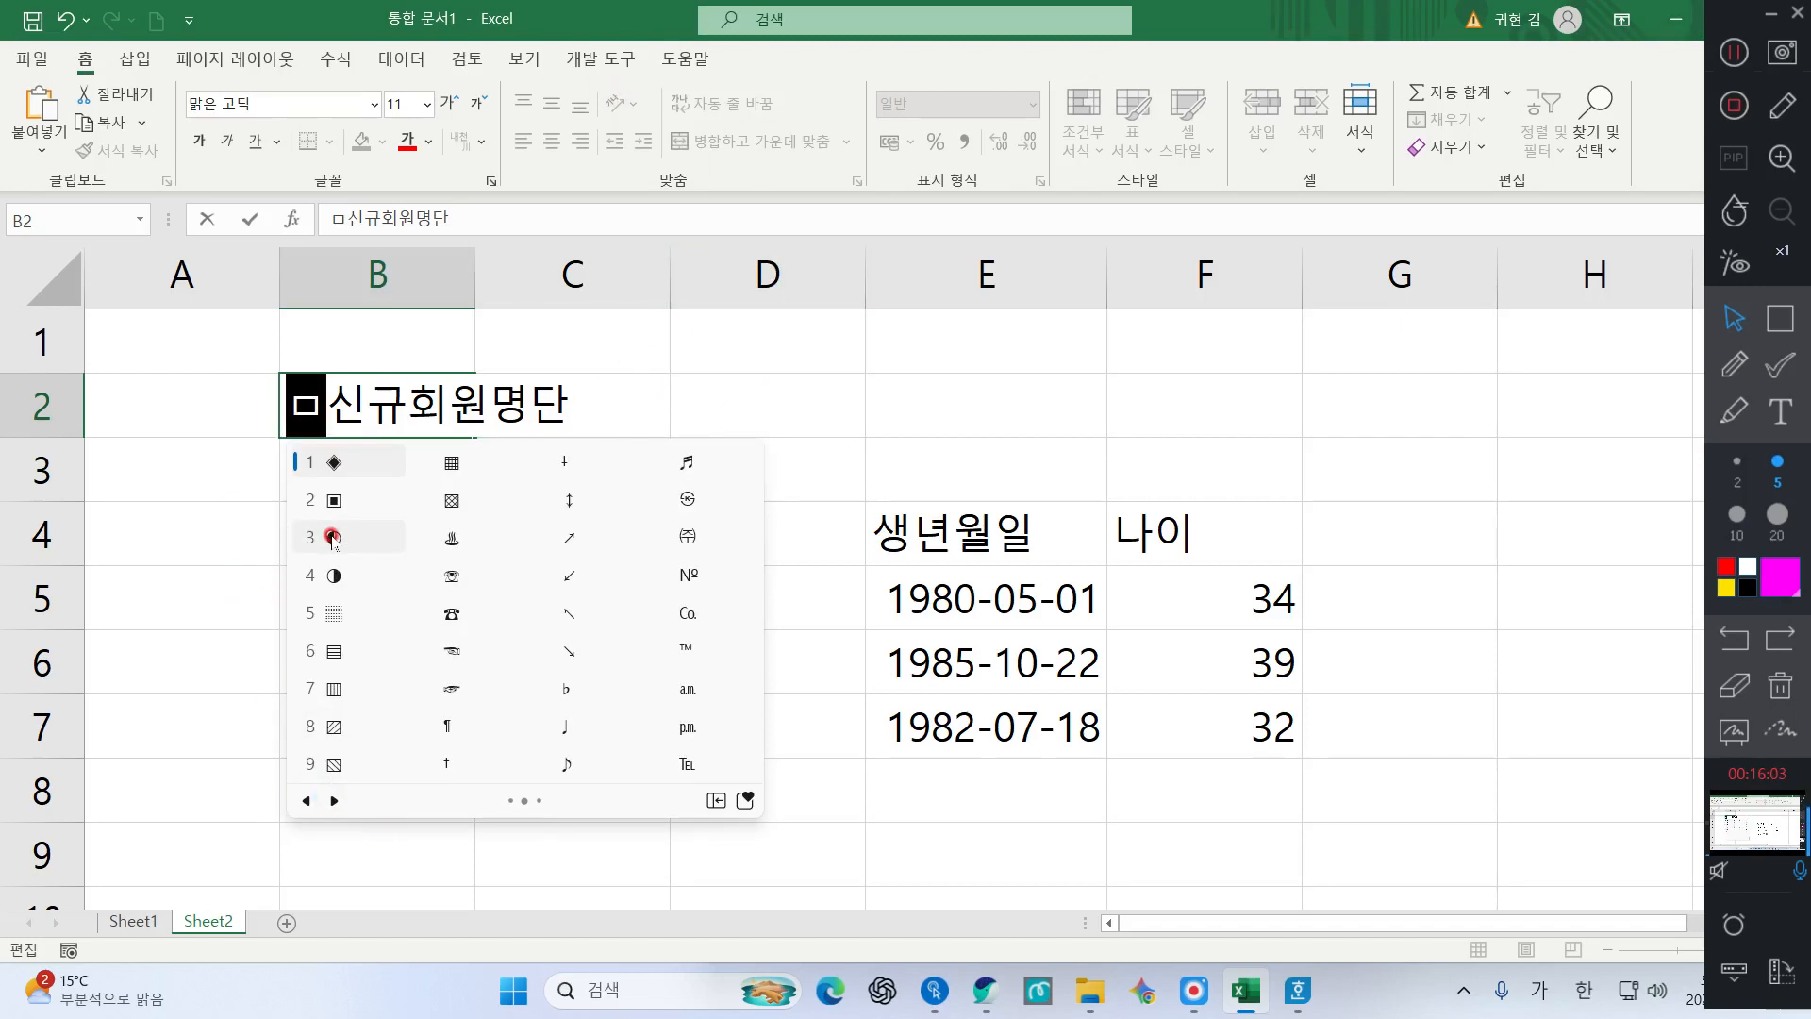
pyautogui.click(332, 536)
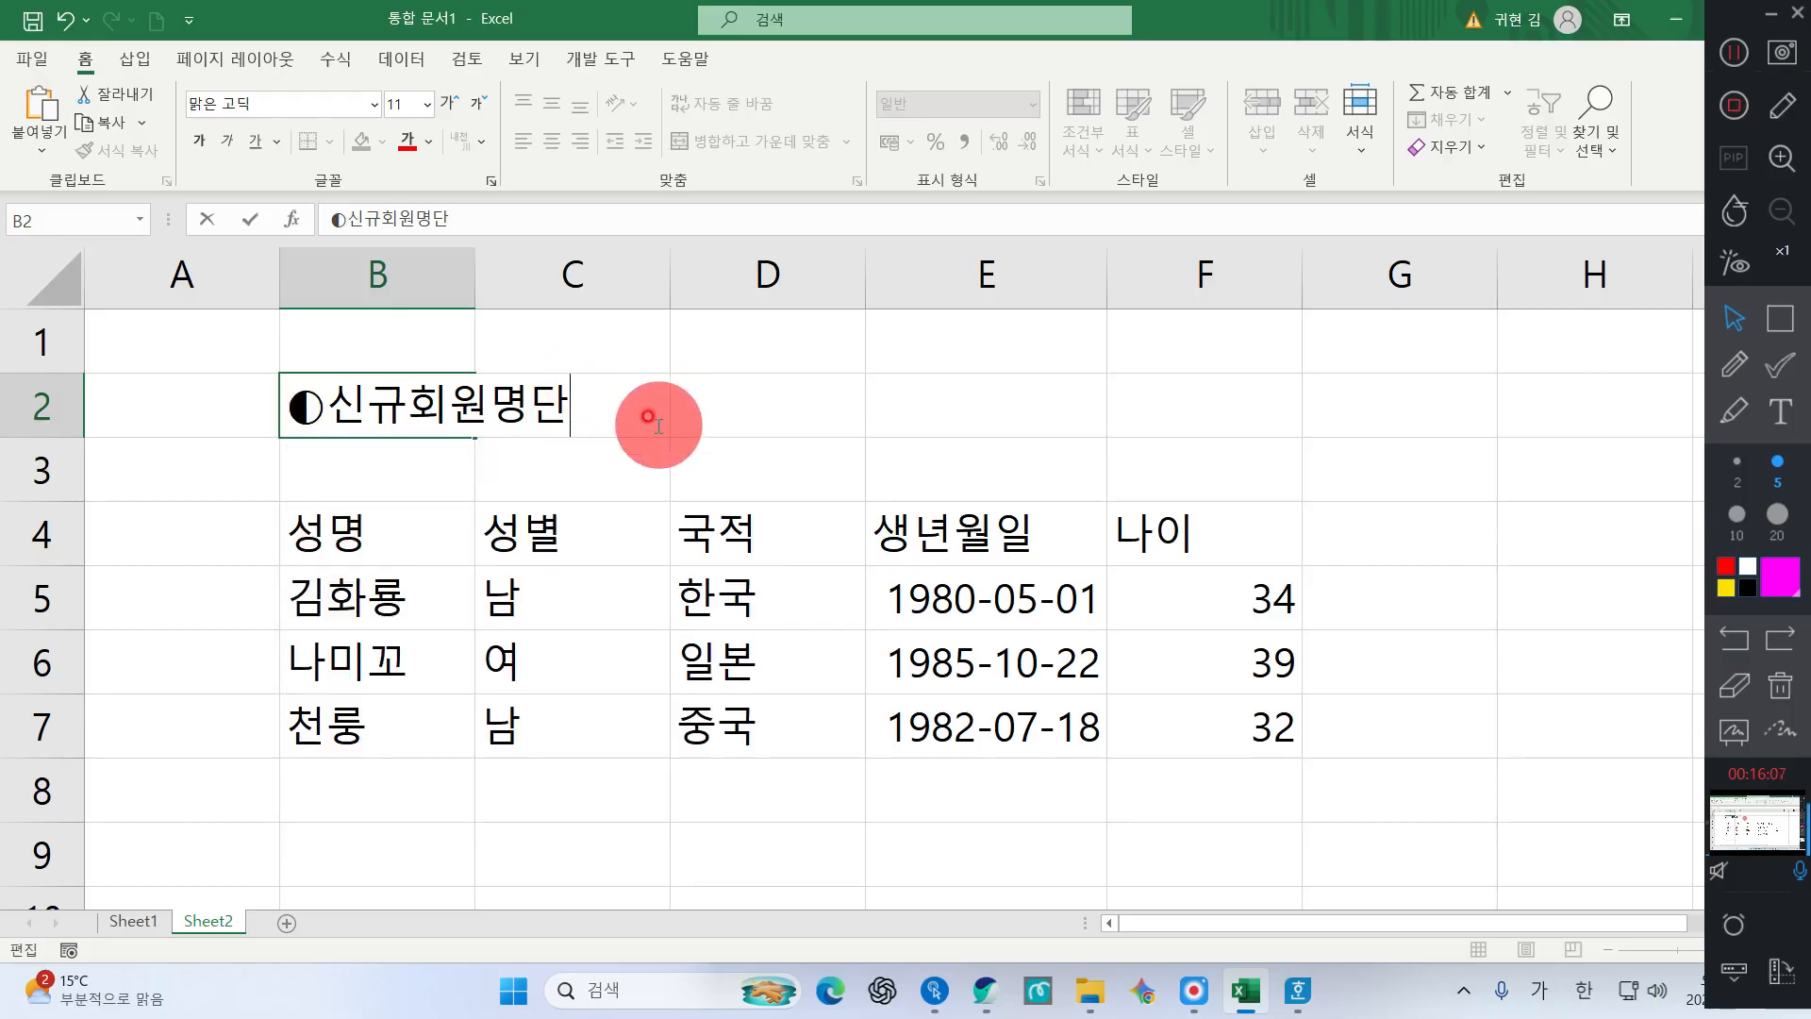
# Bring up the ㅁ symbol grid at the end of the B2 title, zooming in to view it
pyautogui.press('super+plus')
pyautogui.press('super+plus')
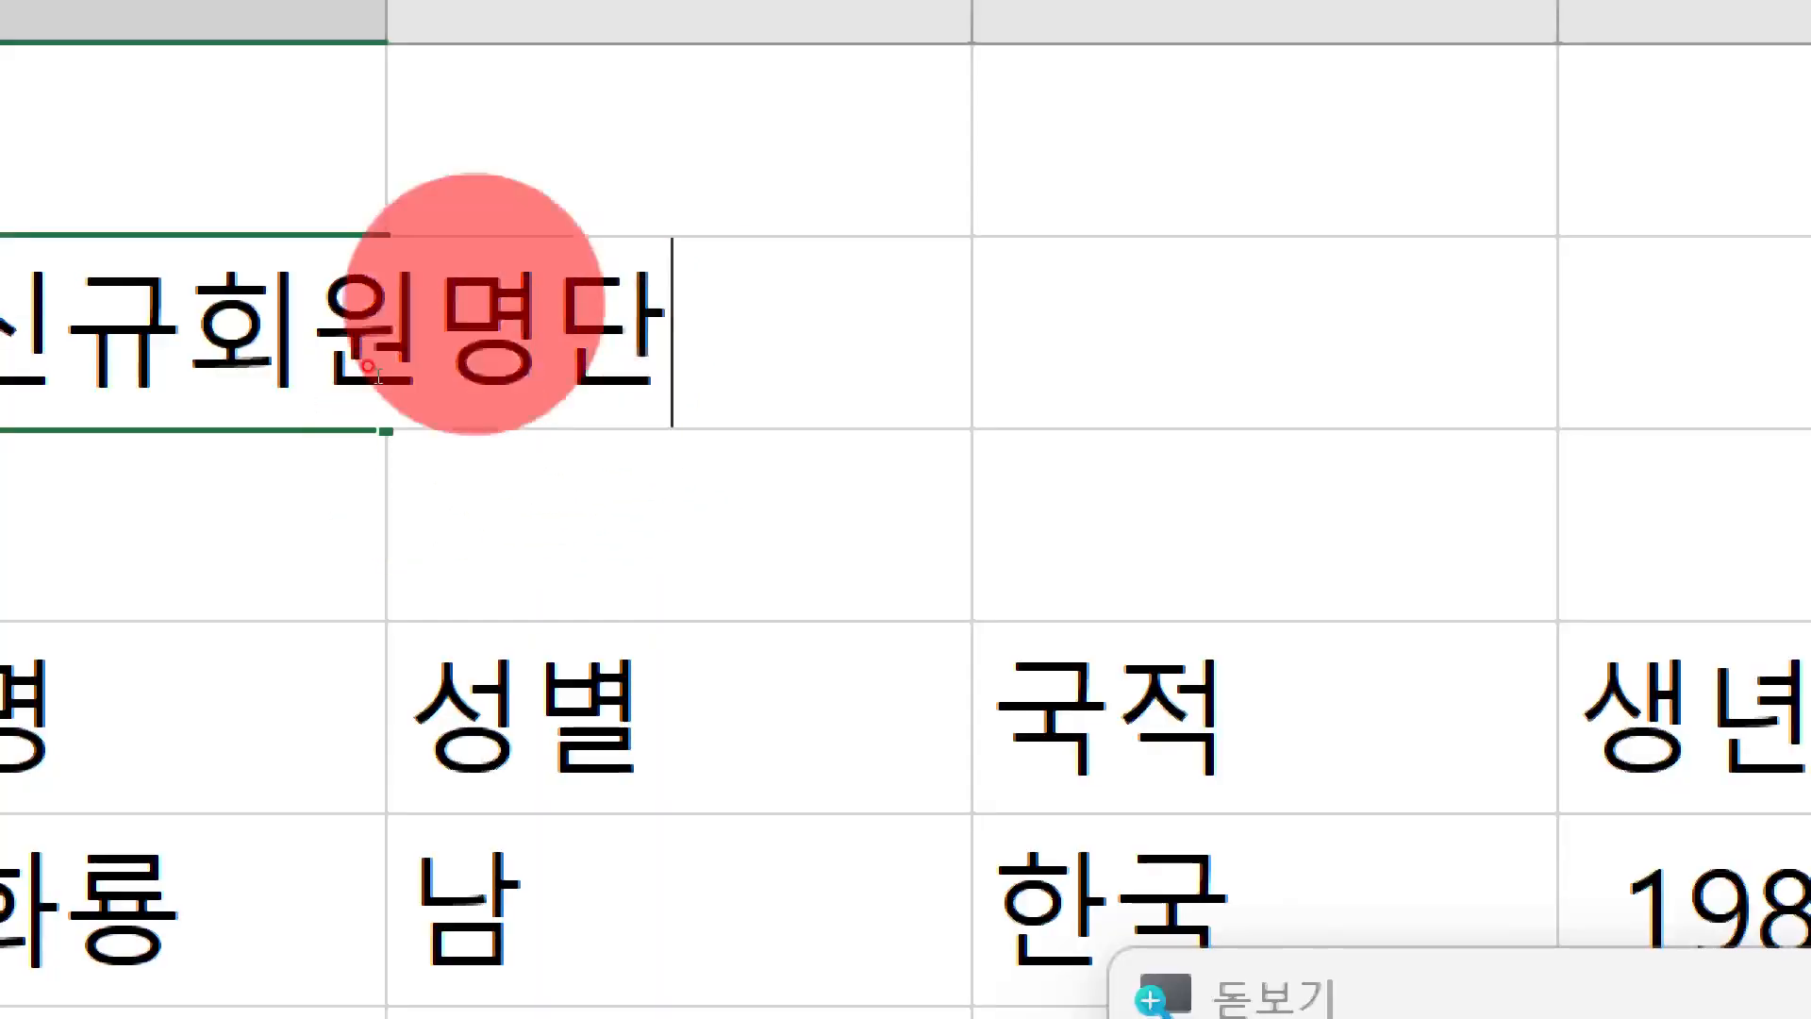
pyautogui.write('ㅁ')
pyautogui.press('Hangul_Hanja')
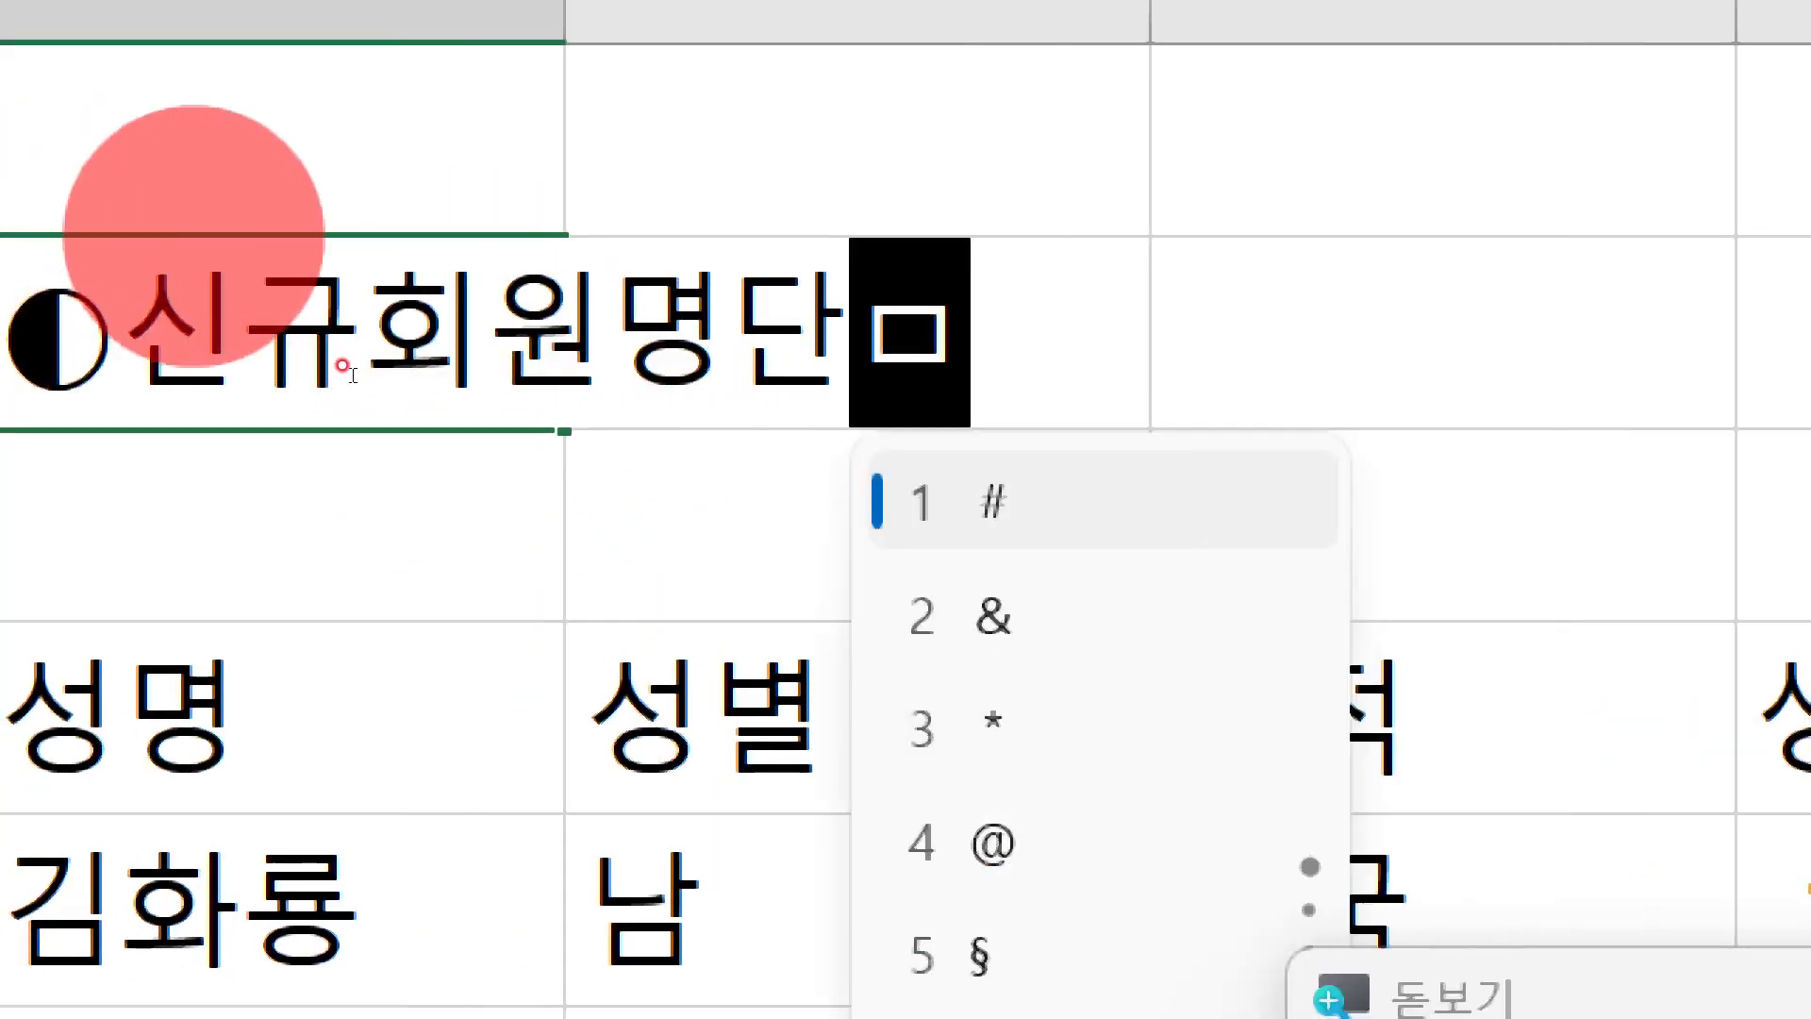
pyautogui.press('Tab')
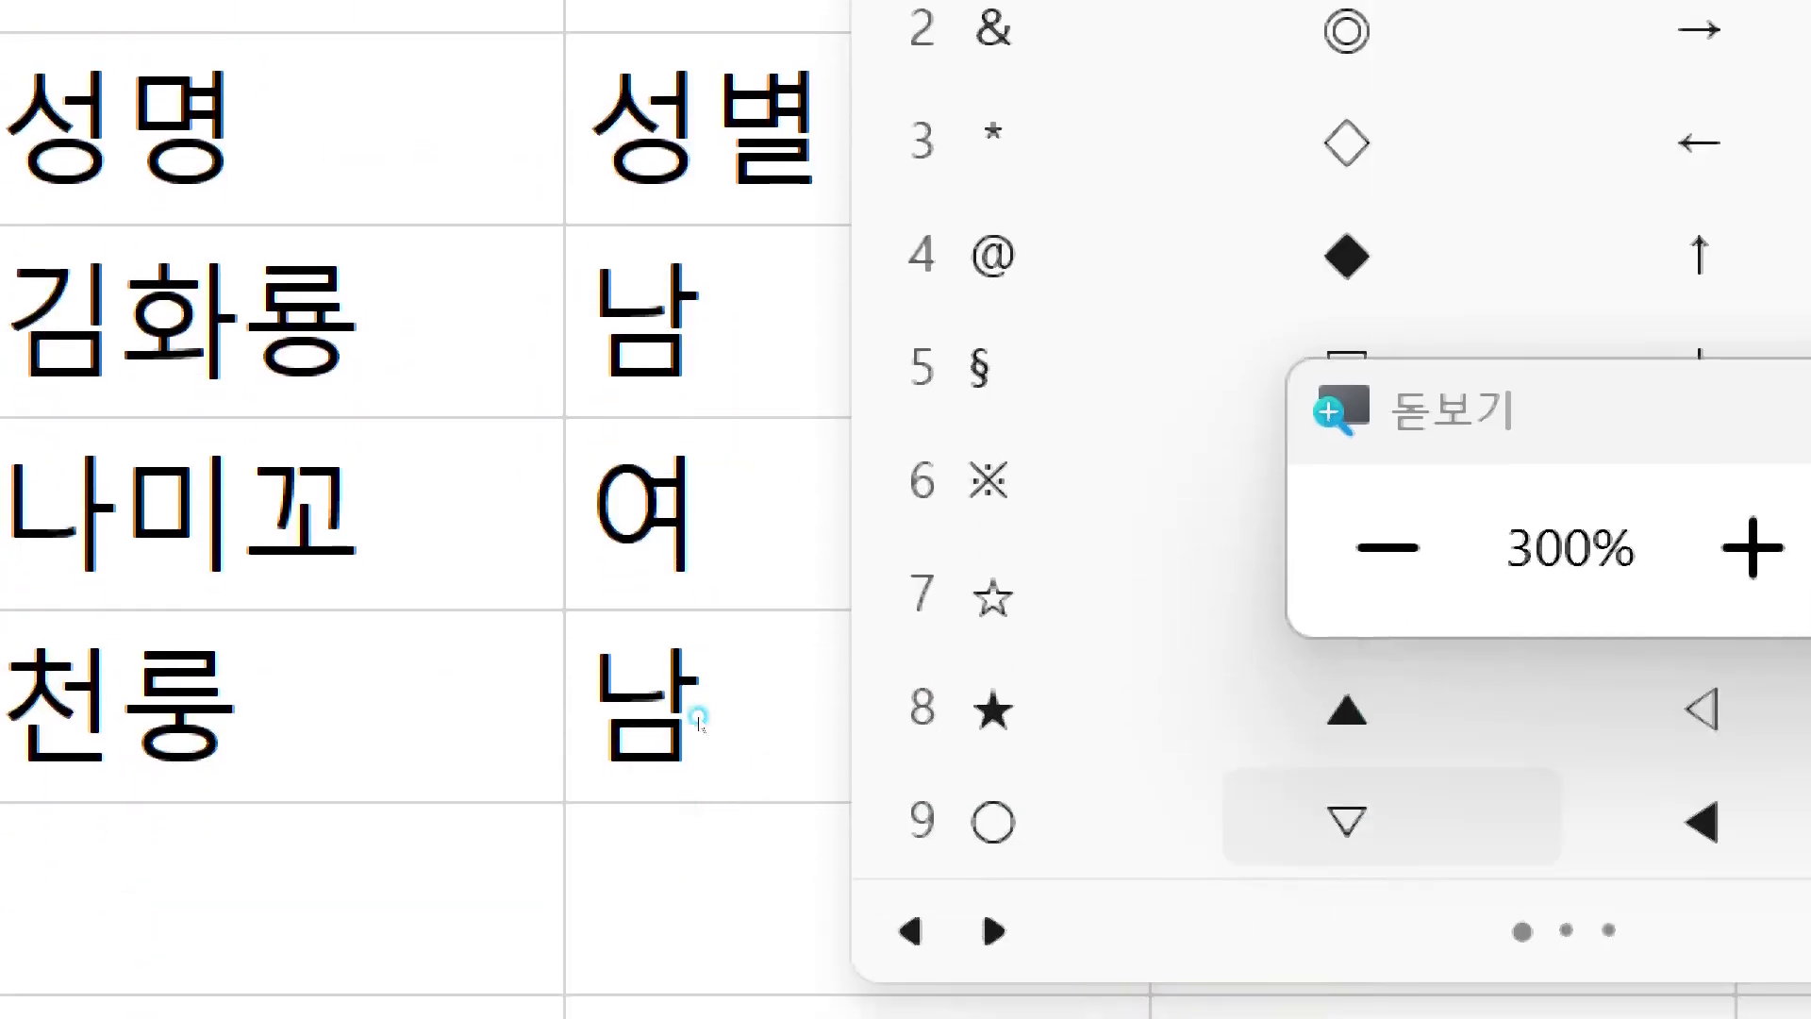
pyautogui.moveTo(839, 621); pyautogui.dragTo(853, 833)
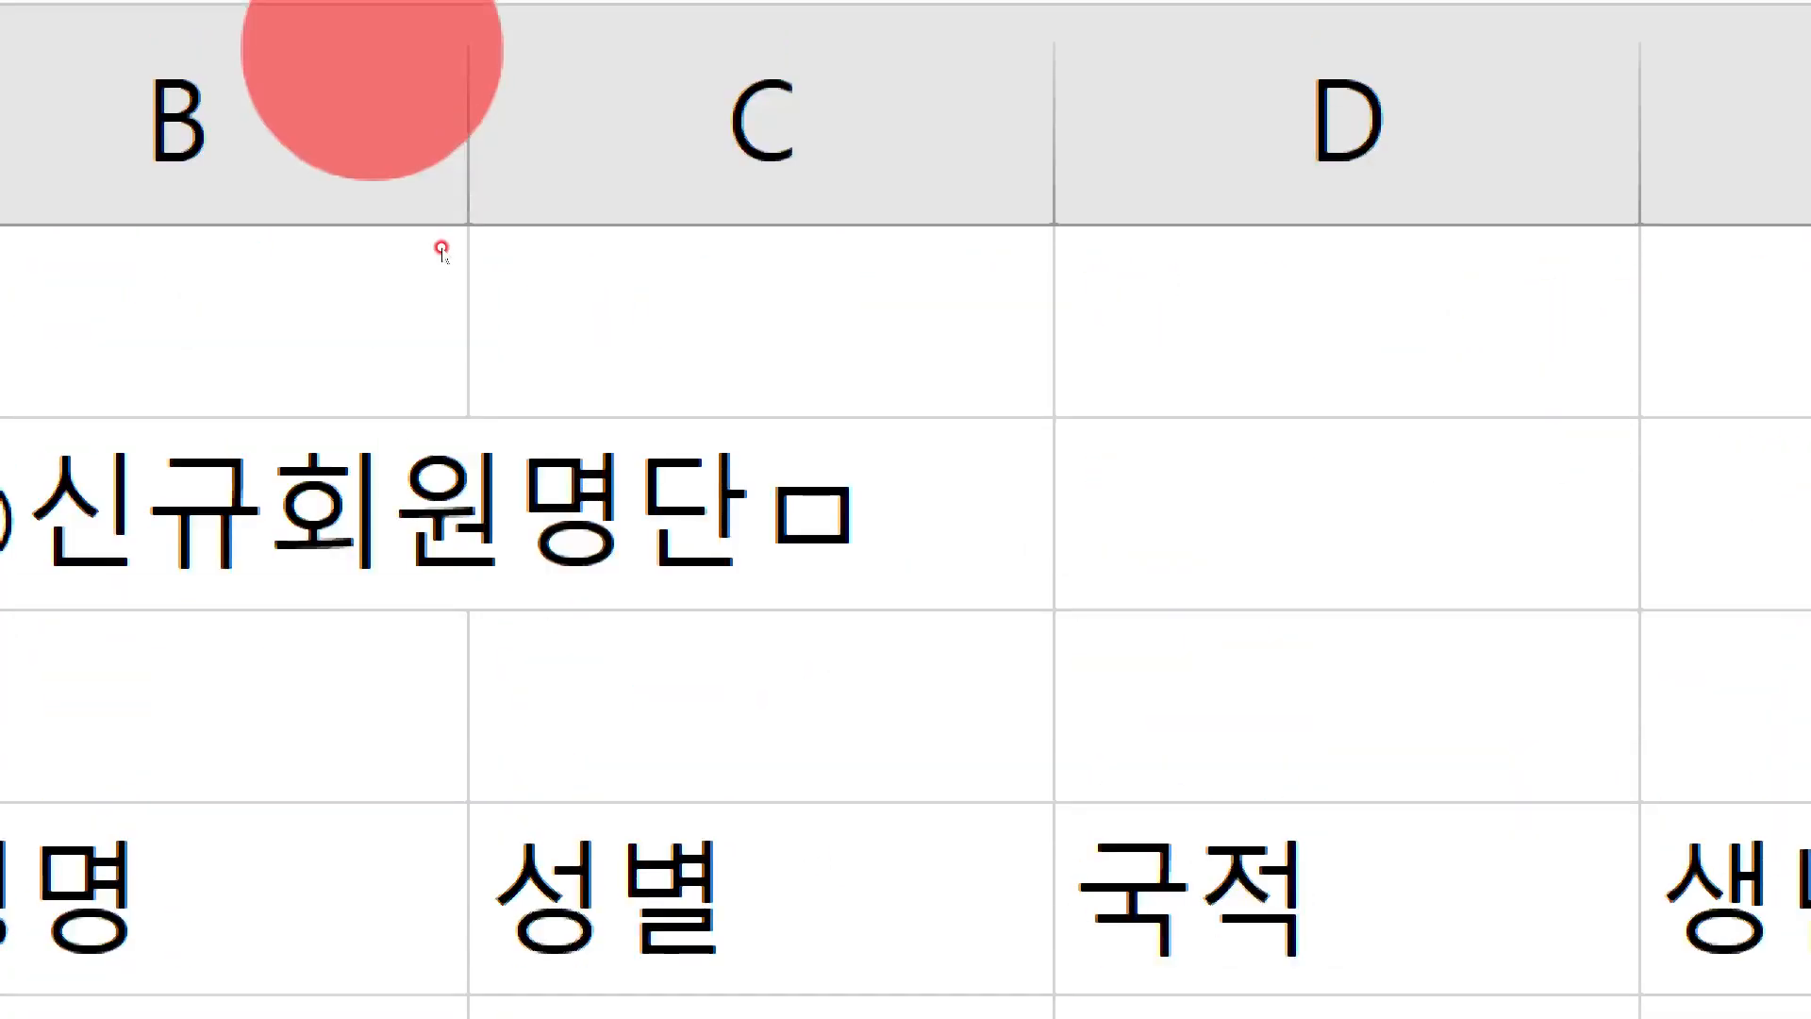
pyautogui.press('super+minus')
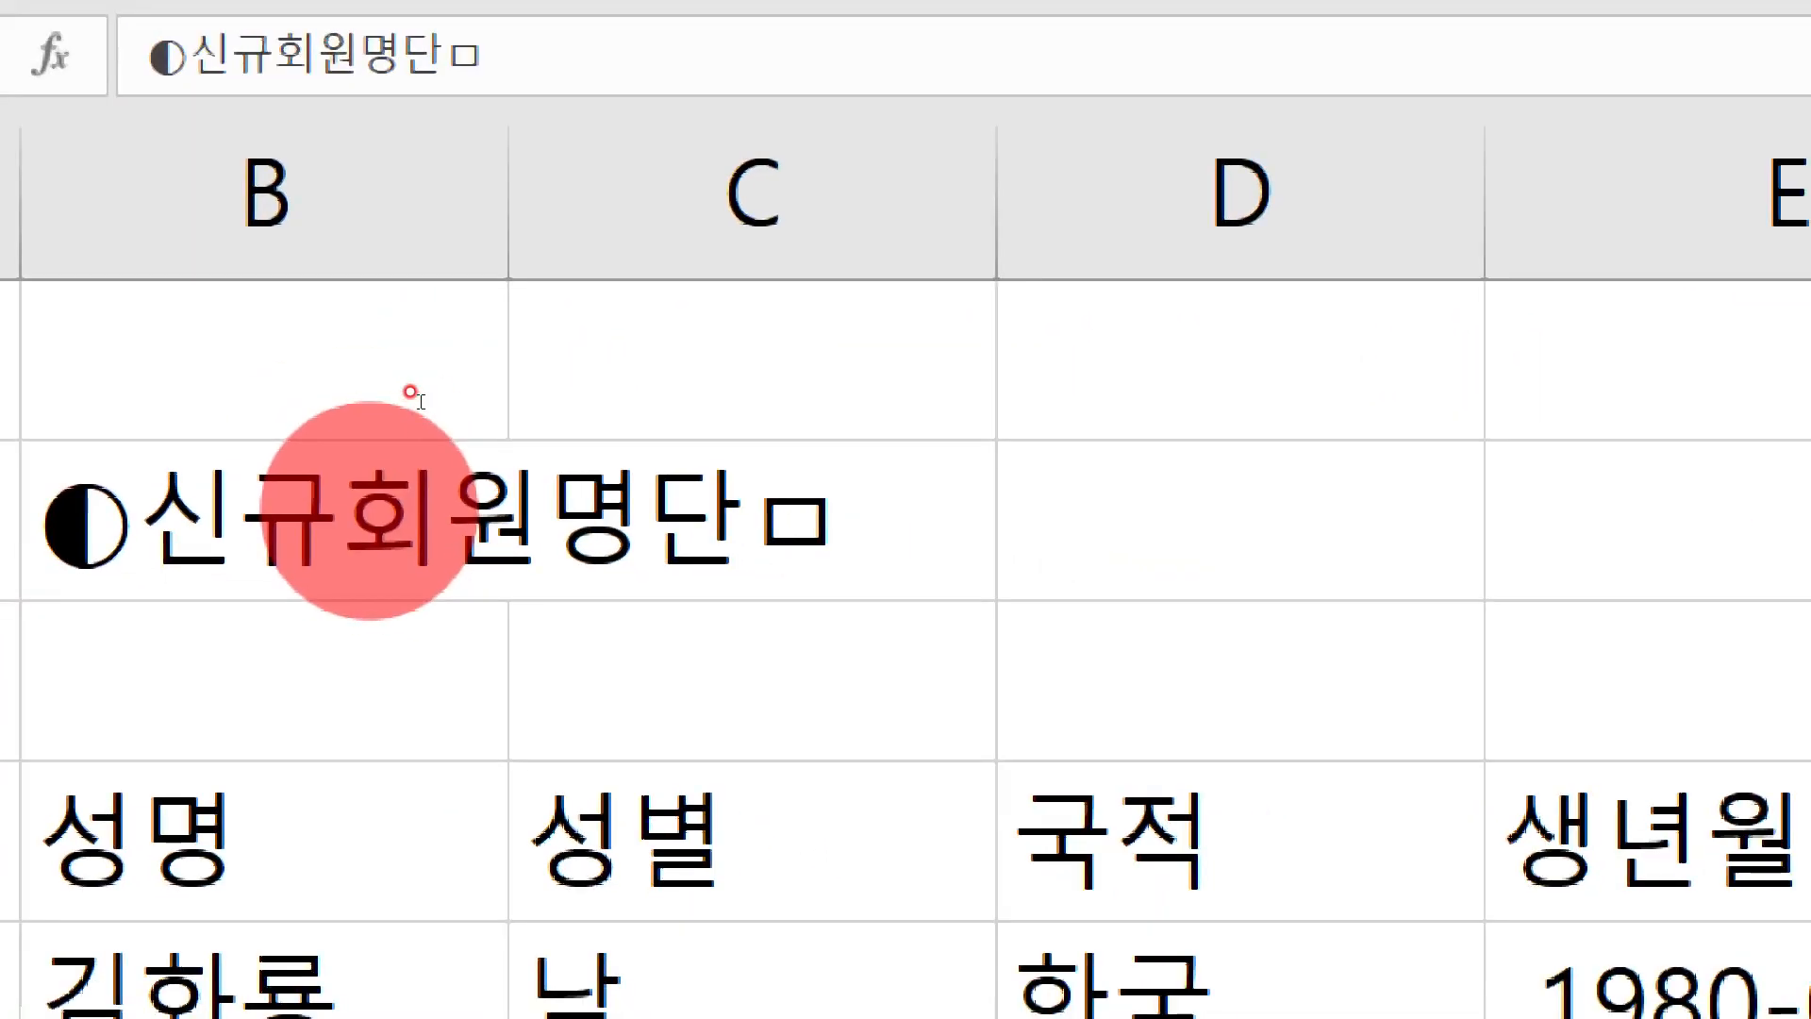
# Remove the leftover ㅁ and a stray 'a' from the end of the B2 title
pyautogui.click(780, 529)
pyautogui.press('BackSpace')
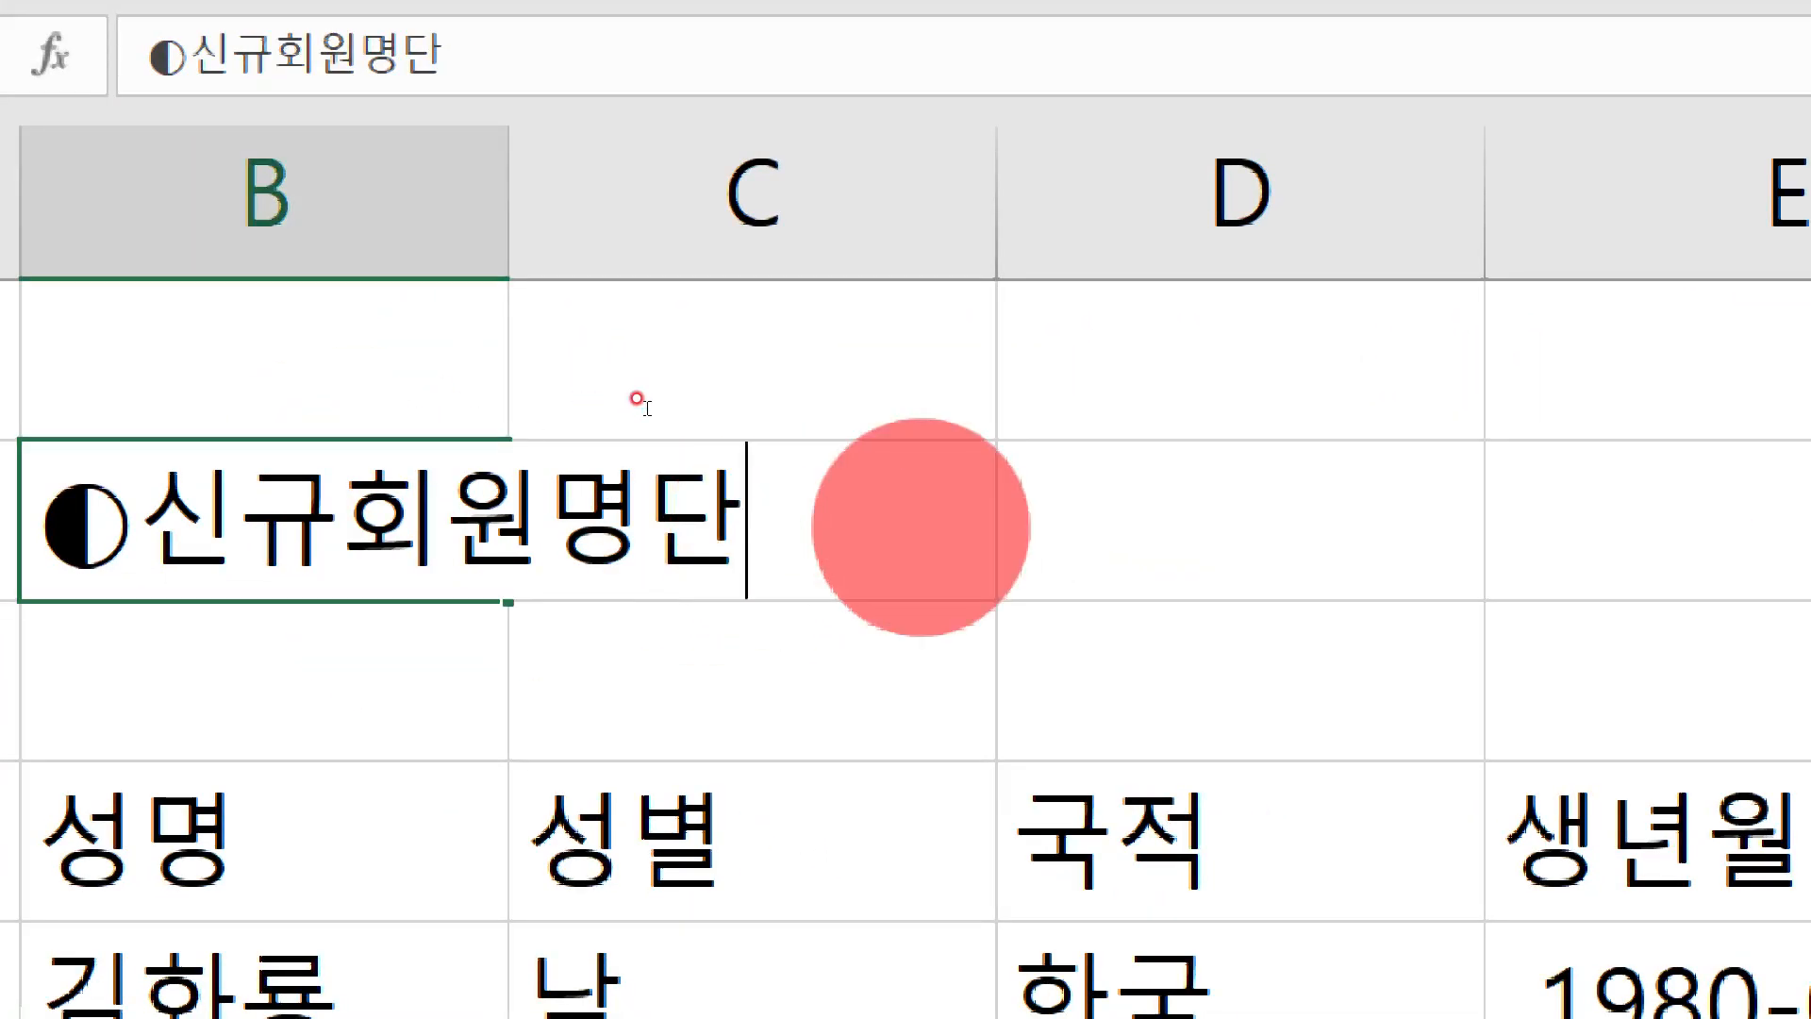
pyautogui.write('a')
pyautogui.press('Hangul_Hanja')
pyautogui.press('Escape')
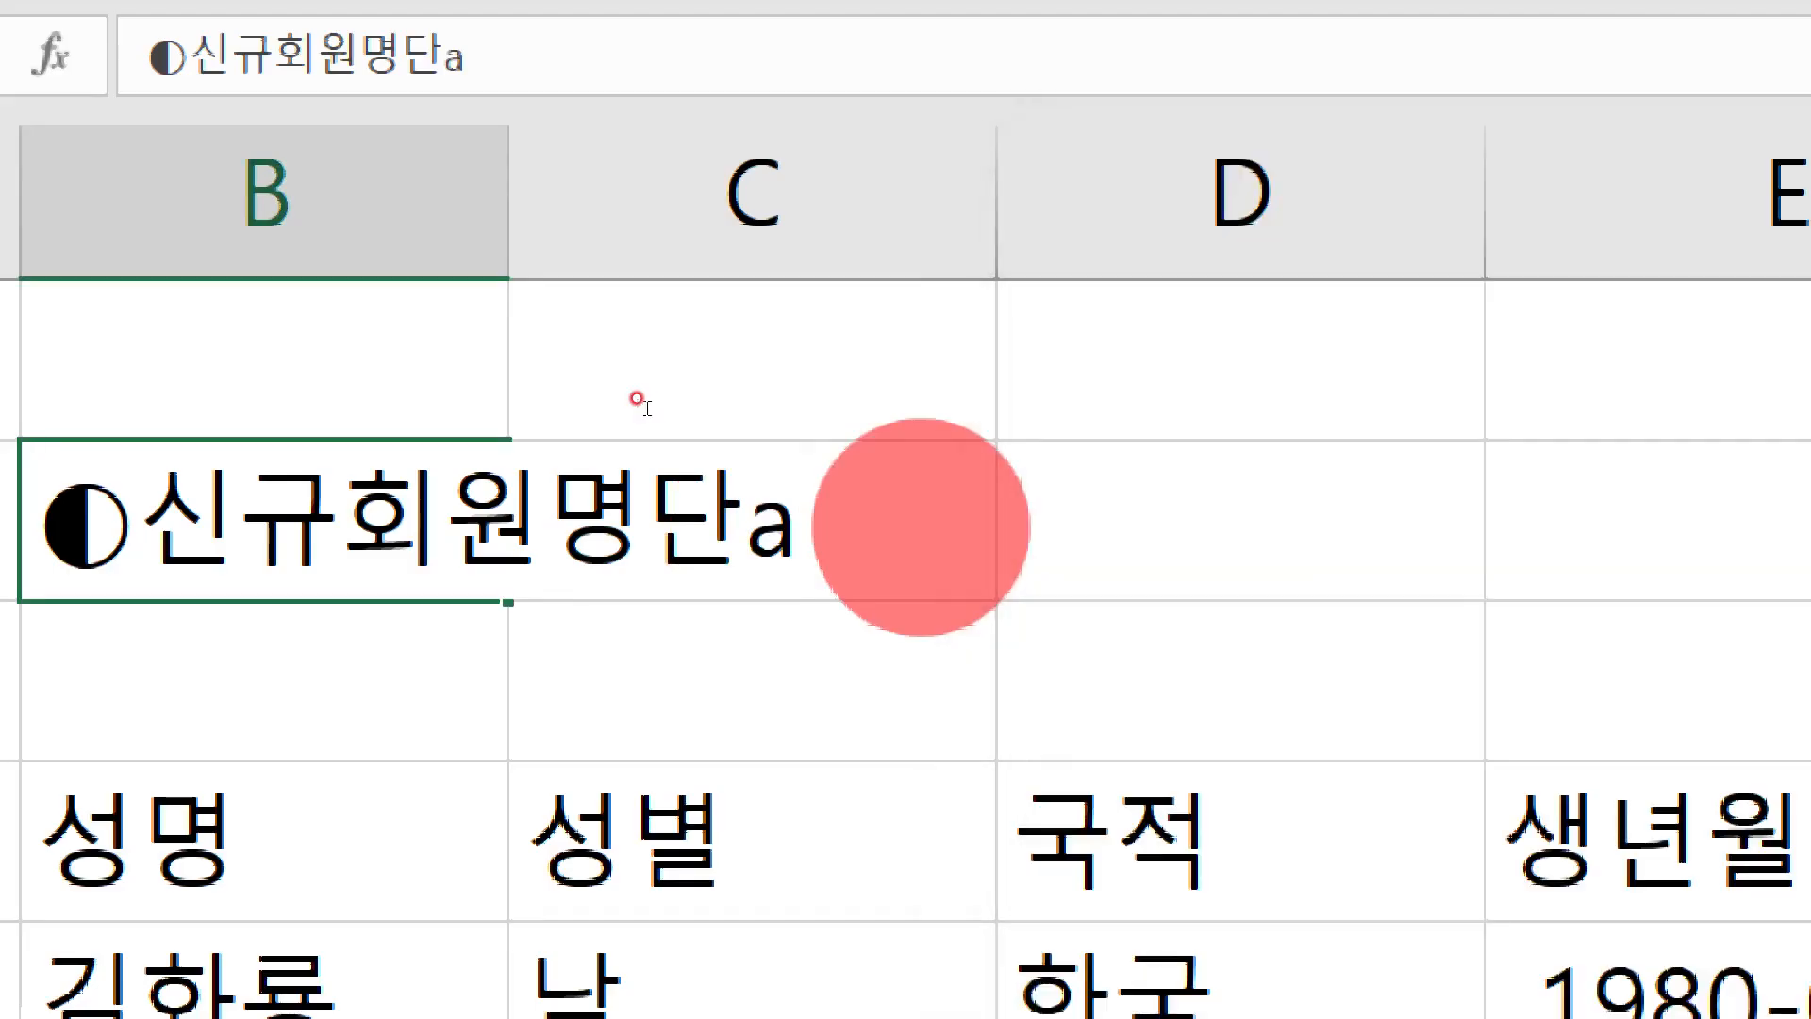
pyautogui.press('BackSpace')
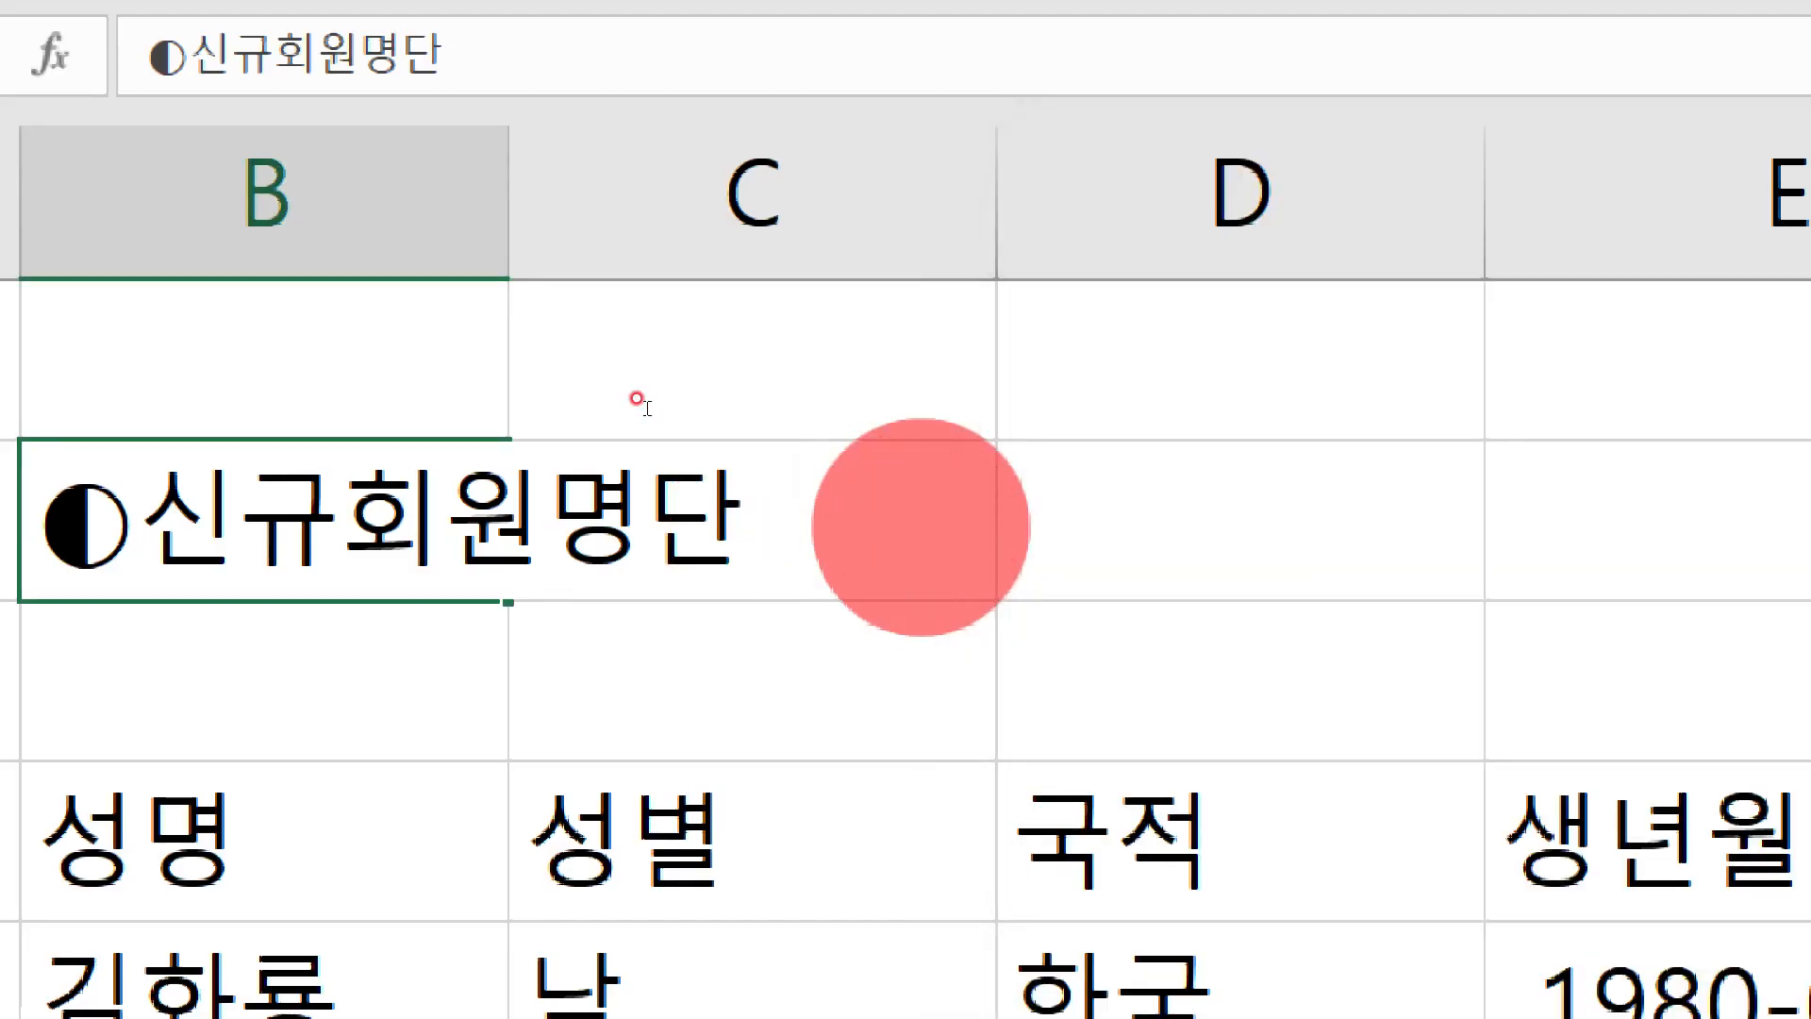
# Append ◑ from page 2 of the ㅁ symbol table so B2 reads ◐신규회원명단◑
pyautogui.write('ㅁ')
pyautogui.press('Hangul_Hanja')
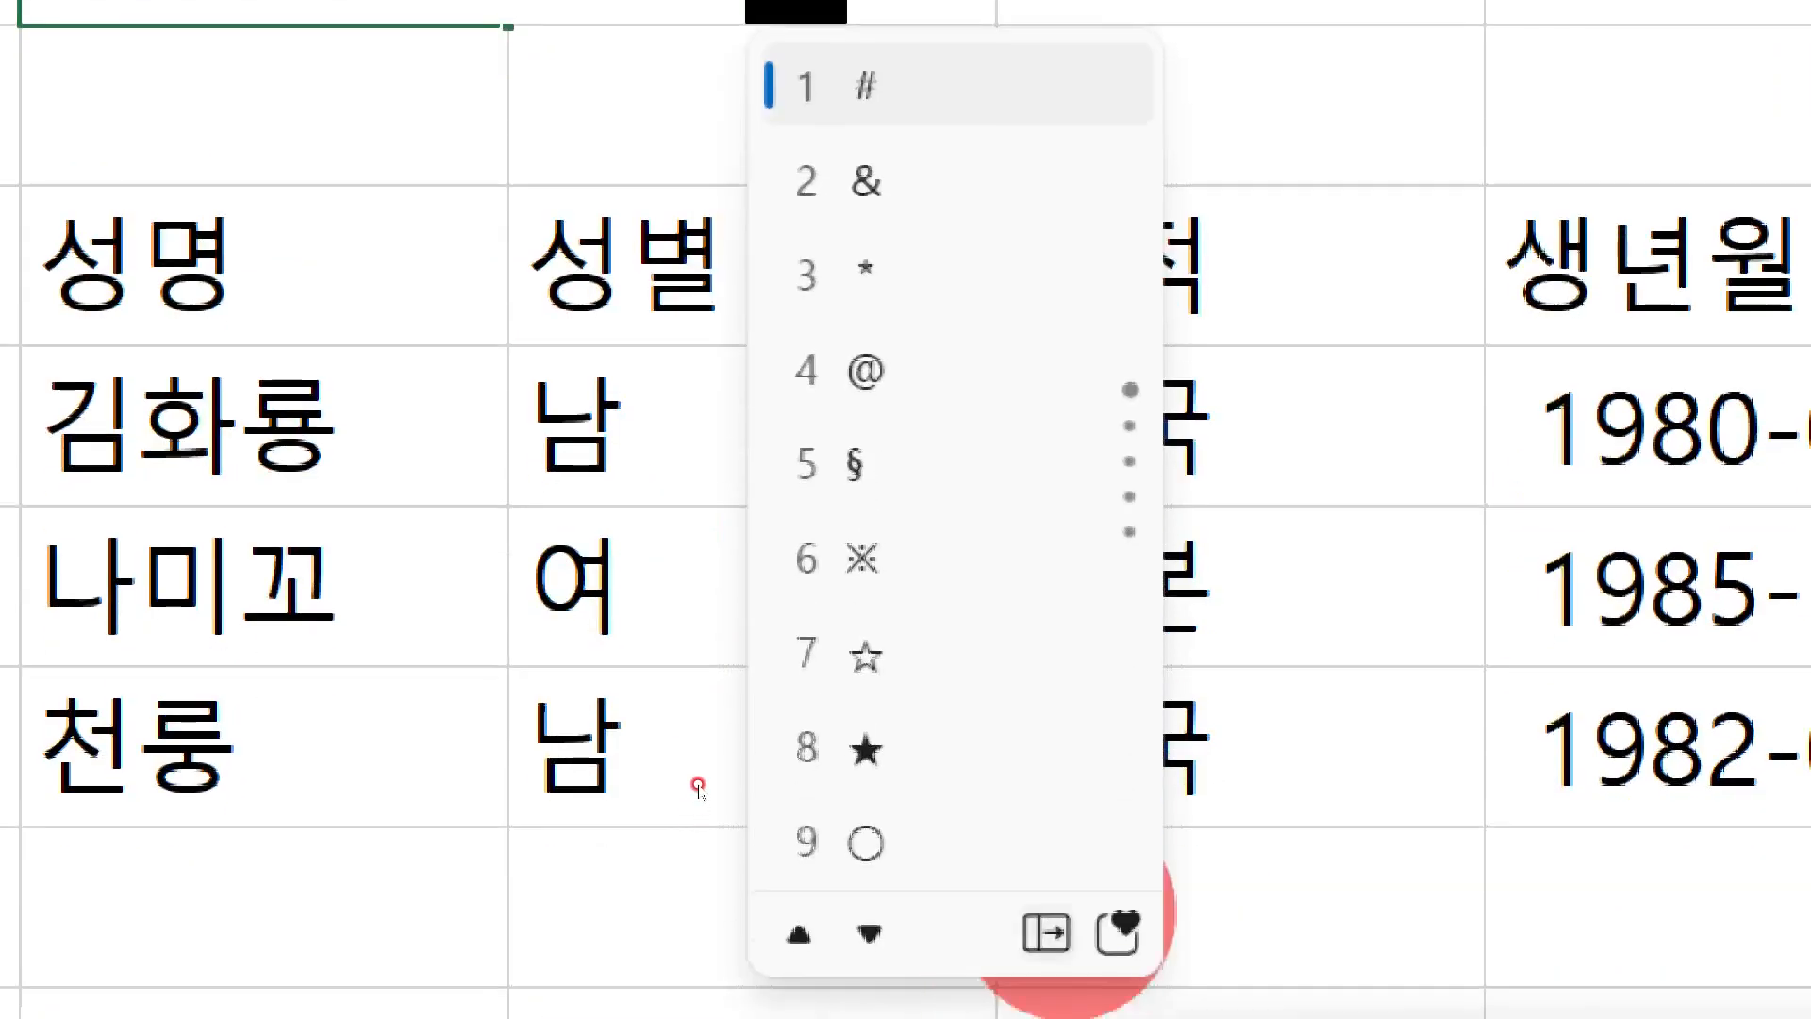
pyautogui.press('Tab')
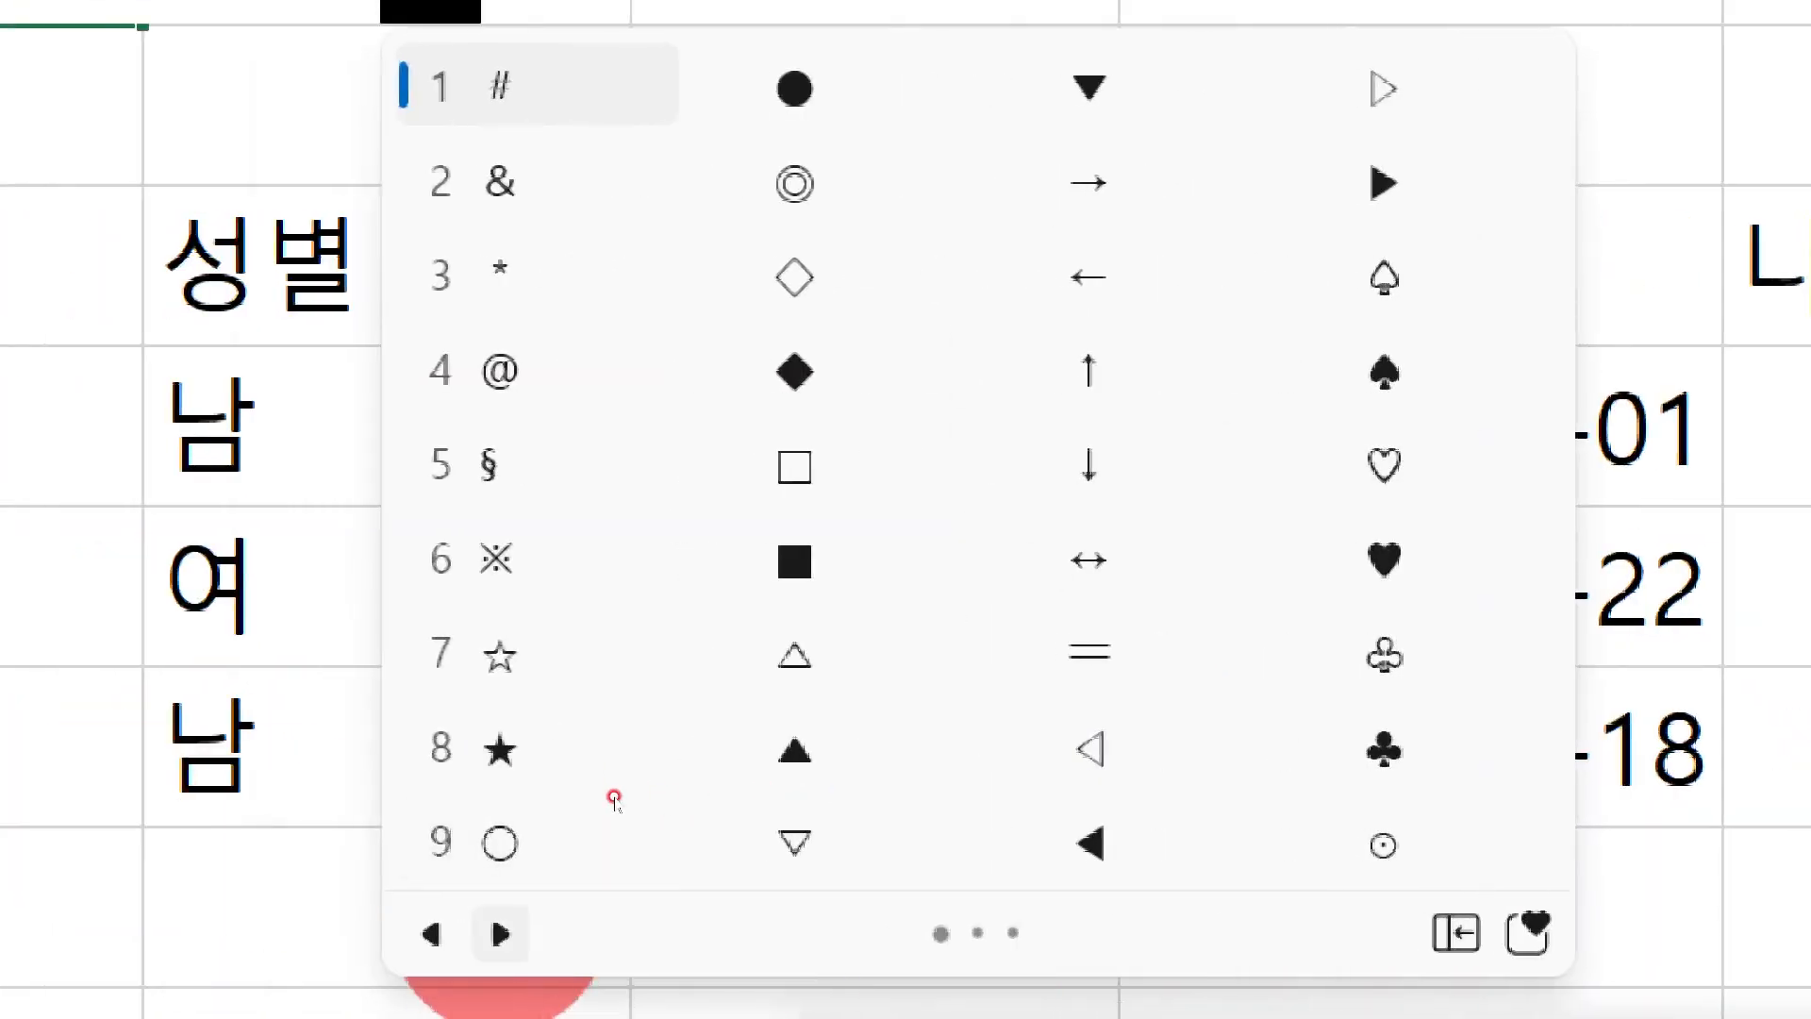
pyautogui.click(501, 934)
pyautogui.press('4')
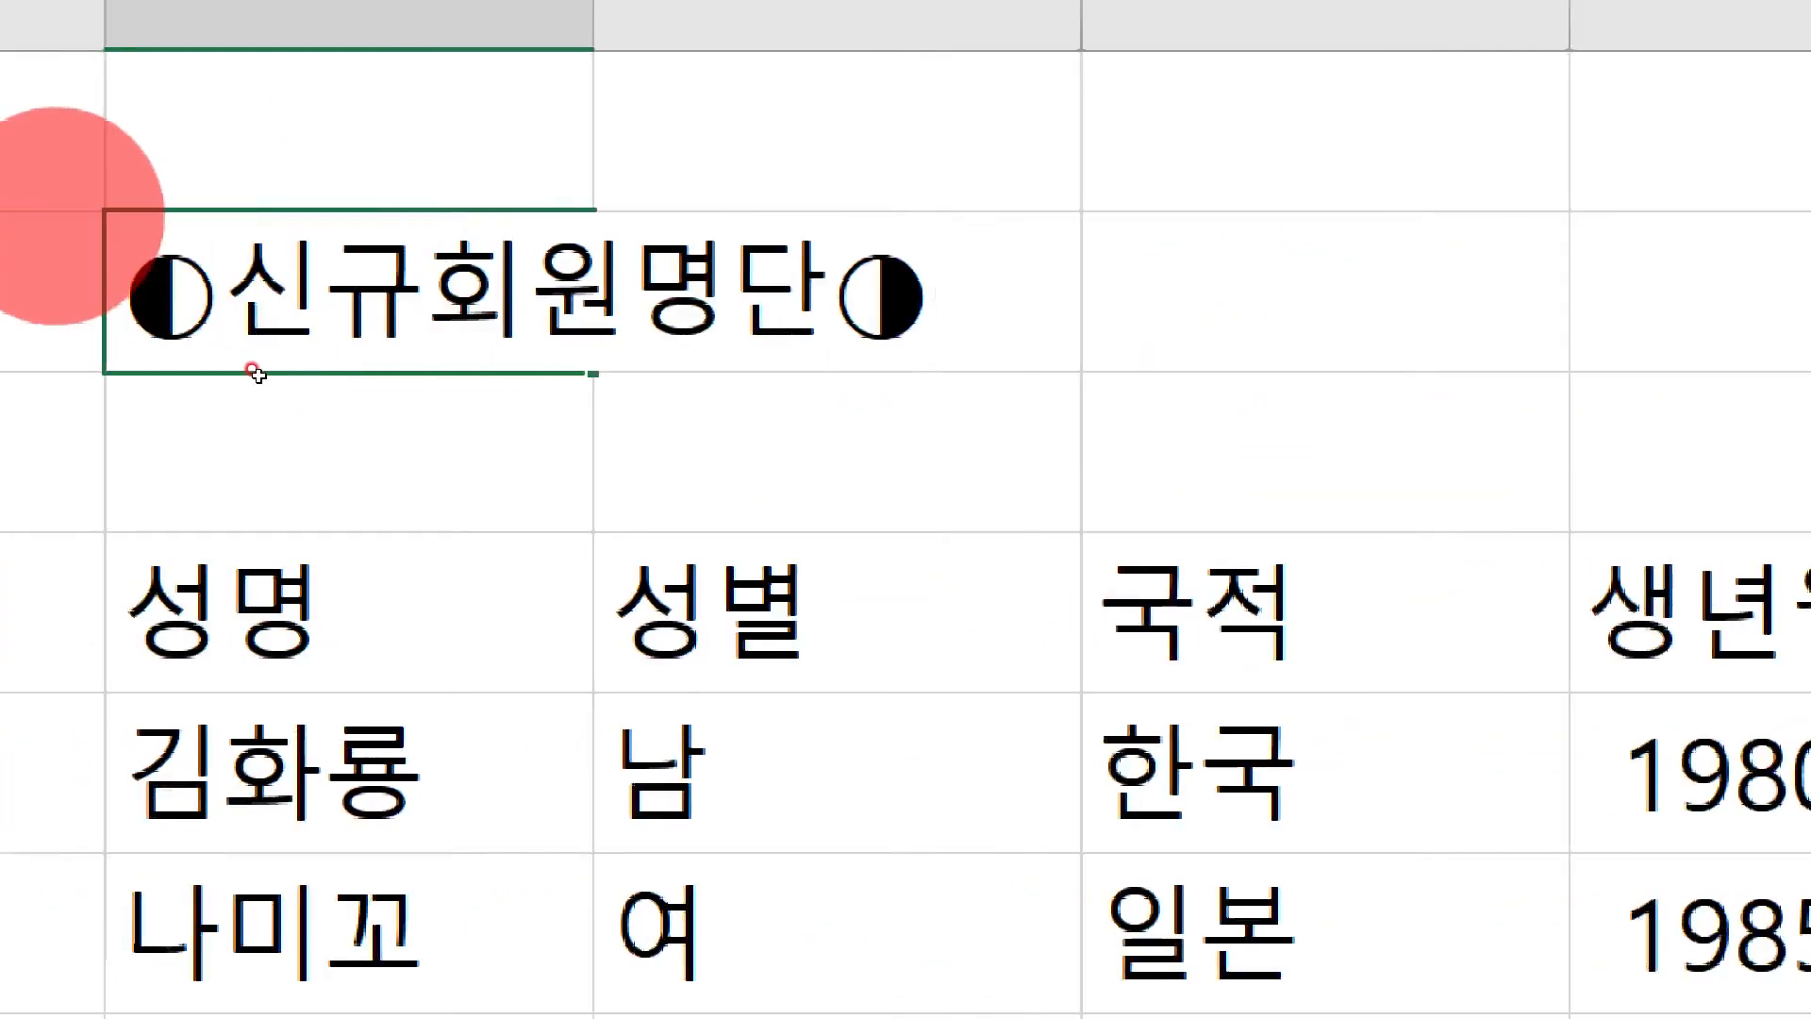
pyautogui.press('Return')
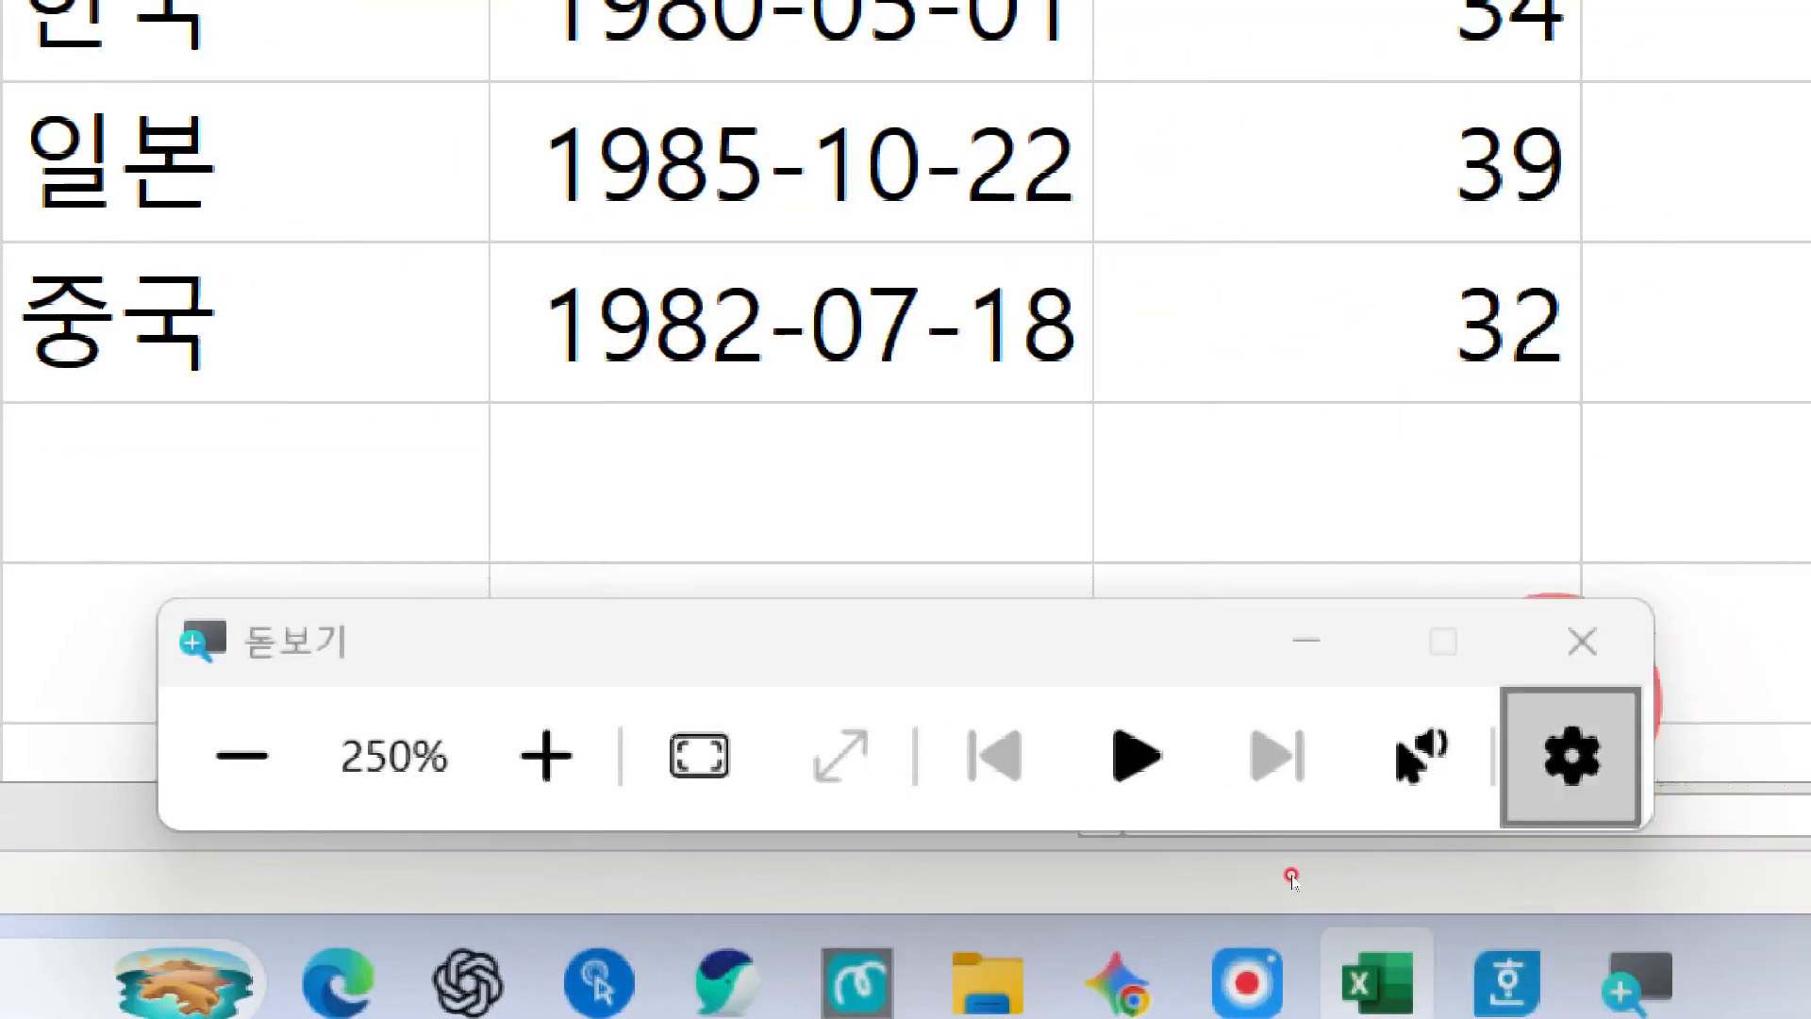
pyautogui.click(1581, 639)
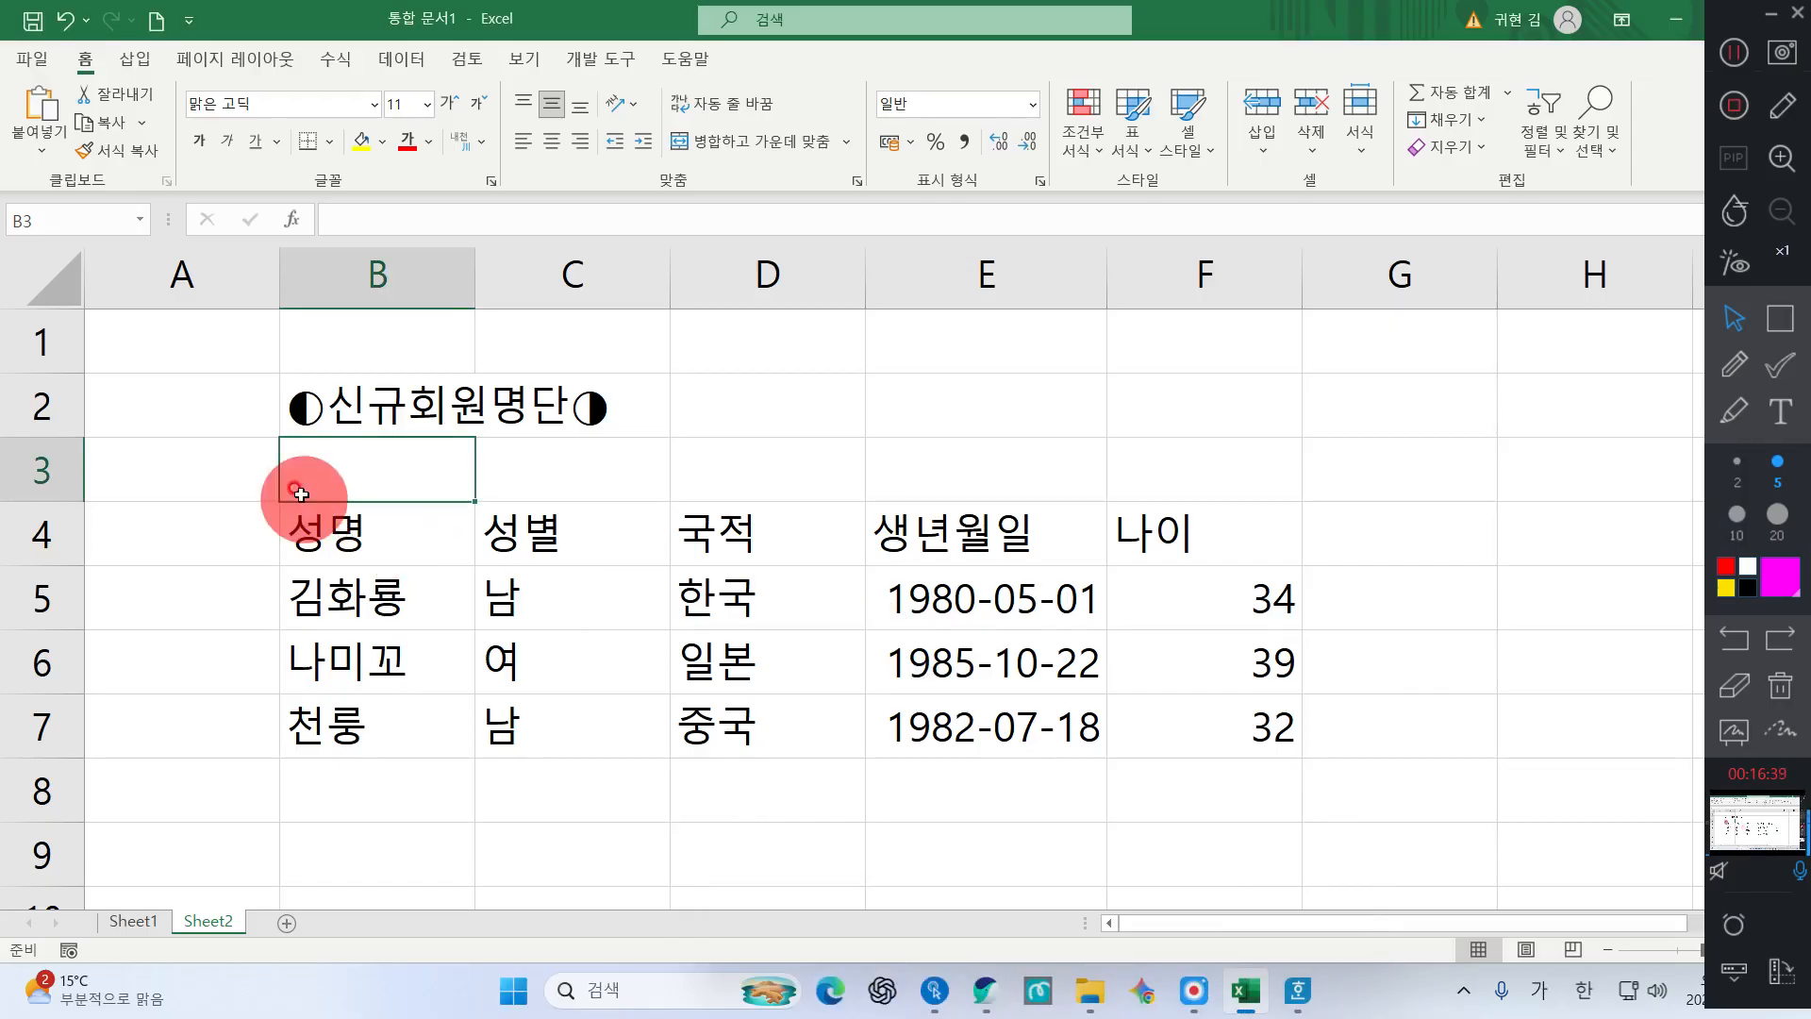
pyautogui.click(779, 606)
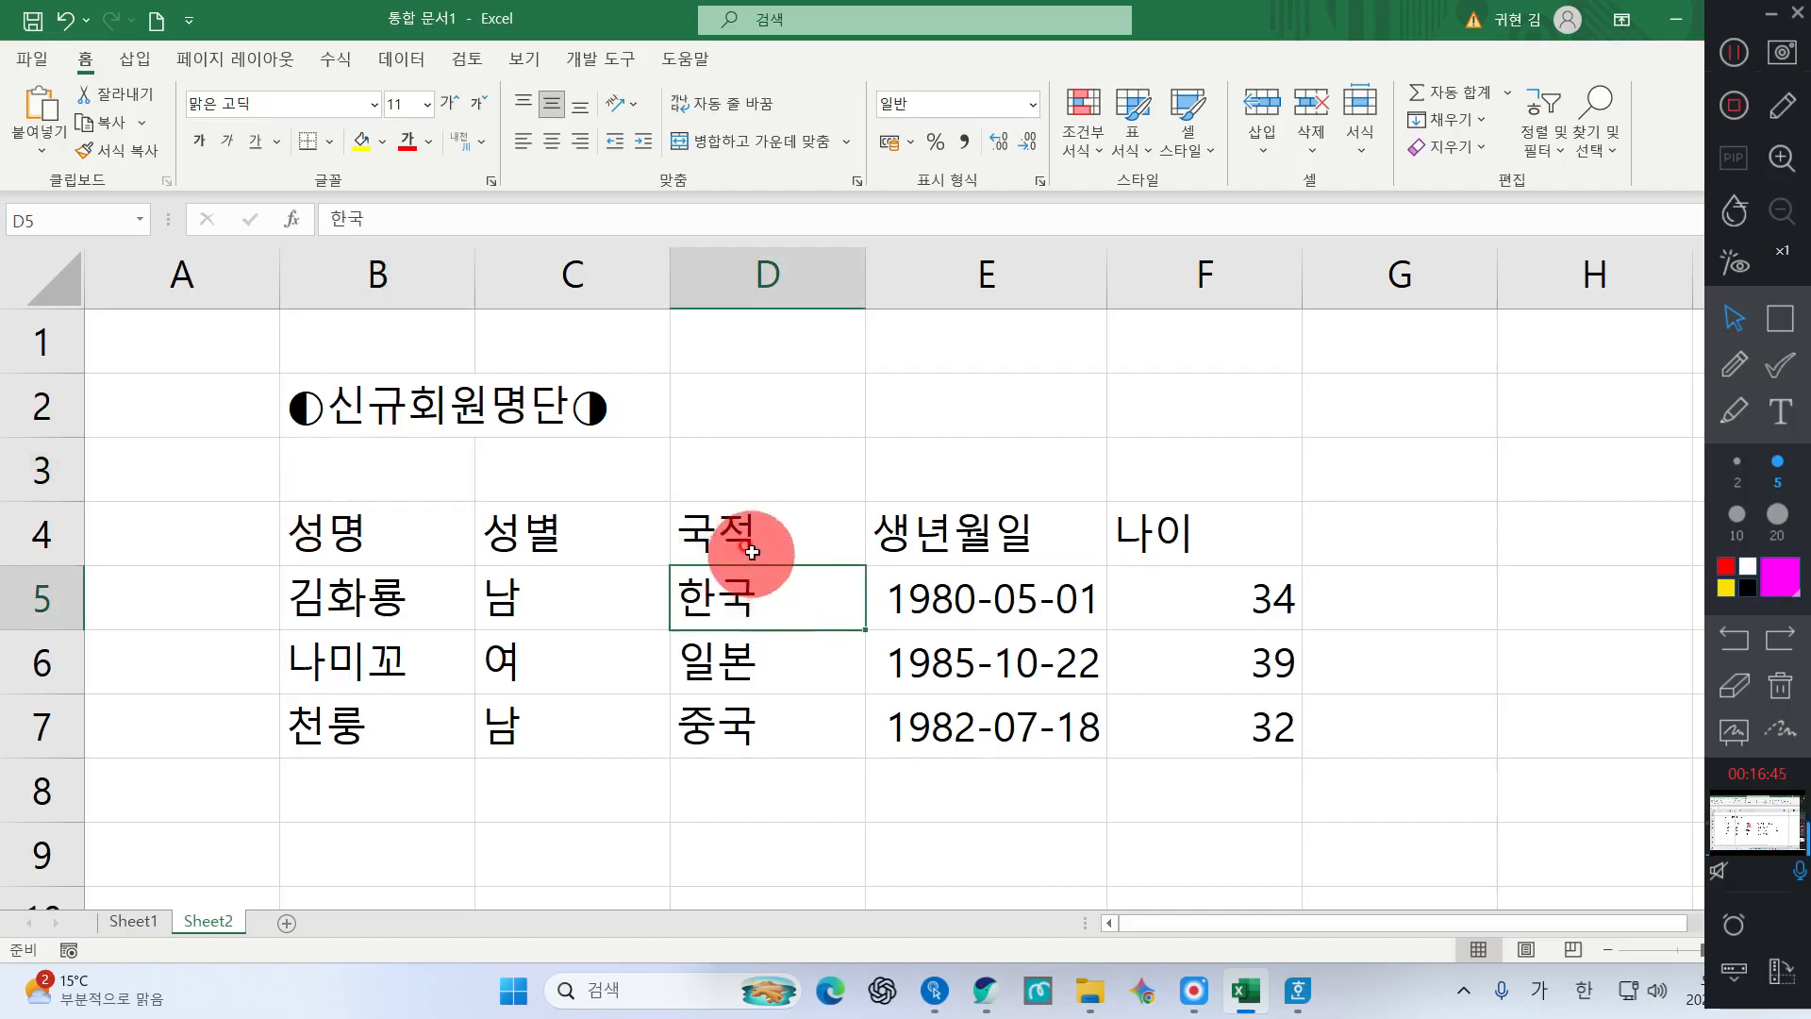
# Add '(' after 남 in C5 and browse the ㄹ symbol table without choosing a symbol
pyautogui.doubleClick(554, 599)
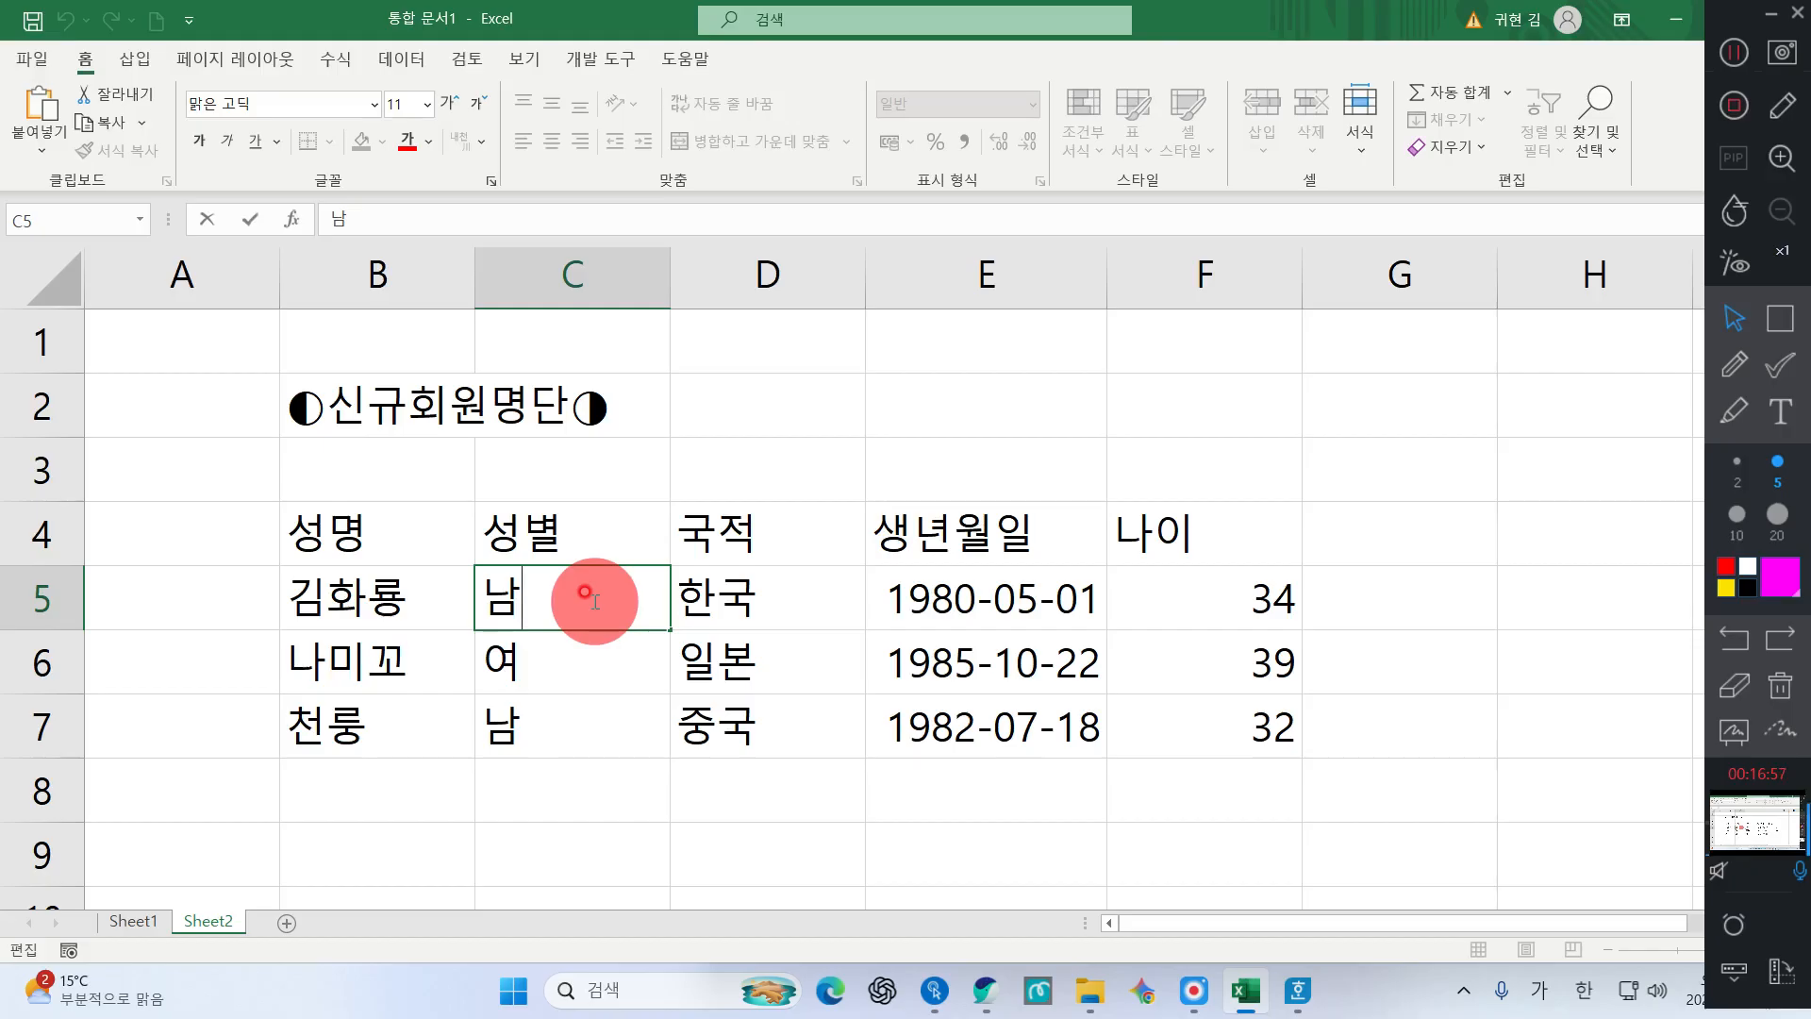
pyautogui.write('(ㄹ')
pyautogui.press('Hangul_Hanja')
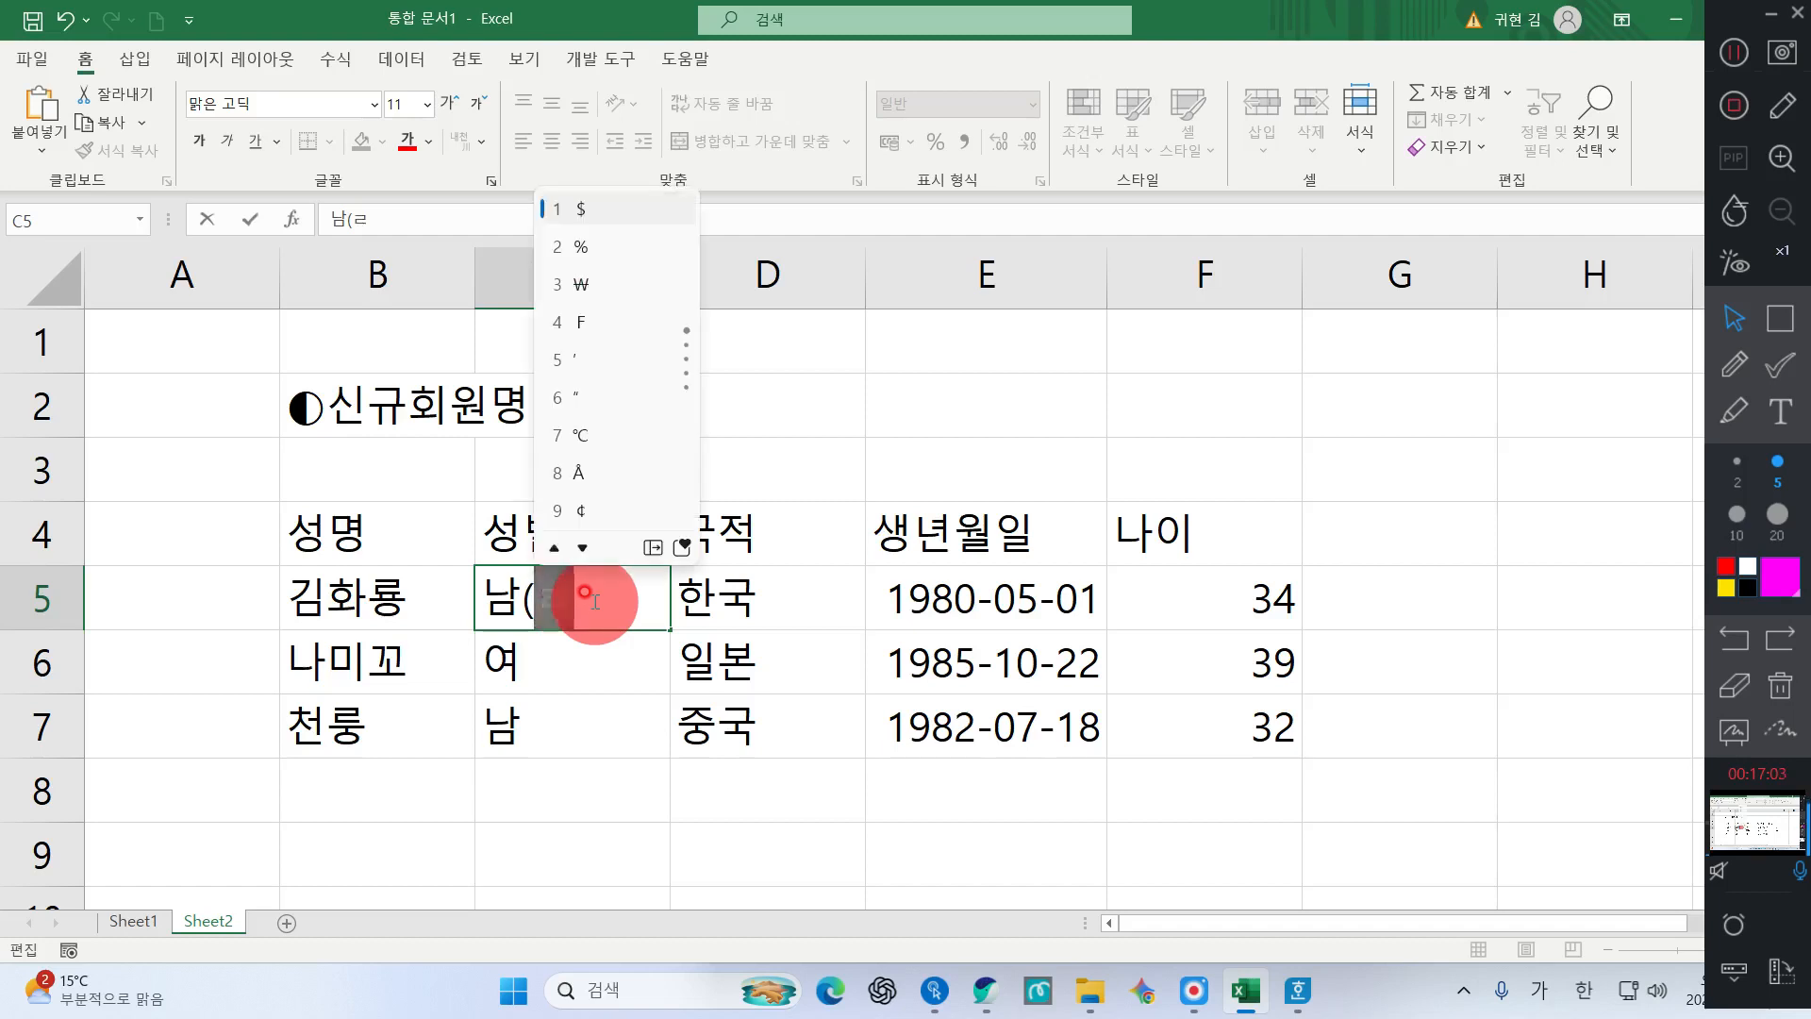
pyautogui.click(653, 547)
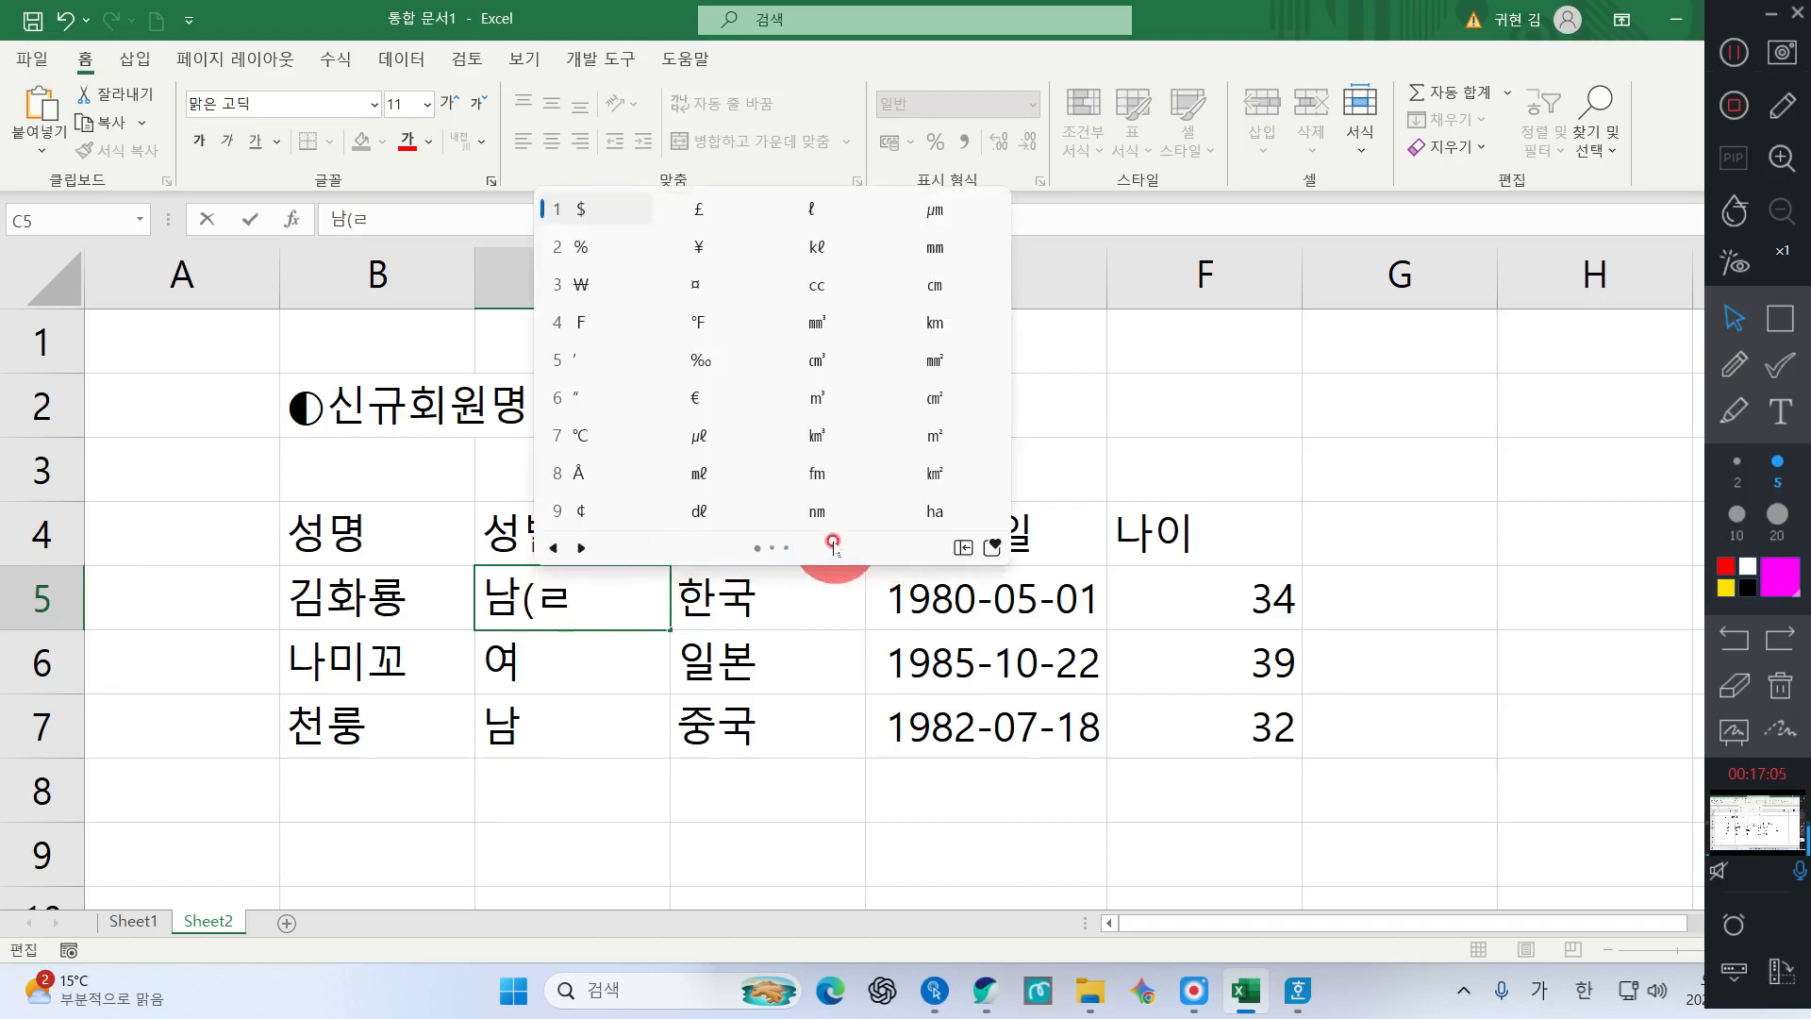
pyautogui.click(581, 547)
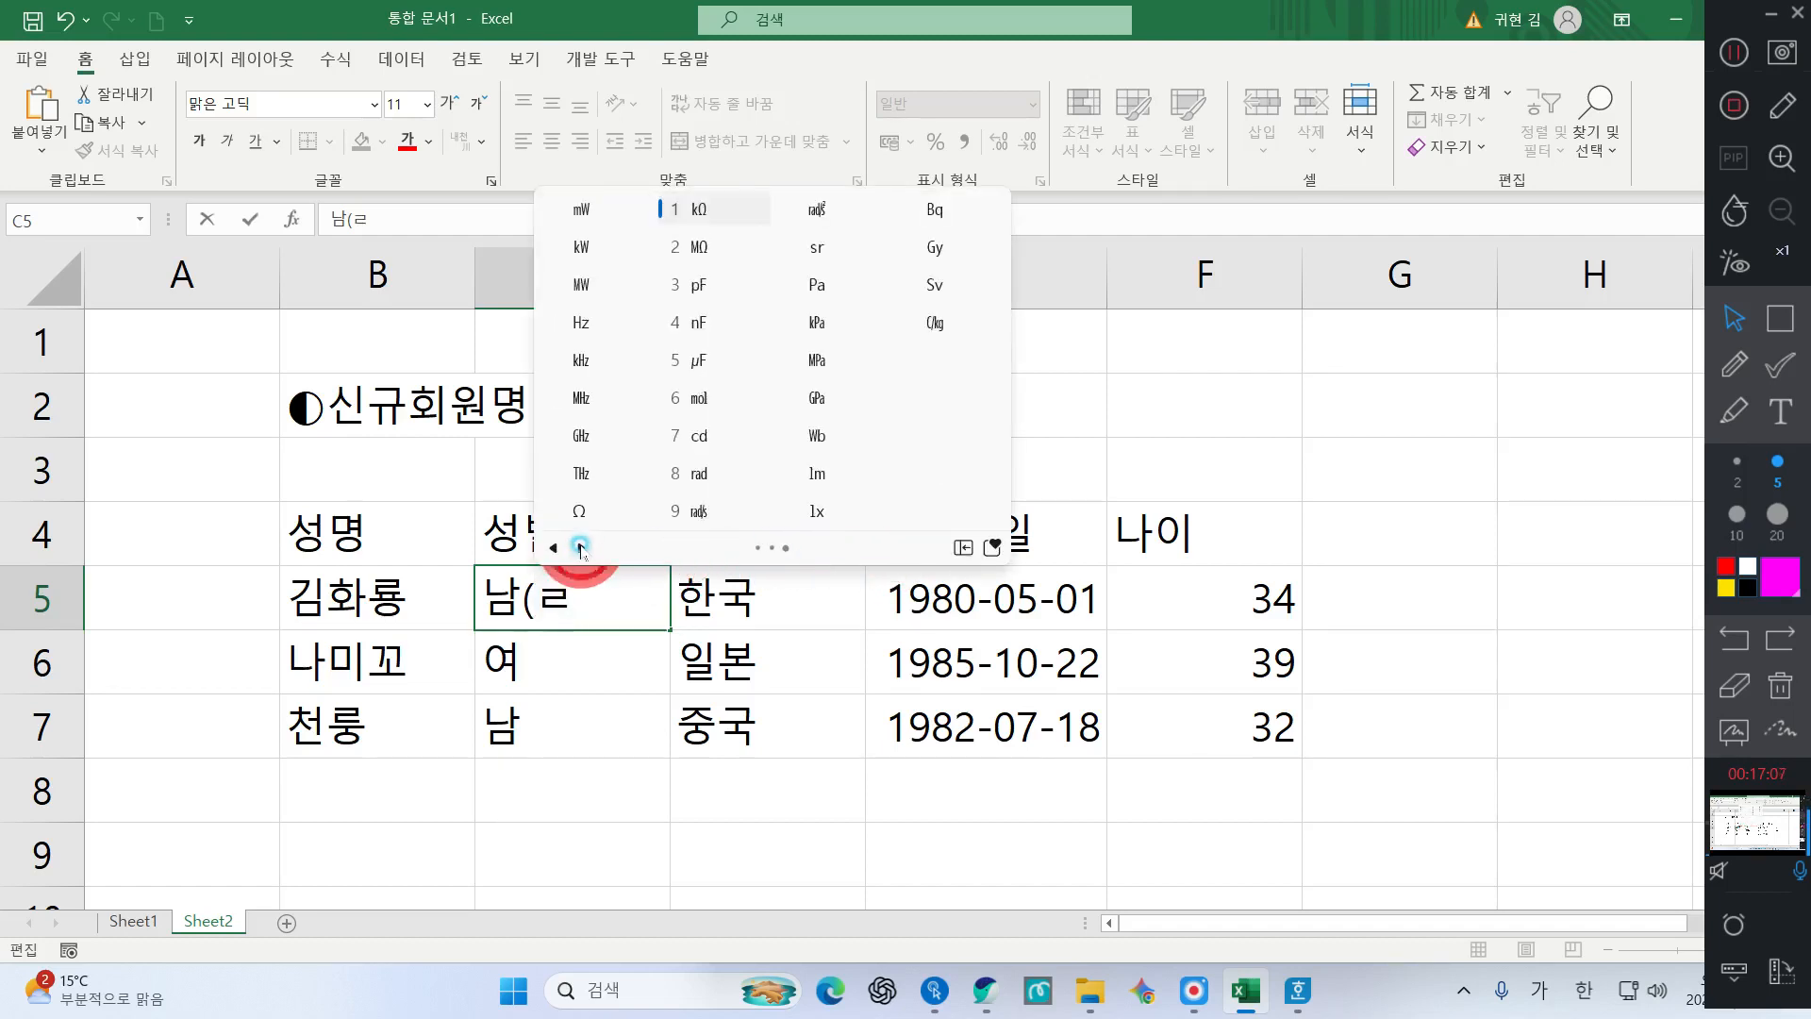
pyautogui.click(581, 547)
pyautogui.click(554, 547)
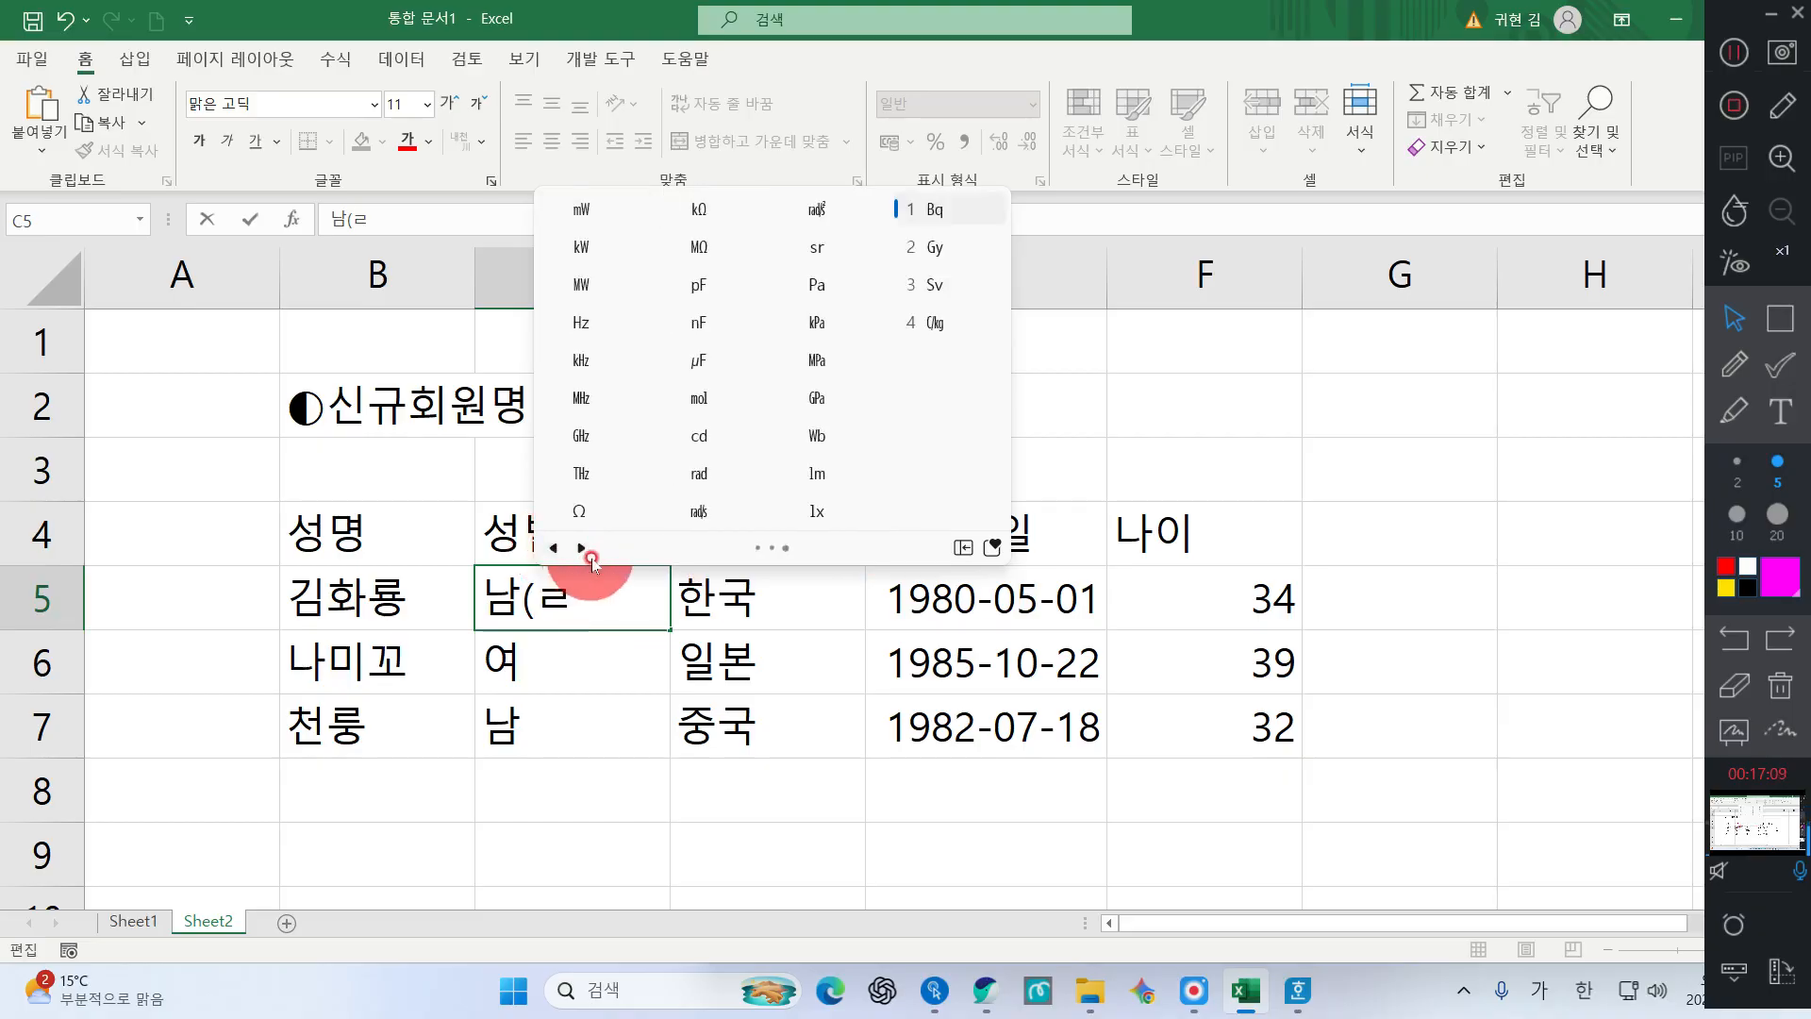
pyautogui.click(580, 547)
pyautogui.click(577, 546)
pyautogui.press('Escape')
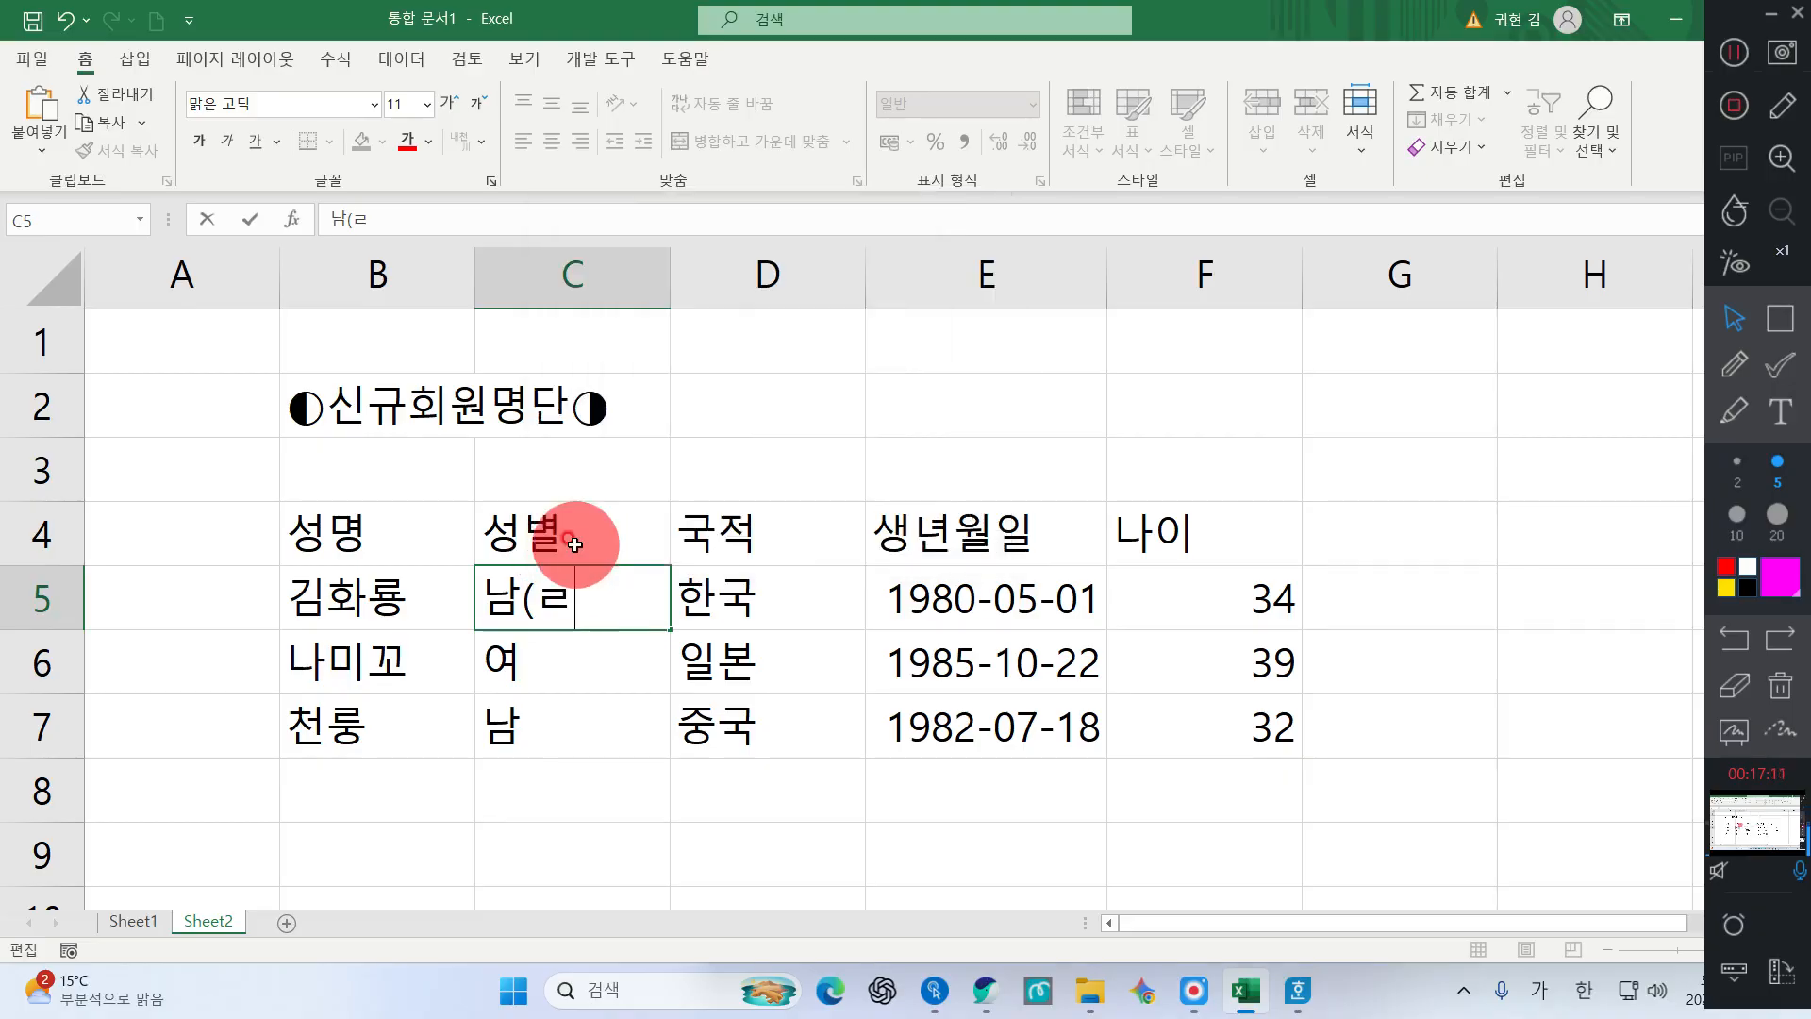
pyautogui.press('BackSpace')
# Check the ㄱ symbol candidates in C5, then discard the ㄱ
pyautogui.write('ㄱ')
pyautogui.press('Hangul_Hanja')
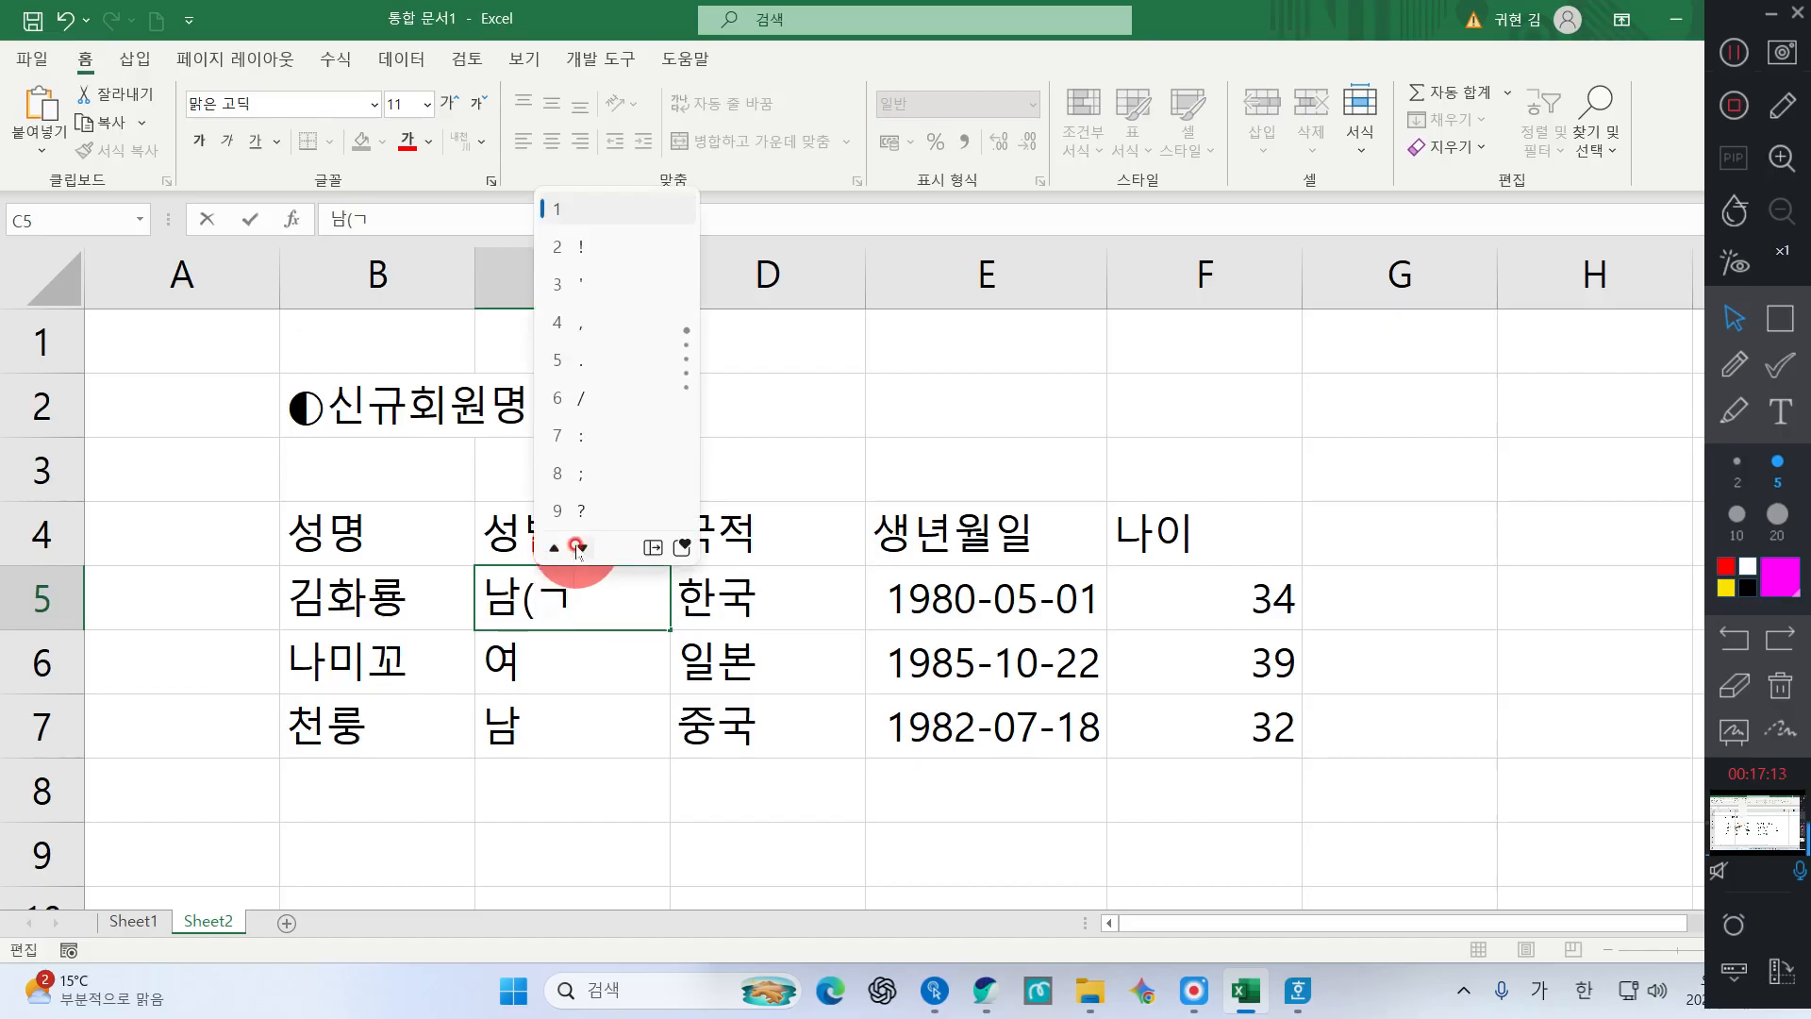
pyautogui.click(647, 550)
pyautogui.press('Escape')
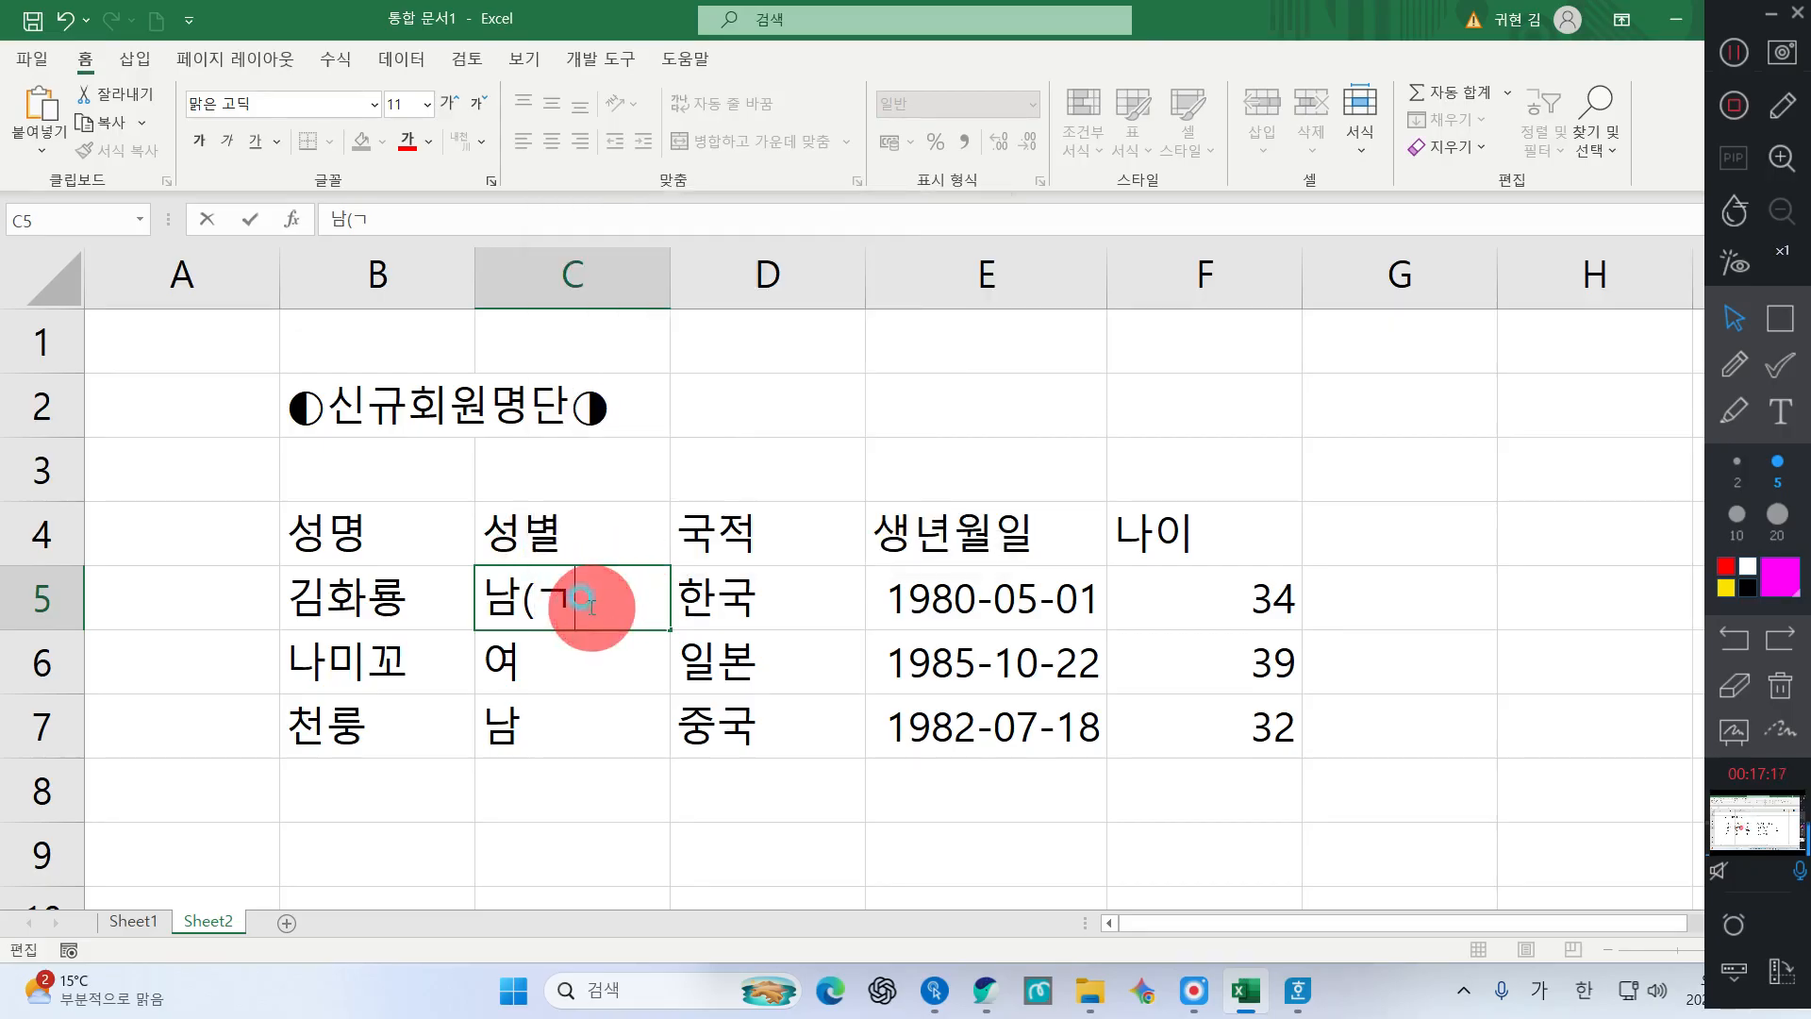
pyautogui.press('BackSpace')
# Insert ♂ from the ㄷ symbol table and close the parenthesis so C5 reads 남(♂)
pyautogui.write('ㄷ')
pyautogui.press('Hangul_Hanja')
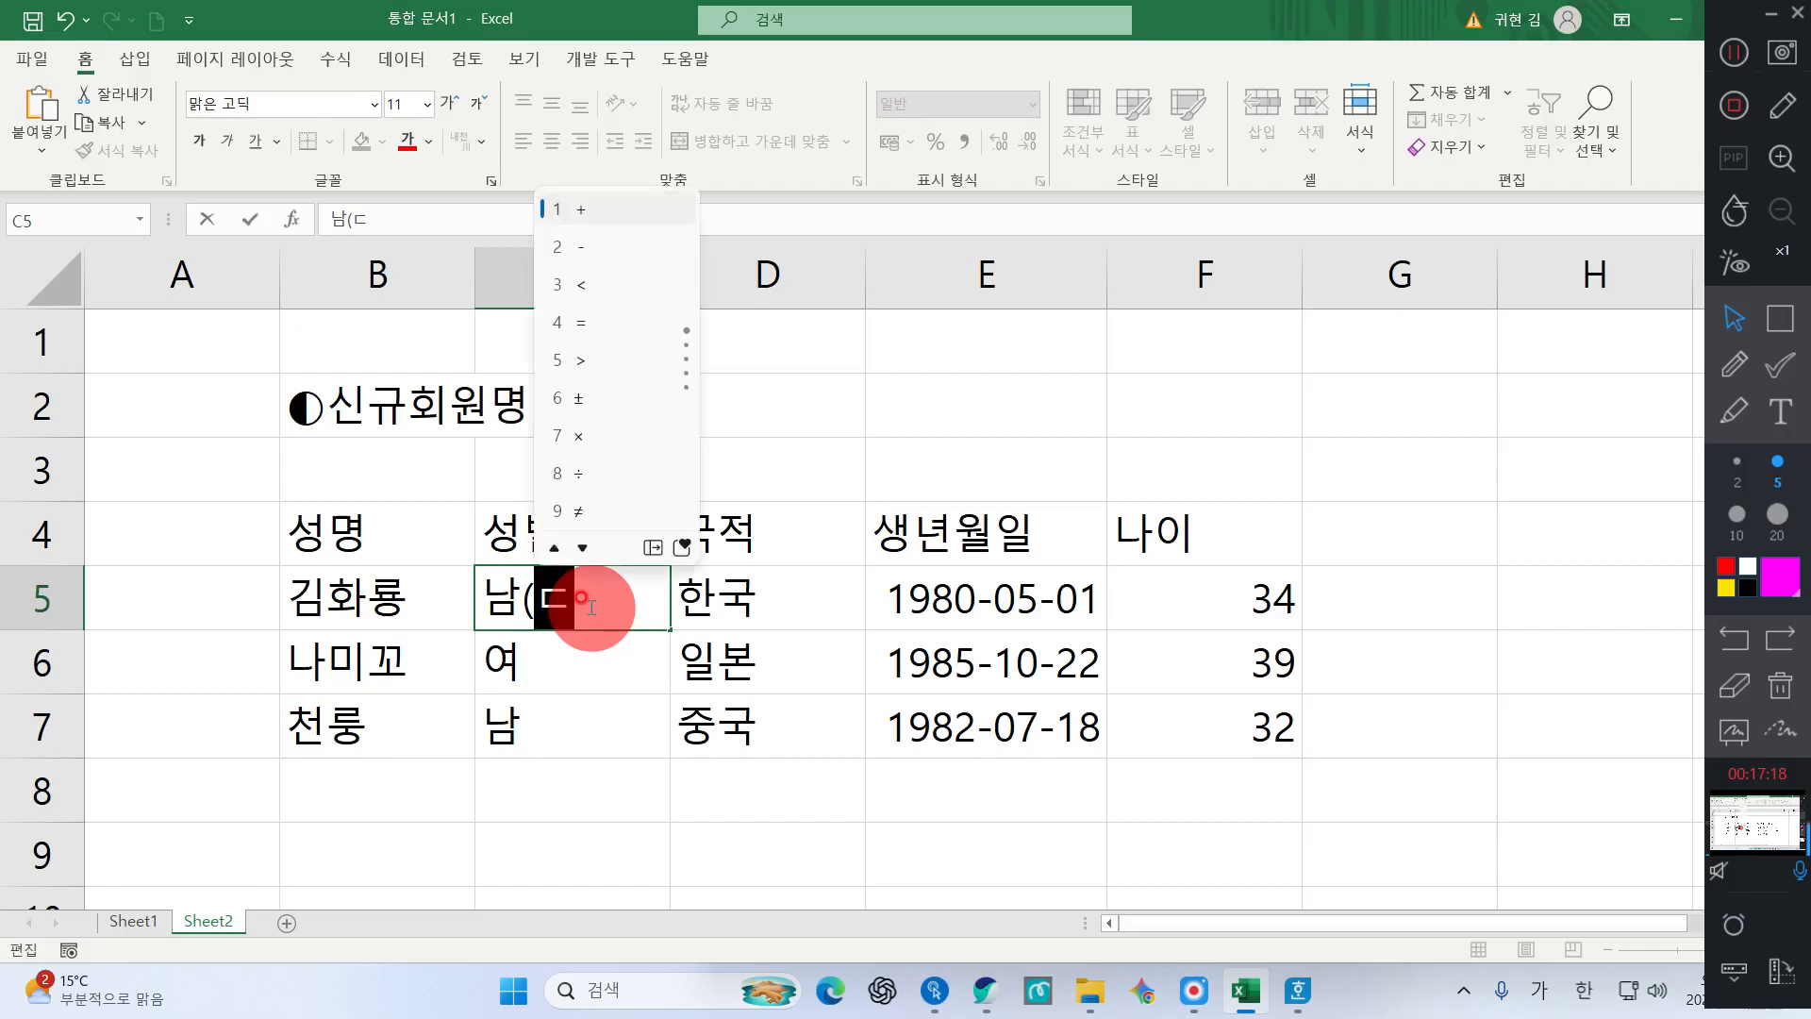
pyautogui.click(583, 548)
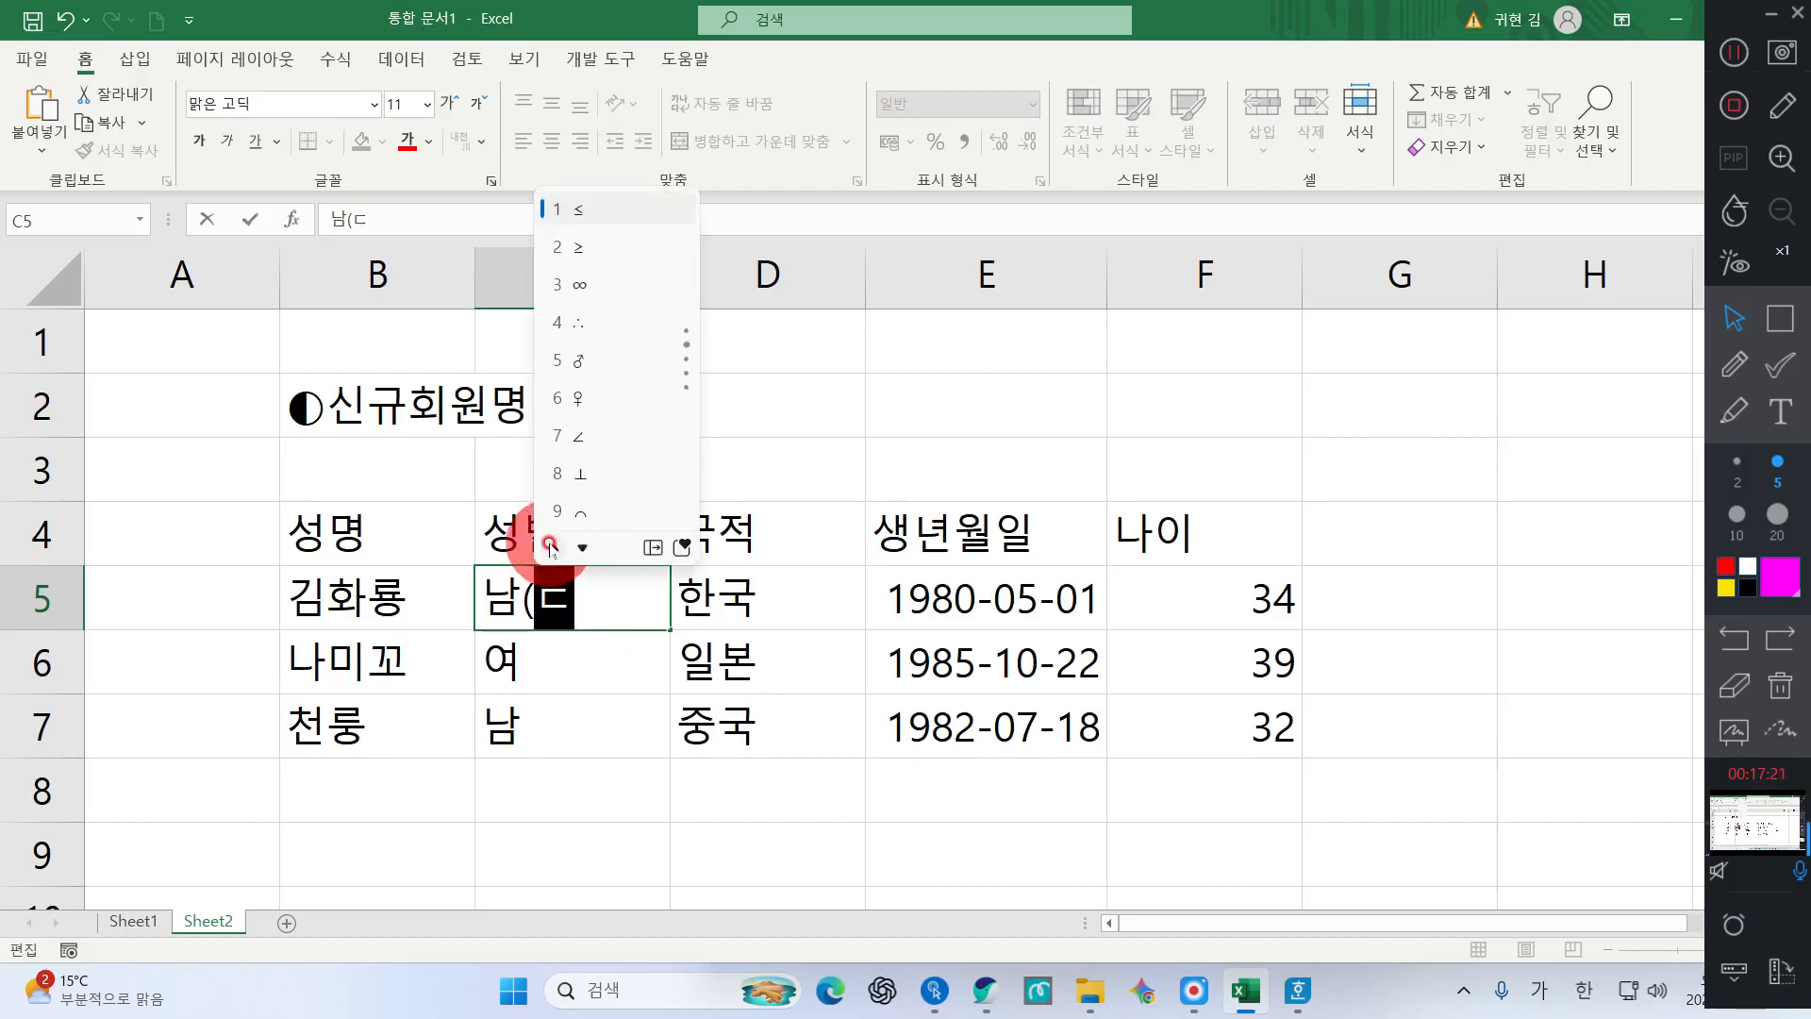
pyautogui.press('Escape')
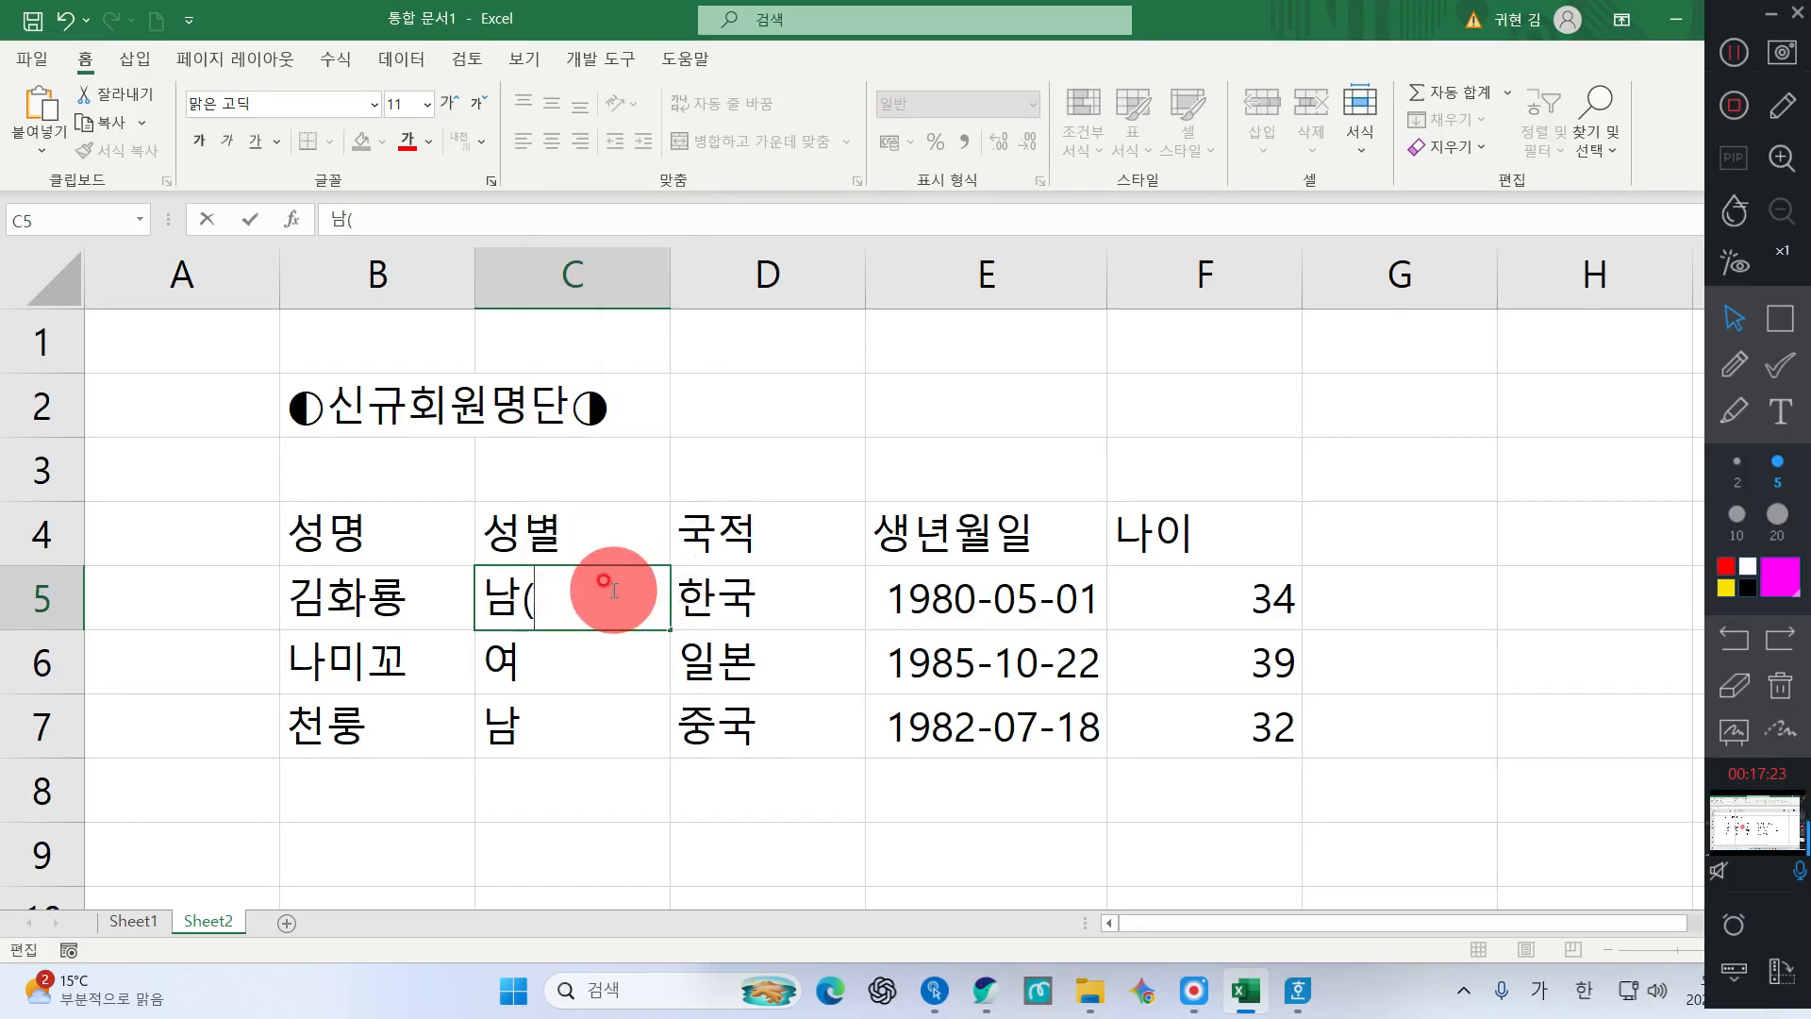
pyautogui.press('Hangul_Hanja')
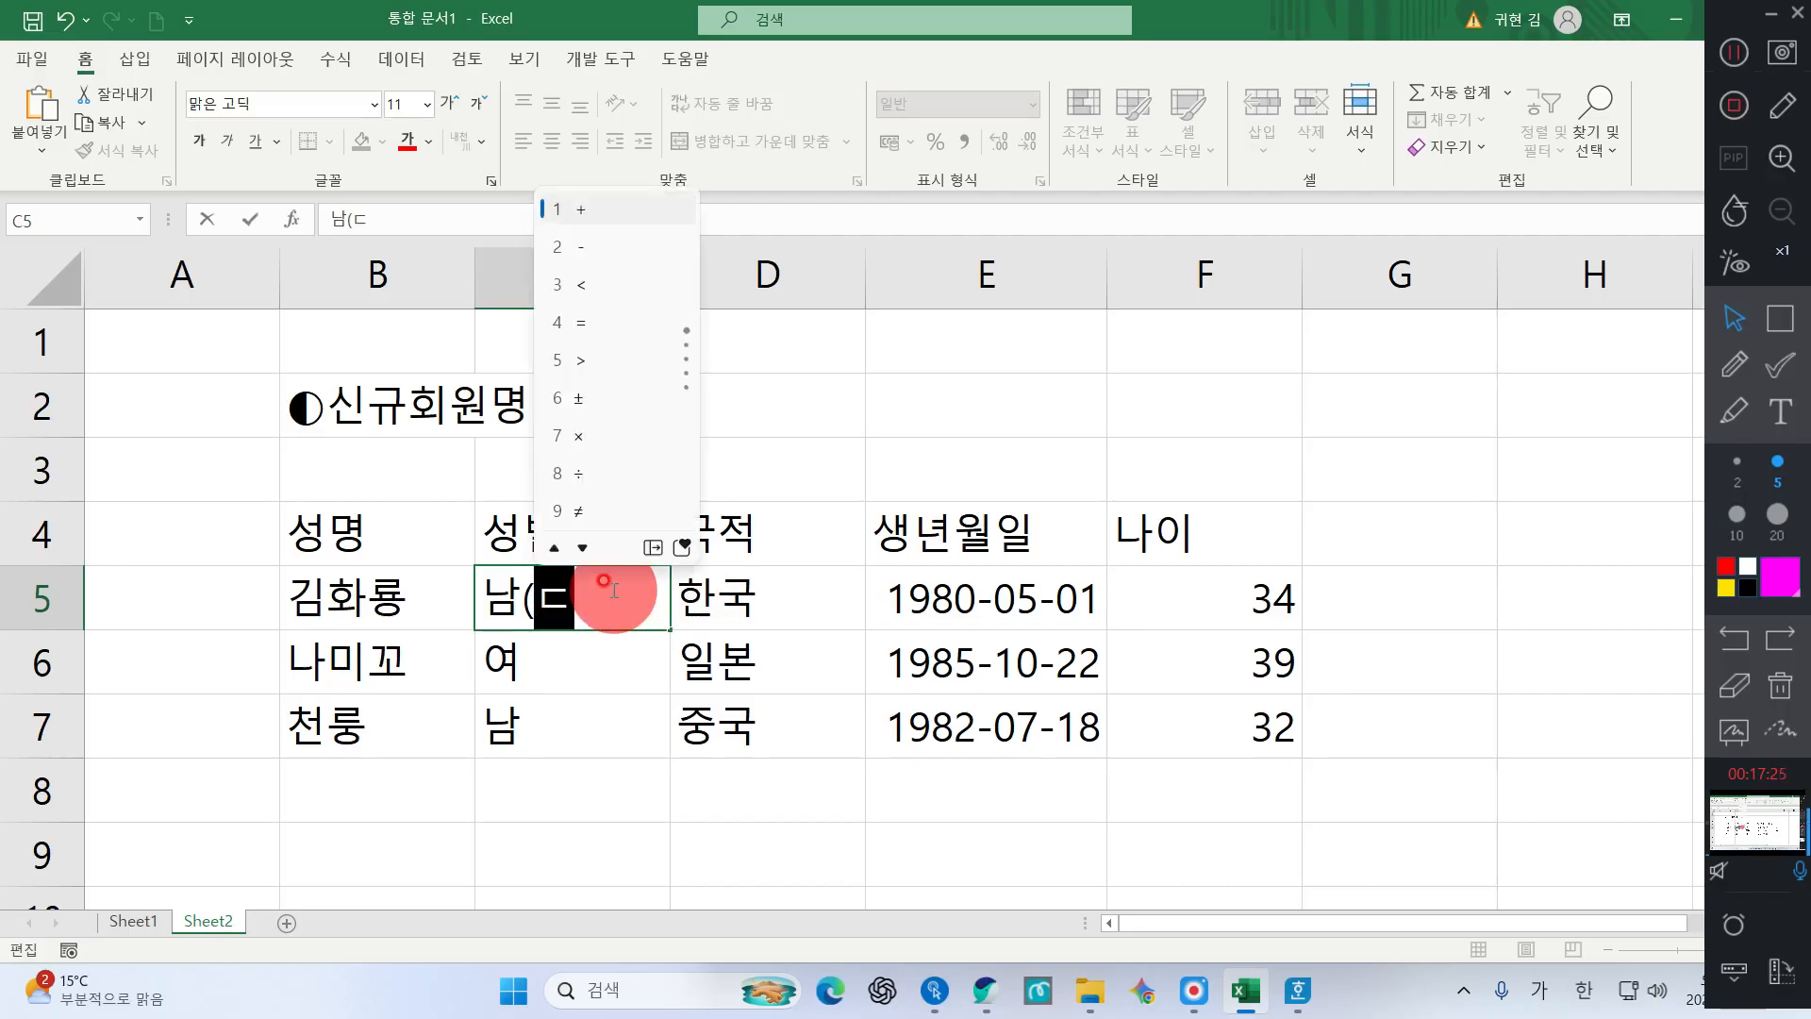
pyautogui.click(653, 549)
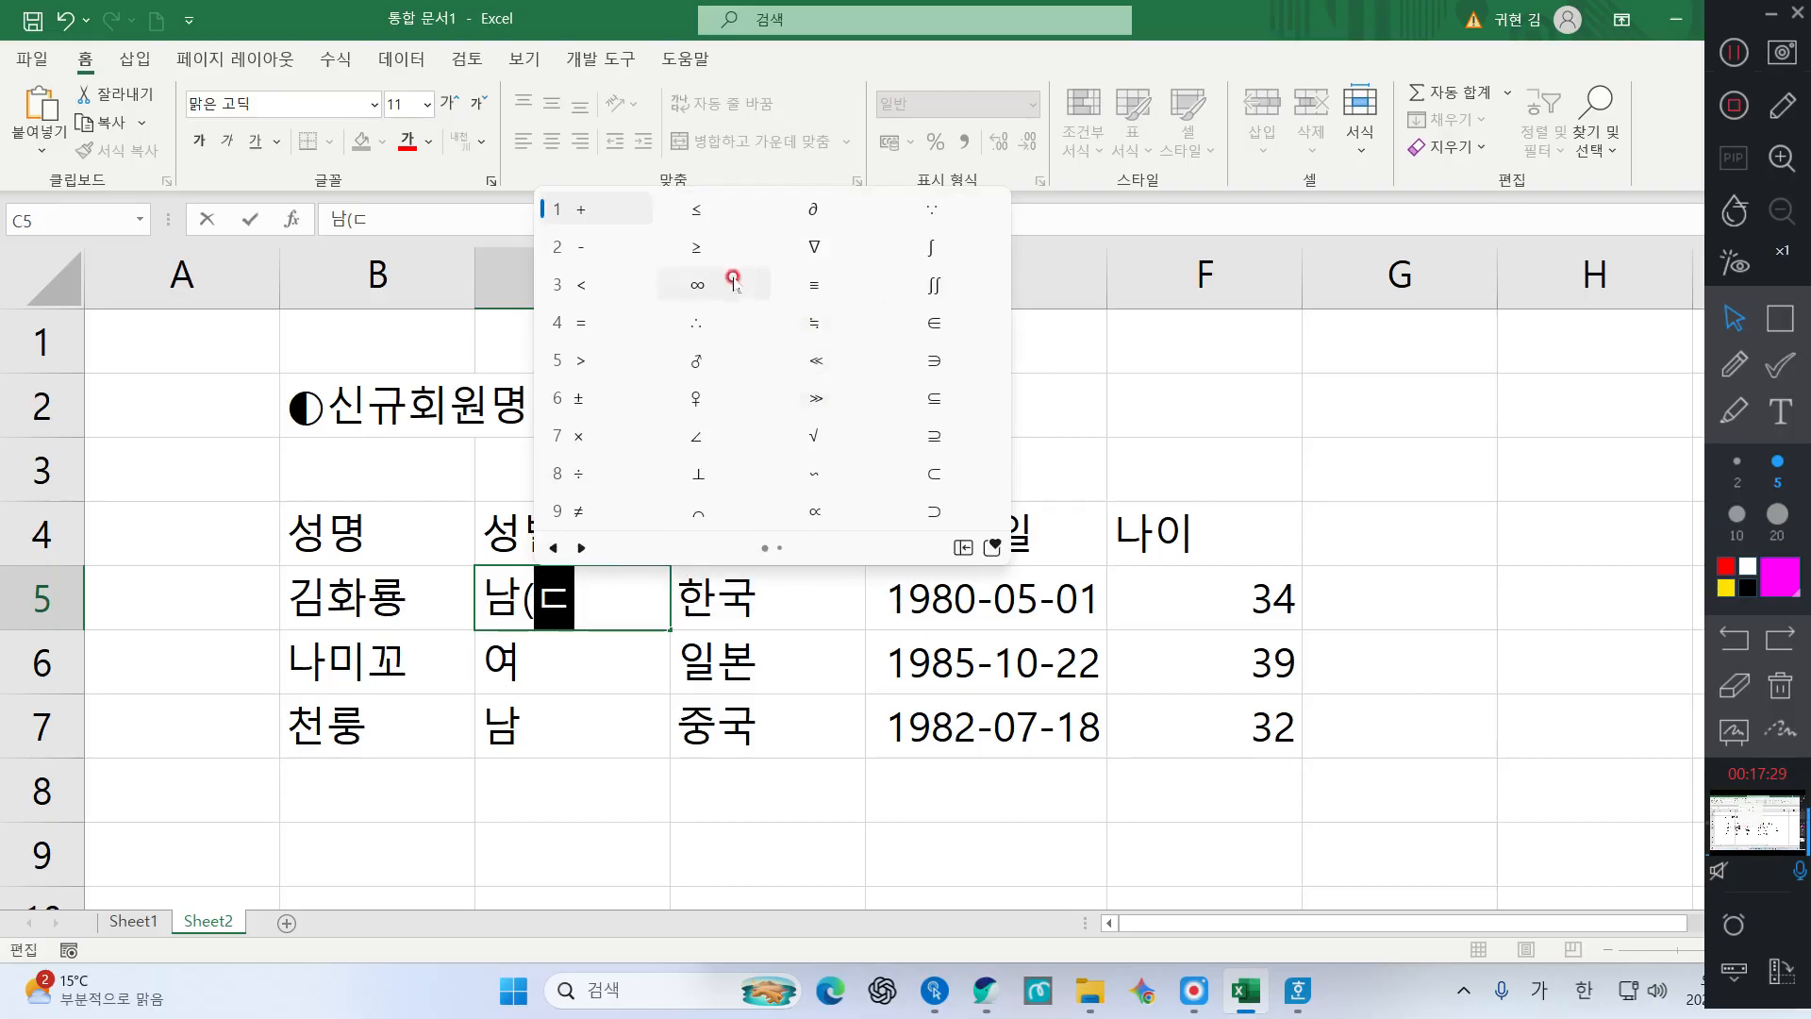
pyautogui.click(700, 361)
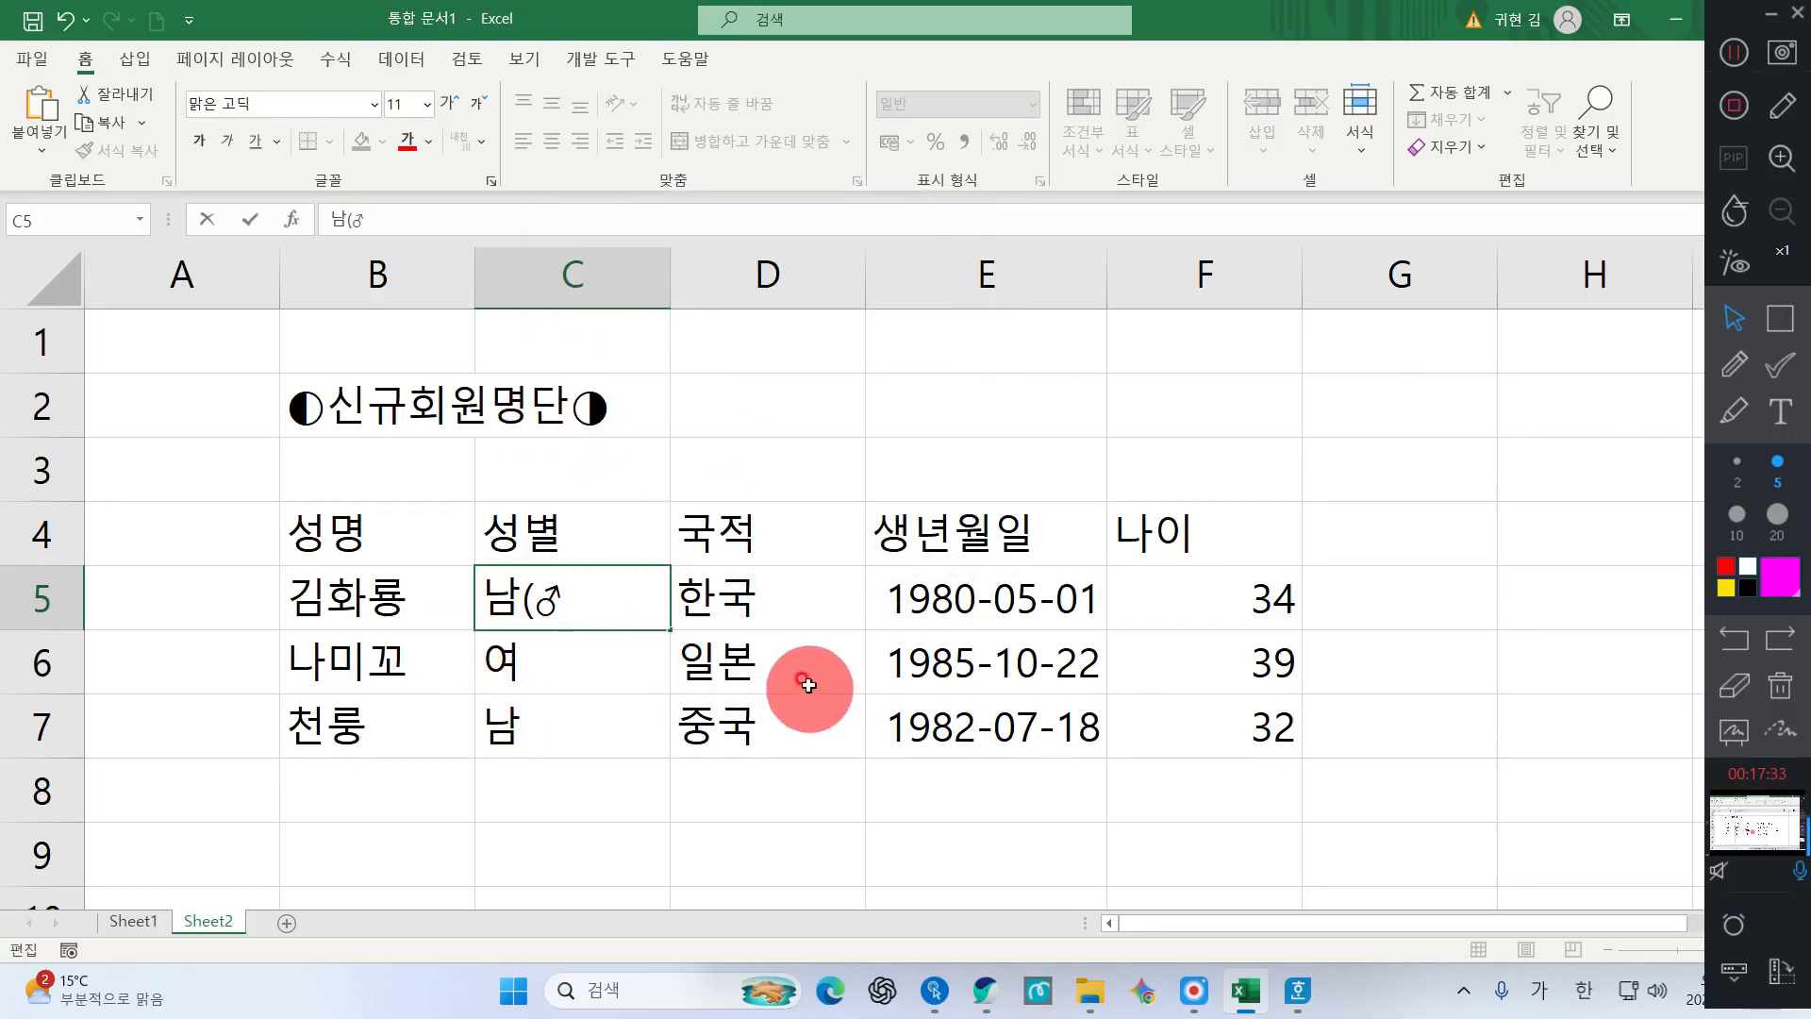
pyautogui.write(')')
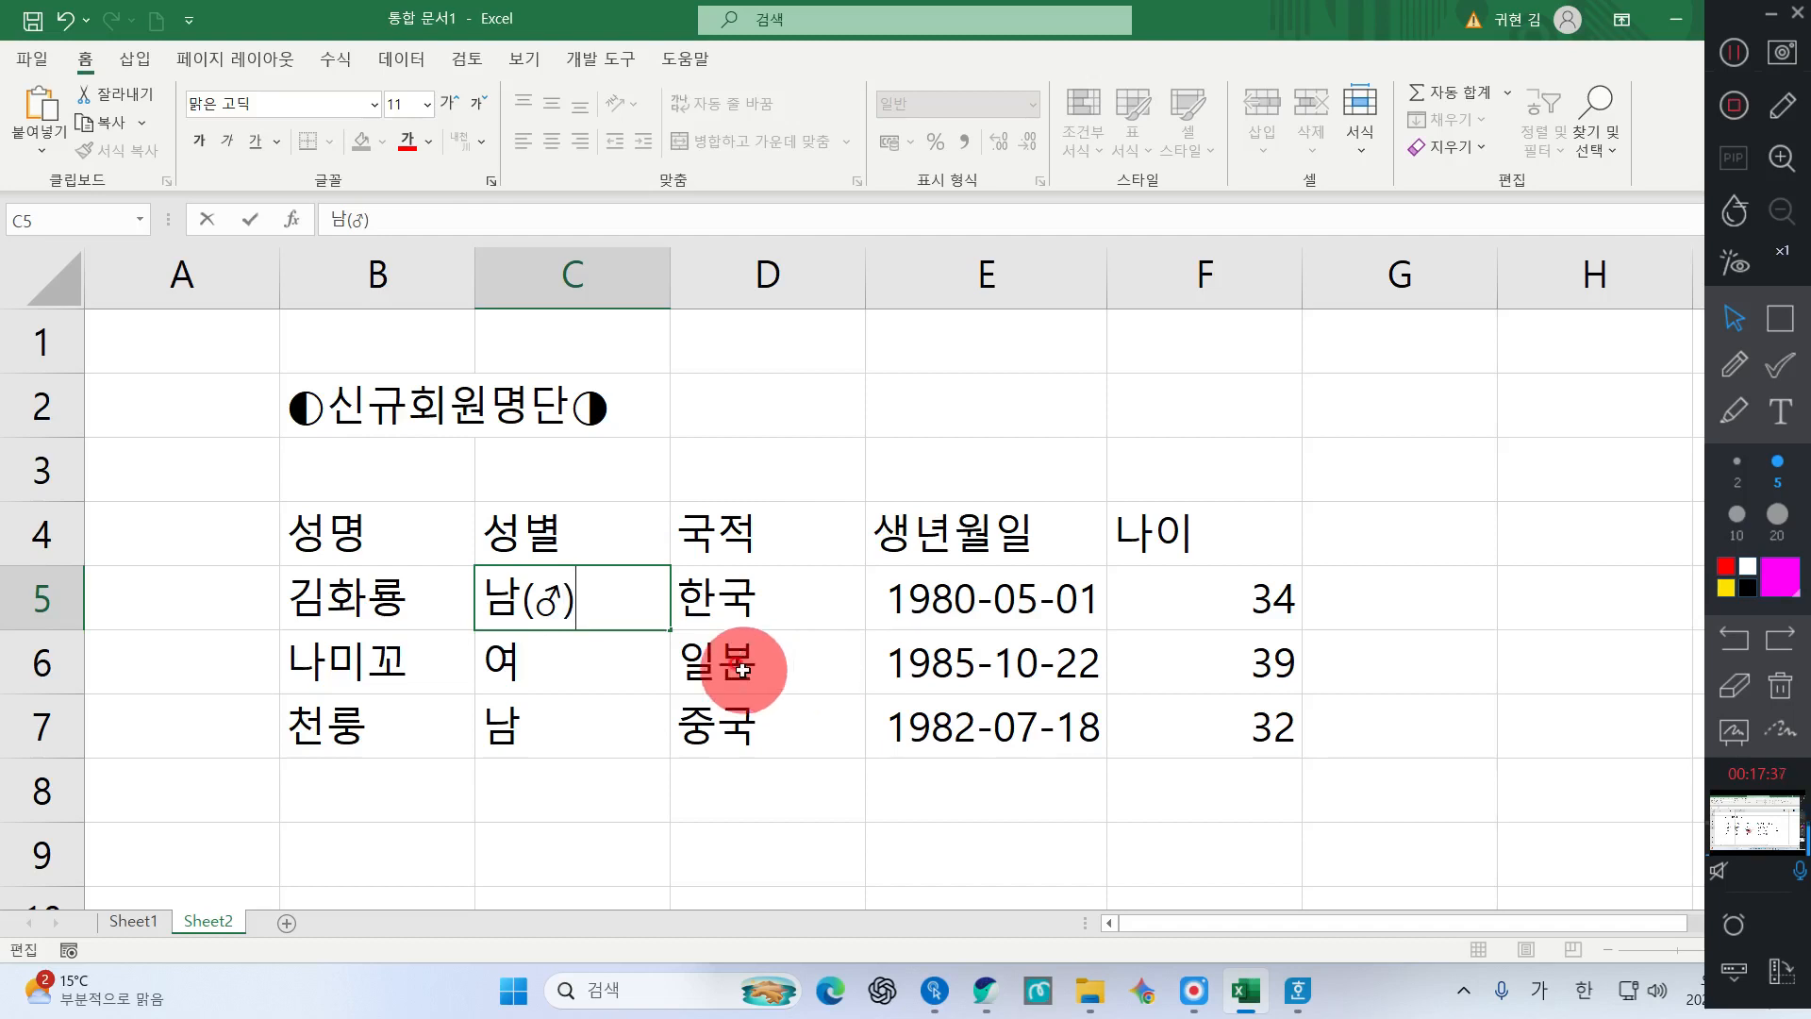
pyautogui.press('Return')
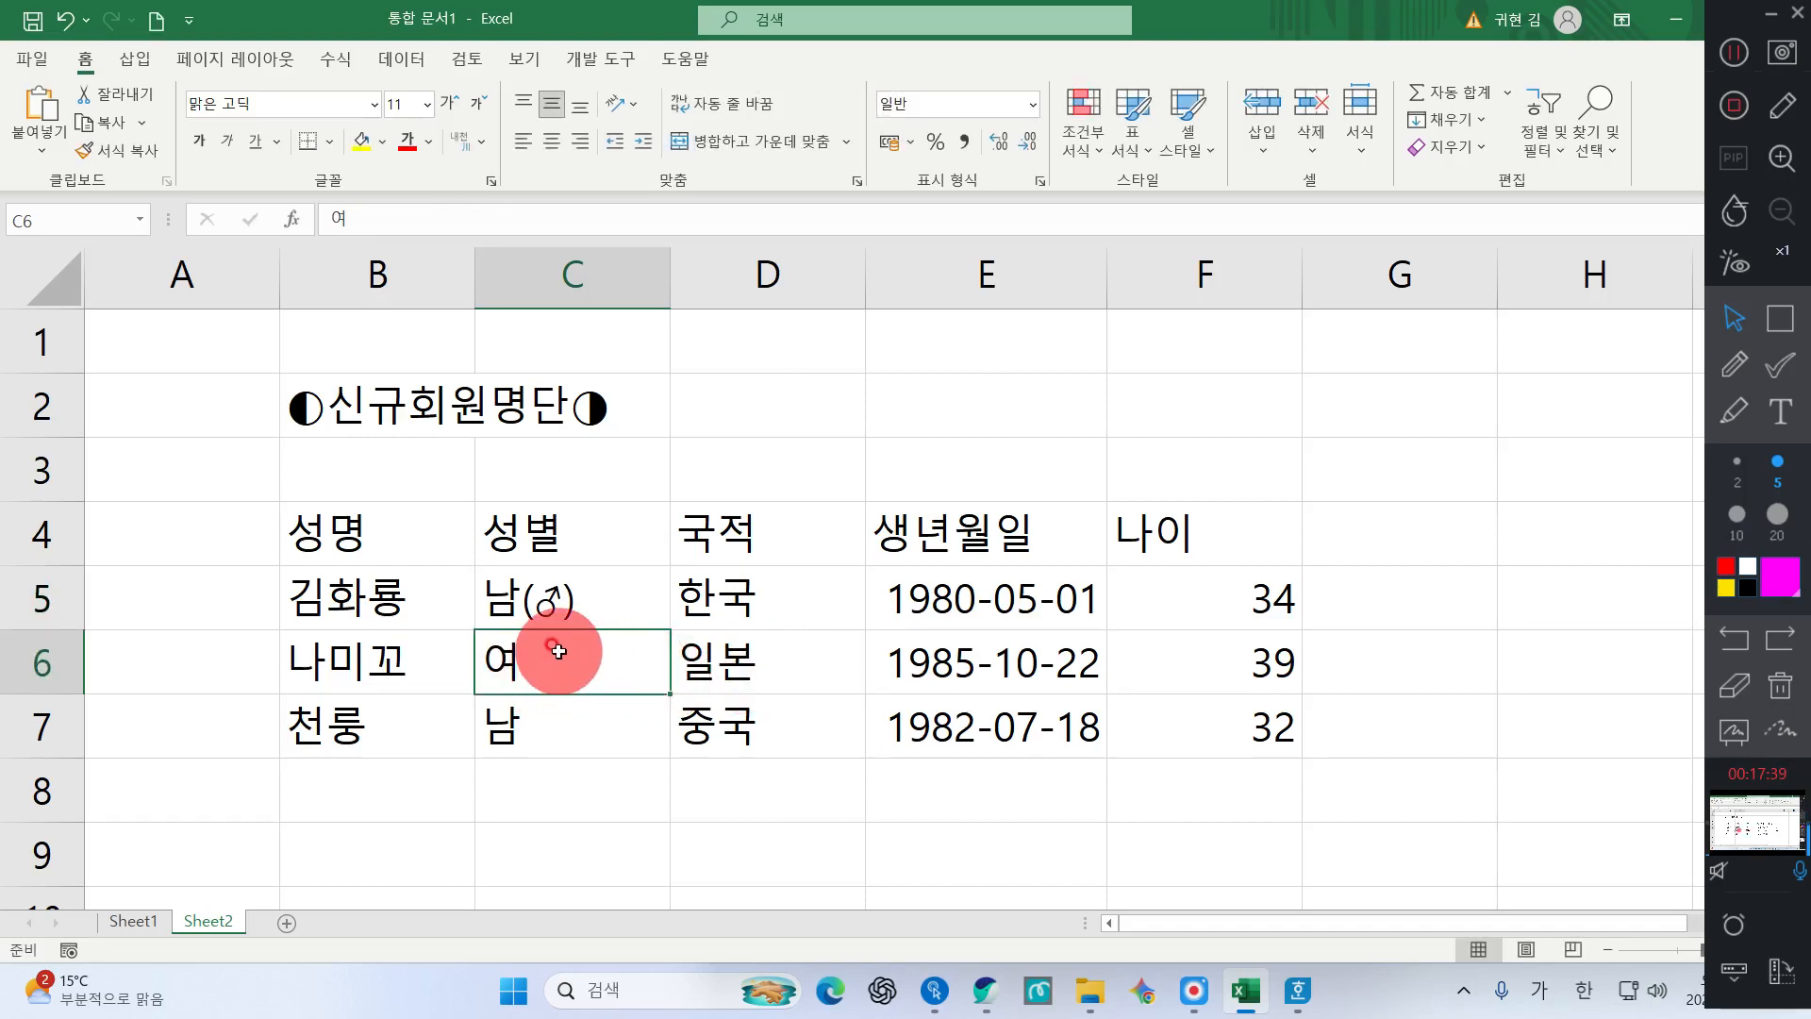
# Add ♀ from the ㄷ symbols in parentheses after 여 in C6, giving 여(♀)
pyautogui.doubleClick(556, 656)
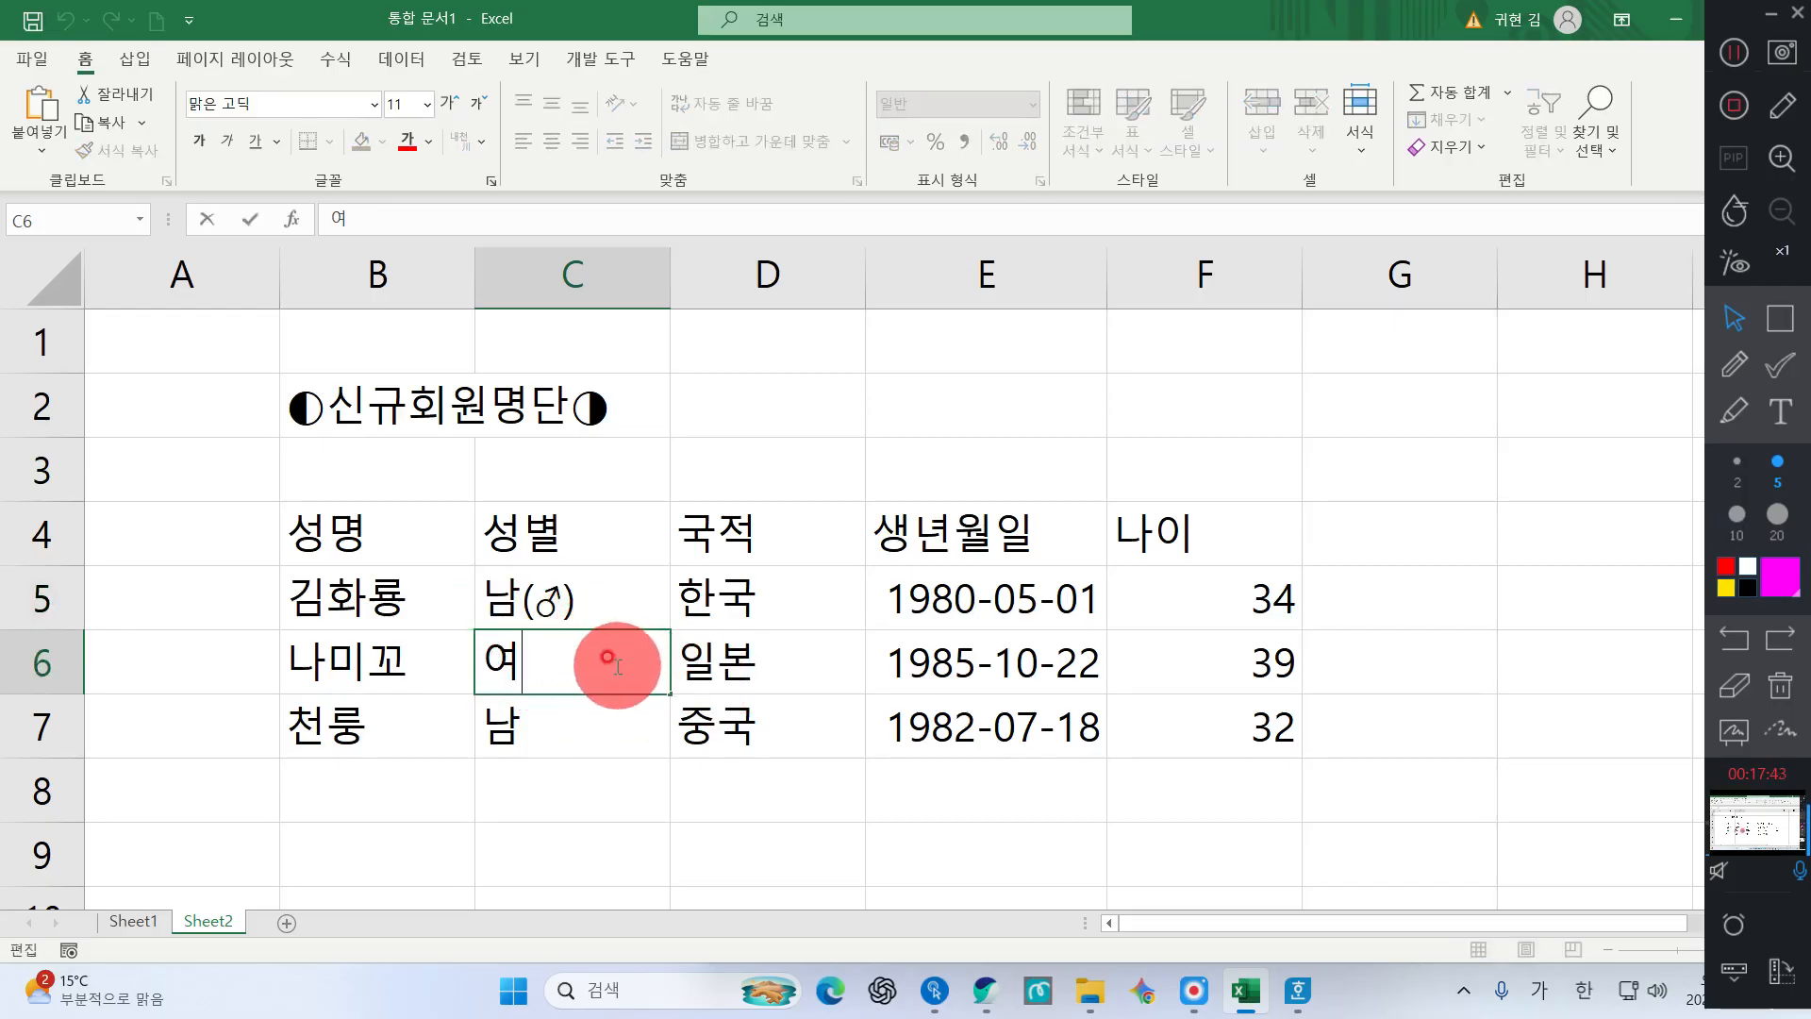
pyautogui.write('(')
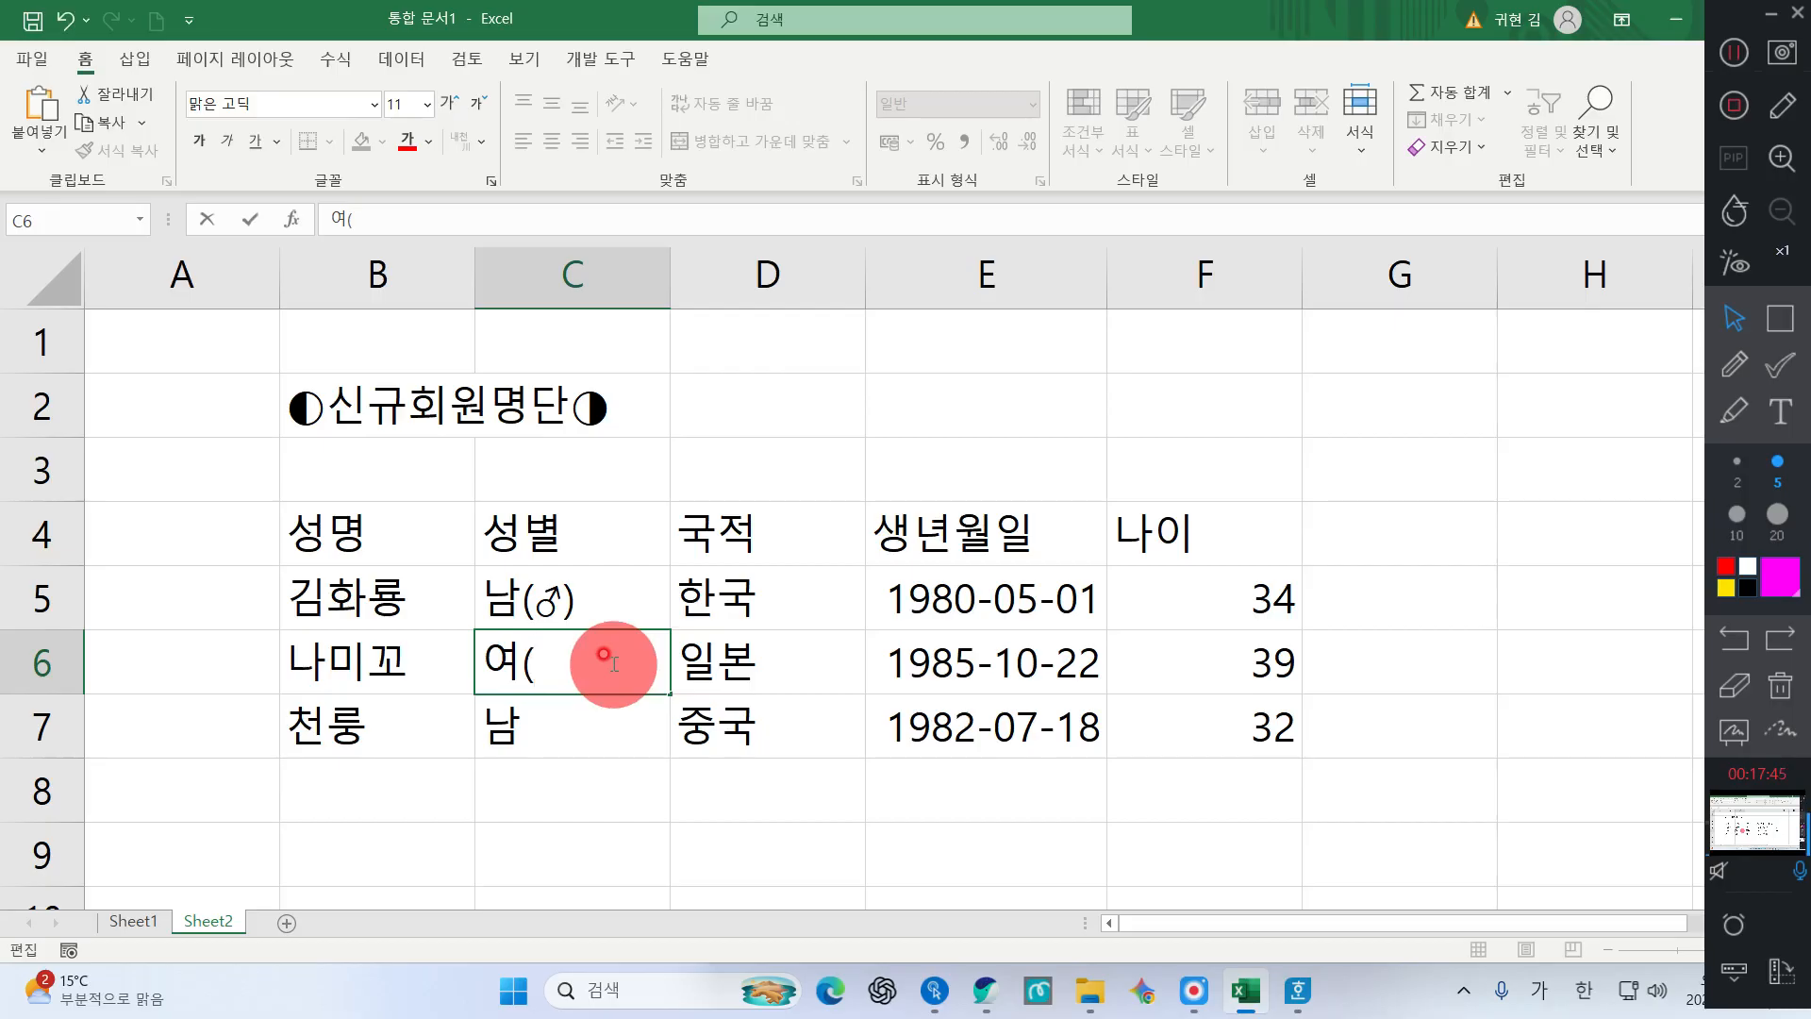
pyautogui.write('ㄷ')
pyautogui.press('Hangul_Hanja')
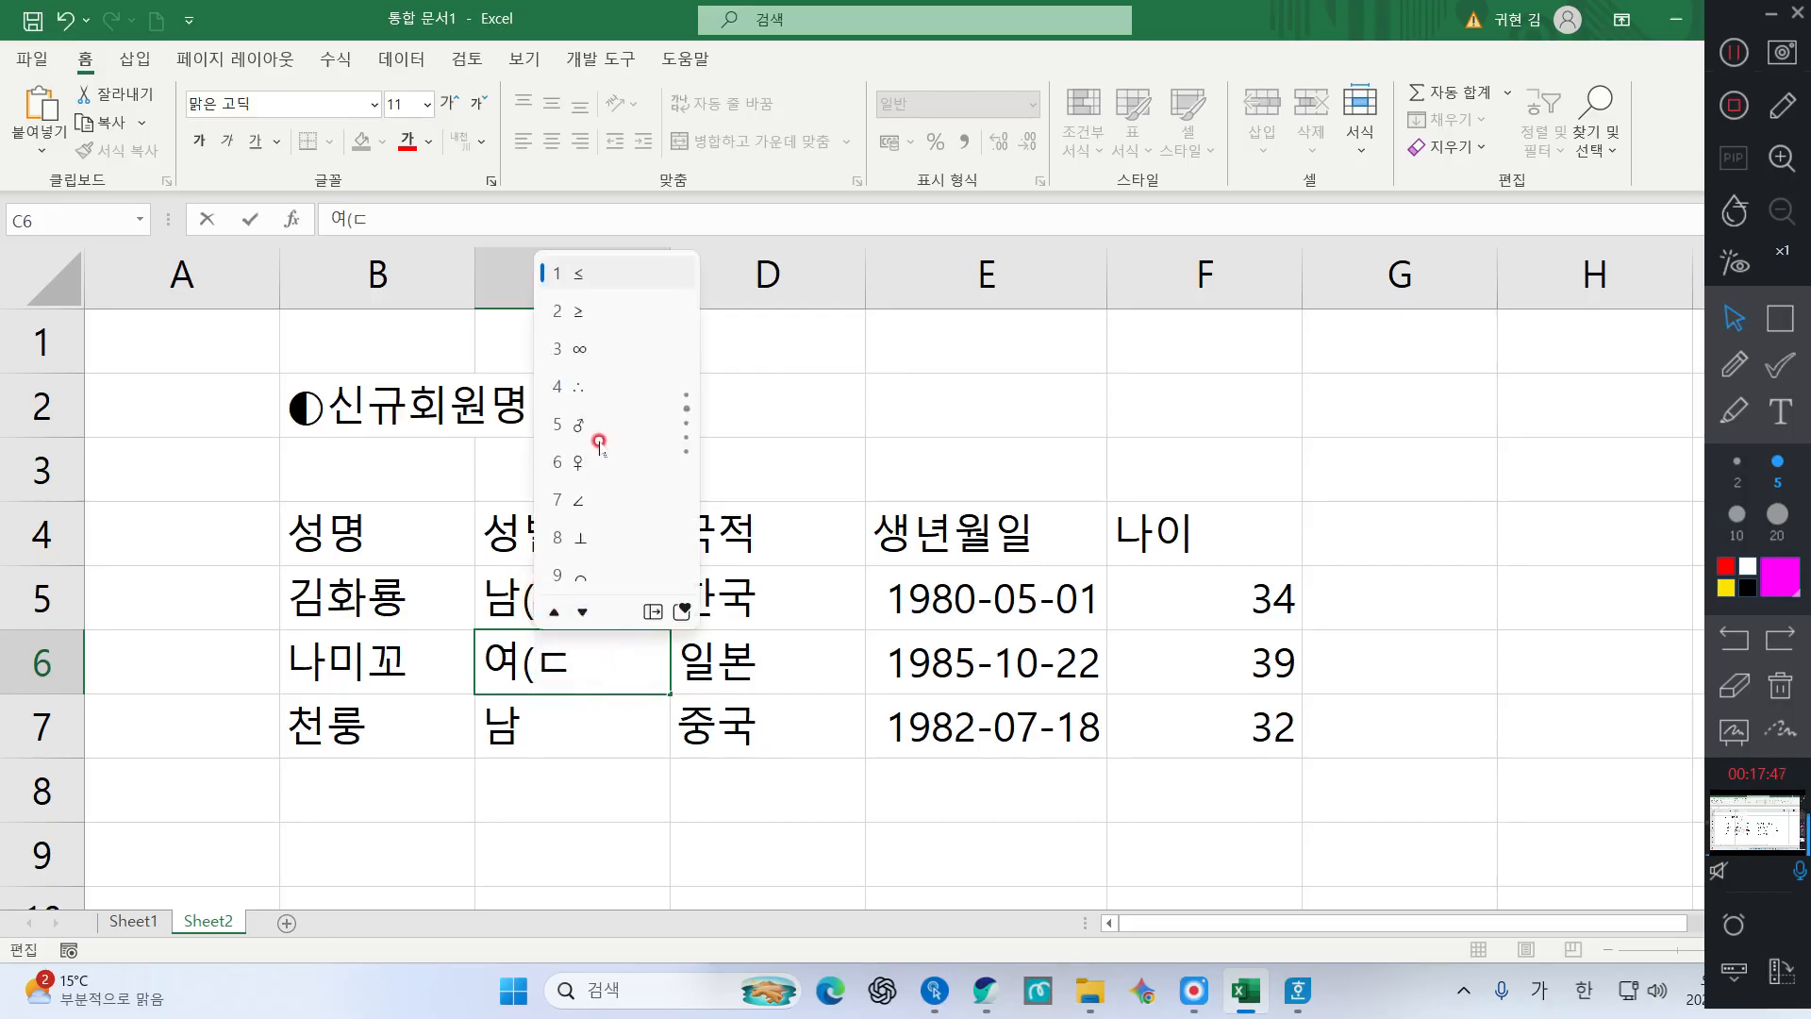
pyautogui.click(592, 461)
pyautogui.write(')')
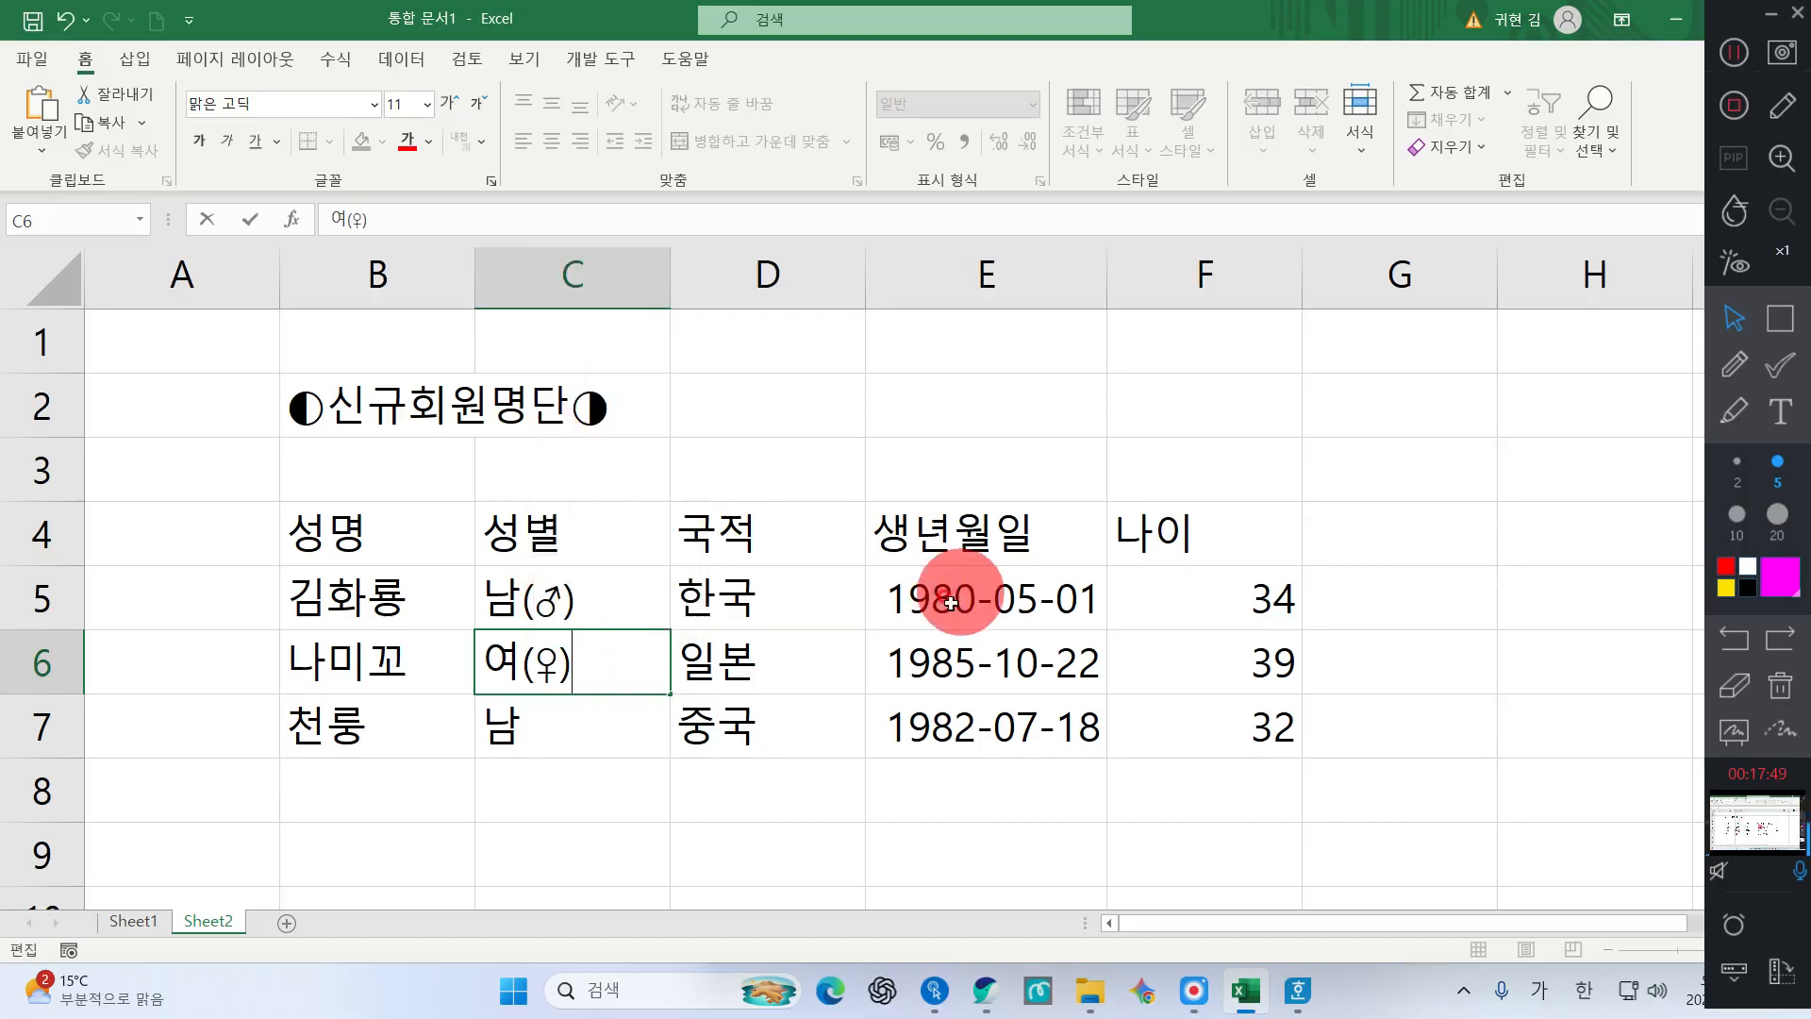
pyautogui.press('Return')
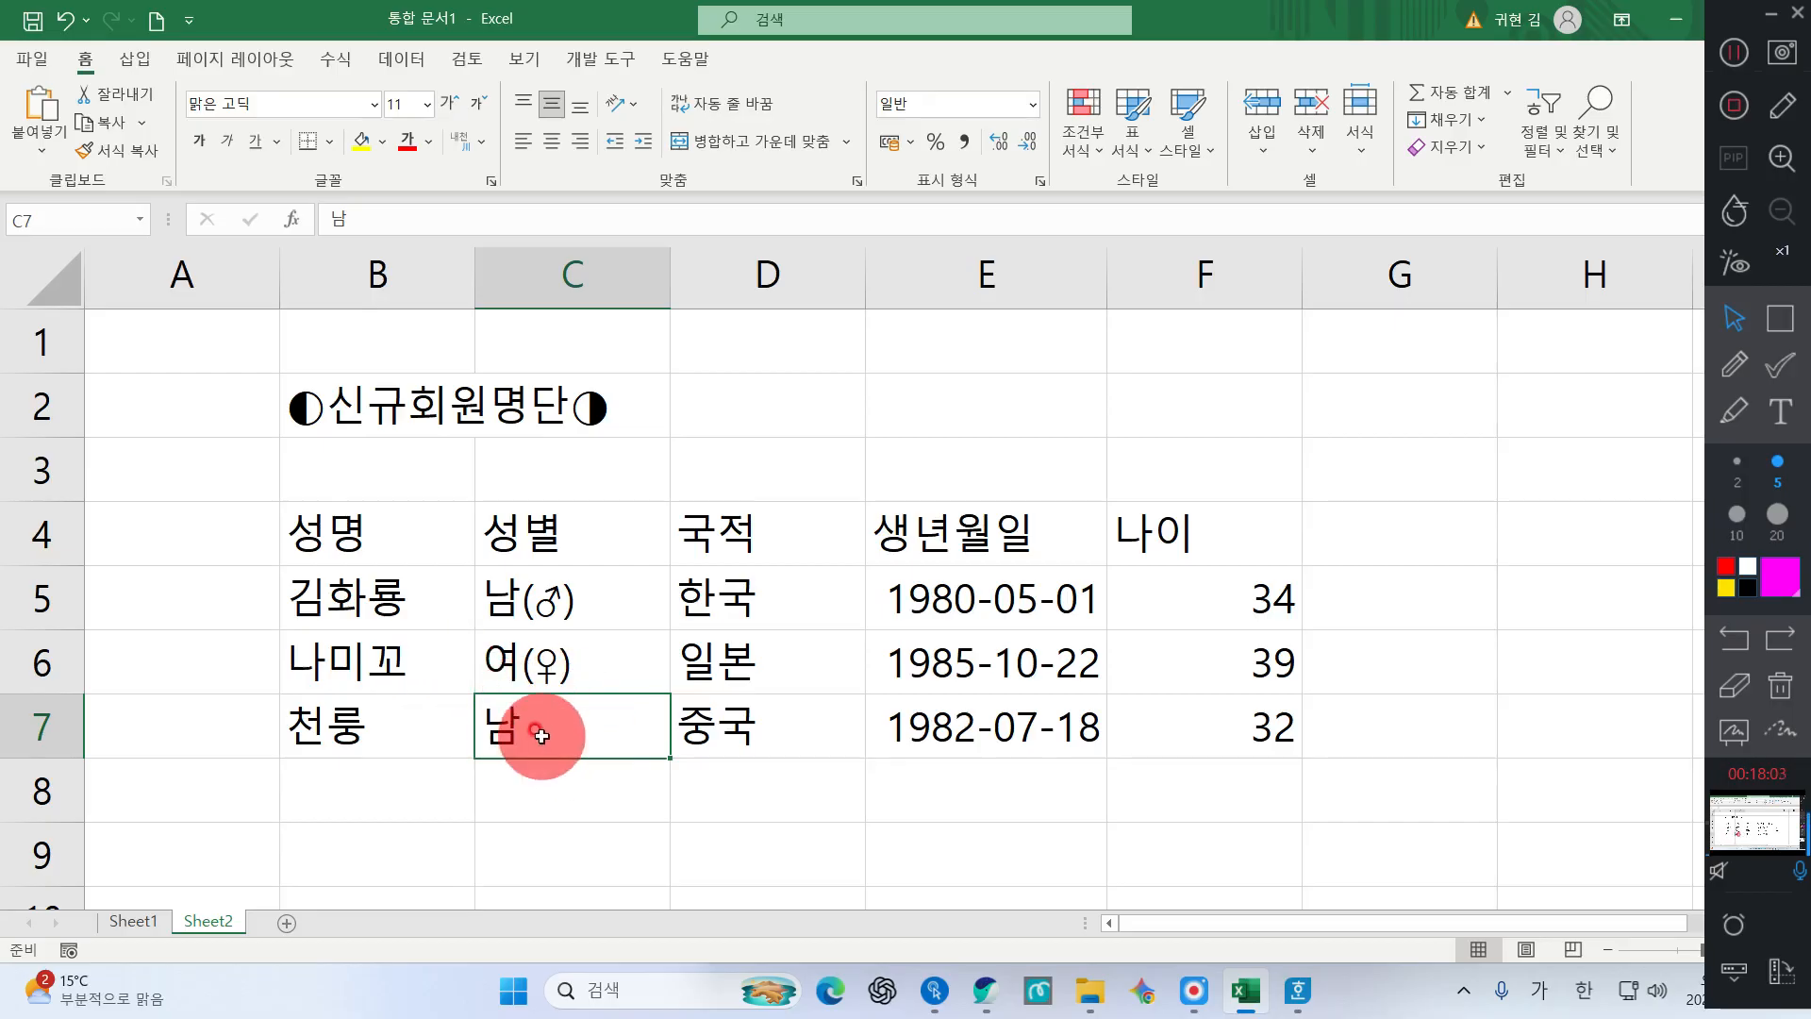
# Test 남 autocompleting to 남(♂) in C7, then delete C7's contents to leave it blank
pyautogui.press('Delete')
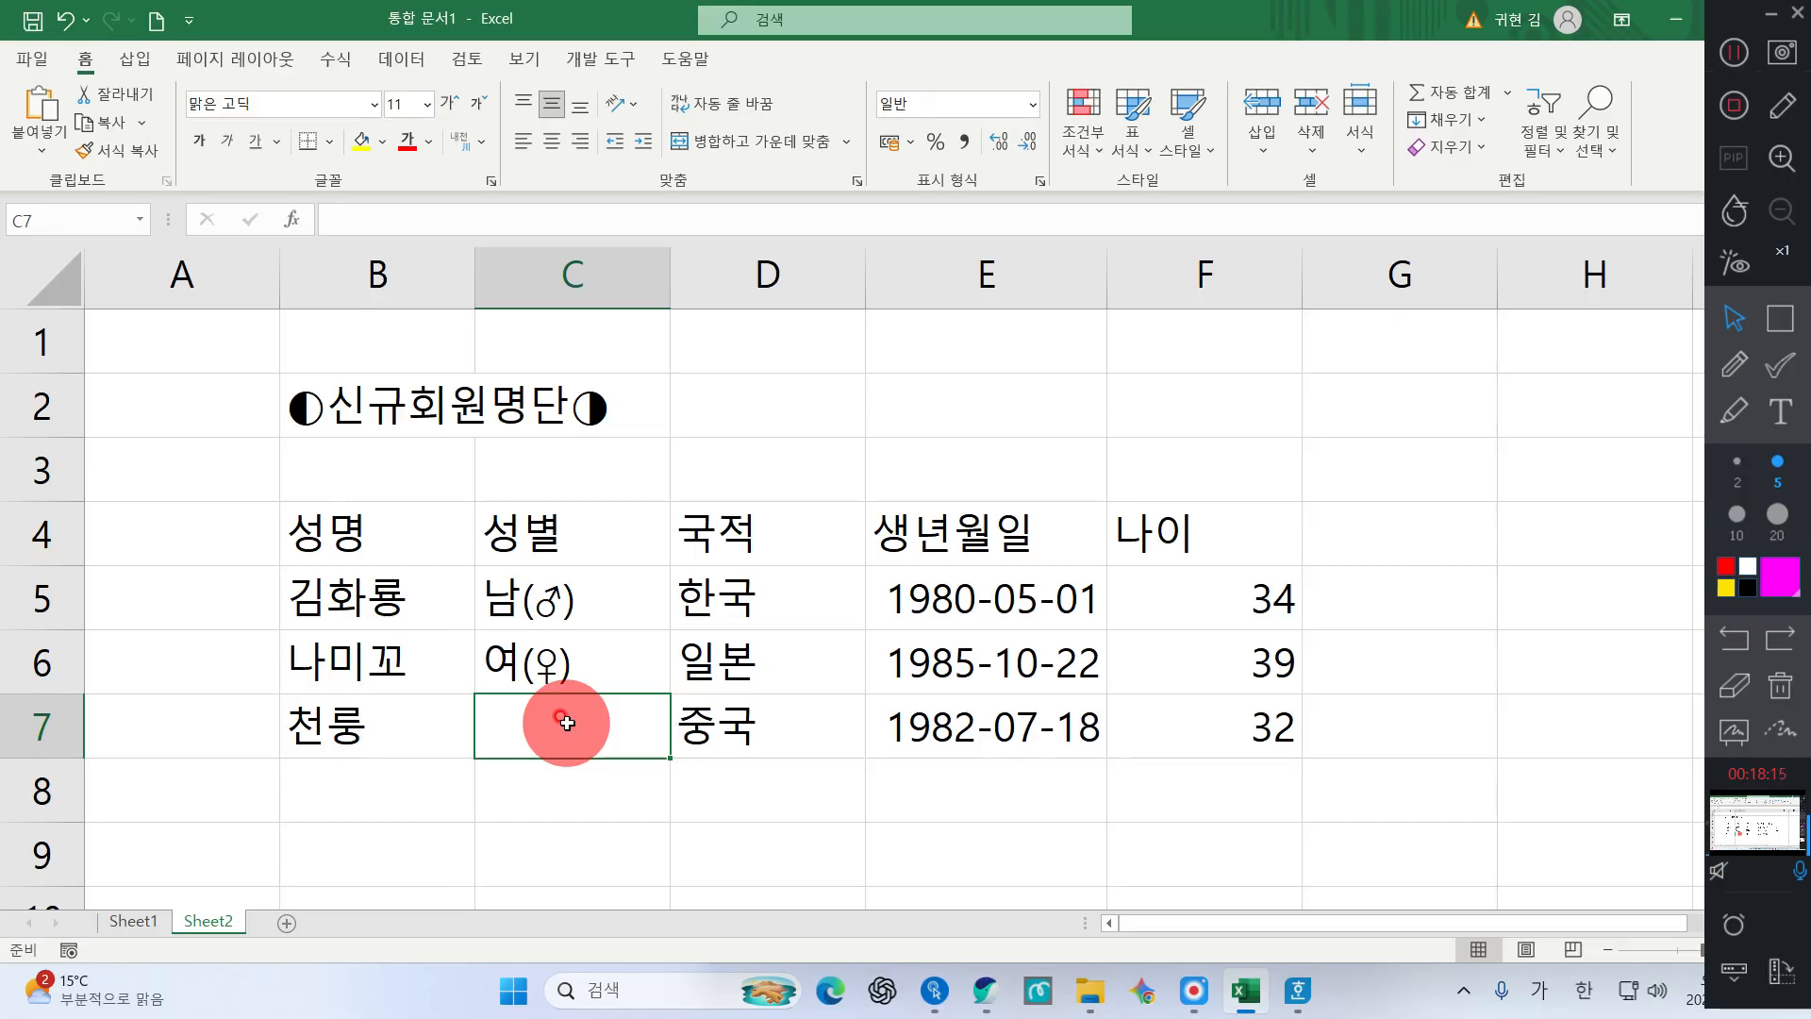
pyautogui.write('남(♂')
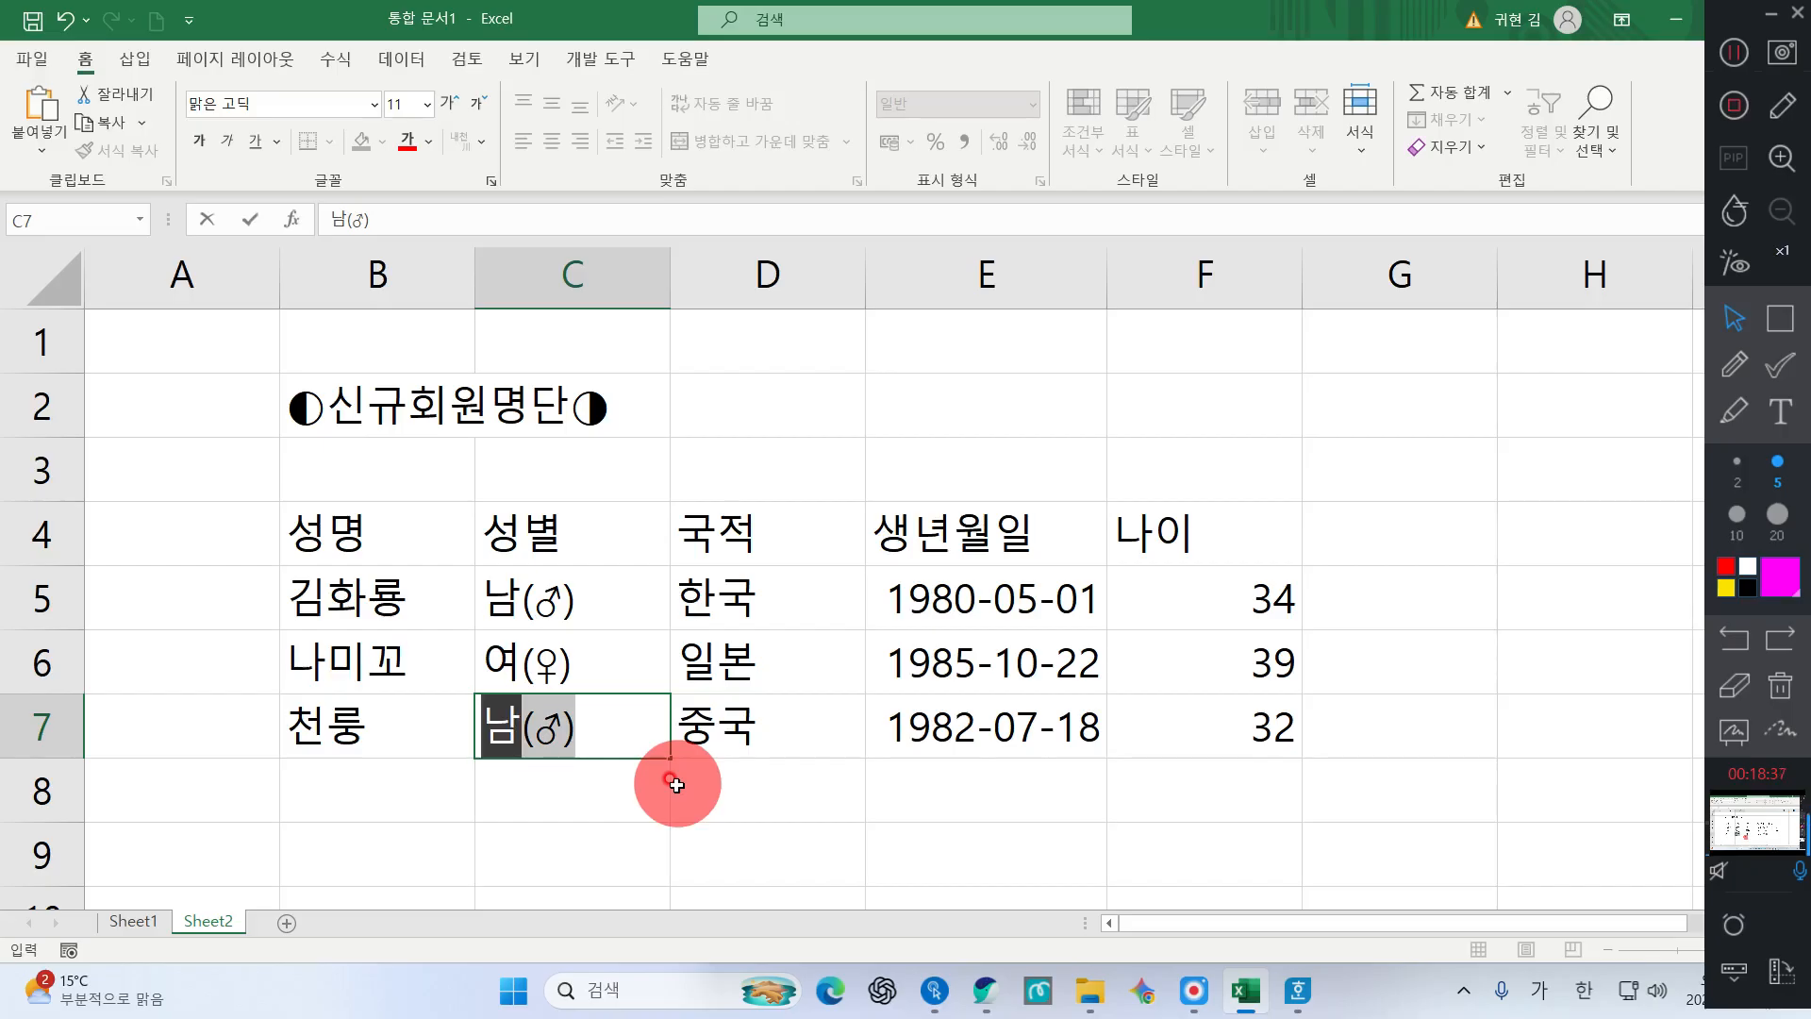
pyautogui.press('Return')
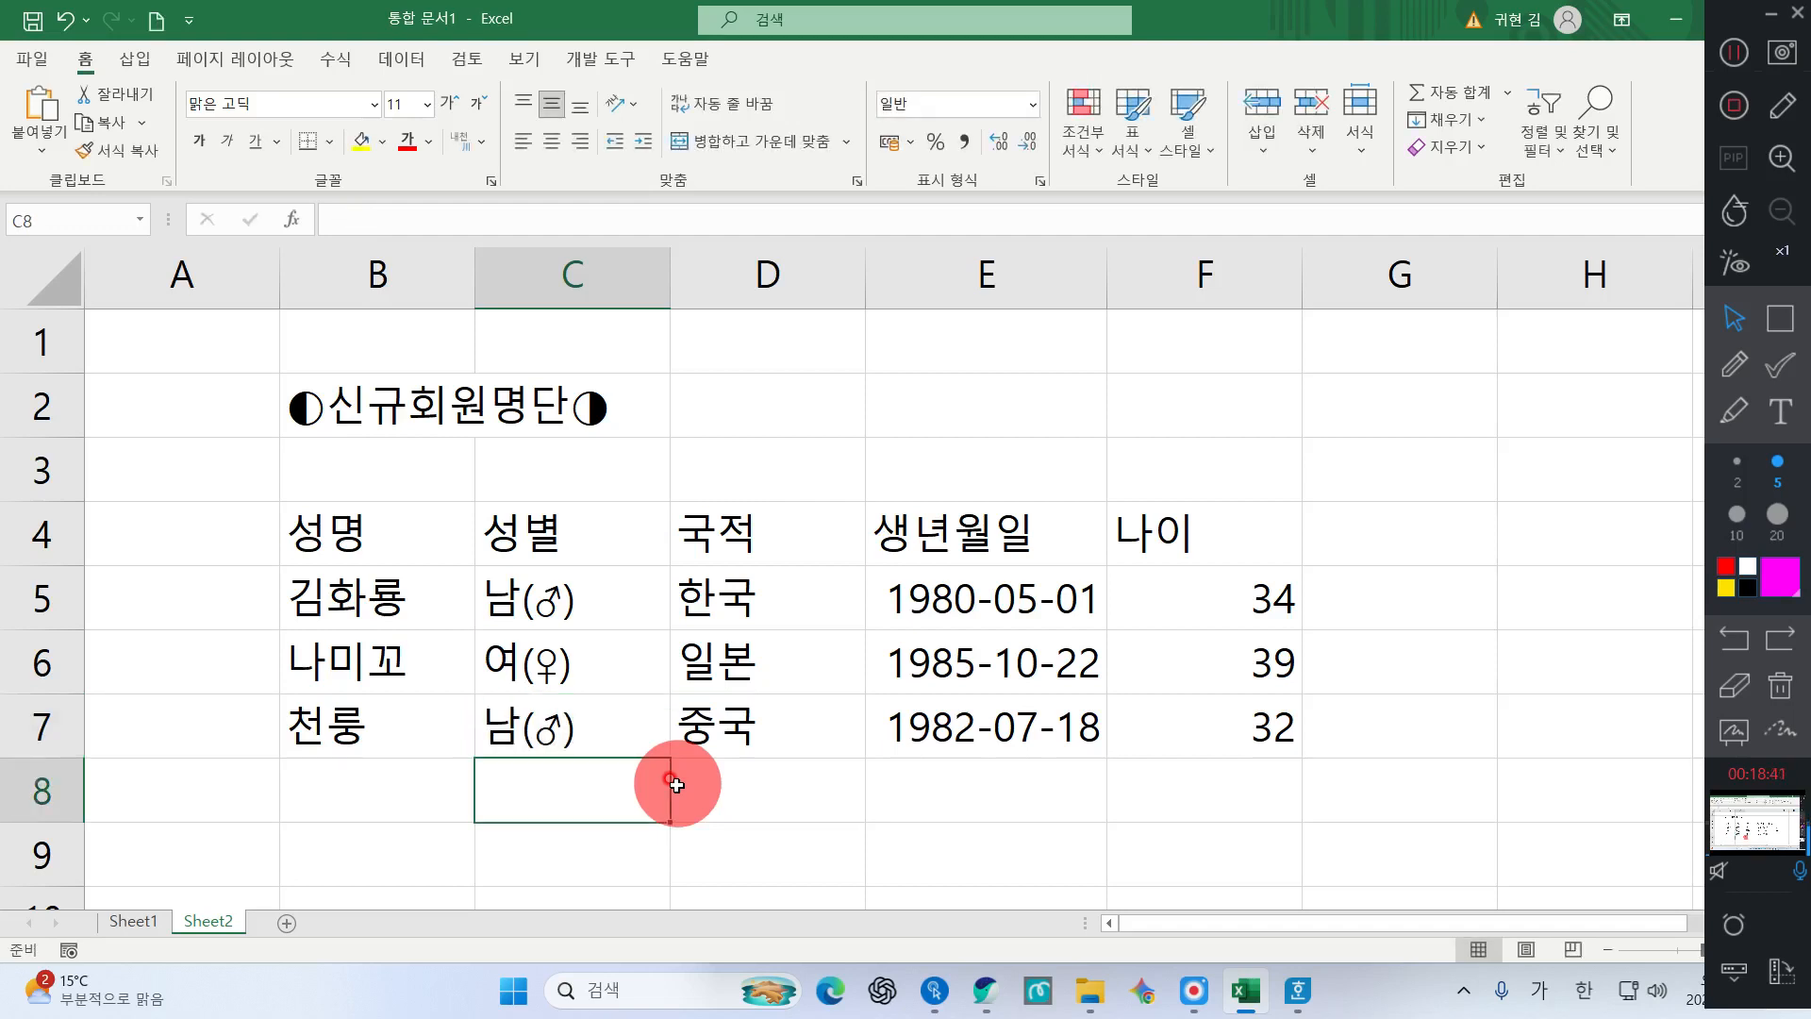
pyautogui.press('Up')
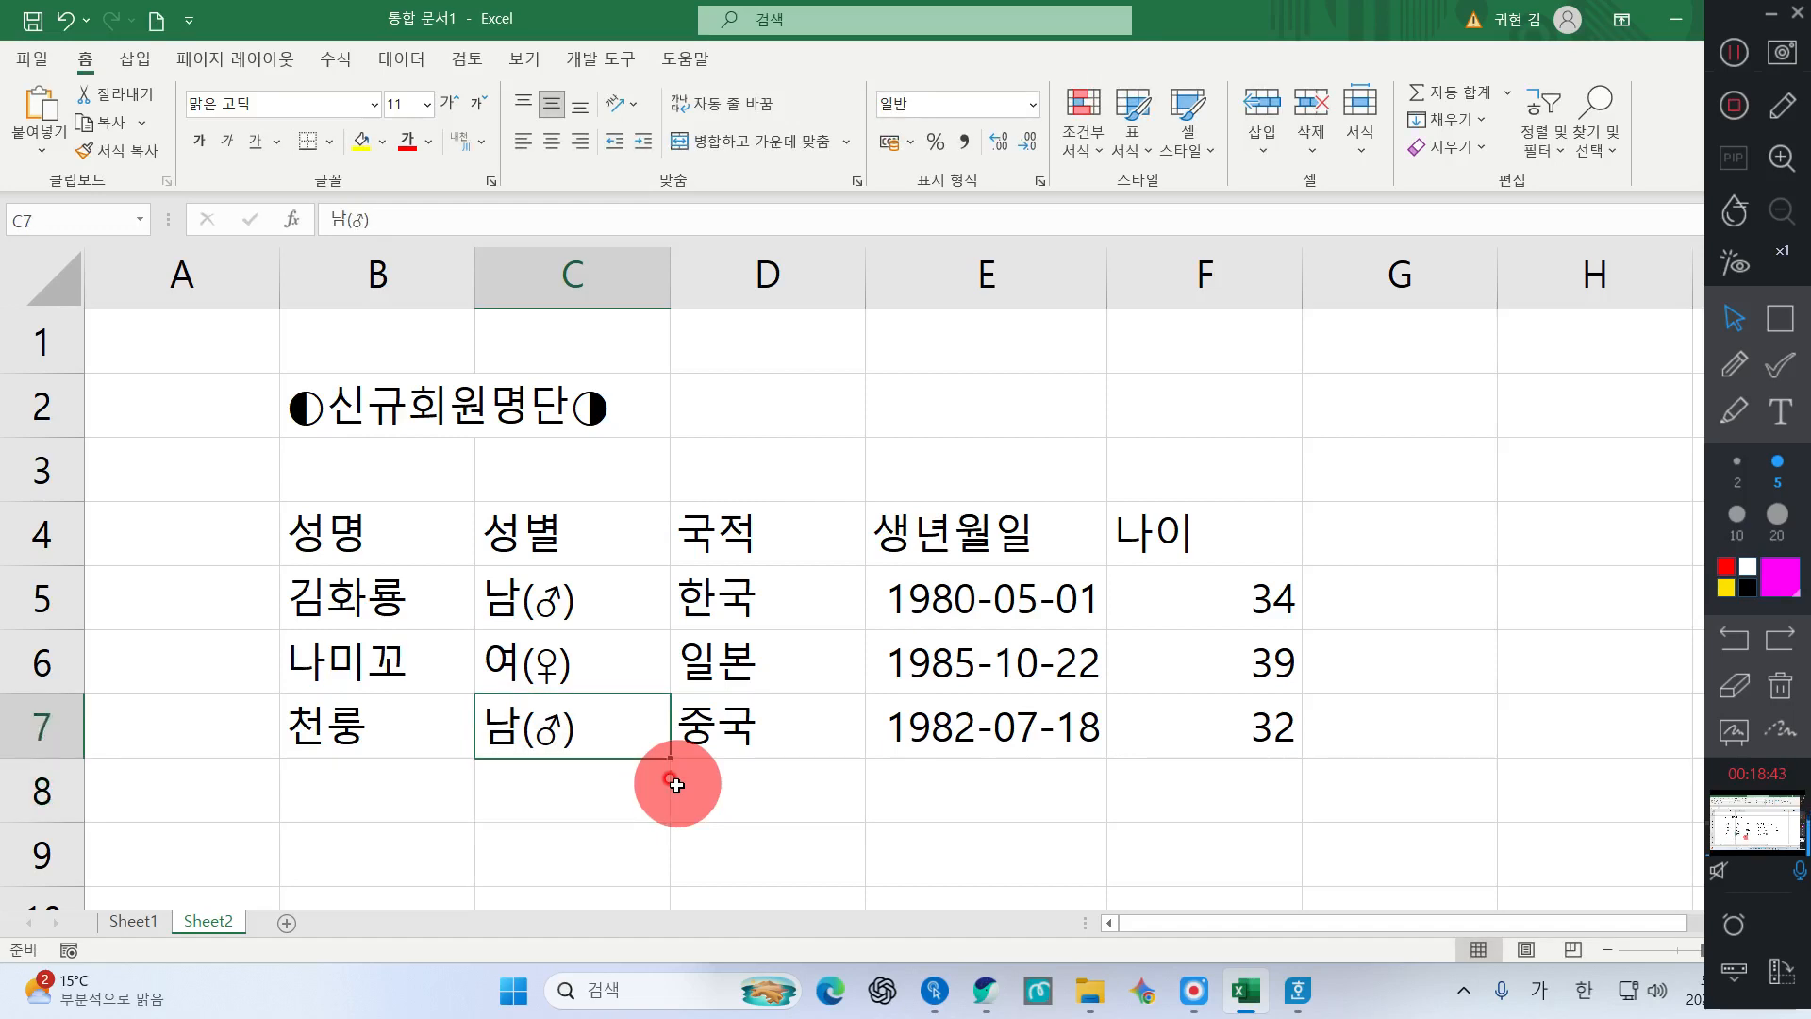
pyautogui.write('남')
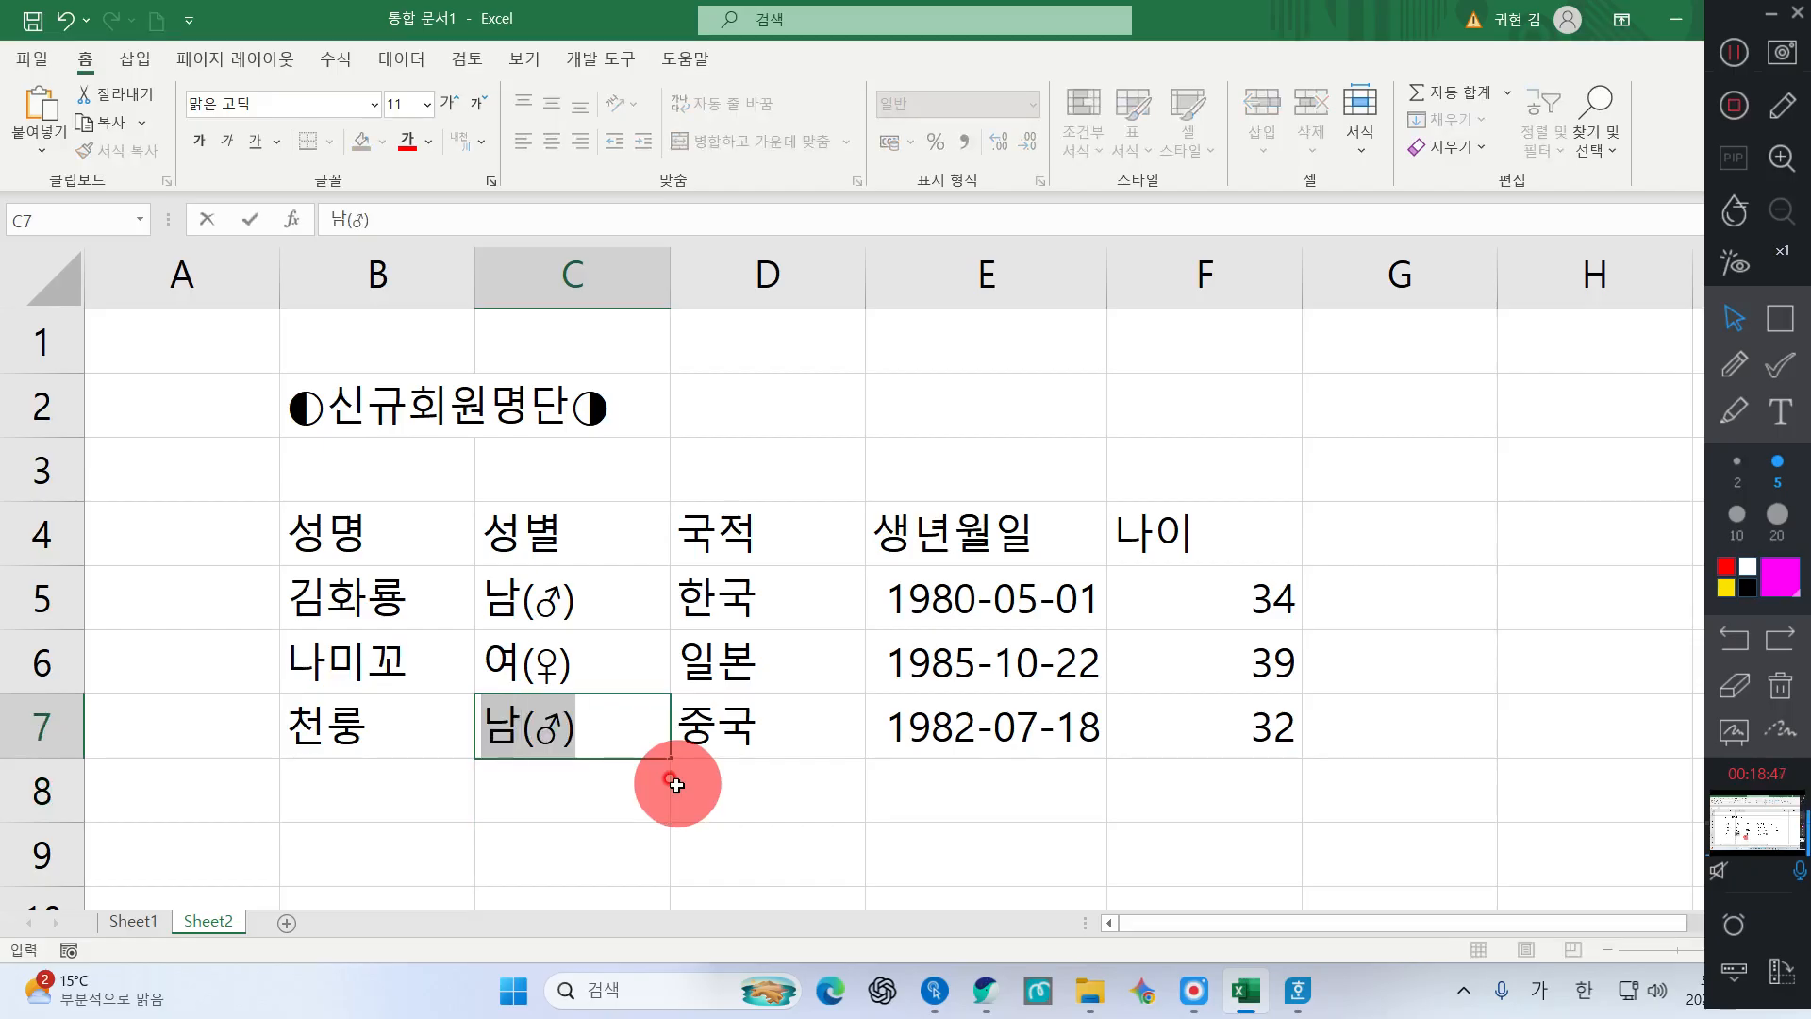
pyautogui.write('자')
pyautogui.press('BackSpace')
pyautogui.press('BackSpace')
pyautogui.press('BackSpace')
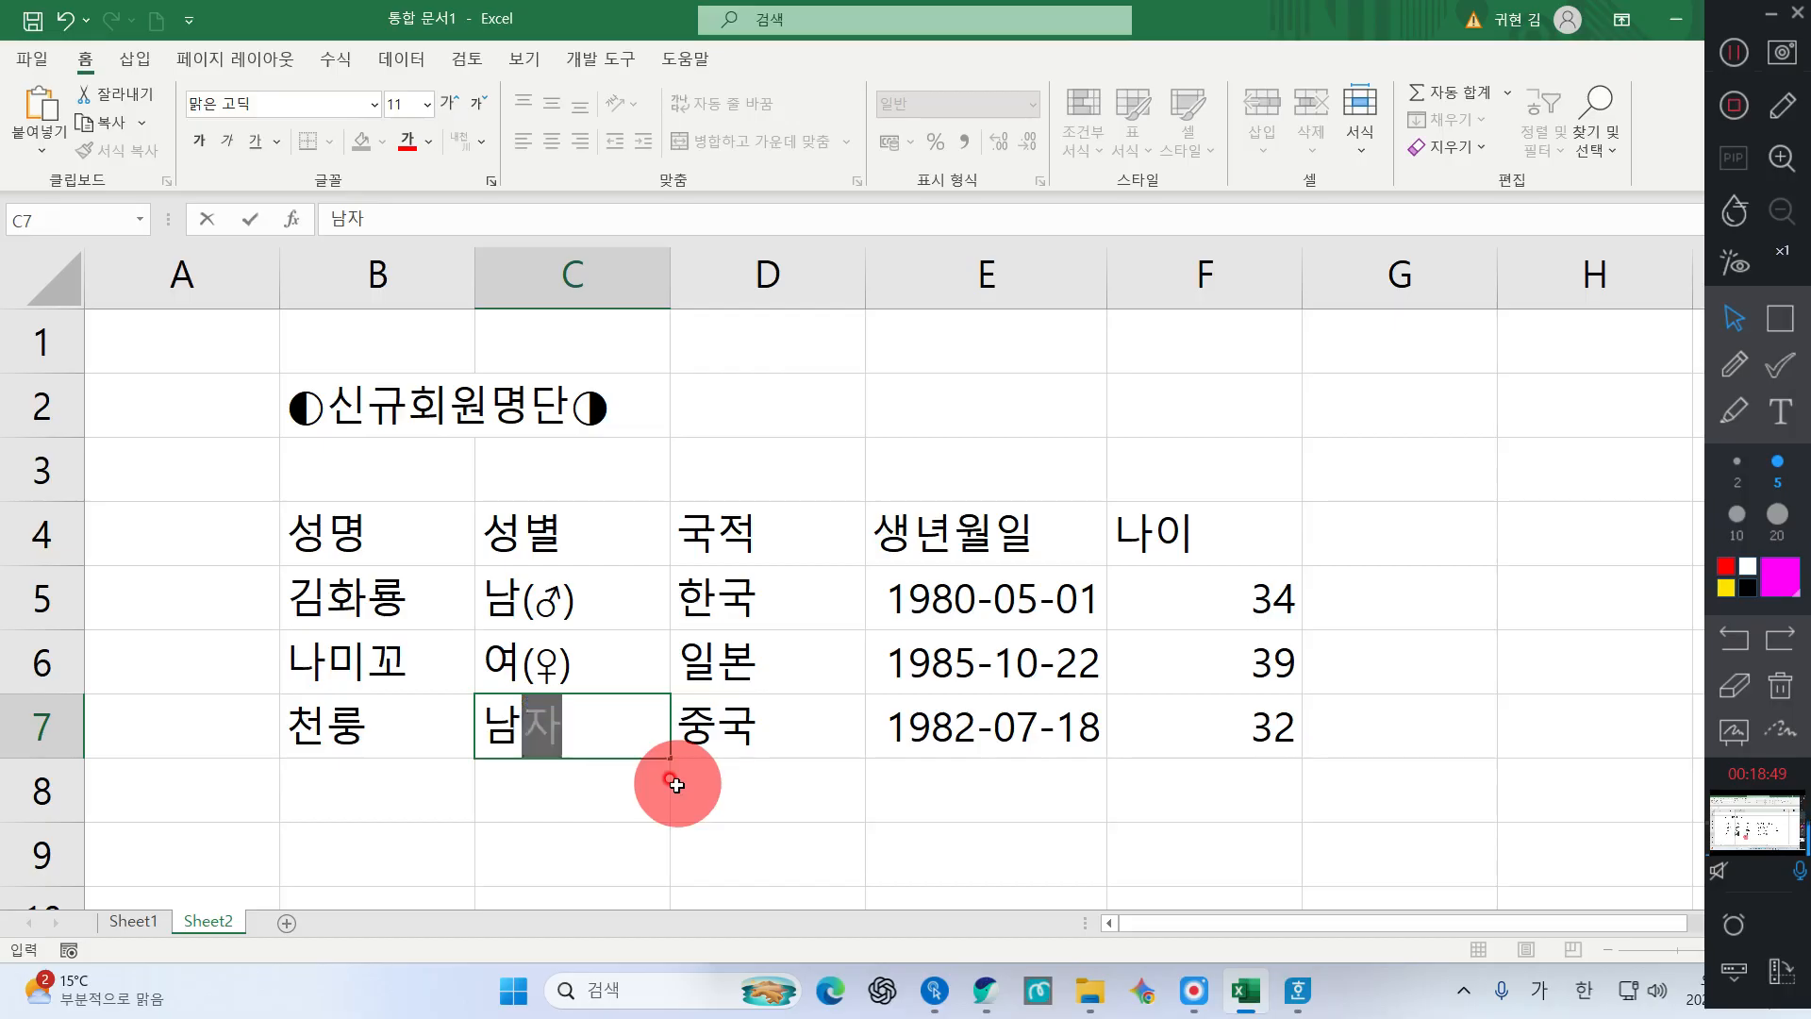
pyautogui.write('남')
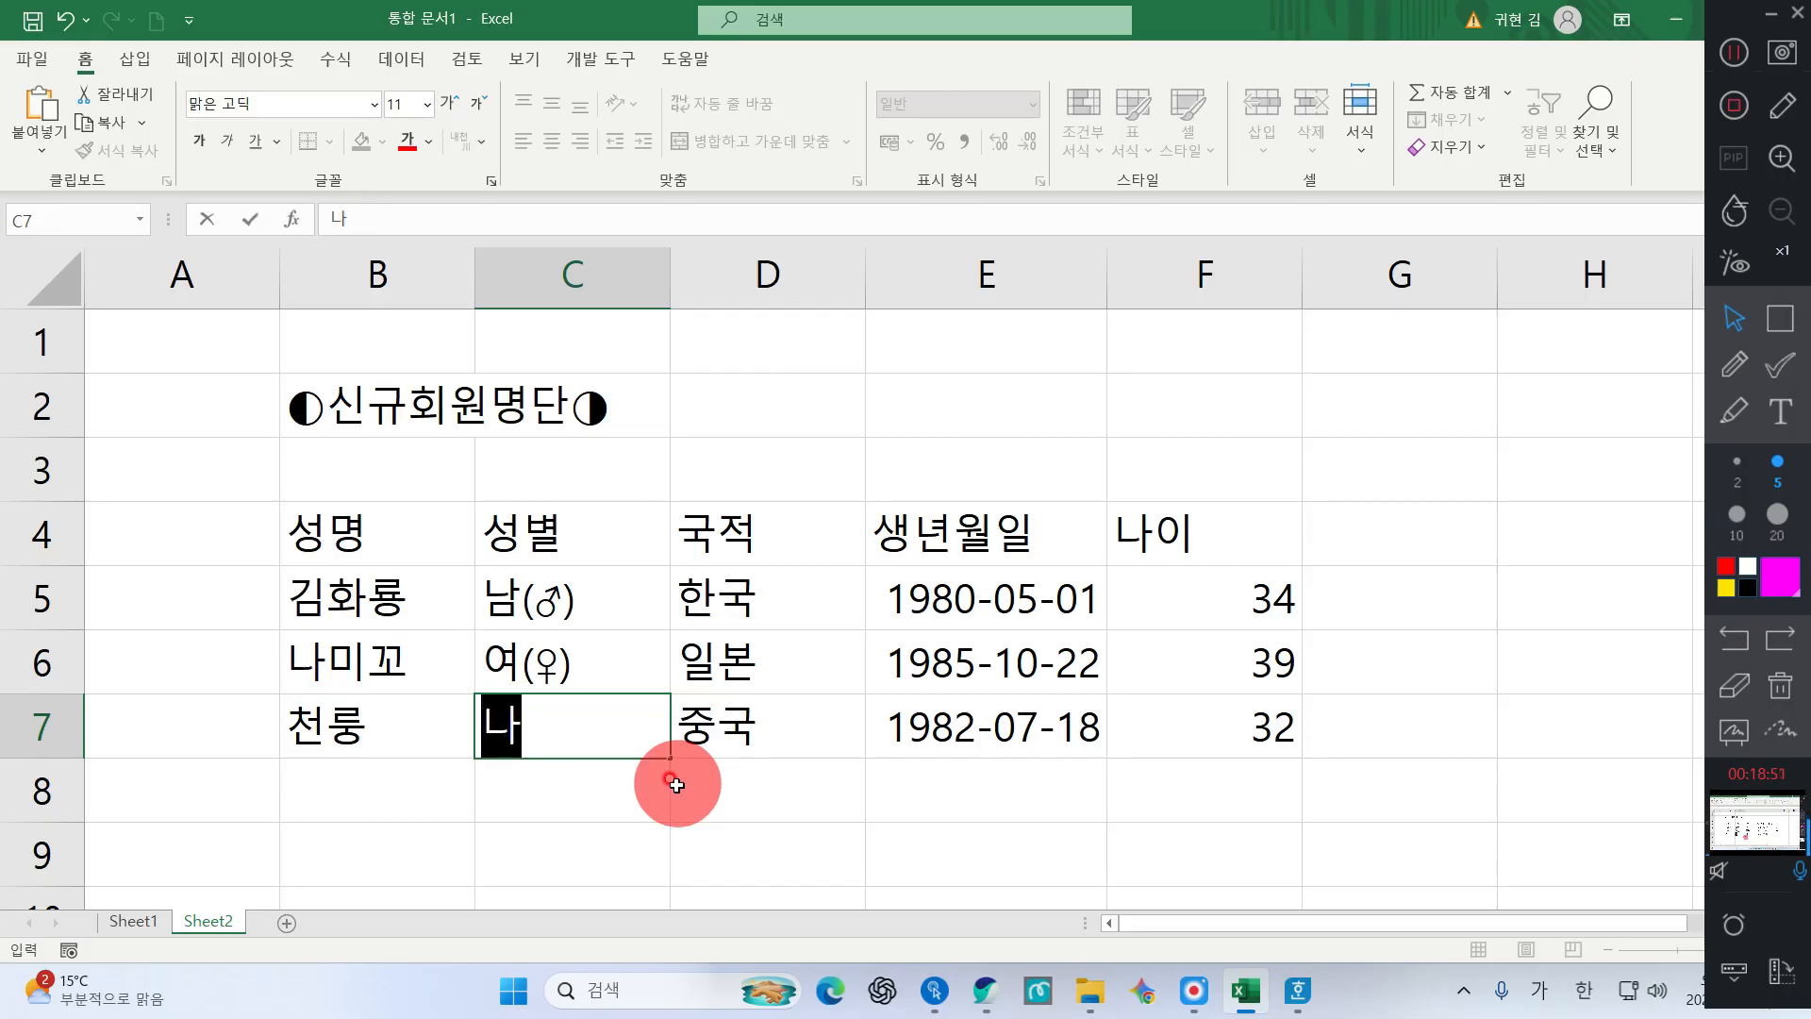
pyautogui.press('Return')
pyautogui.press('Up')
pyautogui.press('Delete')
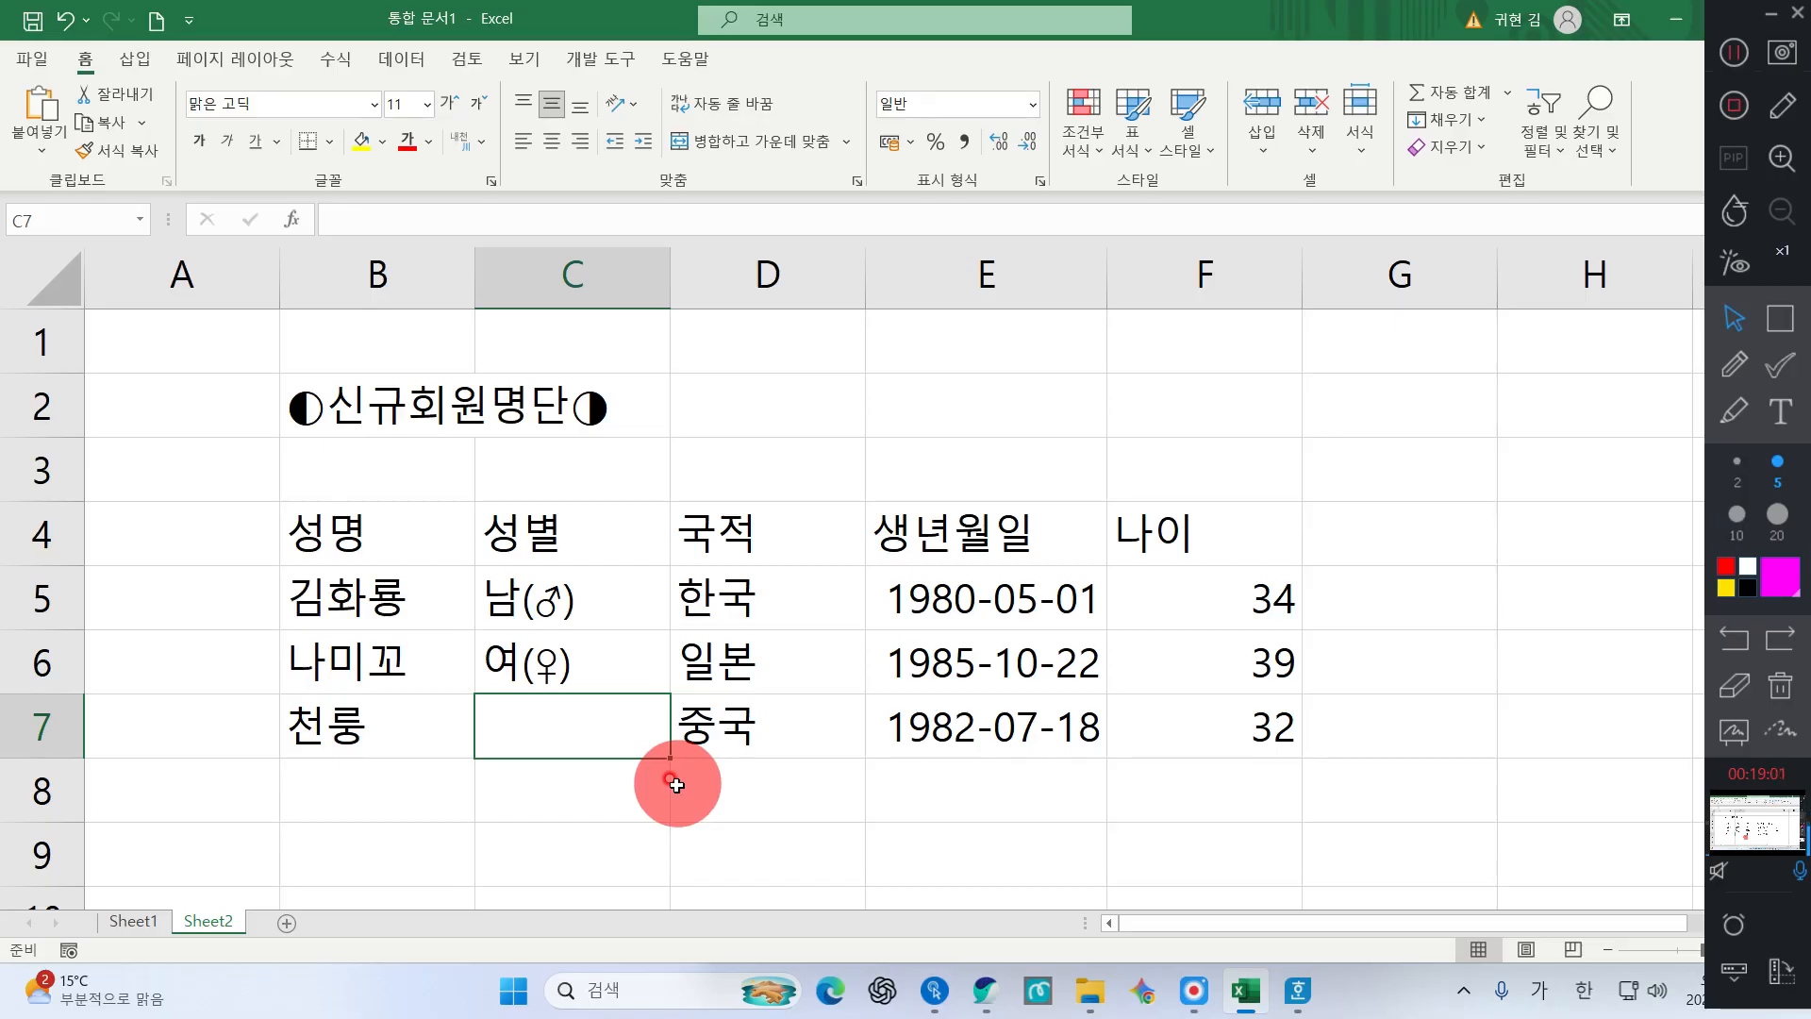
# Enter 남 in C7 to autocomplete 남(♂), then try test entries in C8 and clear it
pyautogui.write('남')
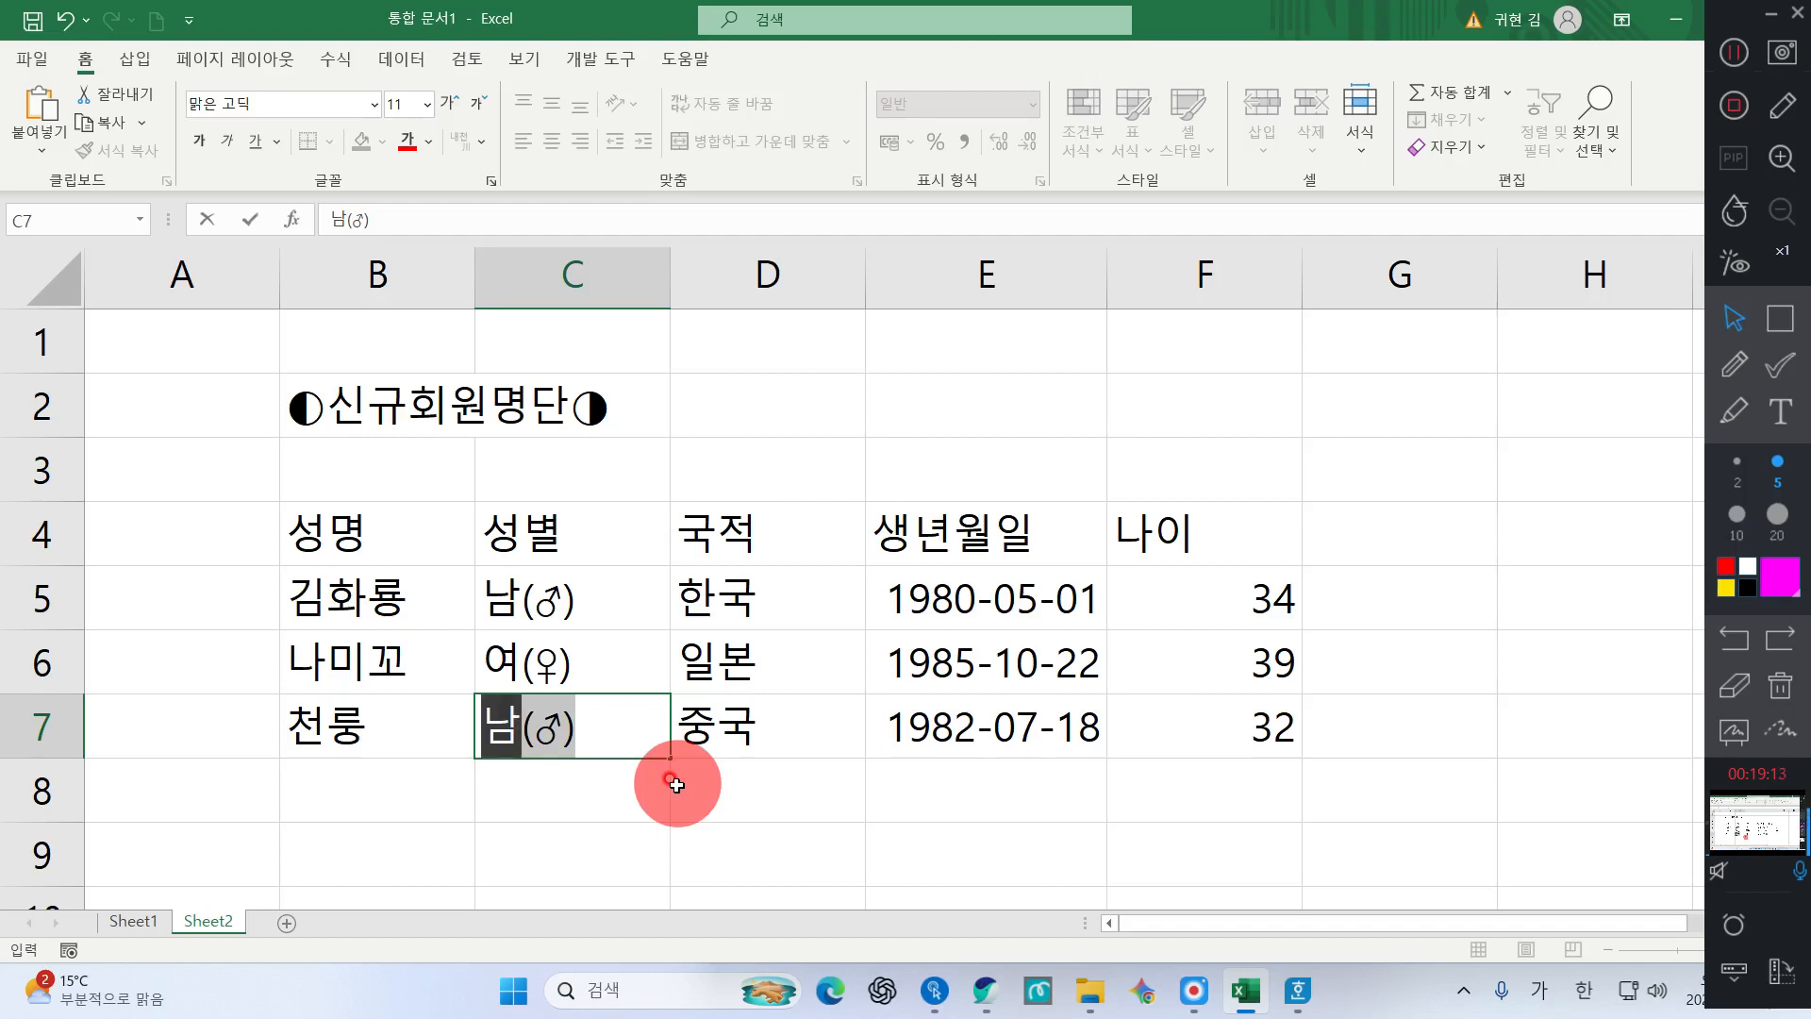
pyautogui.press('Return')
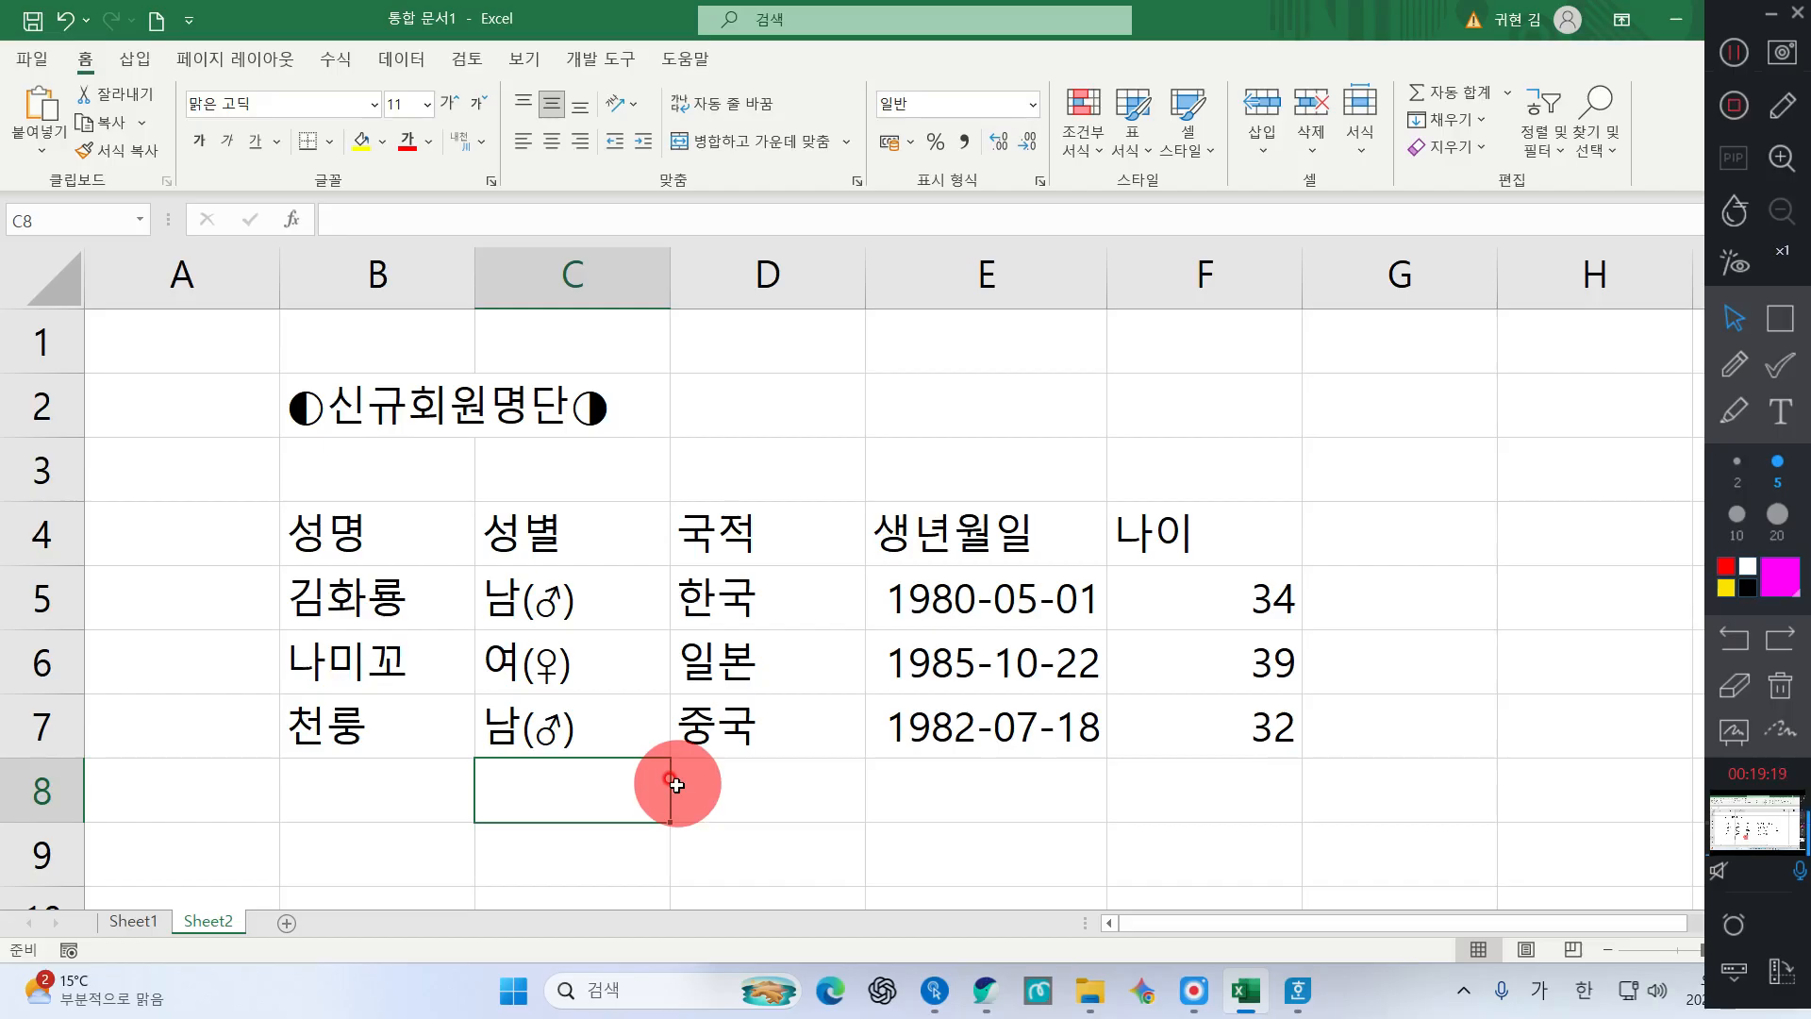
pyautogui.write('남')
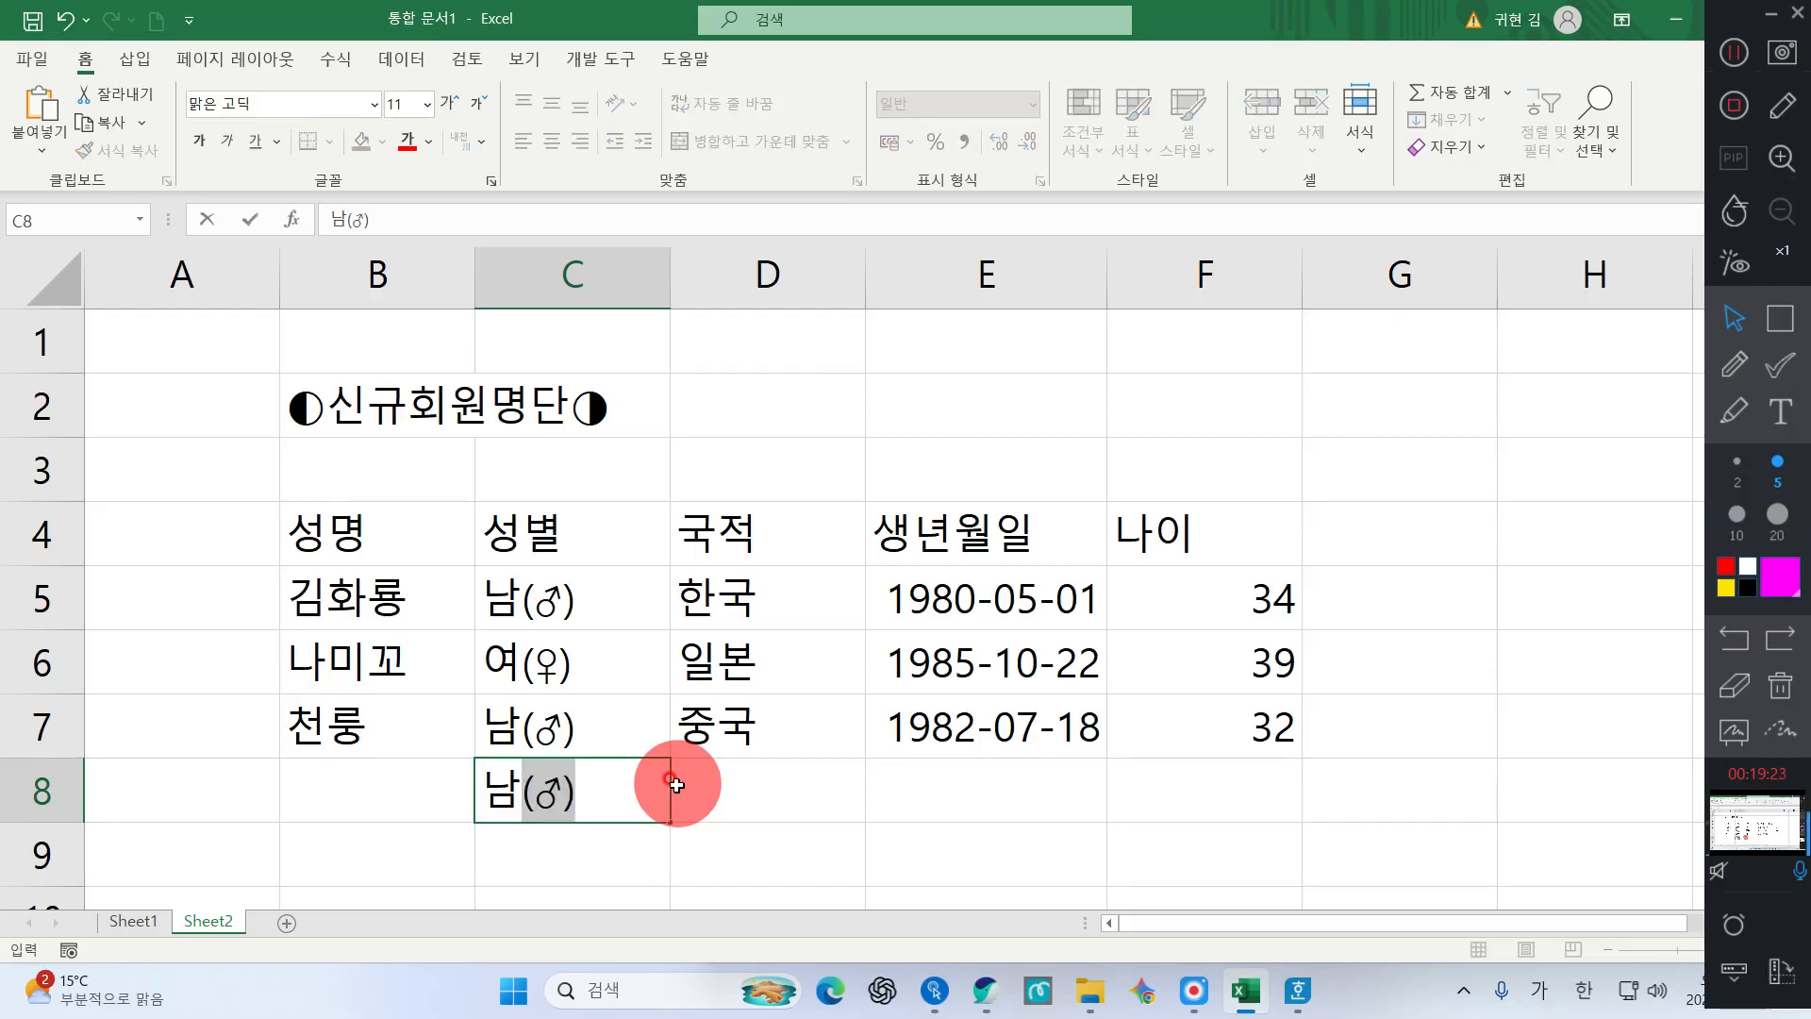
pyautogui.write("저'")
pyautogui.press('Return')
pyautogui.press('Up')
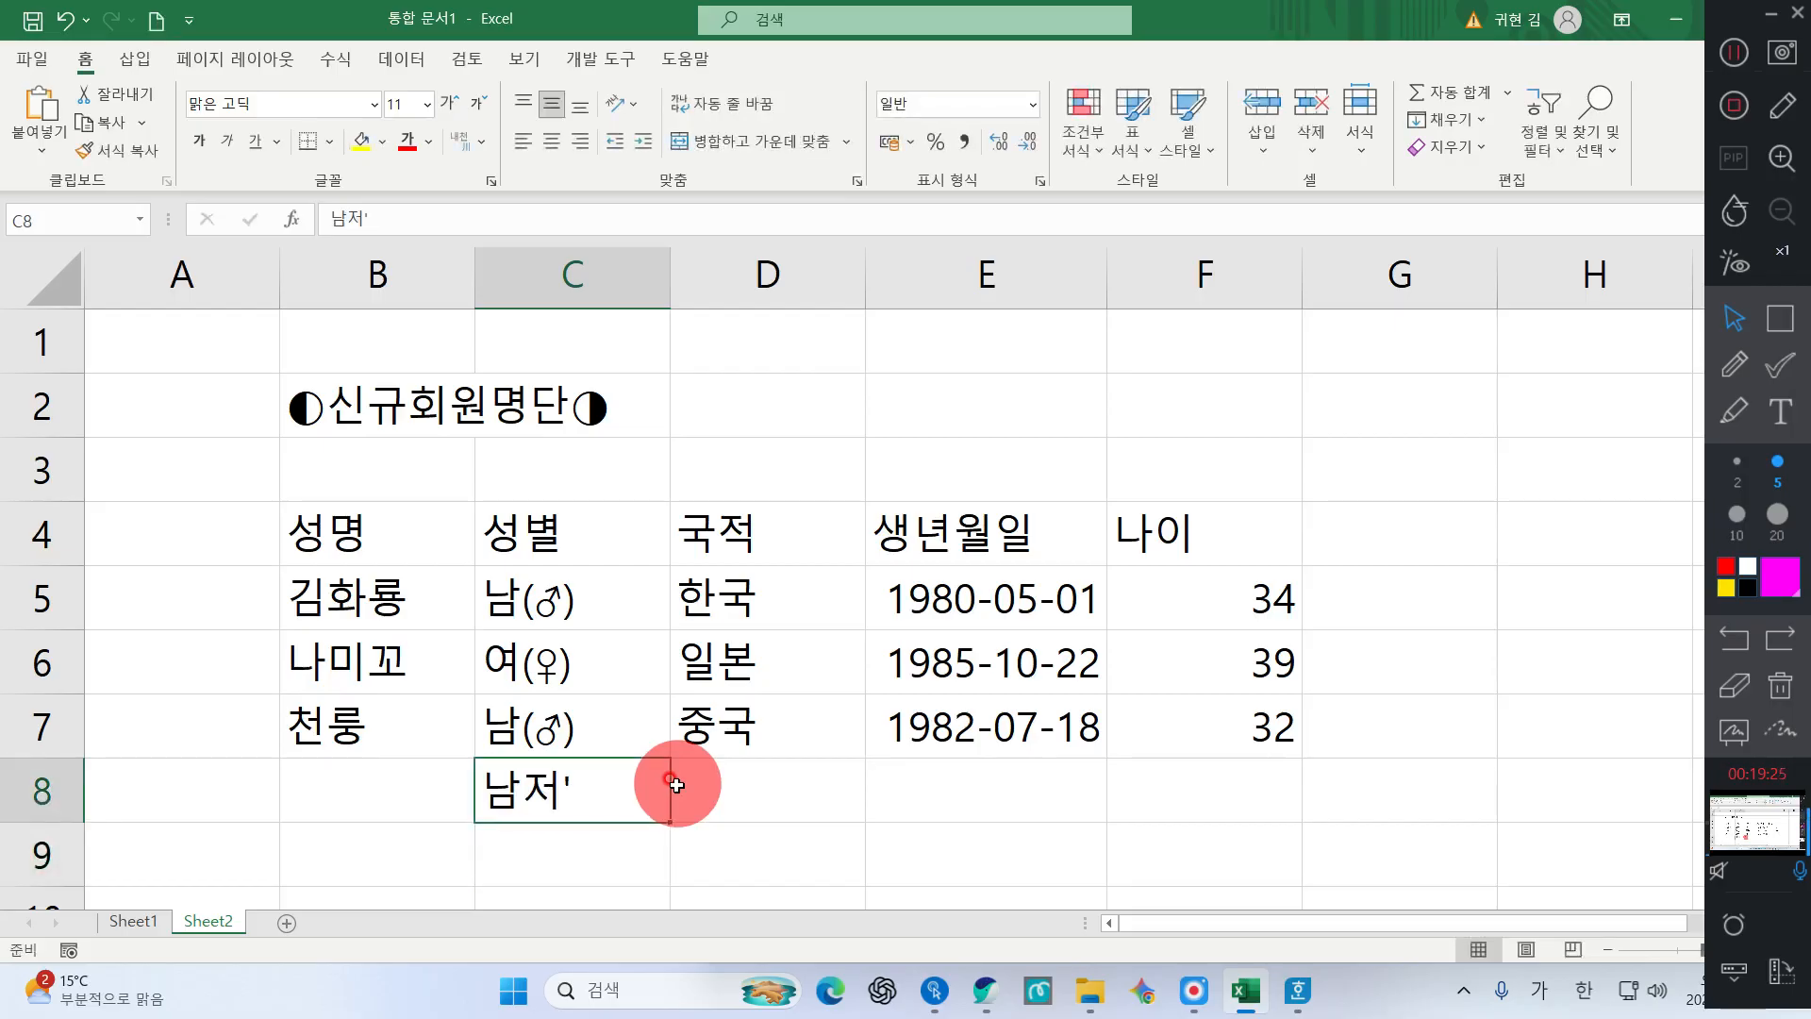
pyautogui.press('Delete')
pyautogui.write('남자')
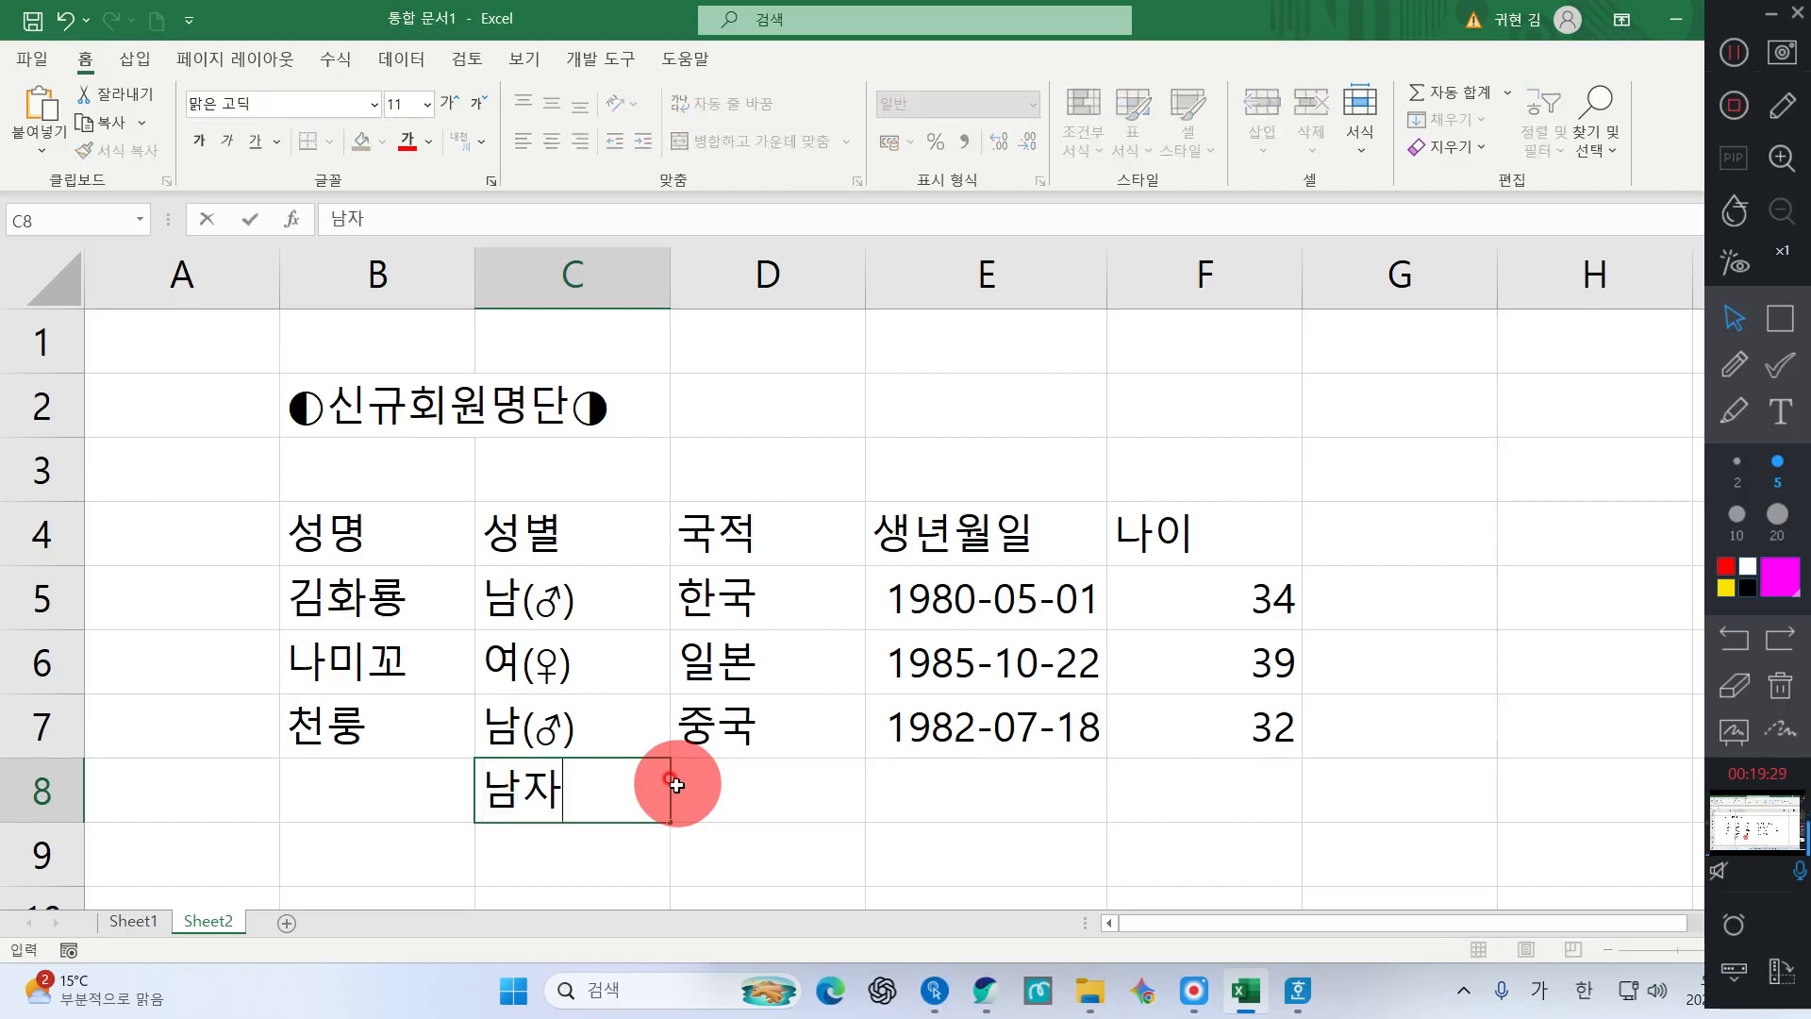
pyautogui.press('Return')
pyautogui.press('Up')
pyautogui.press('Delete')
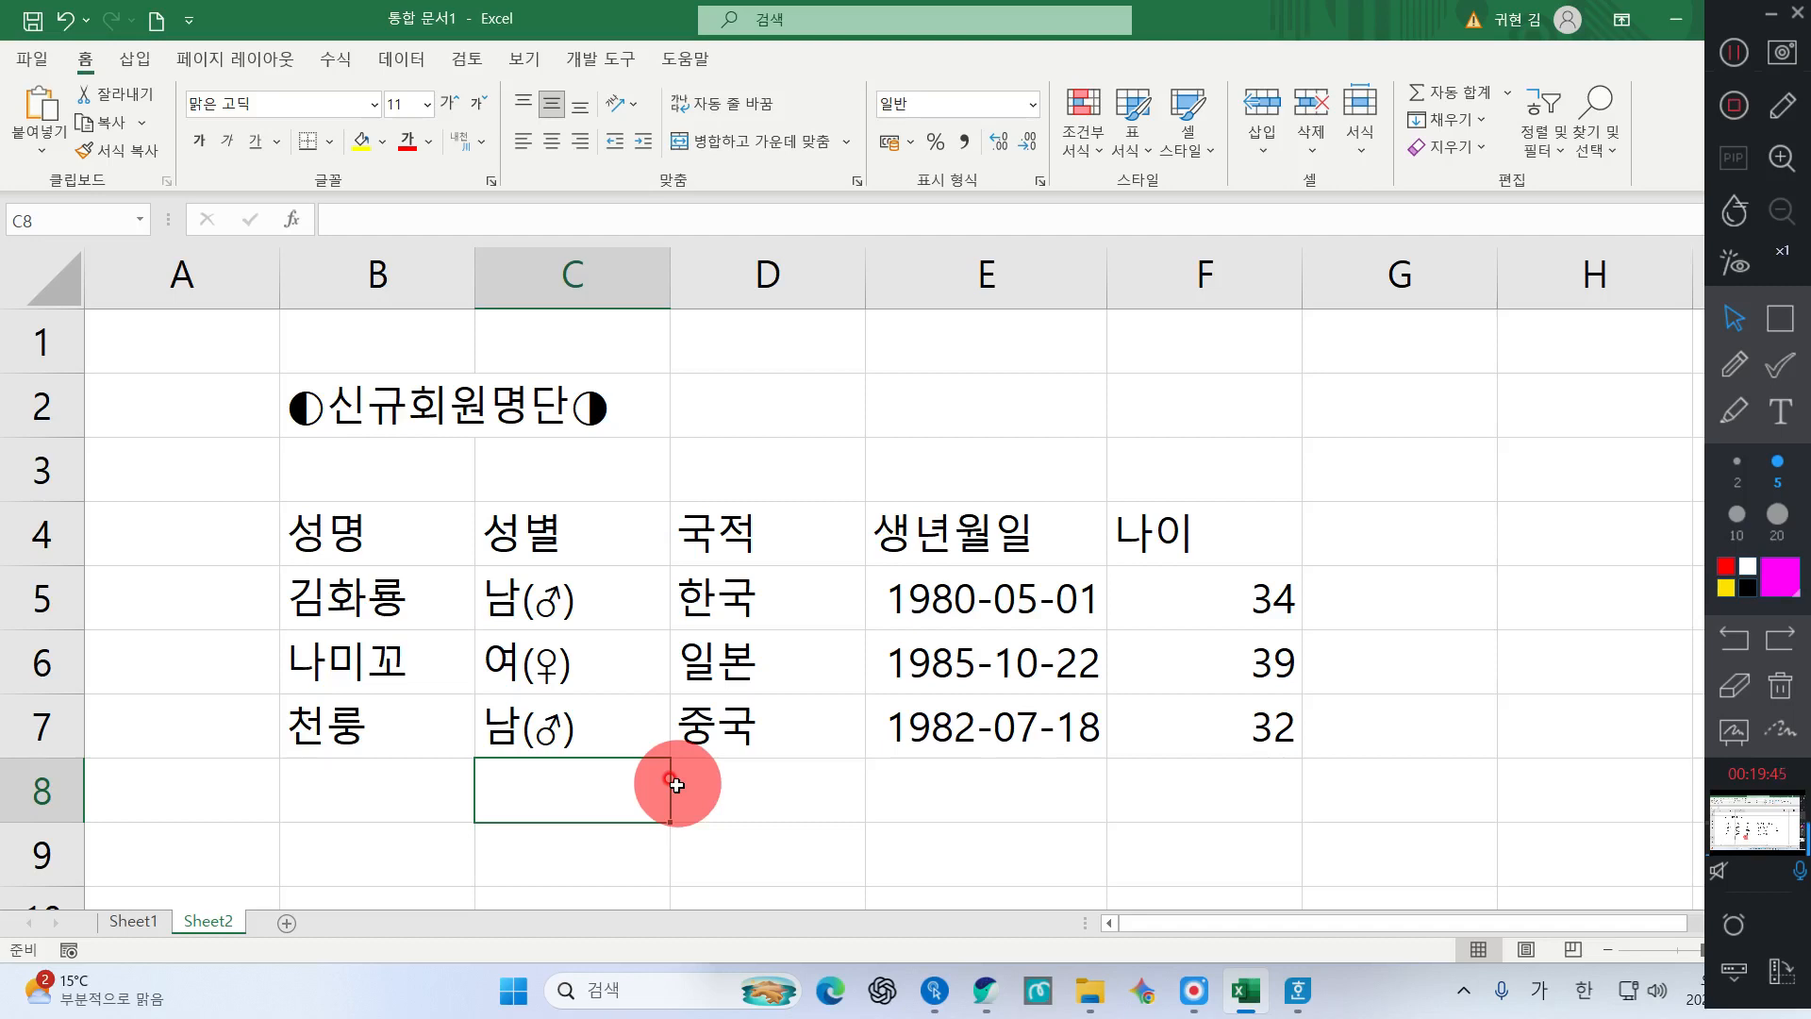
# Convert D5's 한국 to the 한글(漢字) form 한국(韓國)
pyautogui.click(783, 595)
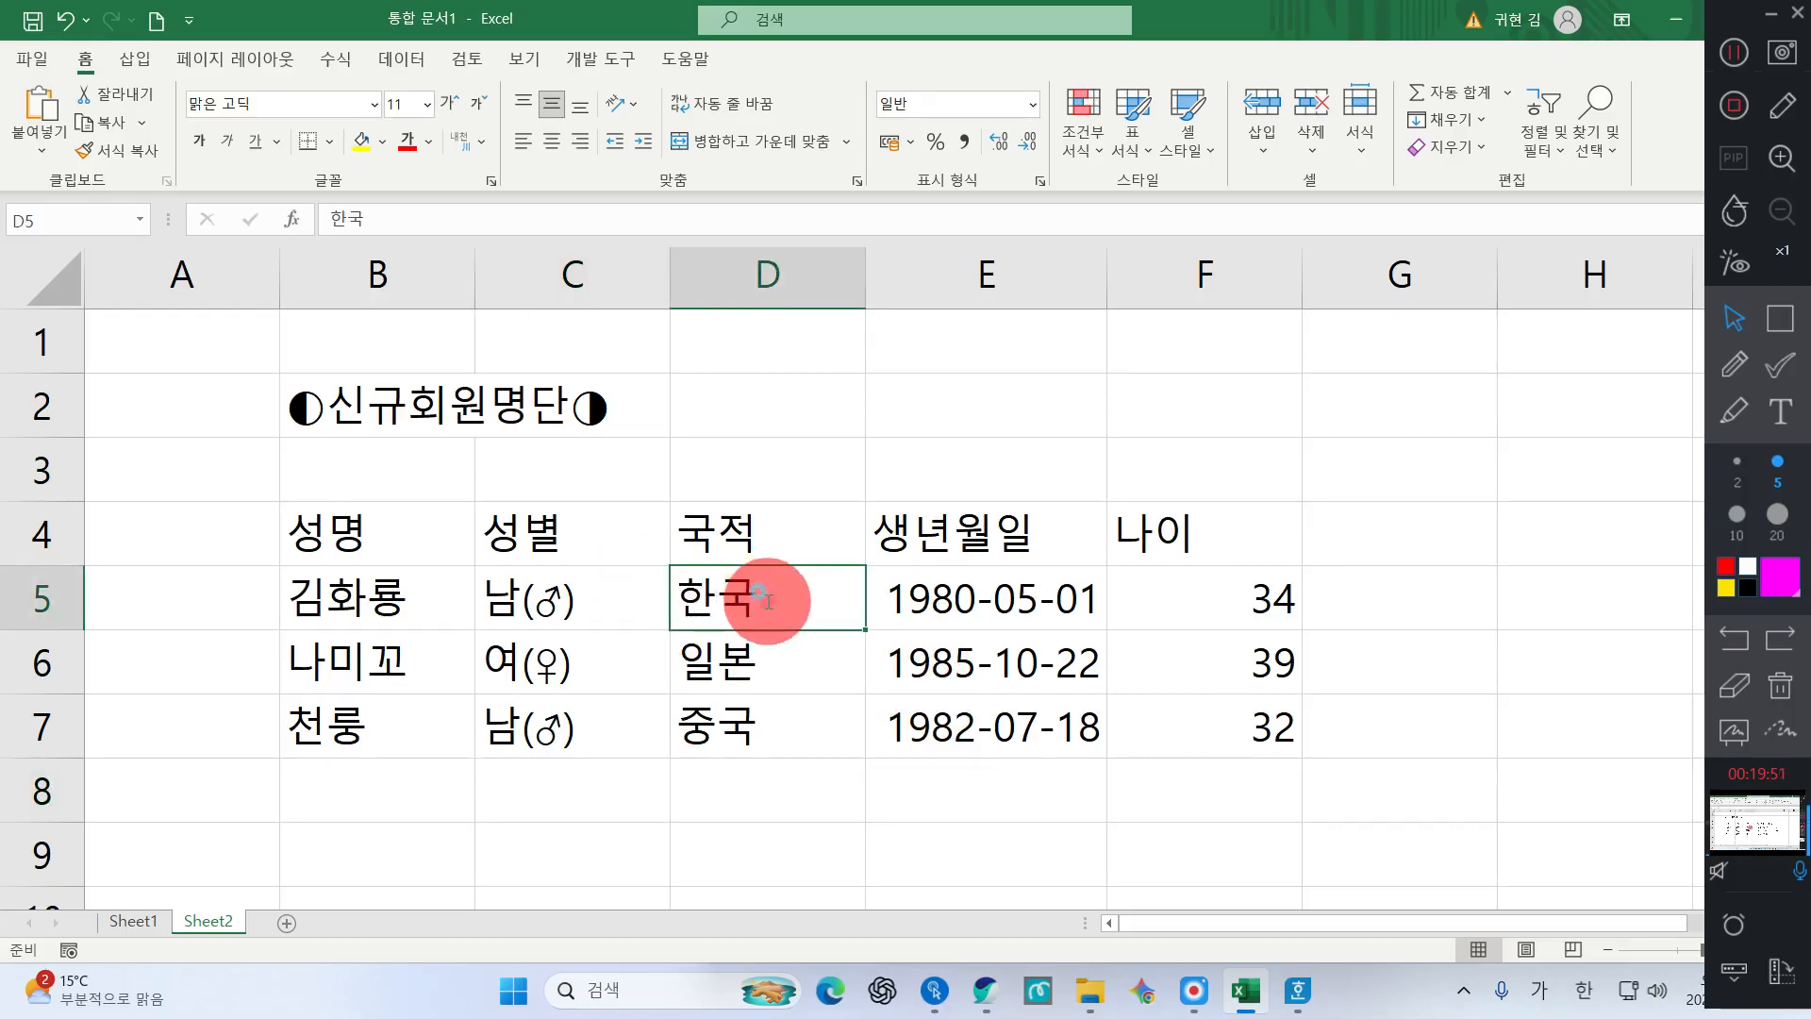
pyautogui.doubleClick(769, 599)
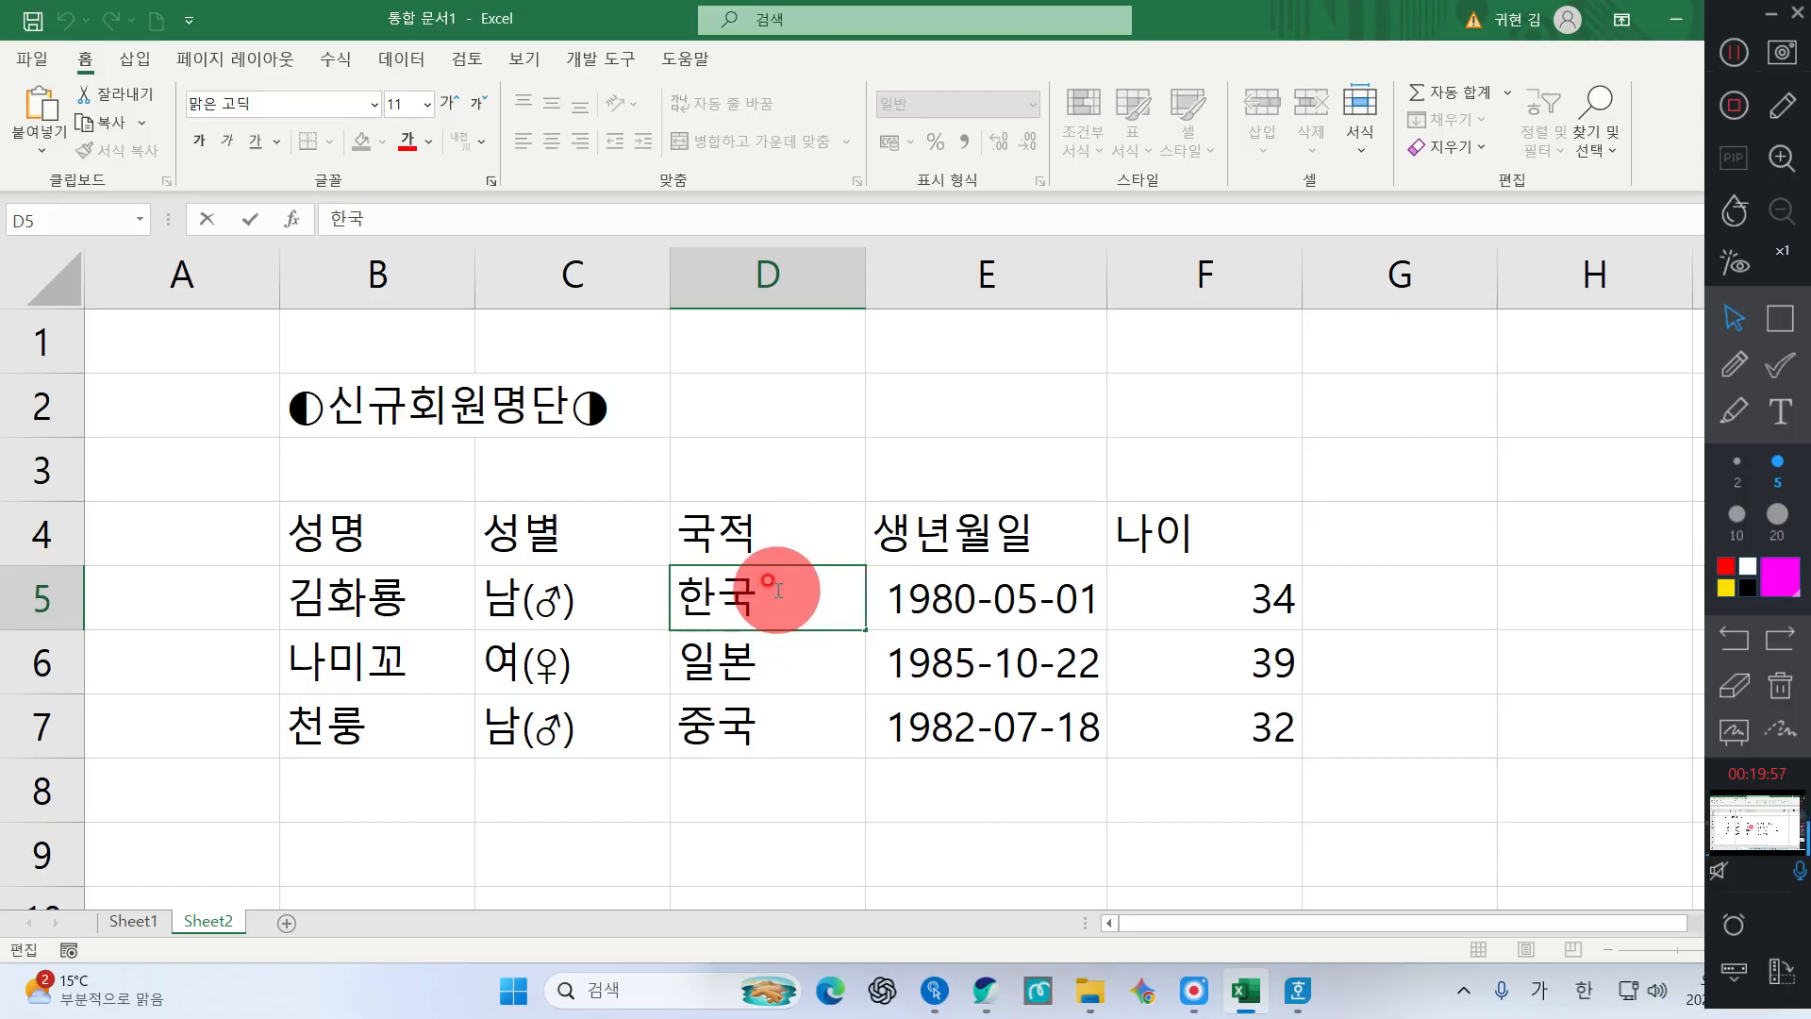
pyautogui.press('Hangul_Hanja')
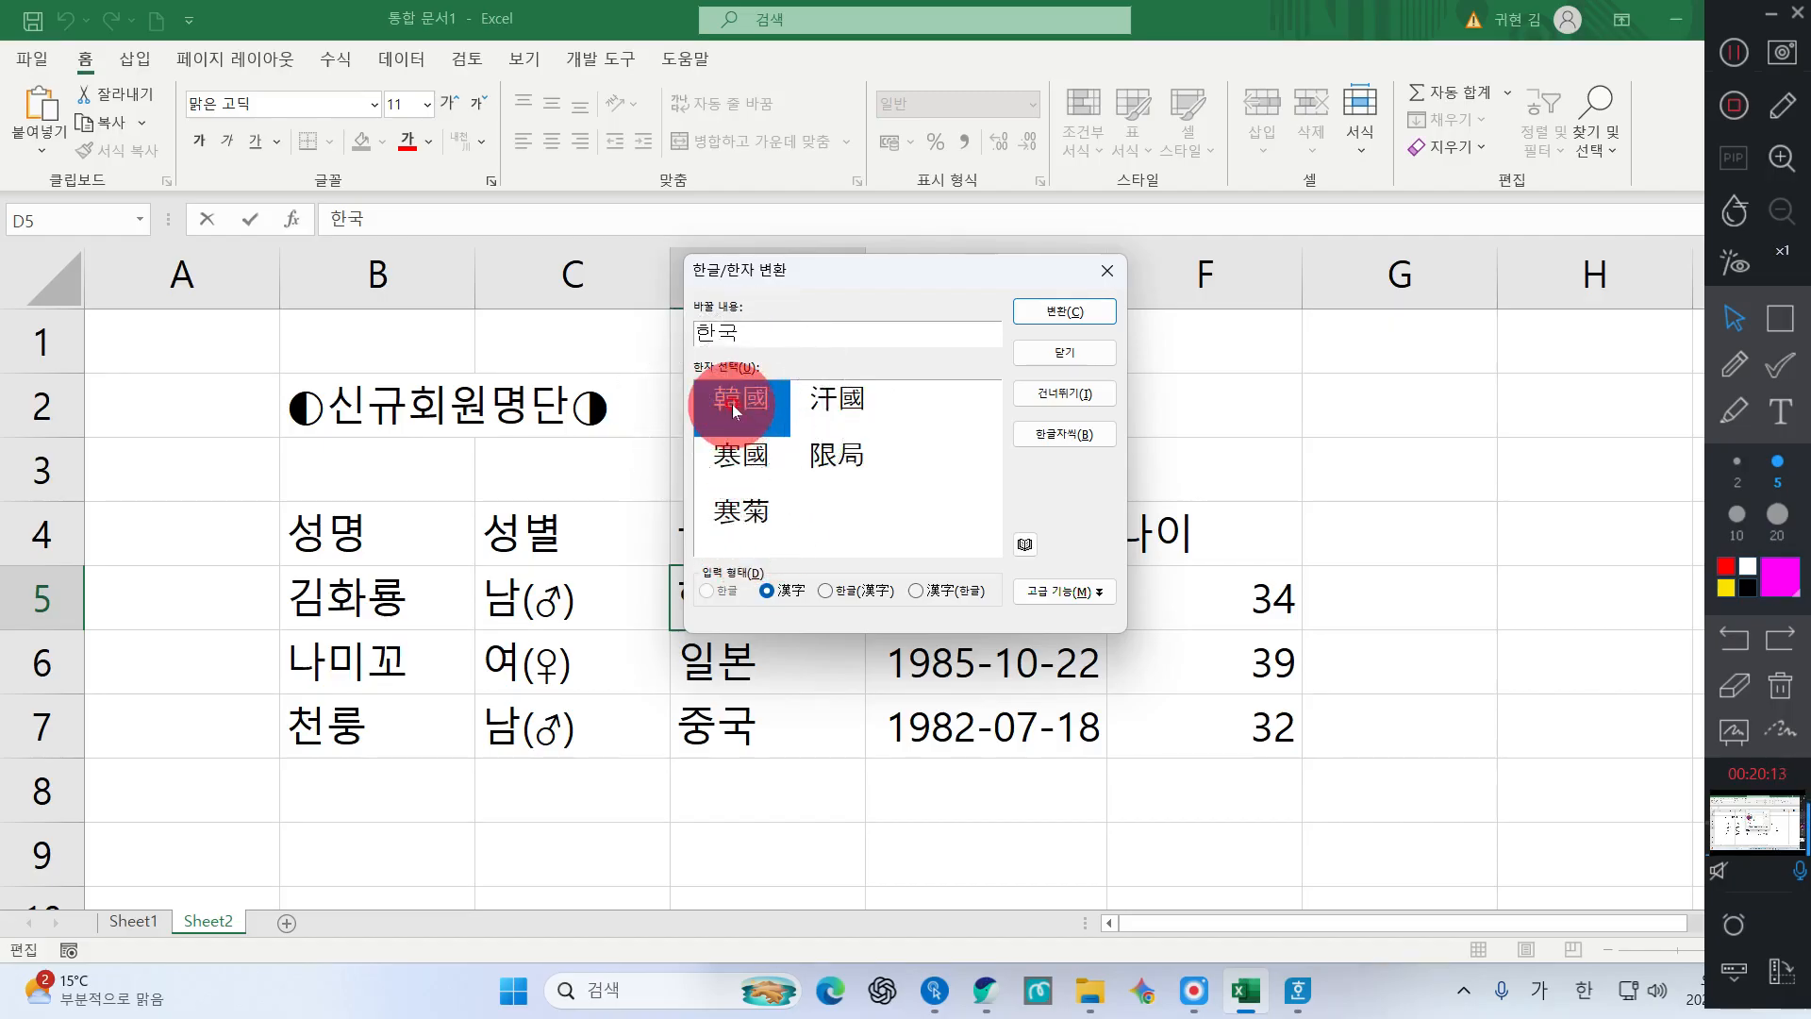
pyautogui.click(862, 591)
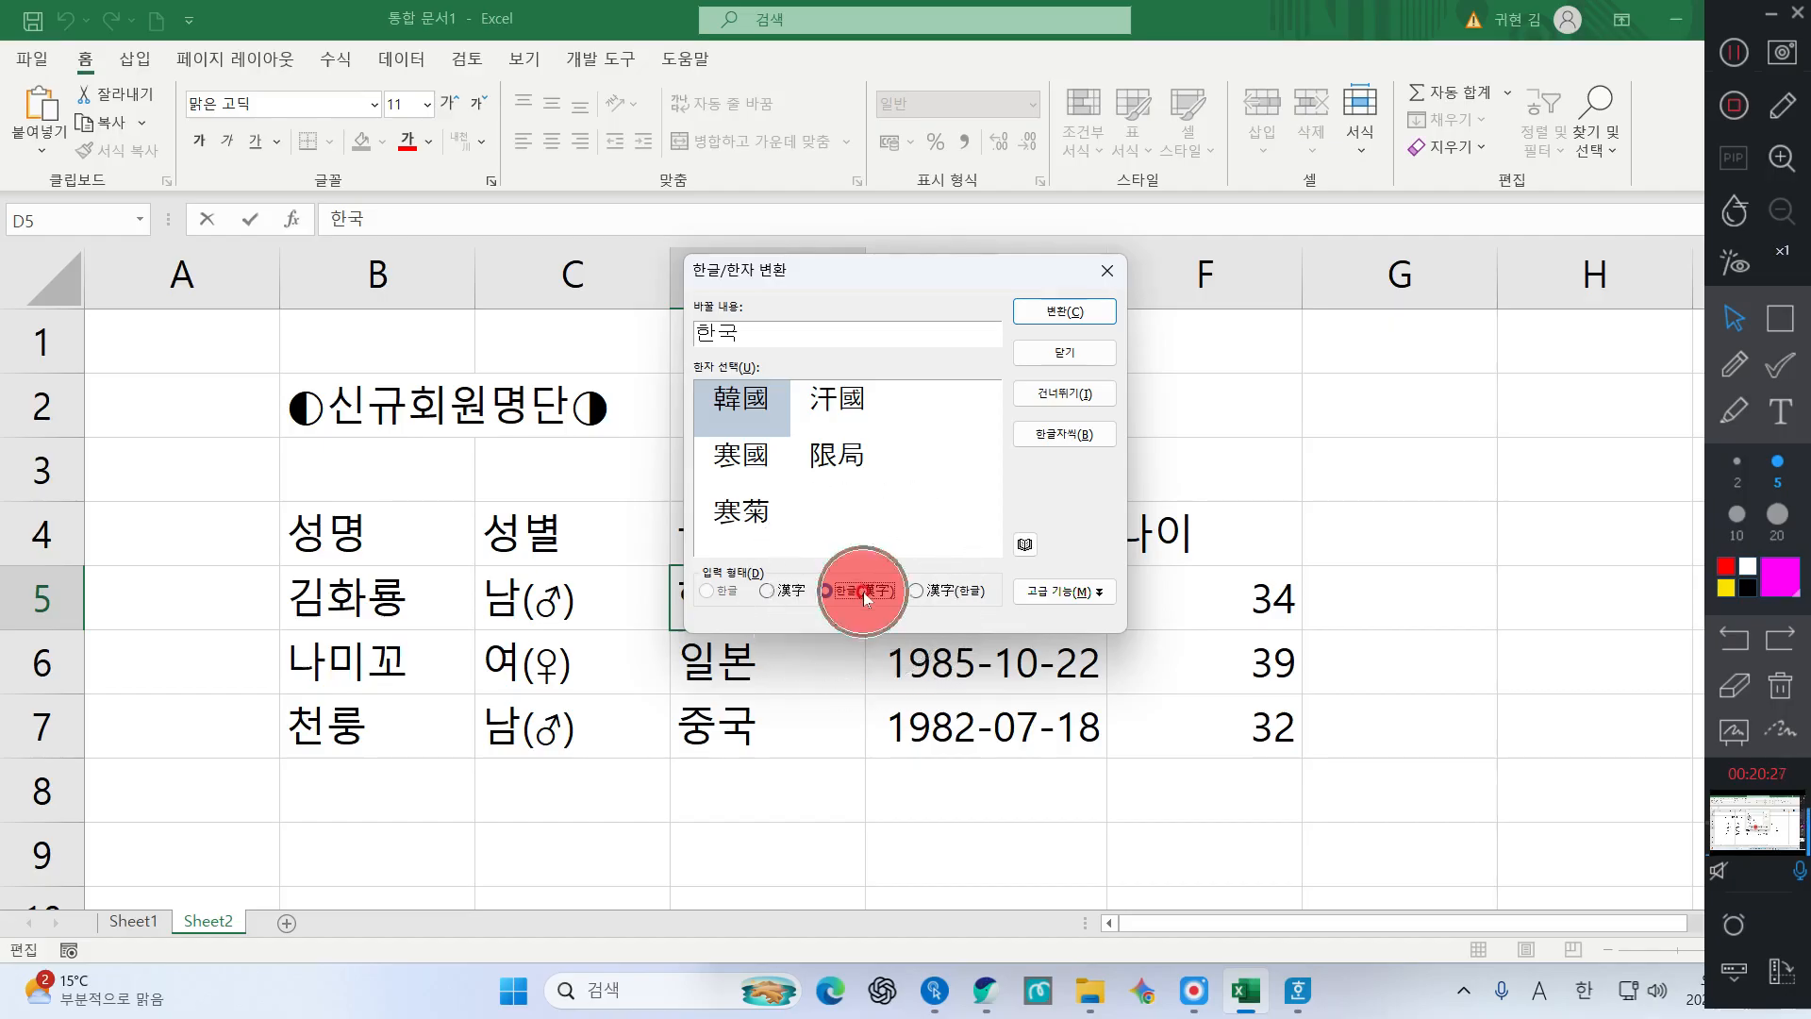
pyautogui.click(1085, 310)
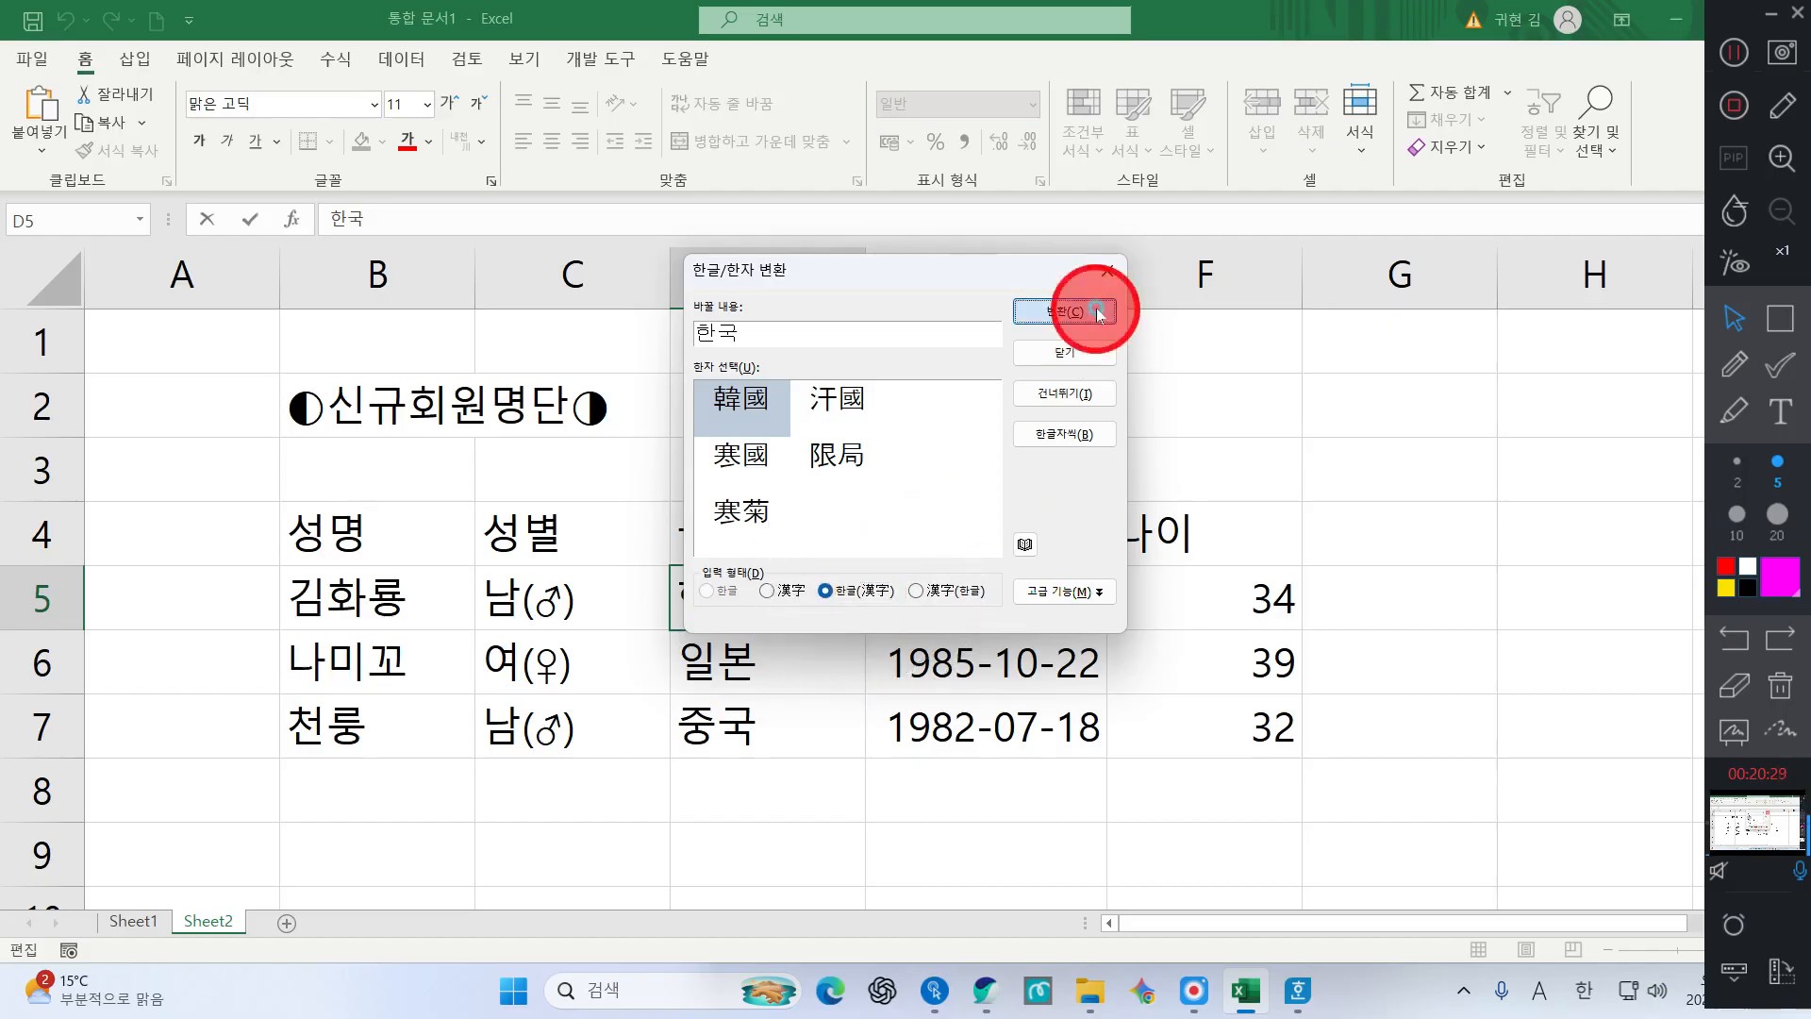
# Convert D6 to 일본(日本) and start converting D7's 중국 to 중국(中國)
pyautogui.doubleClick(787, 668)
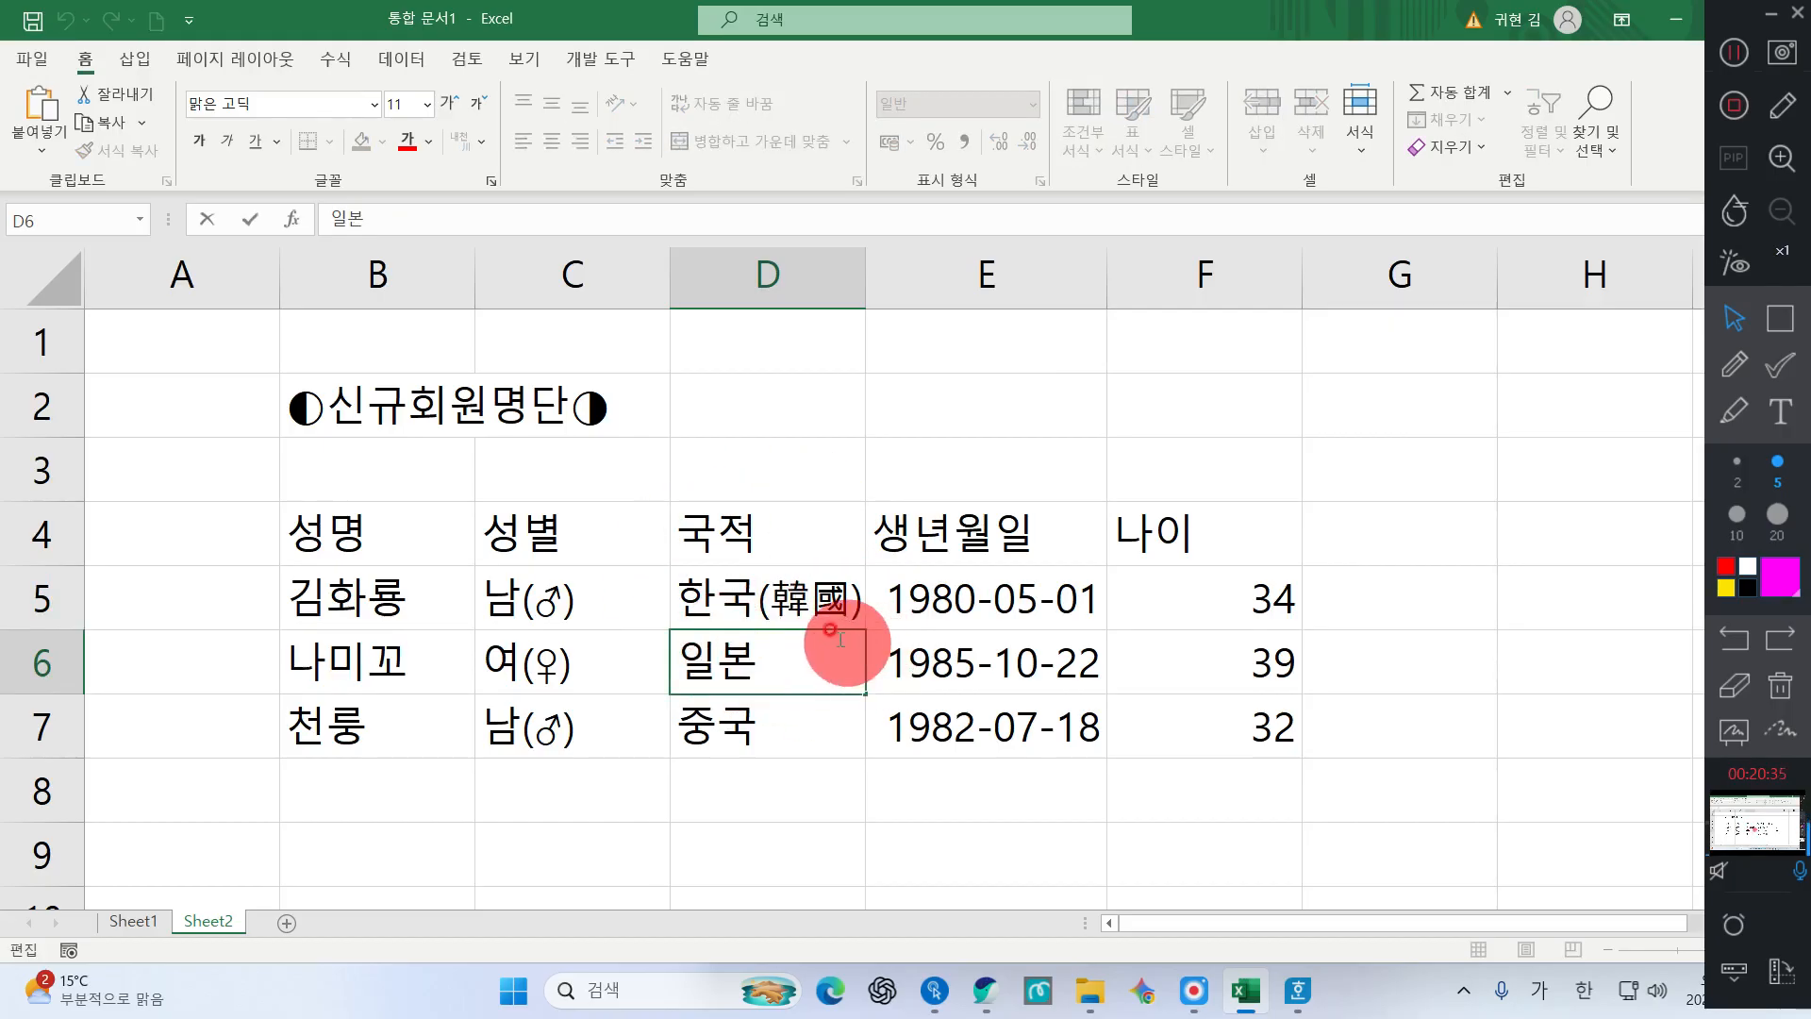
pyautogui.click(936, 664)
pyautogui.doubleClick(776, 666)
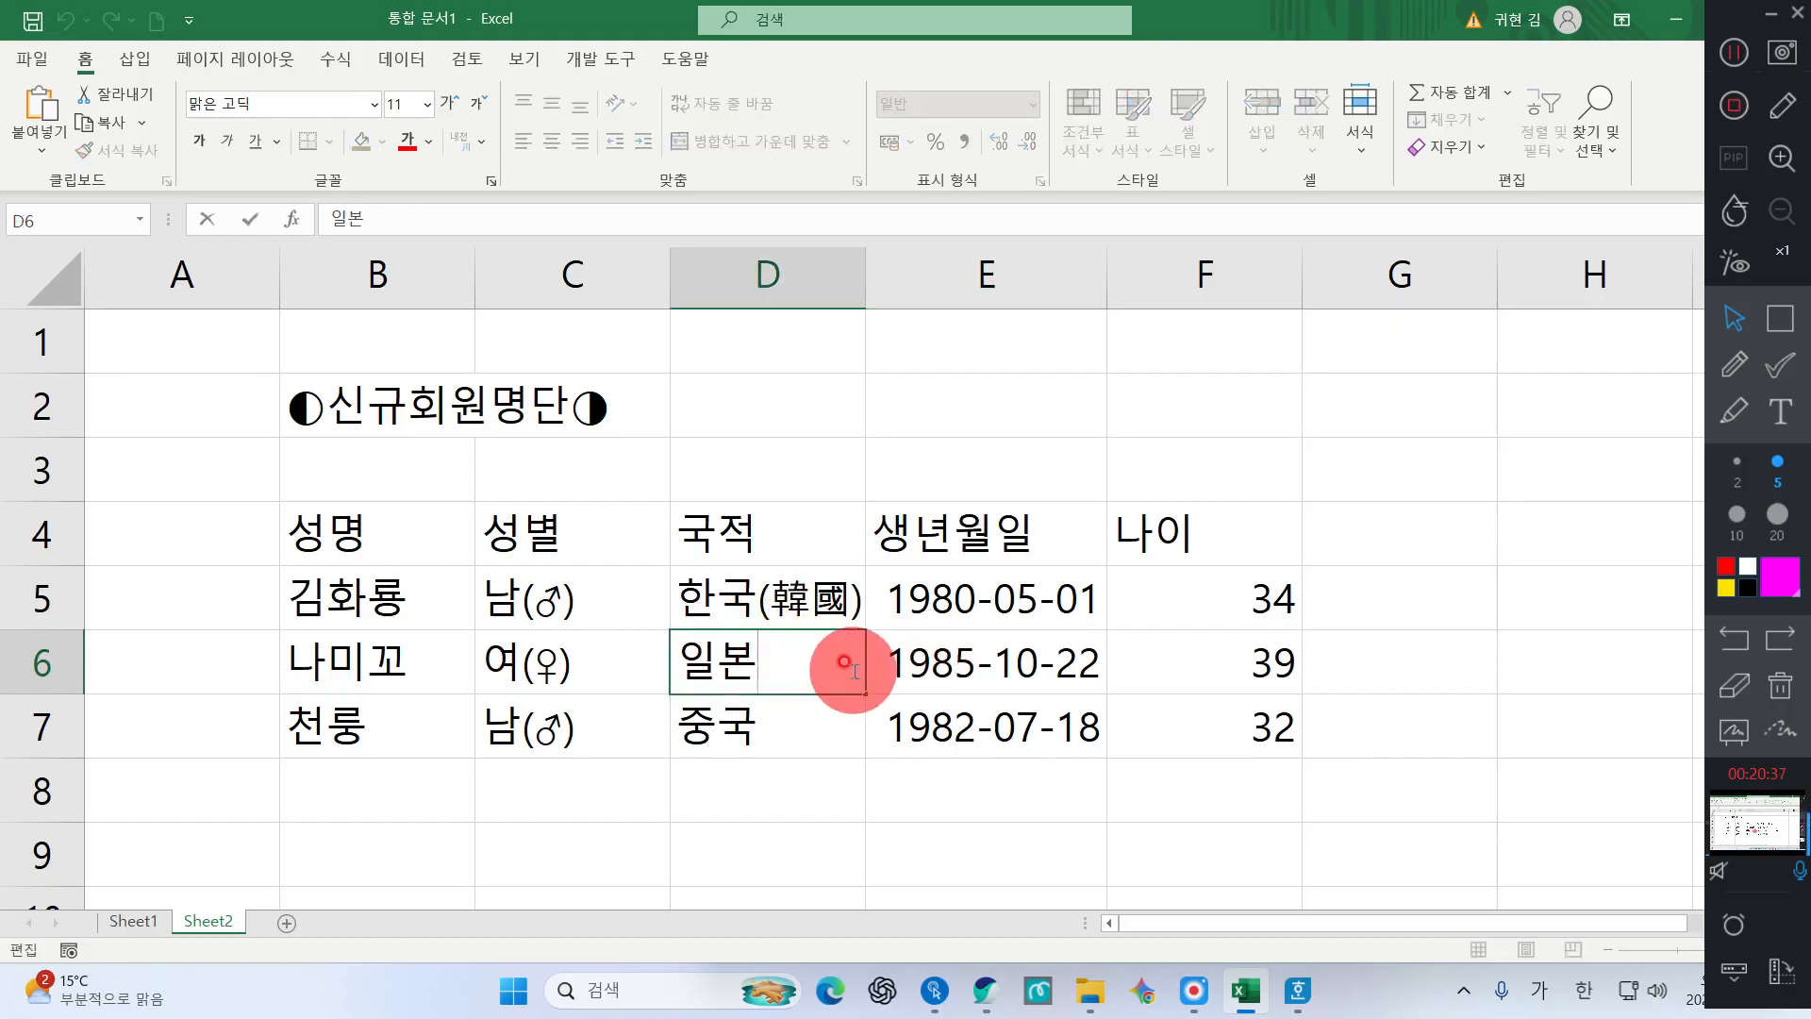
pyautogui.press('alt')
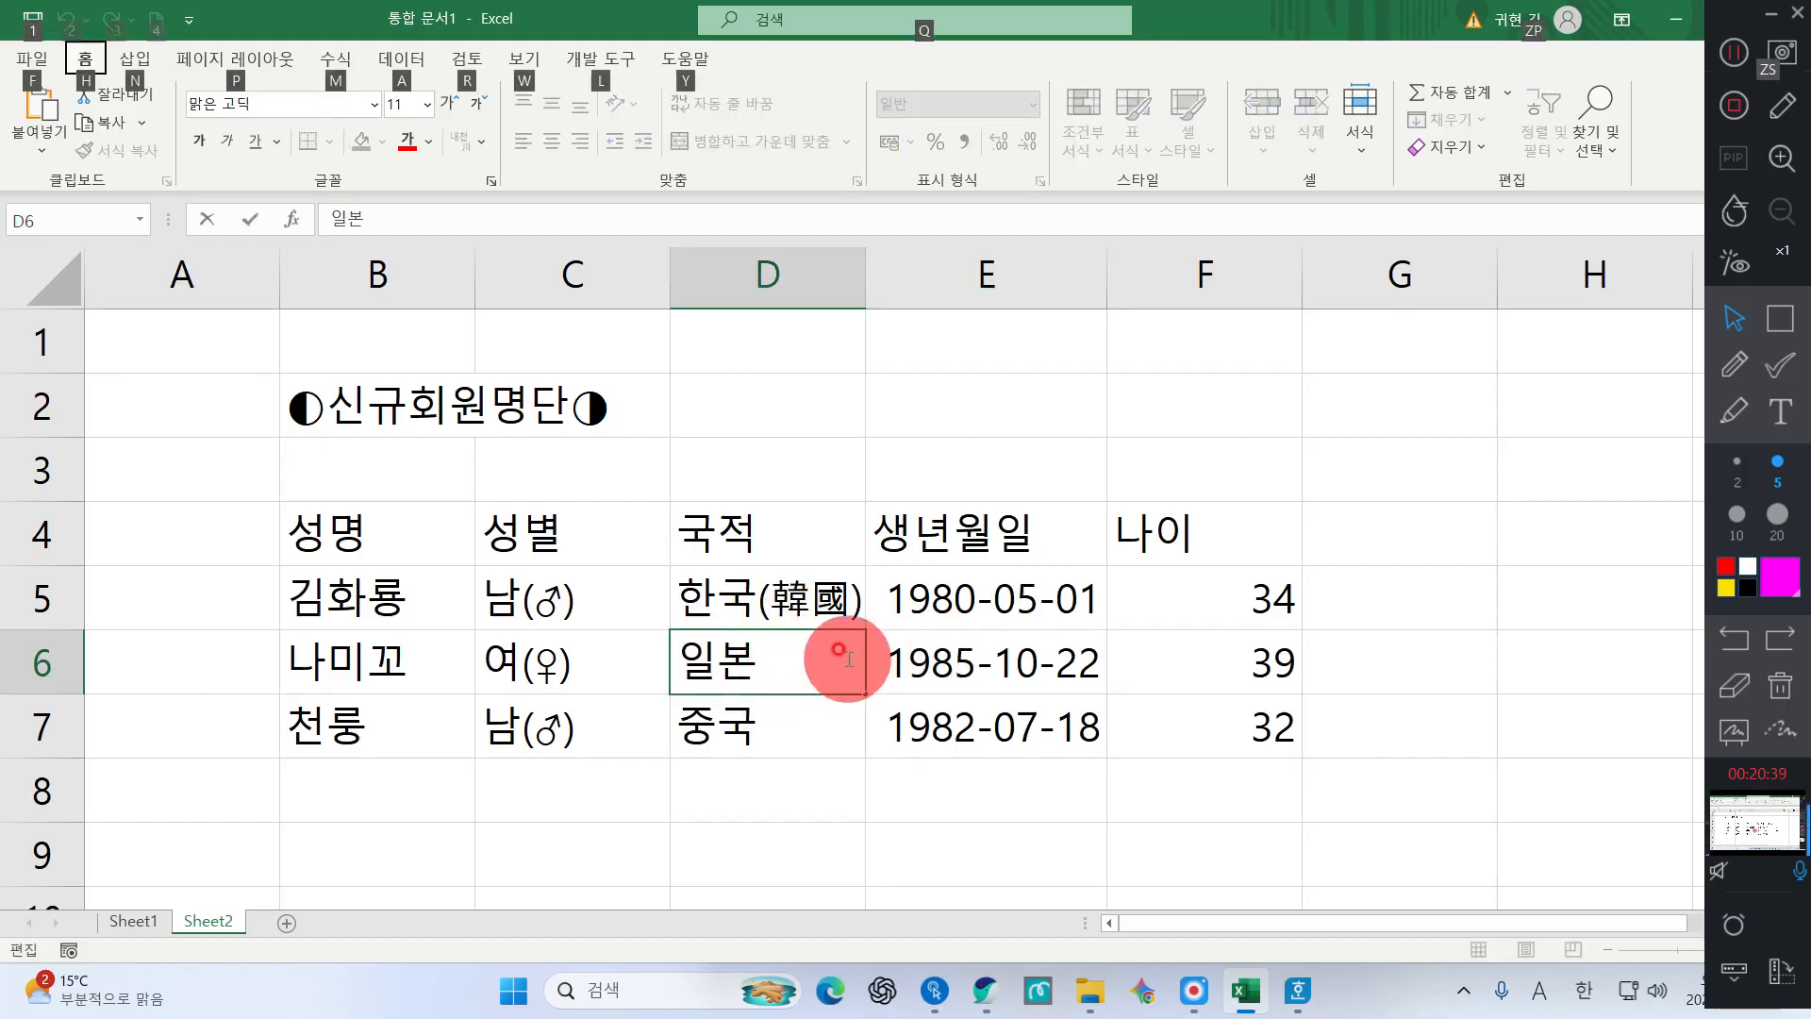
pyautogui.press('alt')
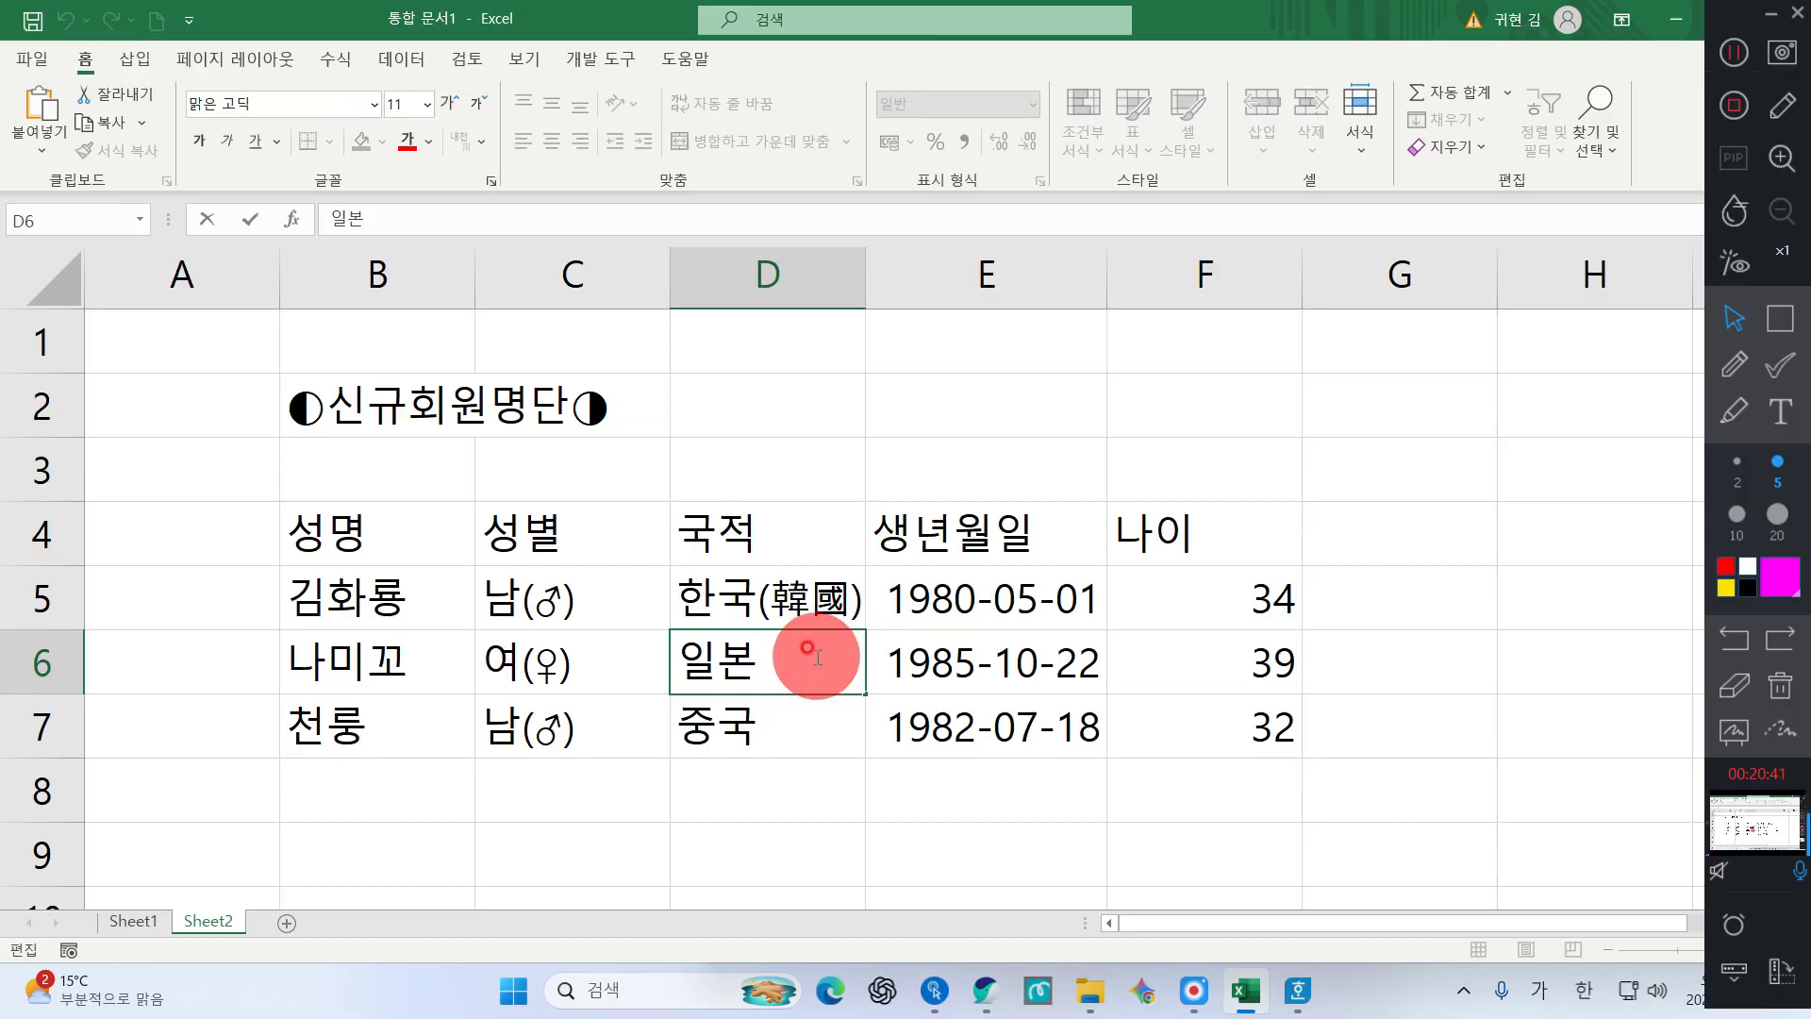
pyautogui.press('Hangul_Hanja')
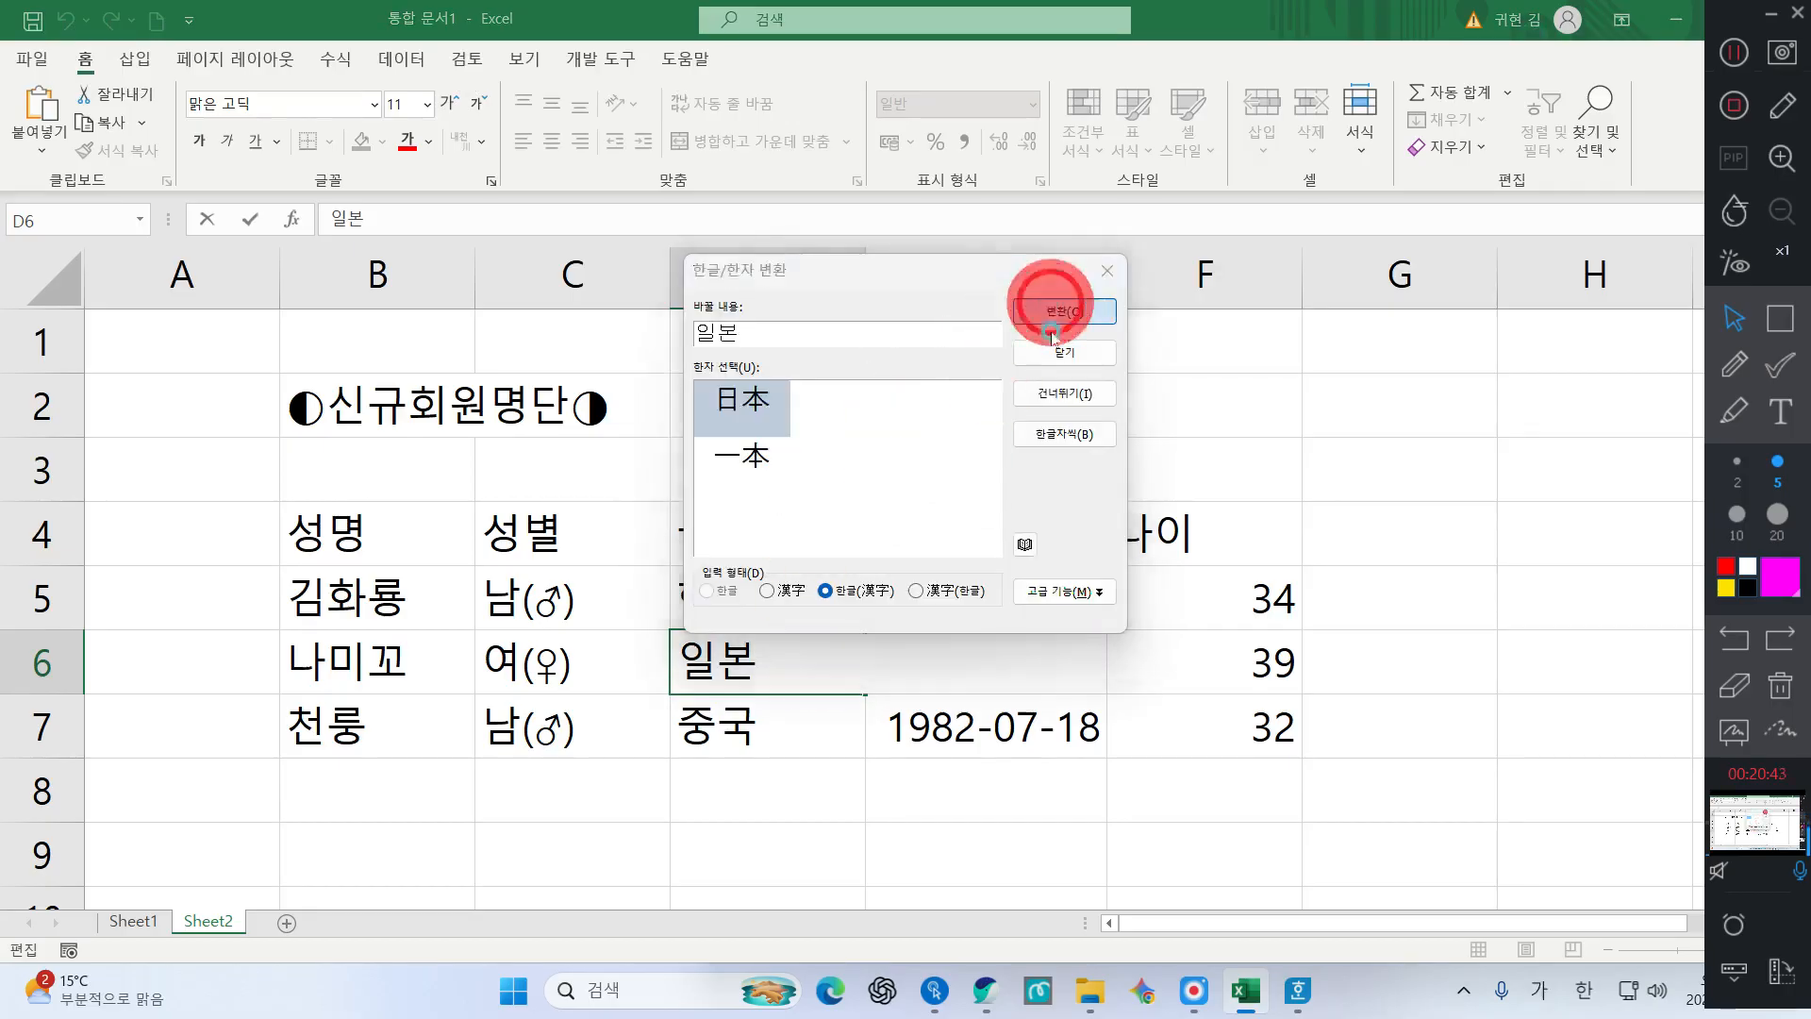
pyautogui.click(1047, 311)
pyautogui.click(800, 717)
pyautogui.press('Hangul_Hanja')
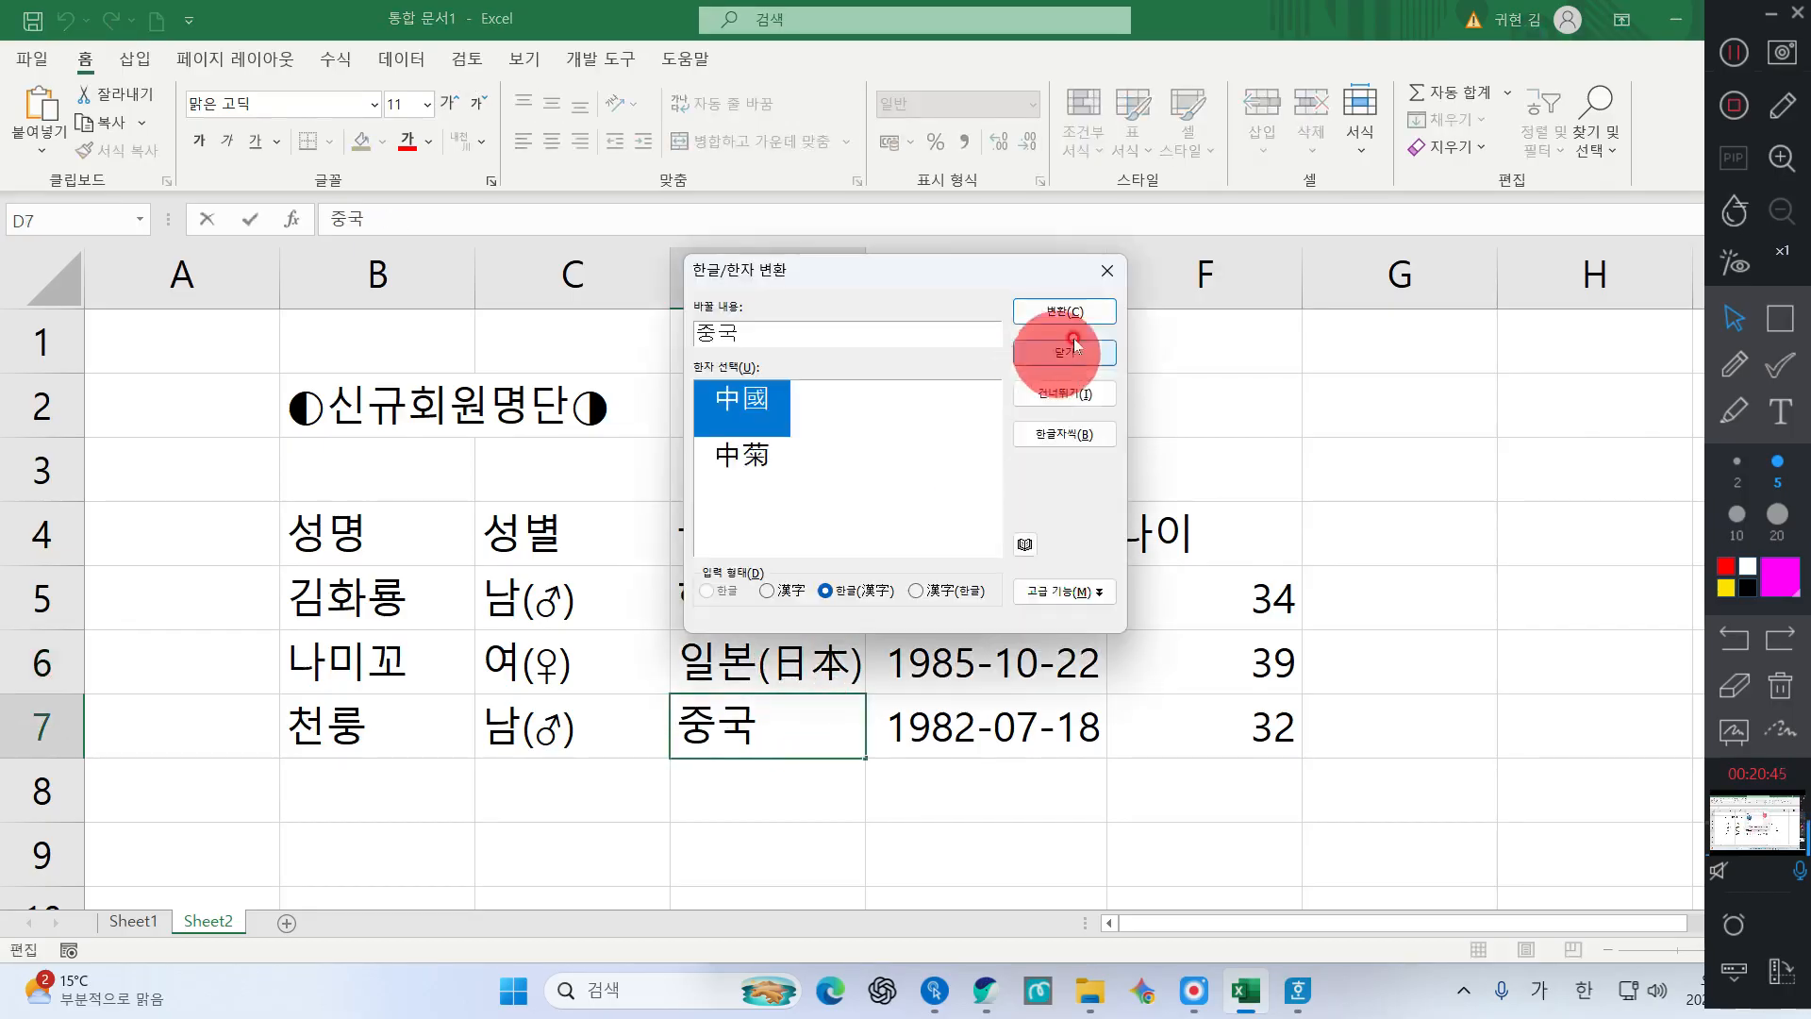
pyautogui.click(1075, 312)
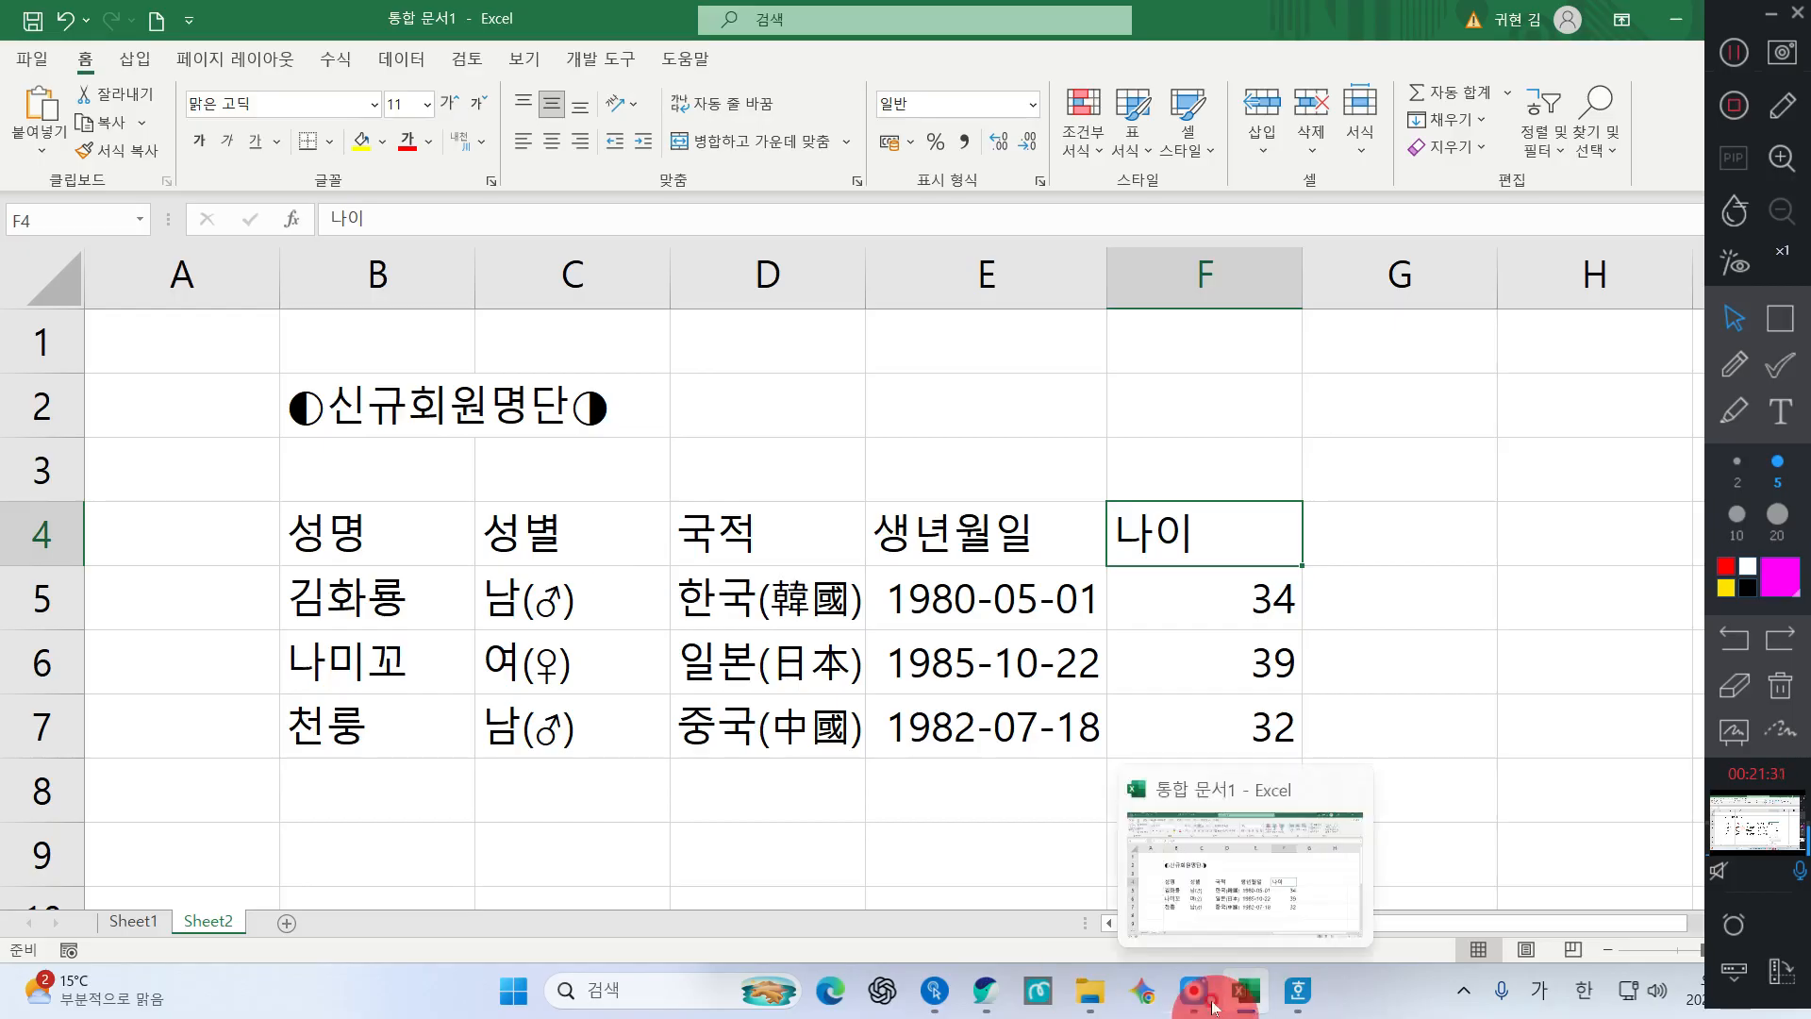
# Check the 일본(日本) entry in D6 and the 1985-10-22 birth date in E6
pyautogui.click(732, 671)
pyautogui.scroll(-1, 1185, 606)
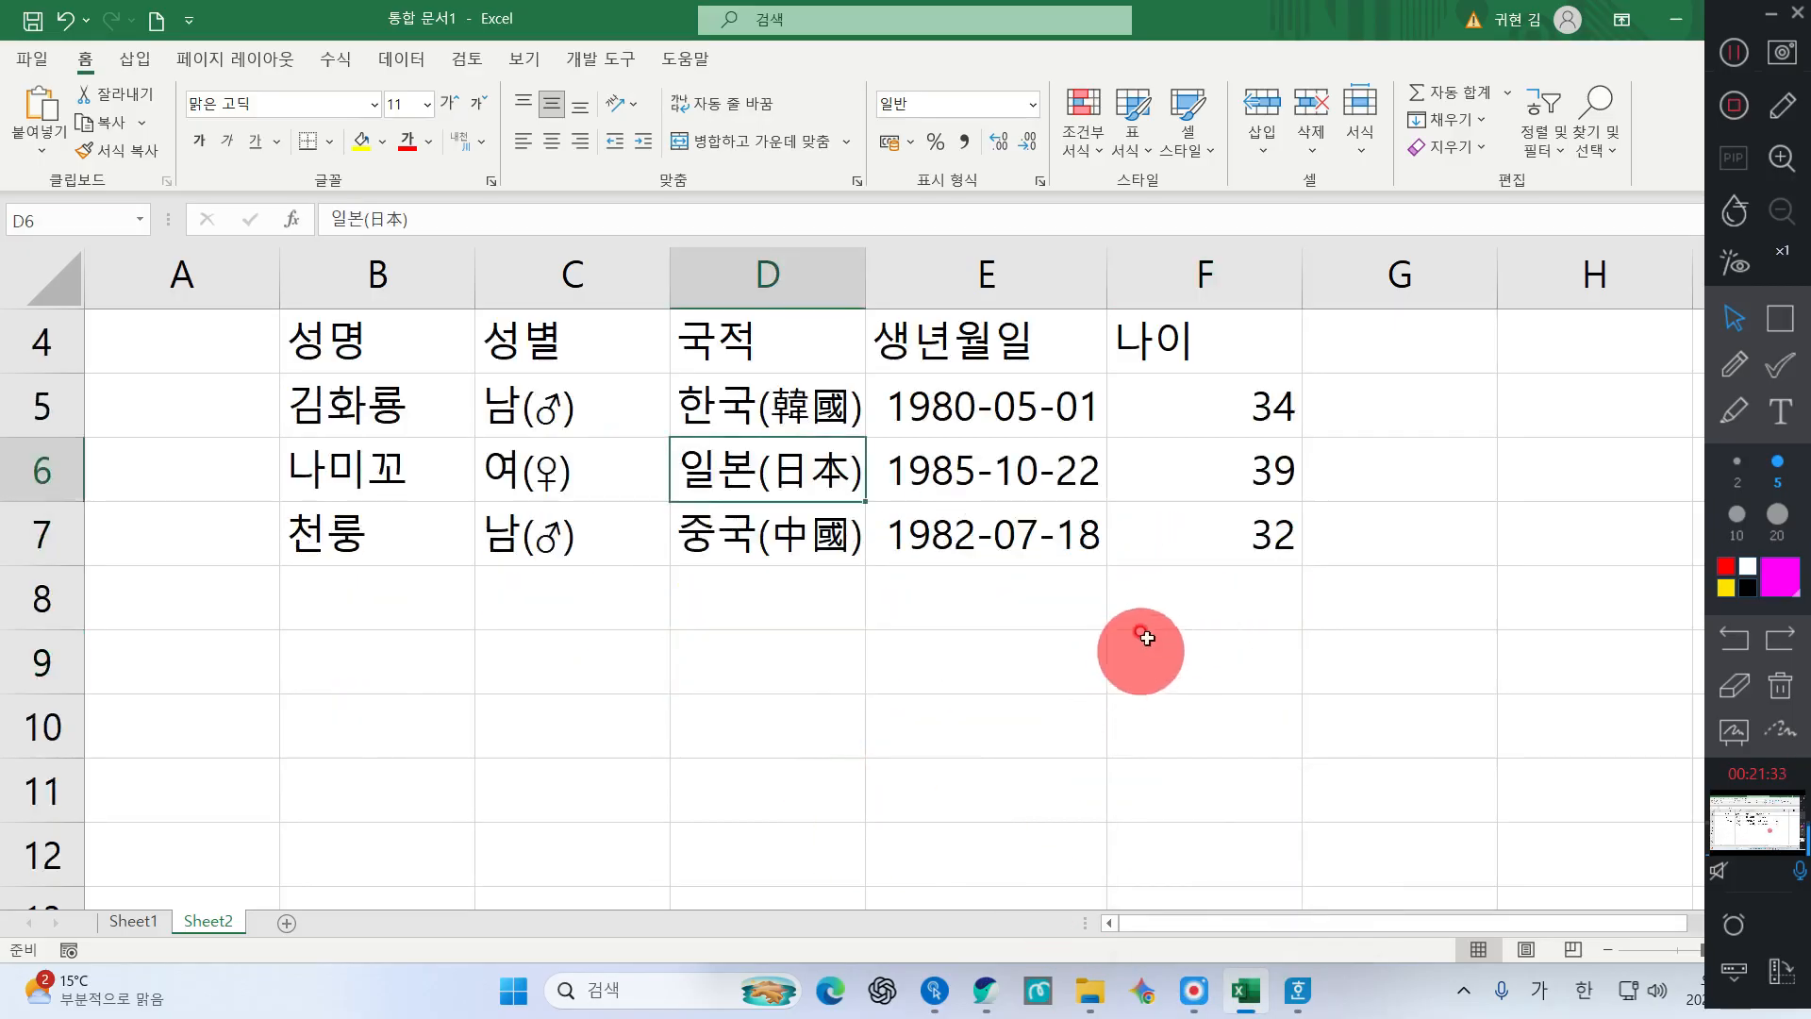
pyautogui.scroll(1, 1152, 639)
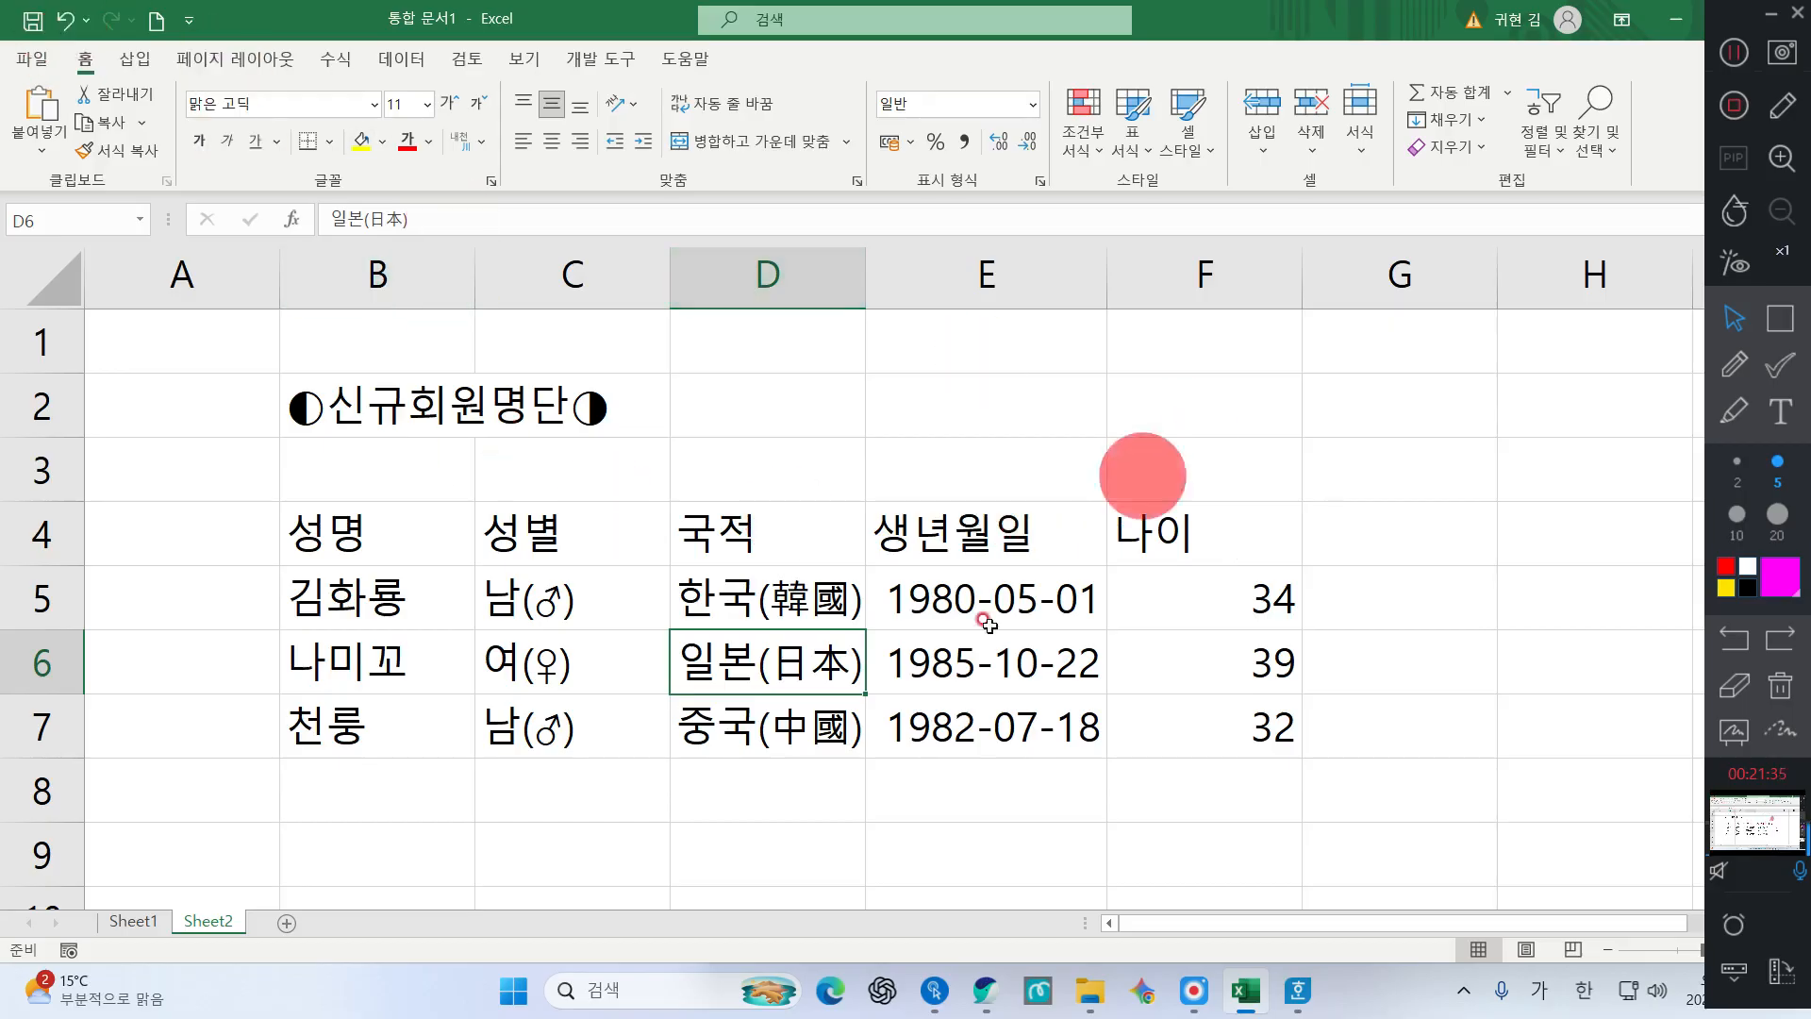
pyautogui.click(884, 629)
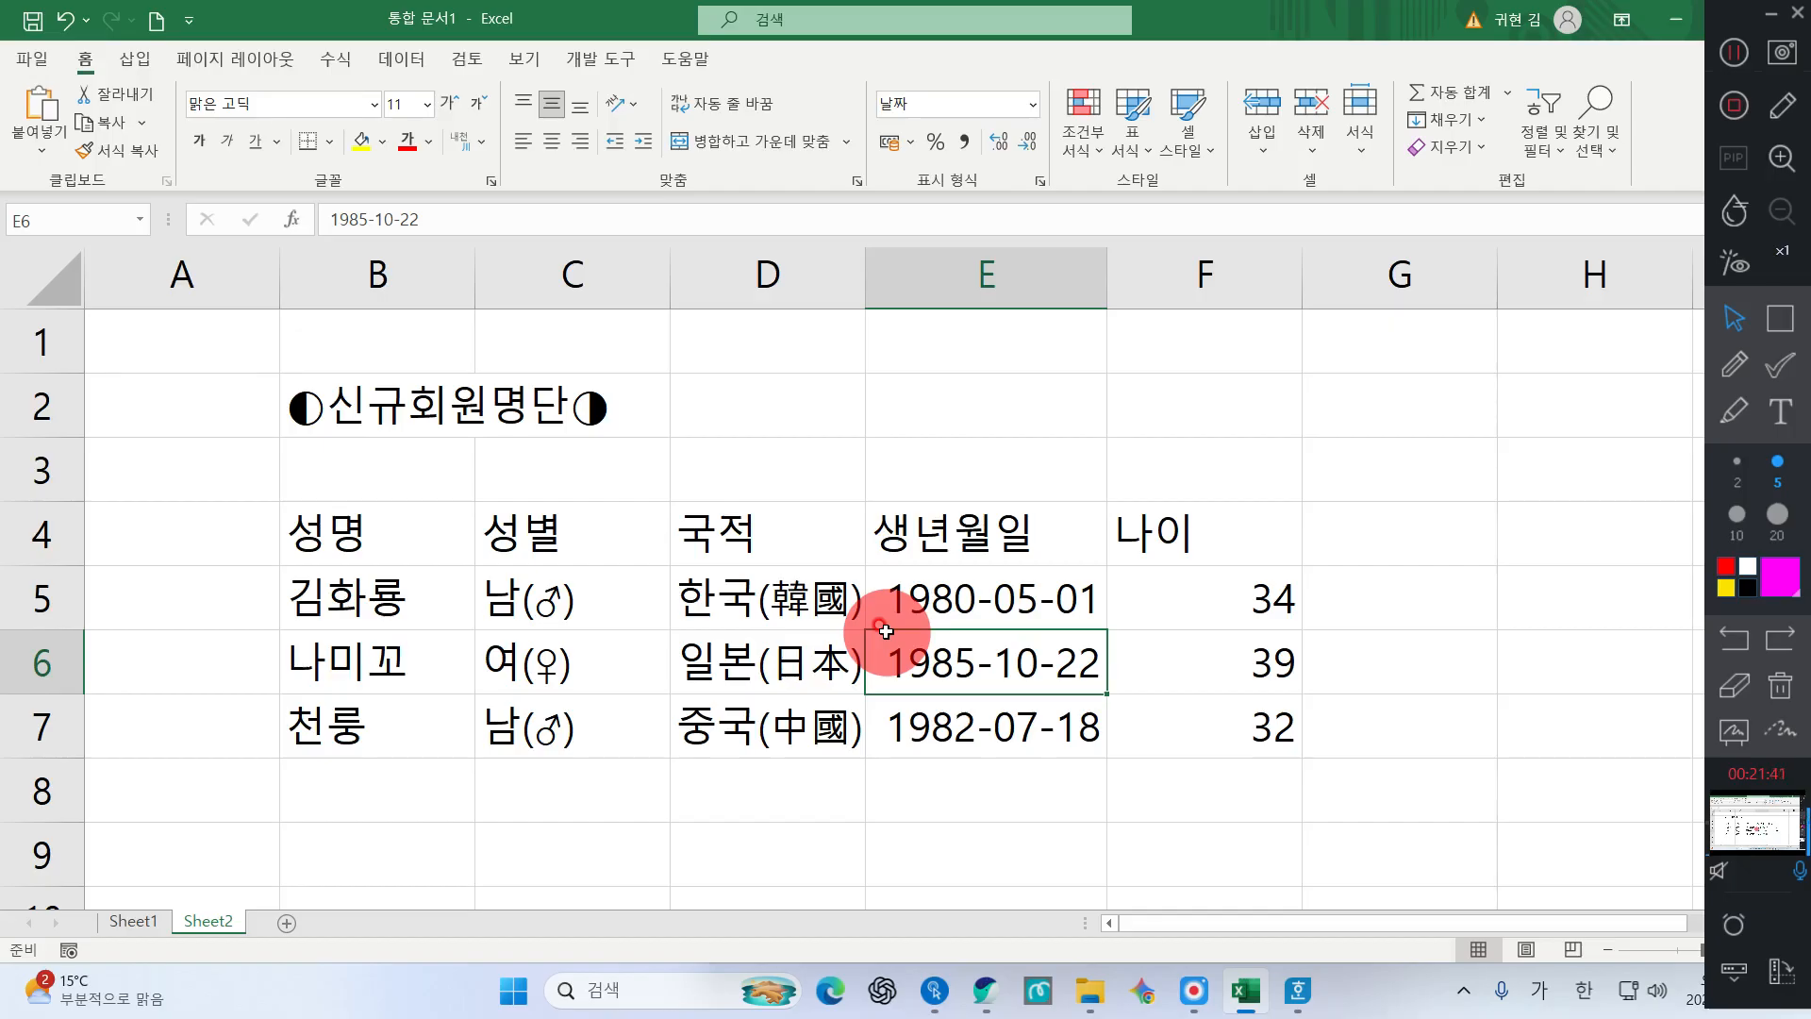
pyautogui.click(28, 64)
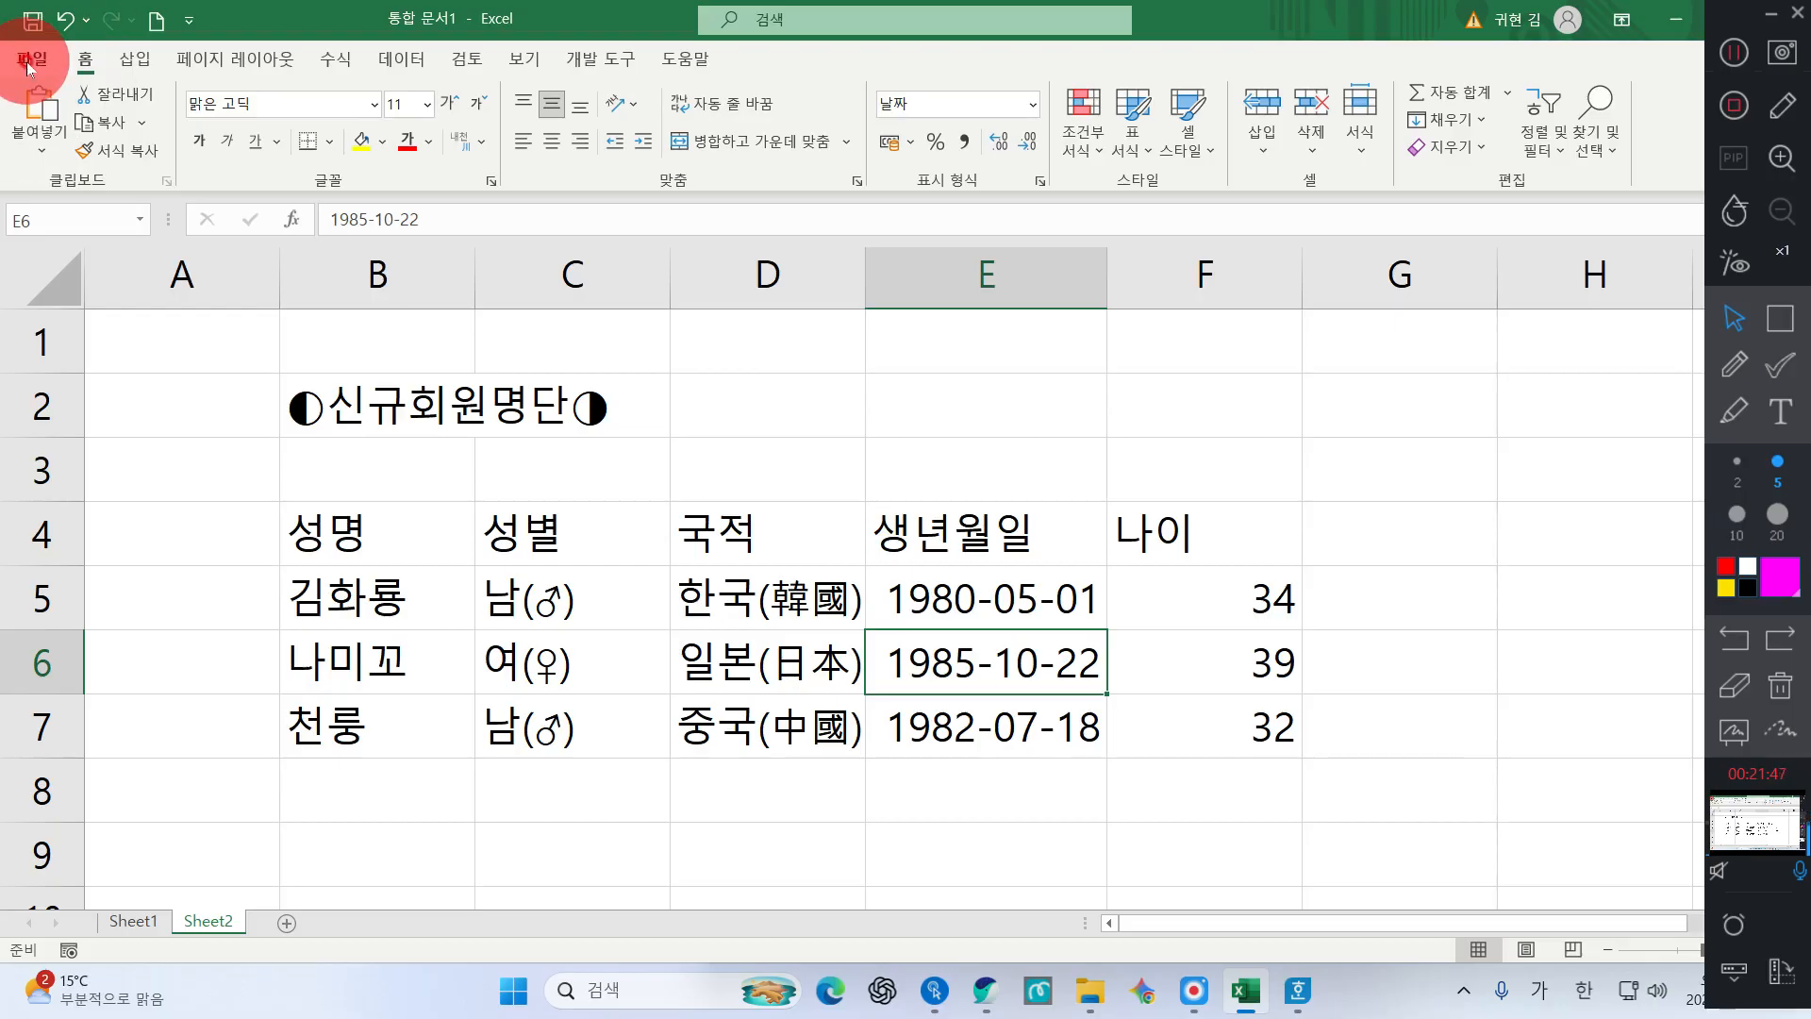
# Bring up Save As for the unsaved workbook, proposing 통합 문서1.xlsx in Documents
pyautogui.click(26, 60)
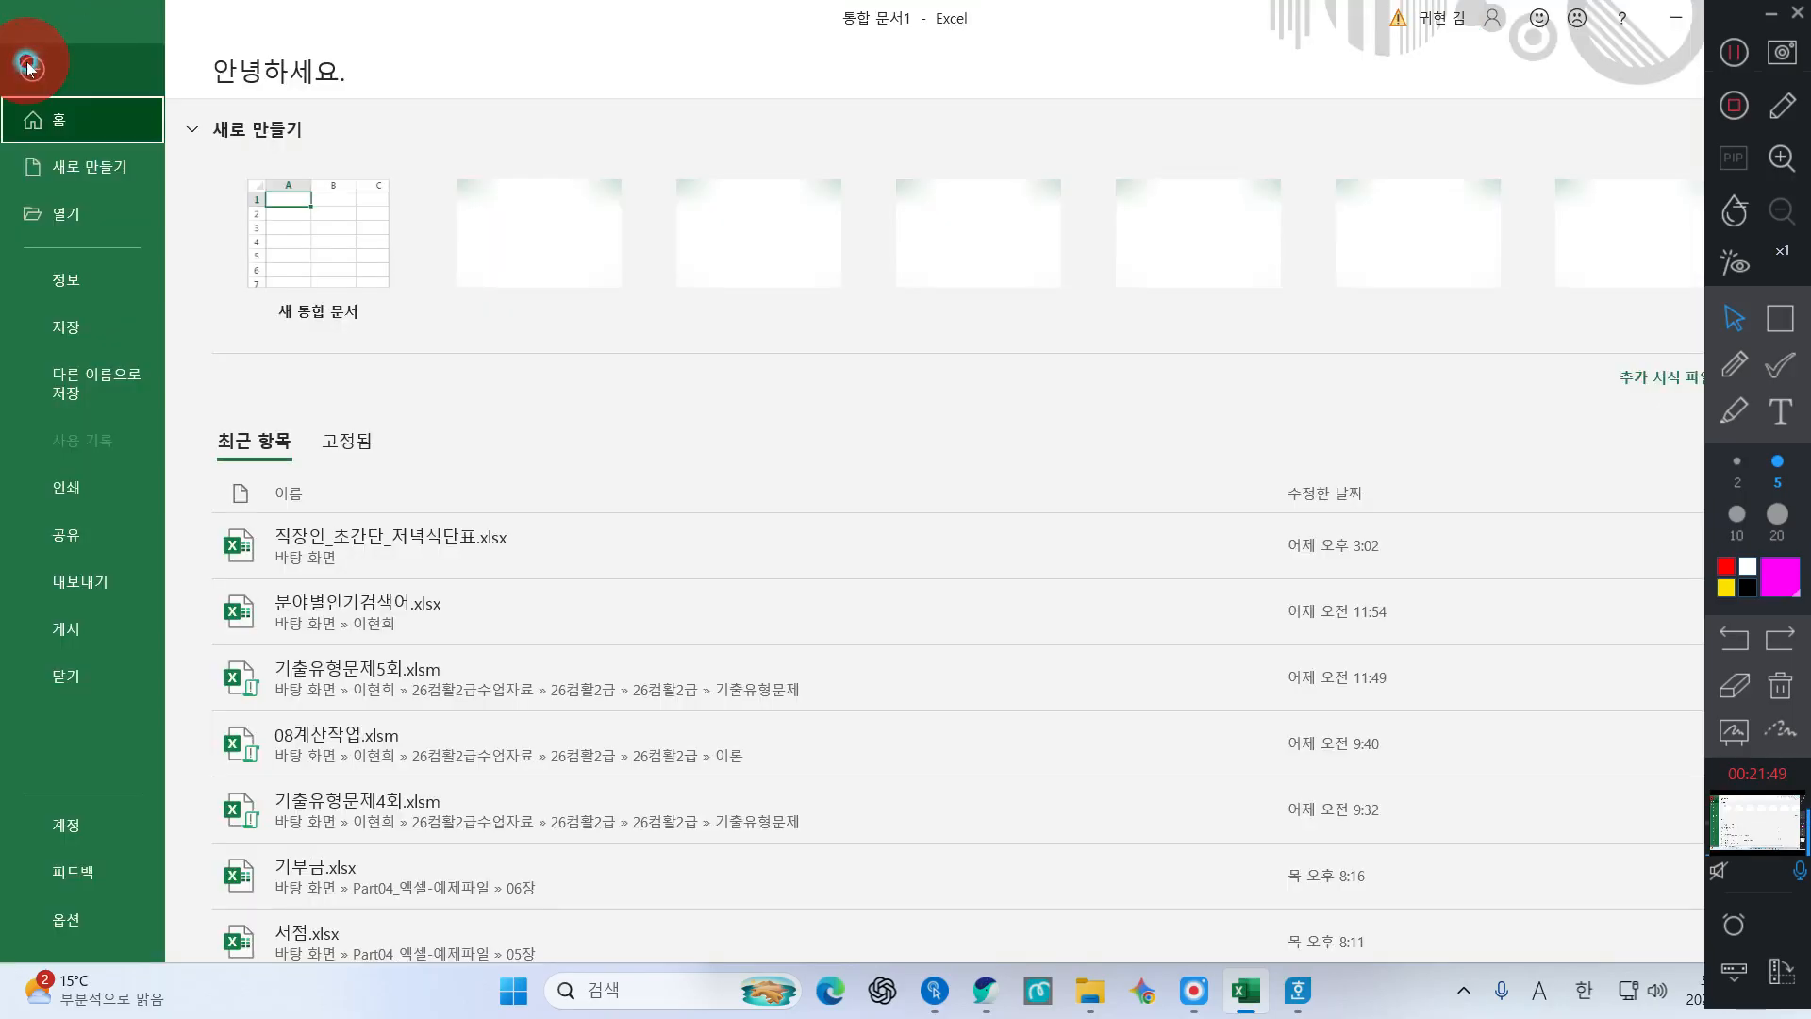
pyautogui.click(81, 332)
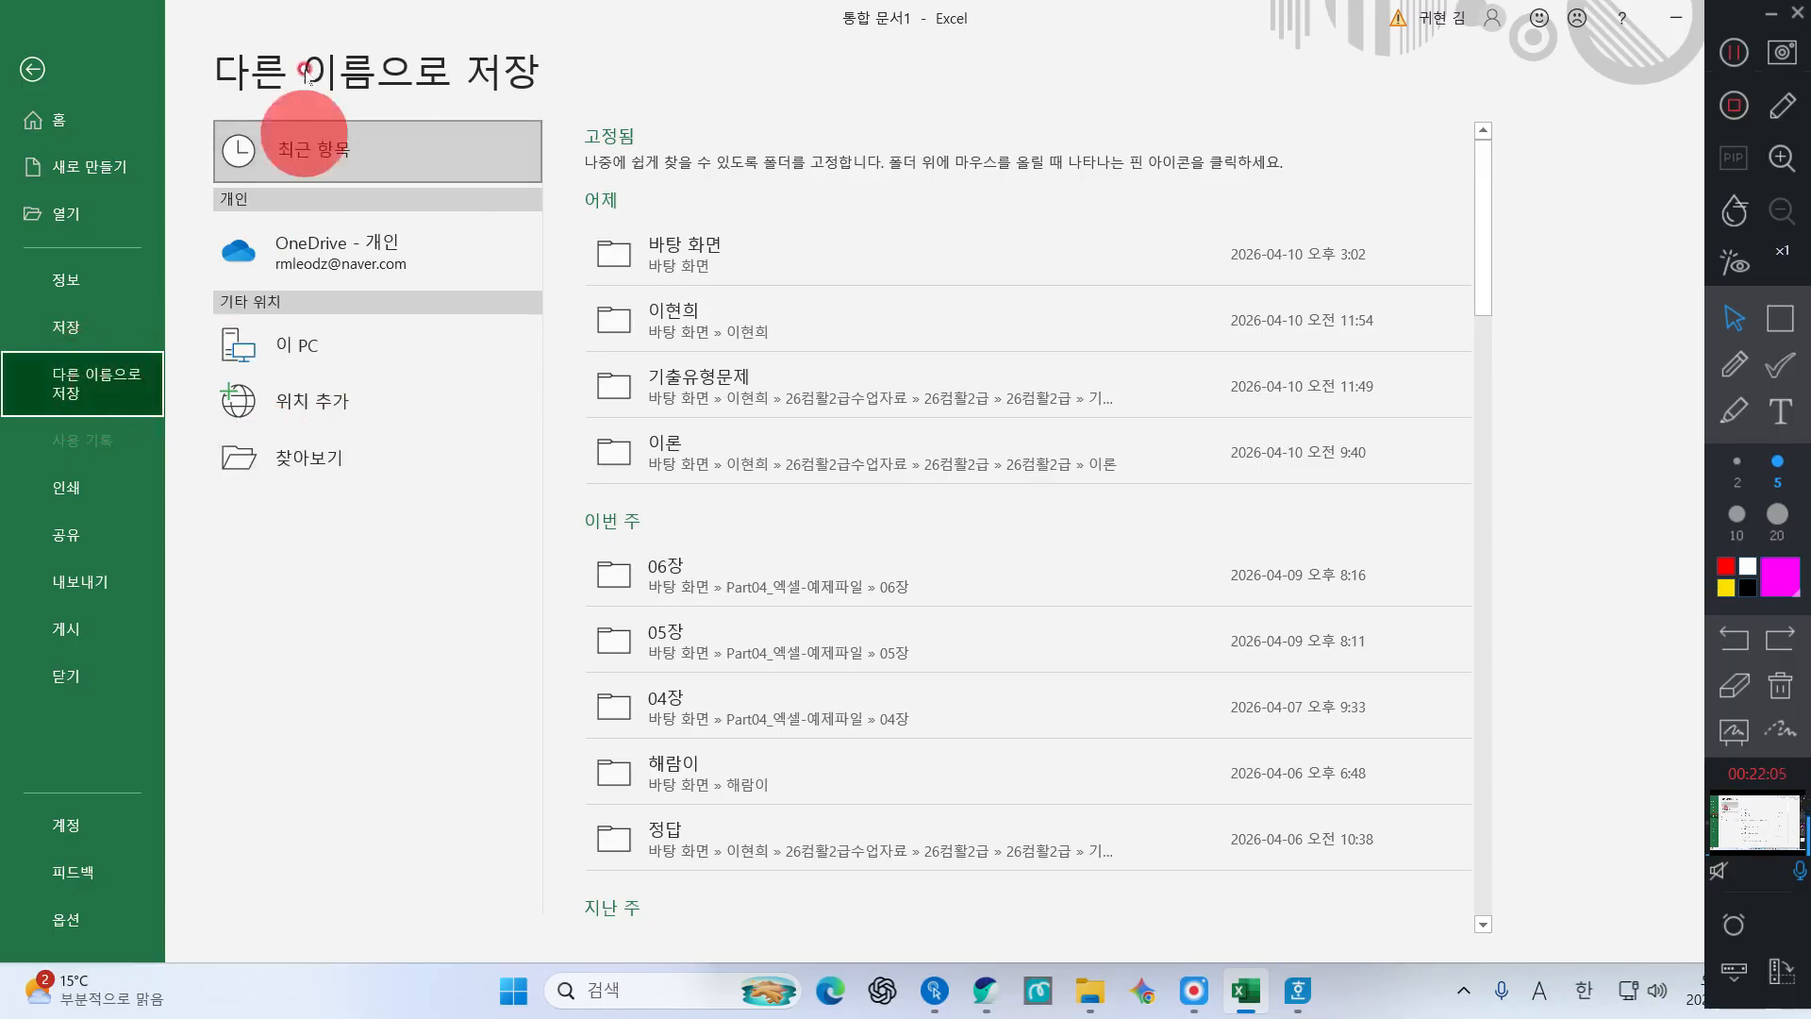
pyautogui.press('ctrl')
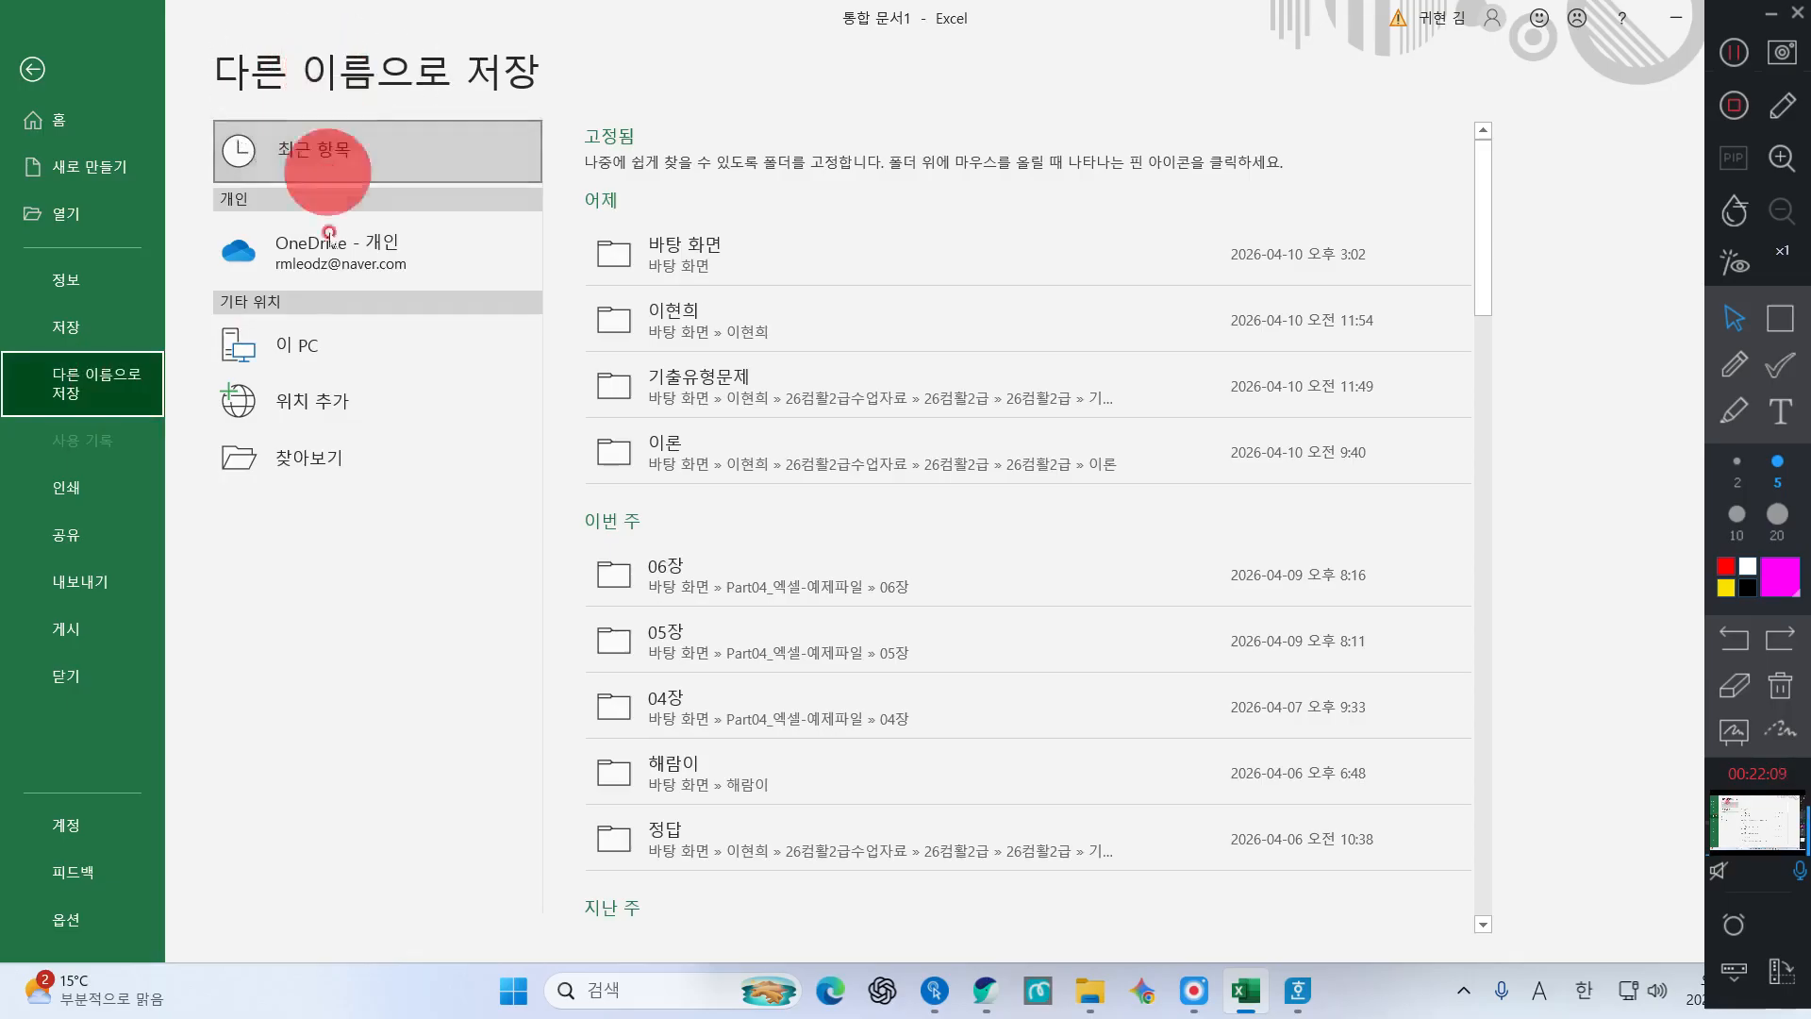
pyautogui.click(302, 470)
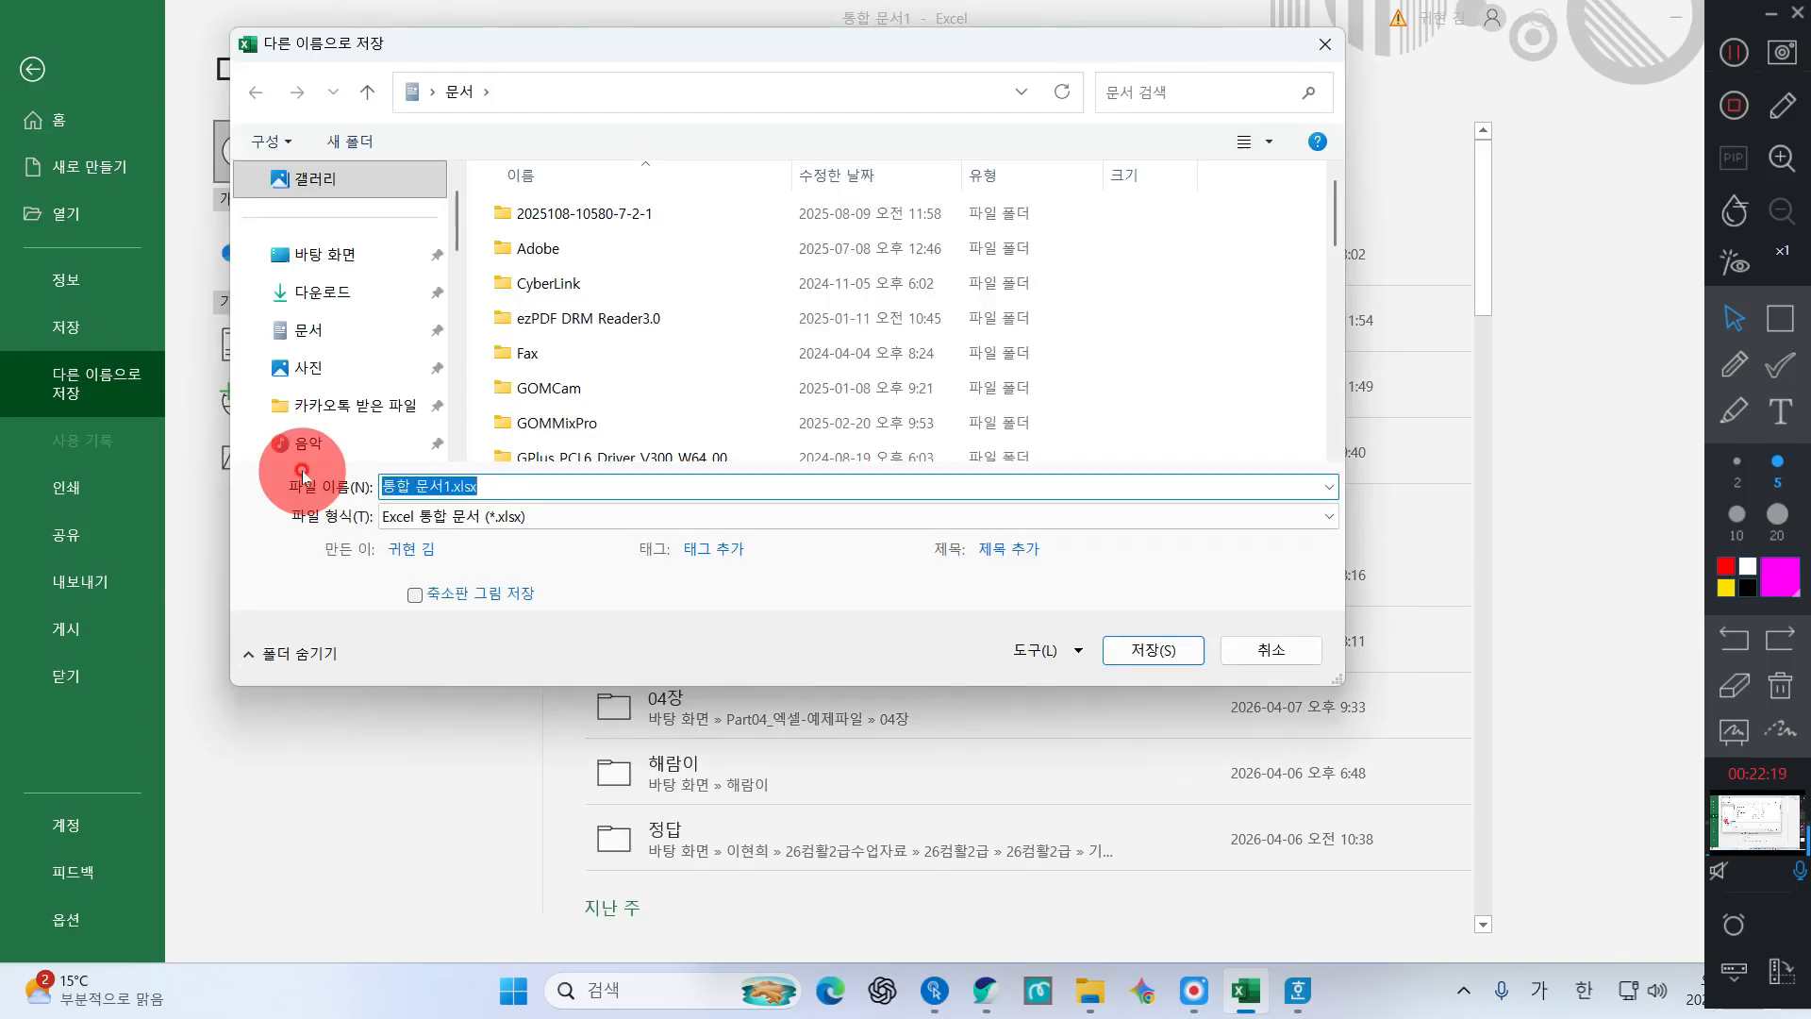
# Create a Documents subfolder named with the user's name plus _엑셀기초 and open it
pyautogui.scroll(-1, 378, 311)
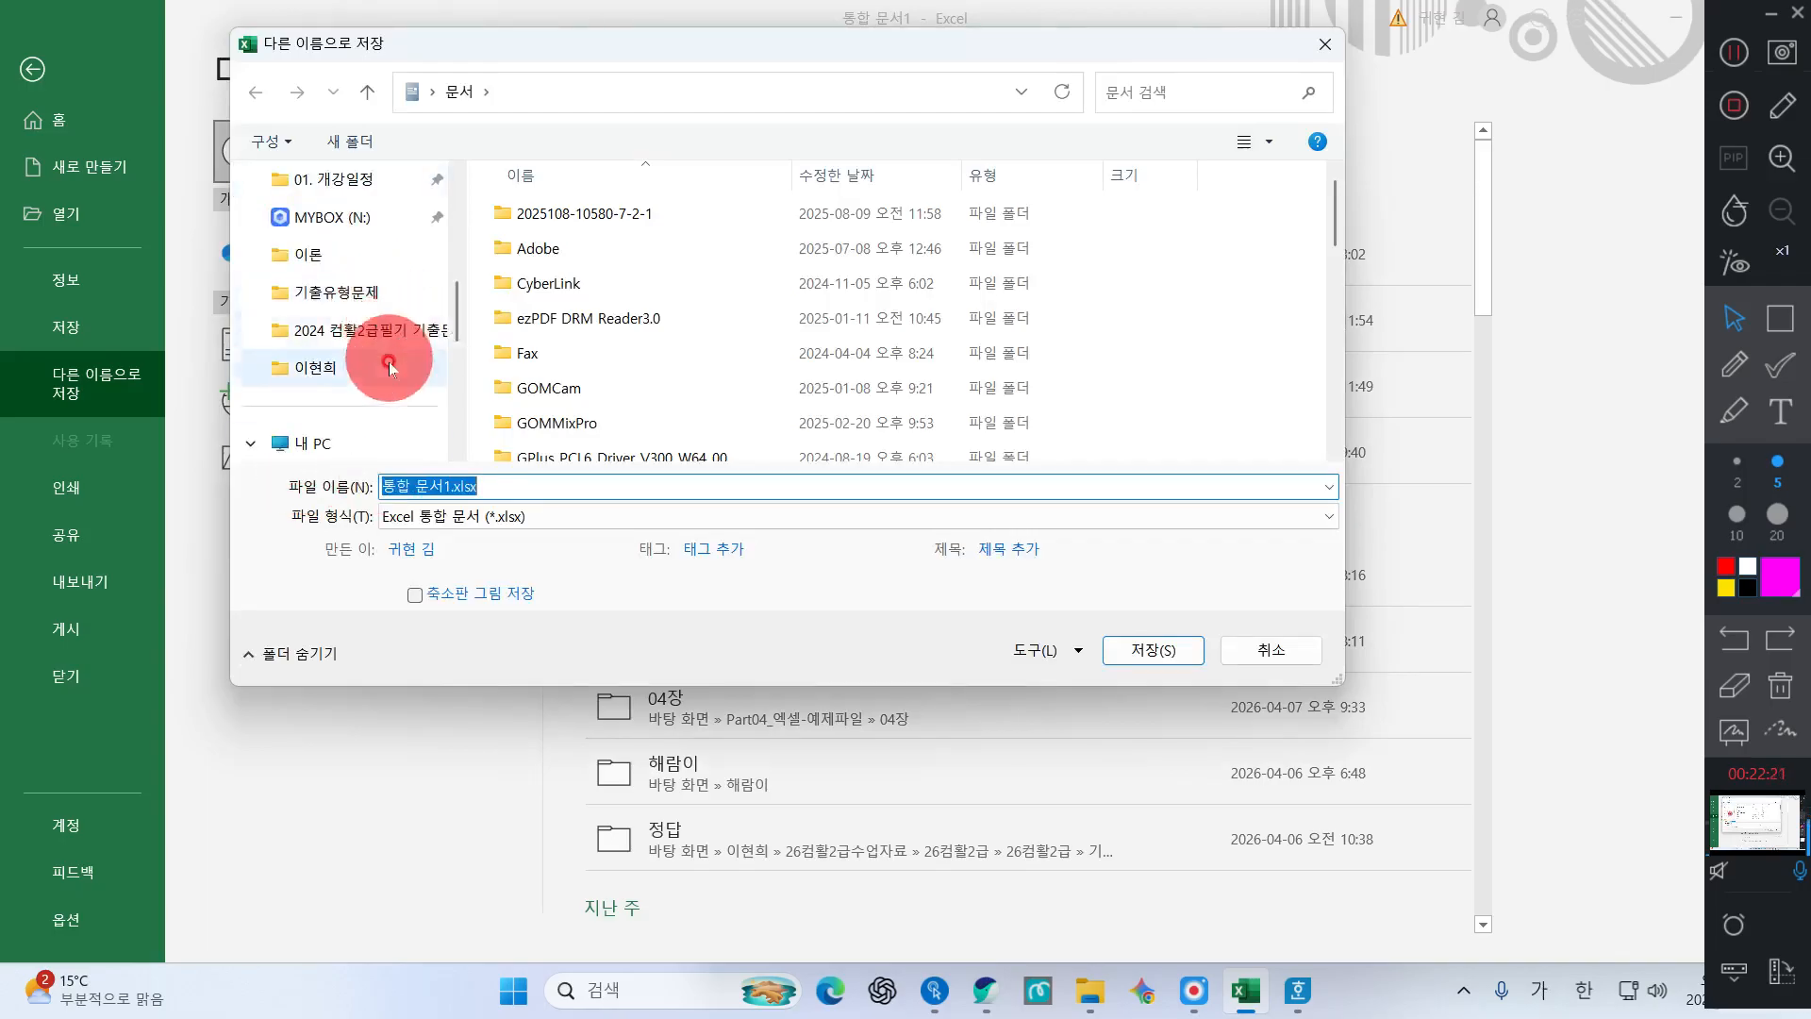
pyautogui.scroll(2, 382, 349)
pyautogui.click(311, 377)
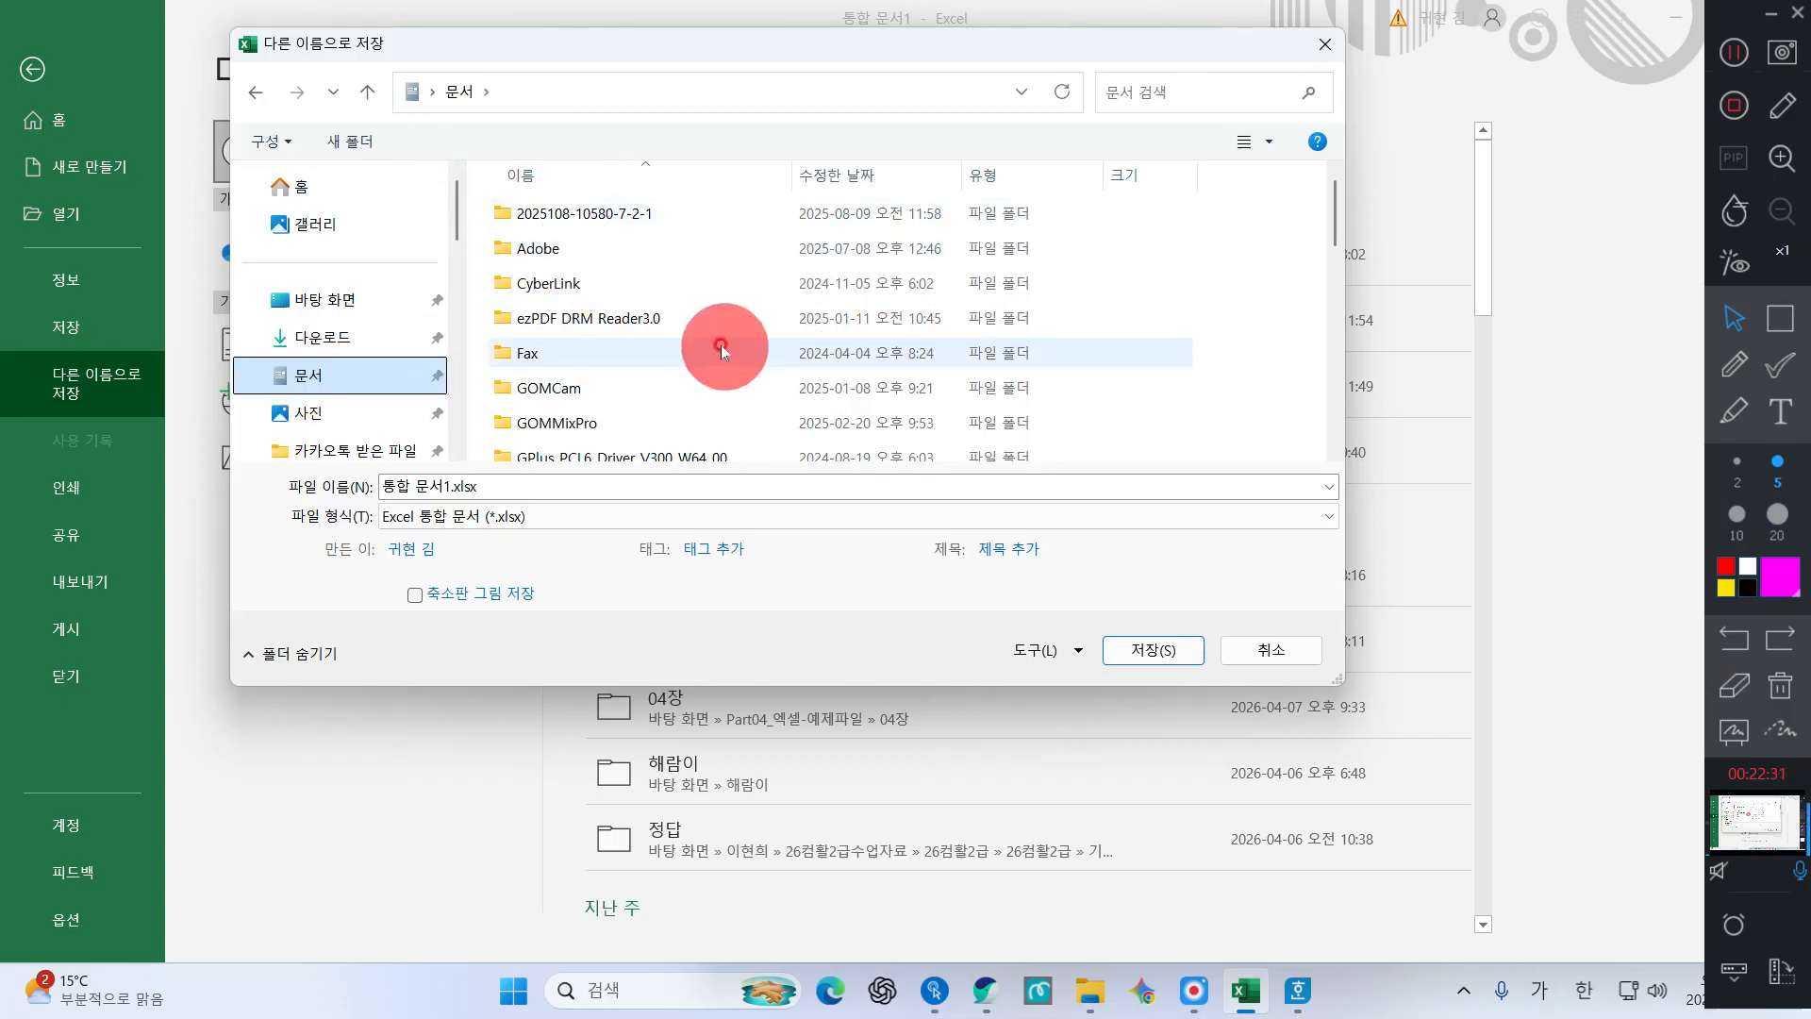
pyautogui.click(351, 141)
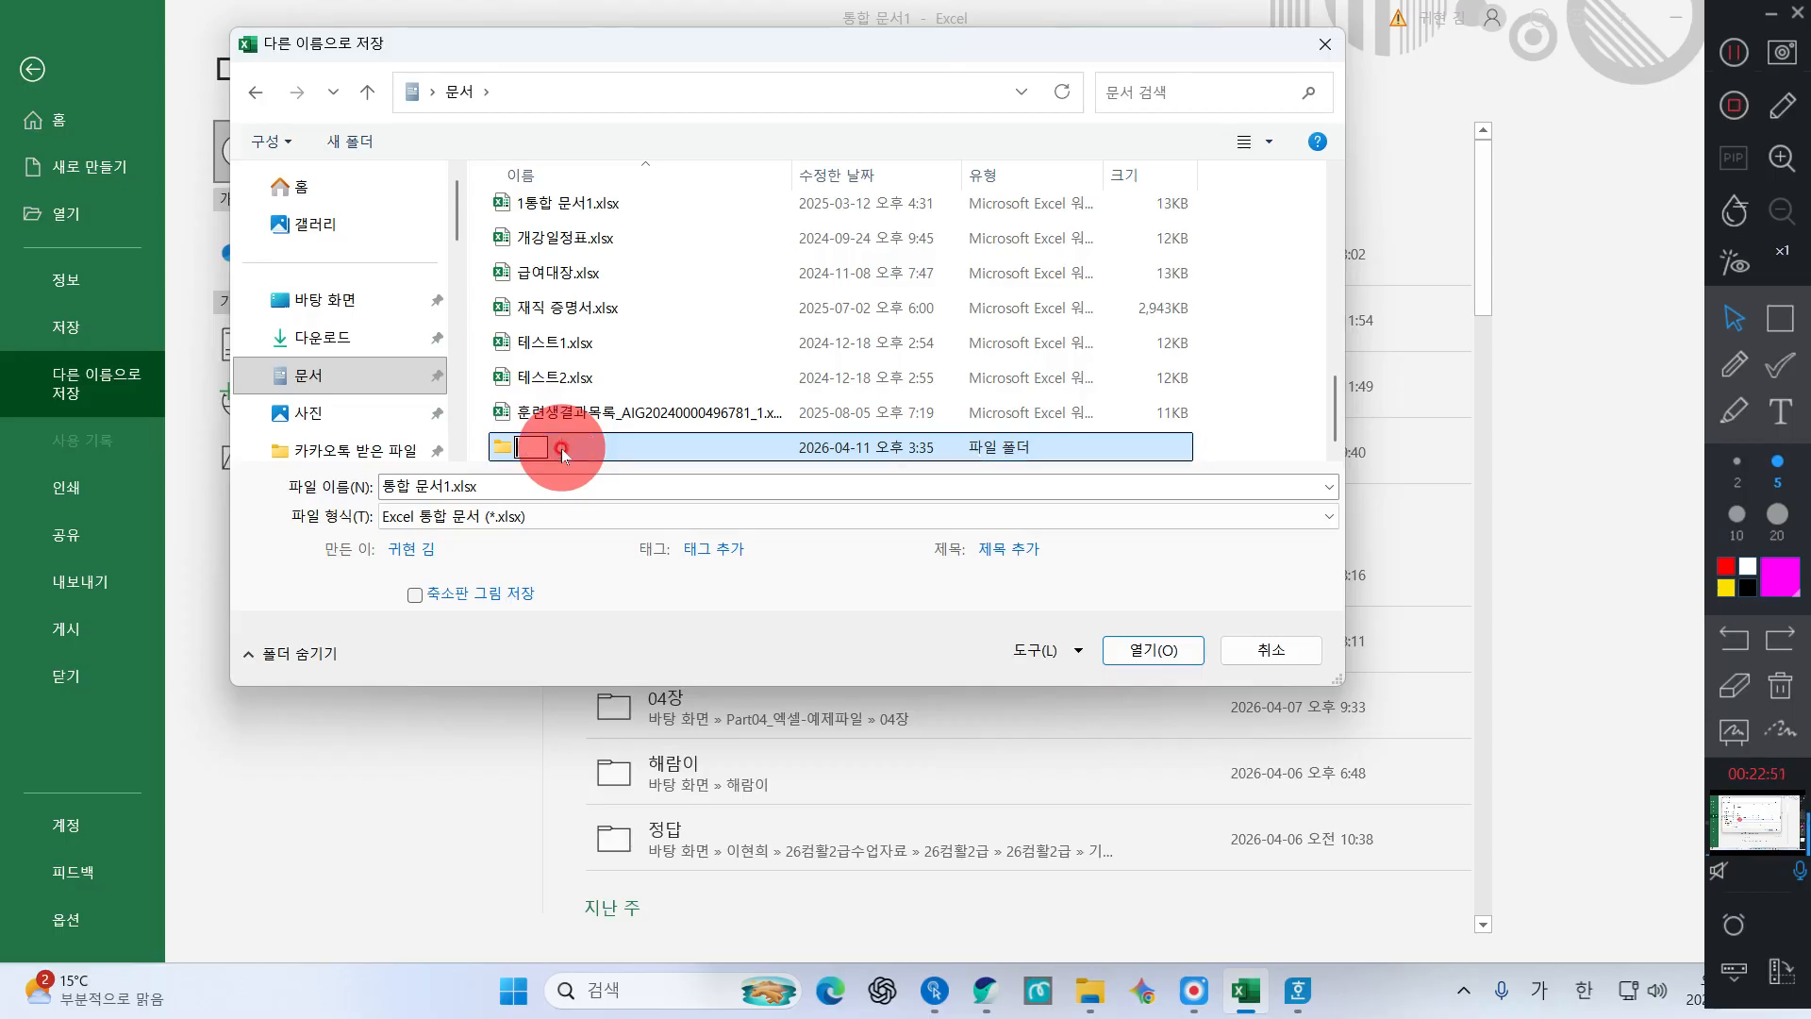
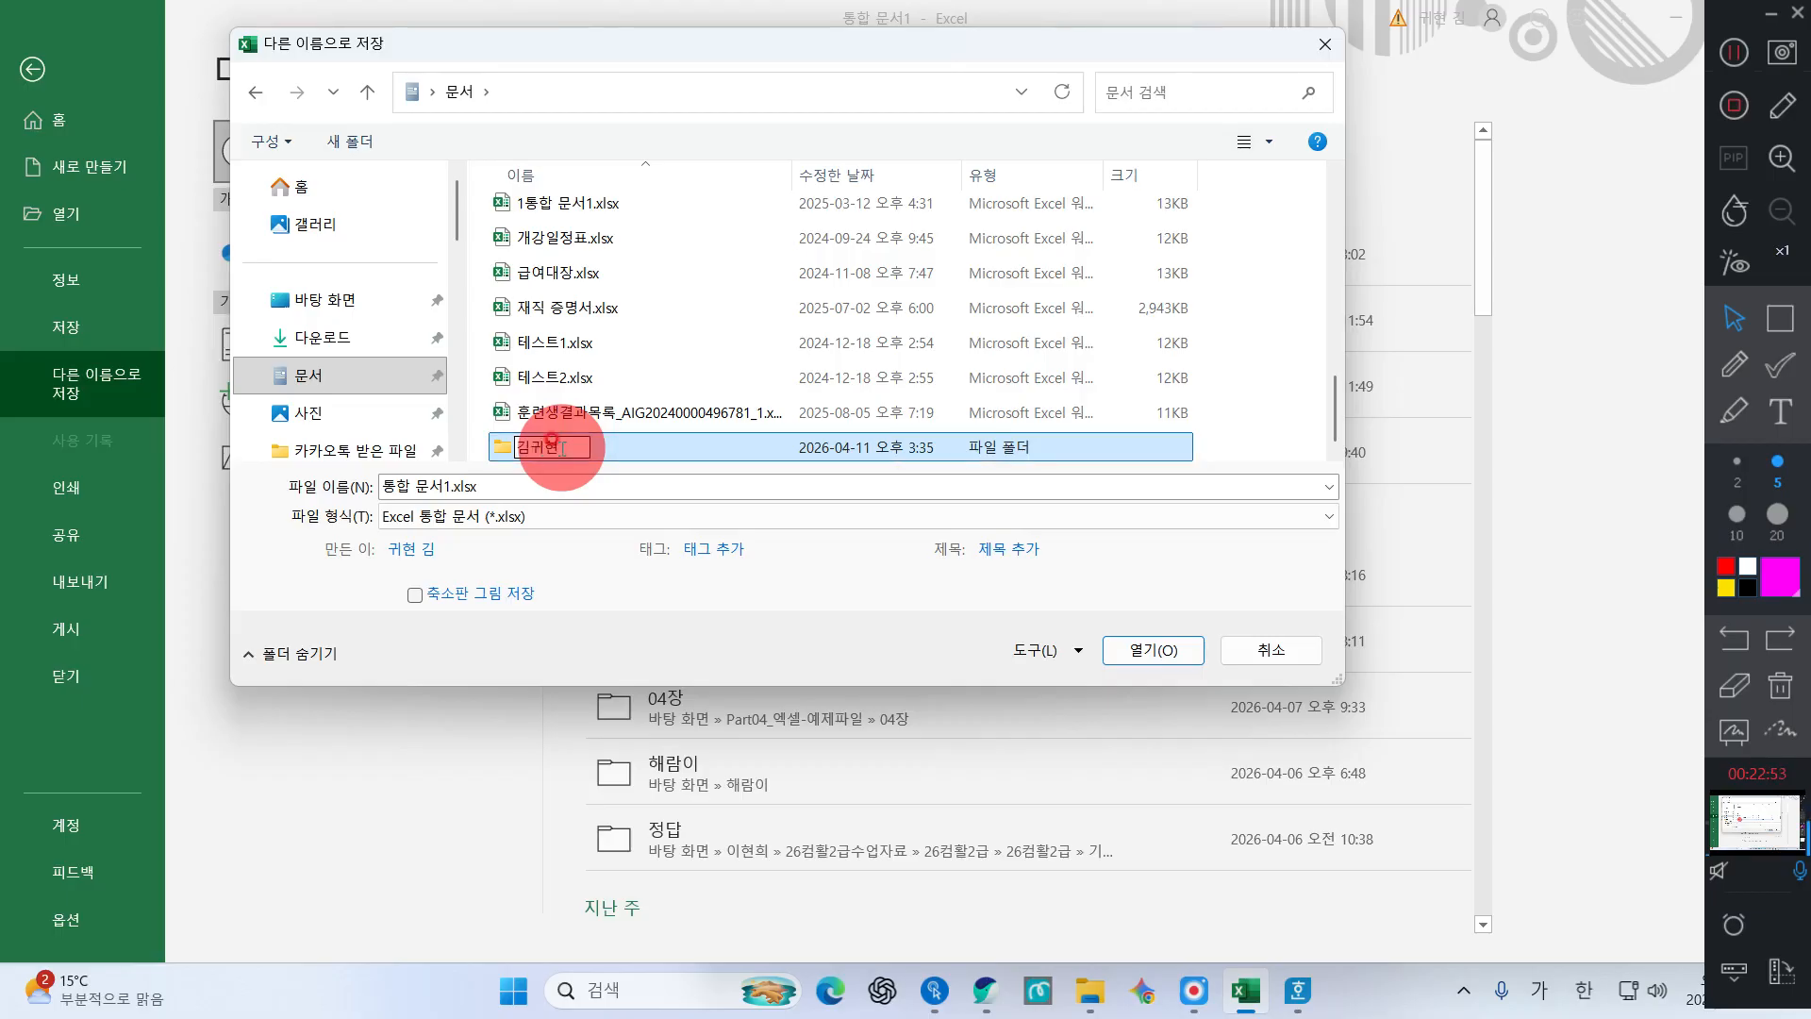
pyautogui.write('_엑셀기초')
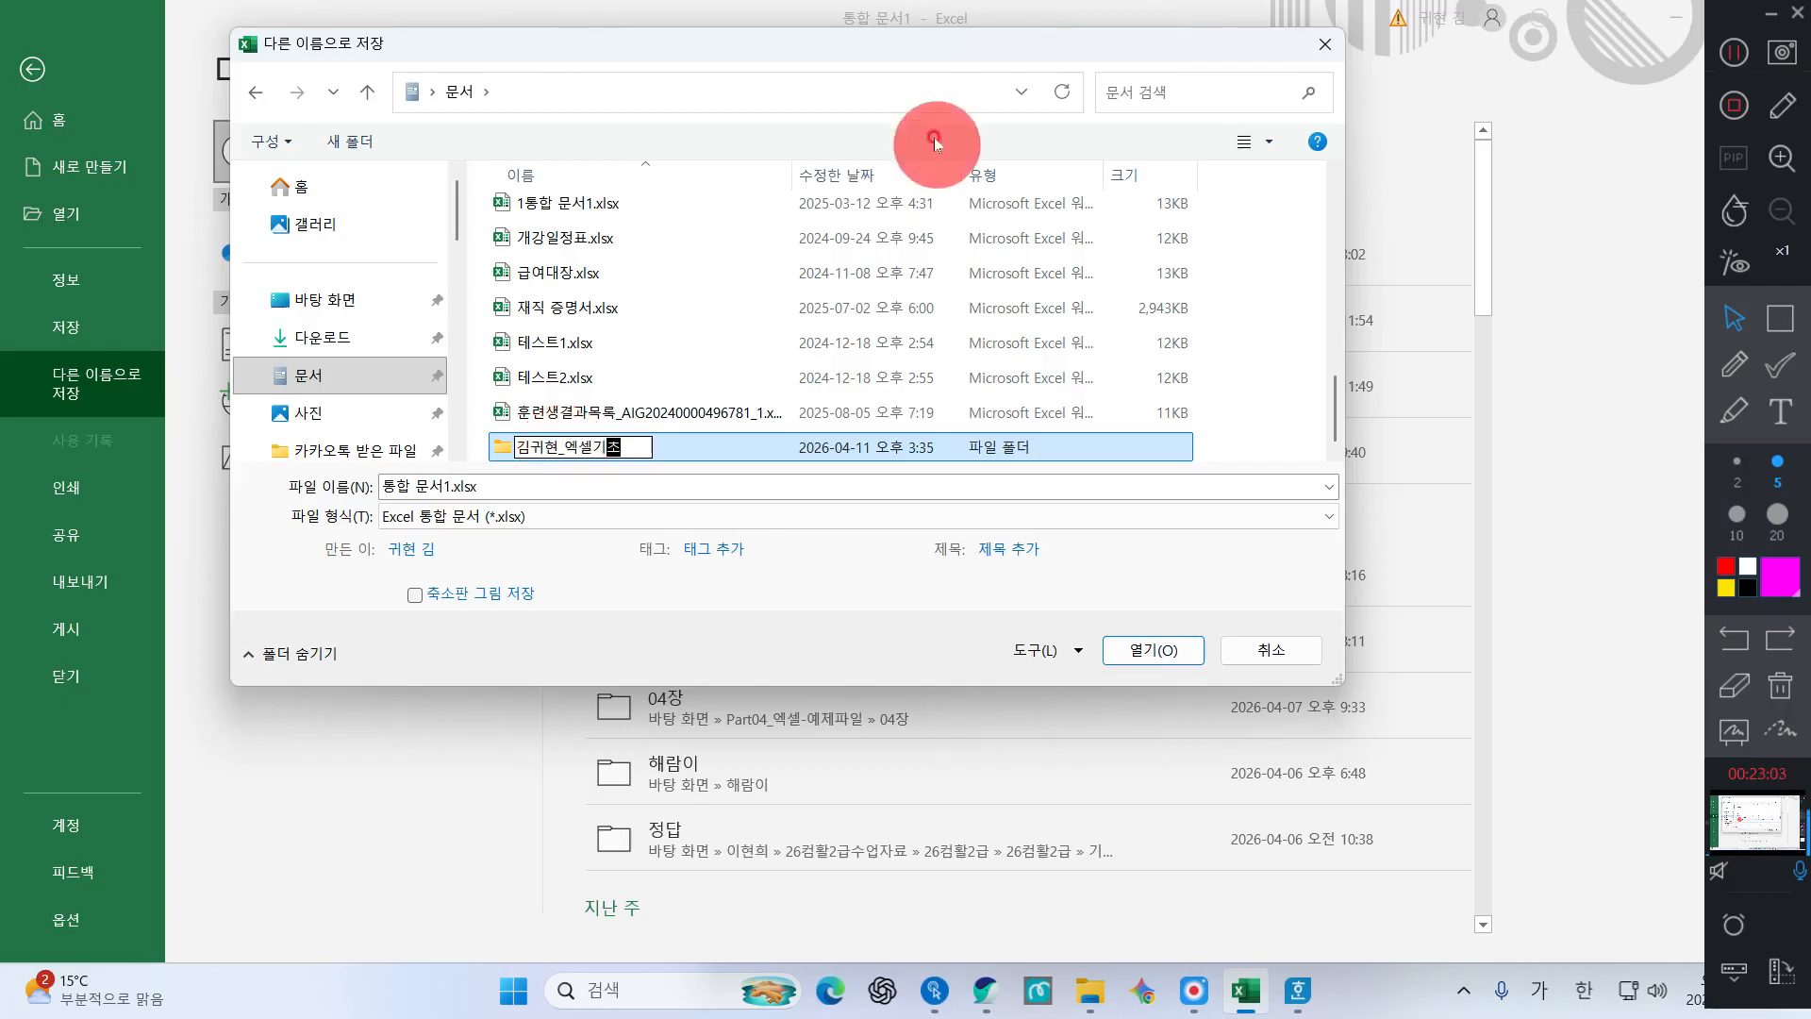
pyautogui.doubleClick(722, 451)
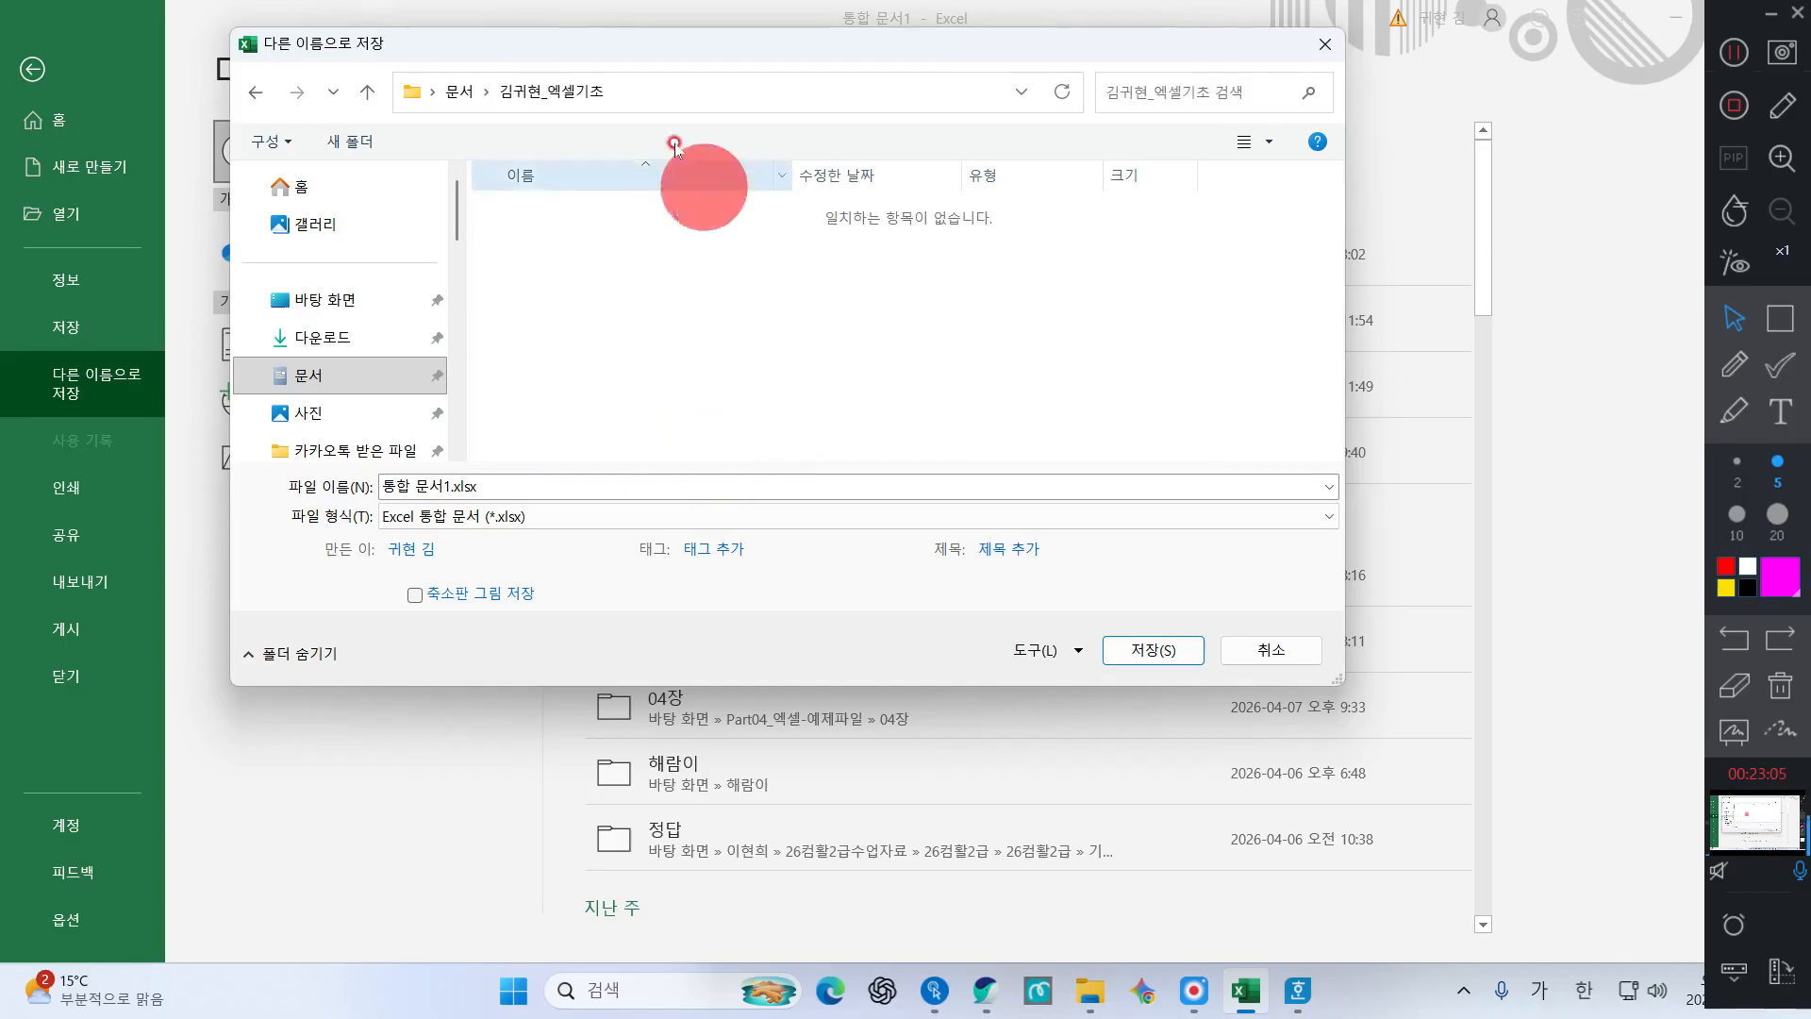
pyautogui.click(254, 91)
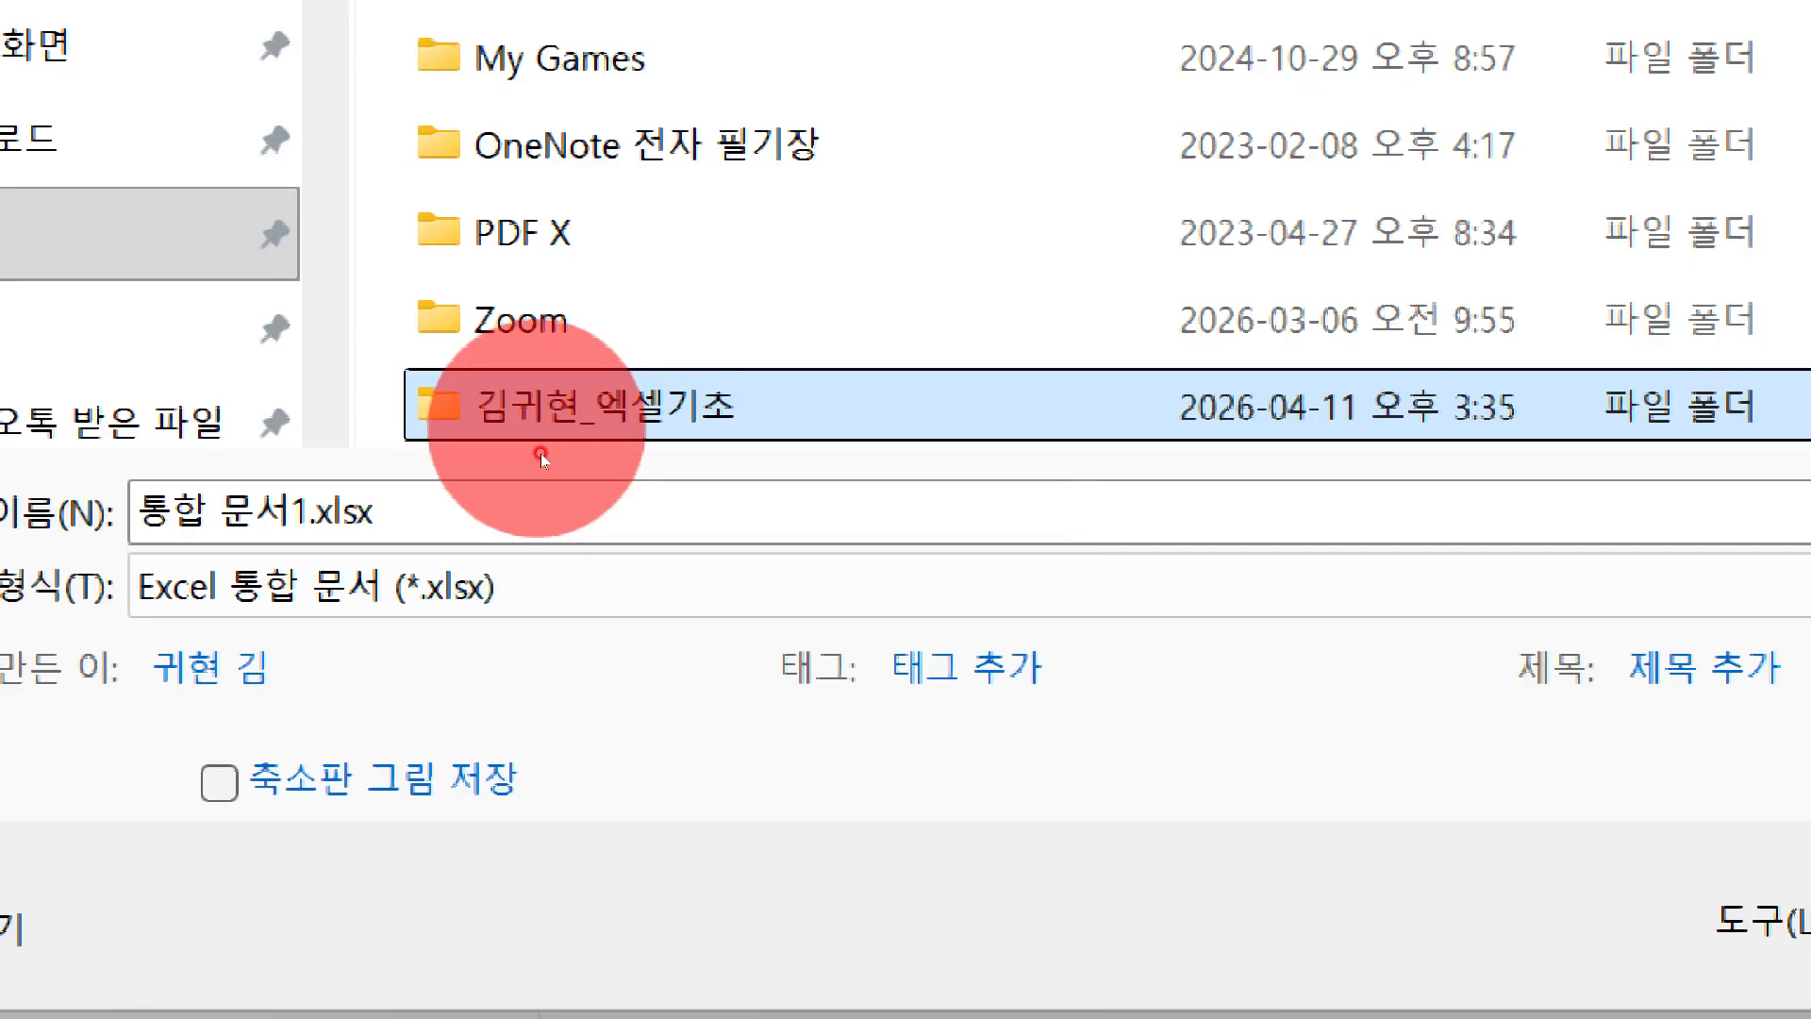
pyautogui.doubleClick(541, 454)
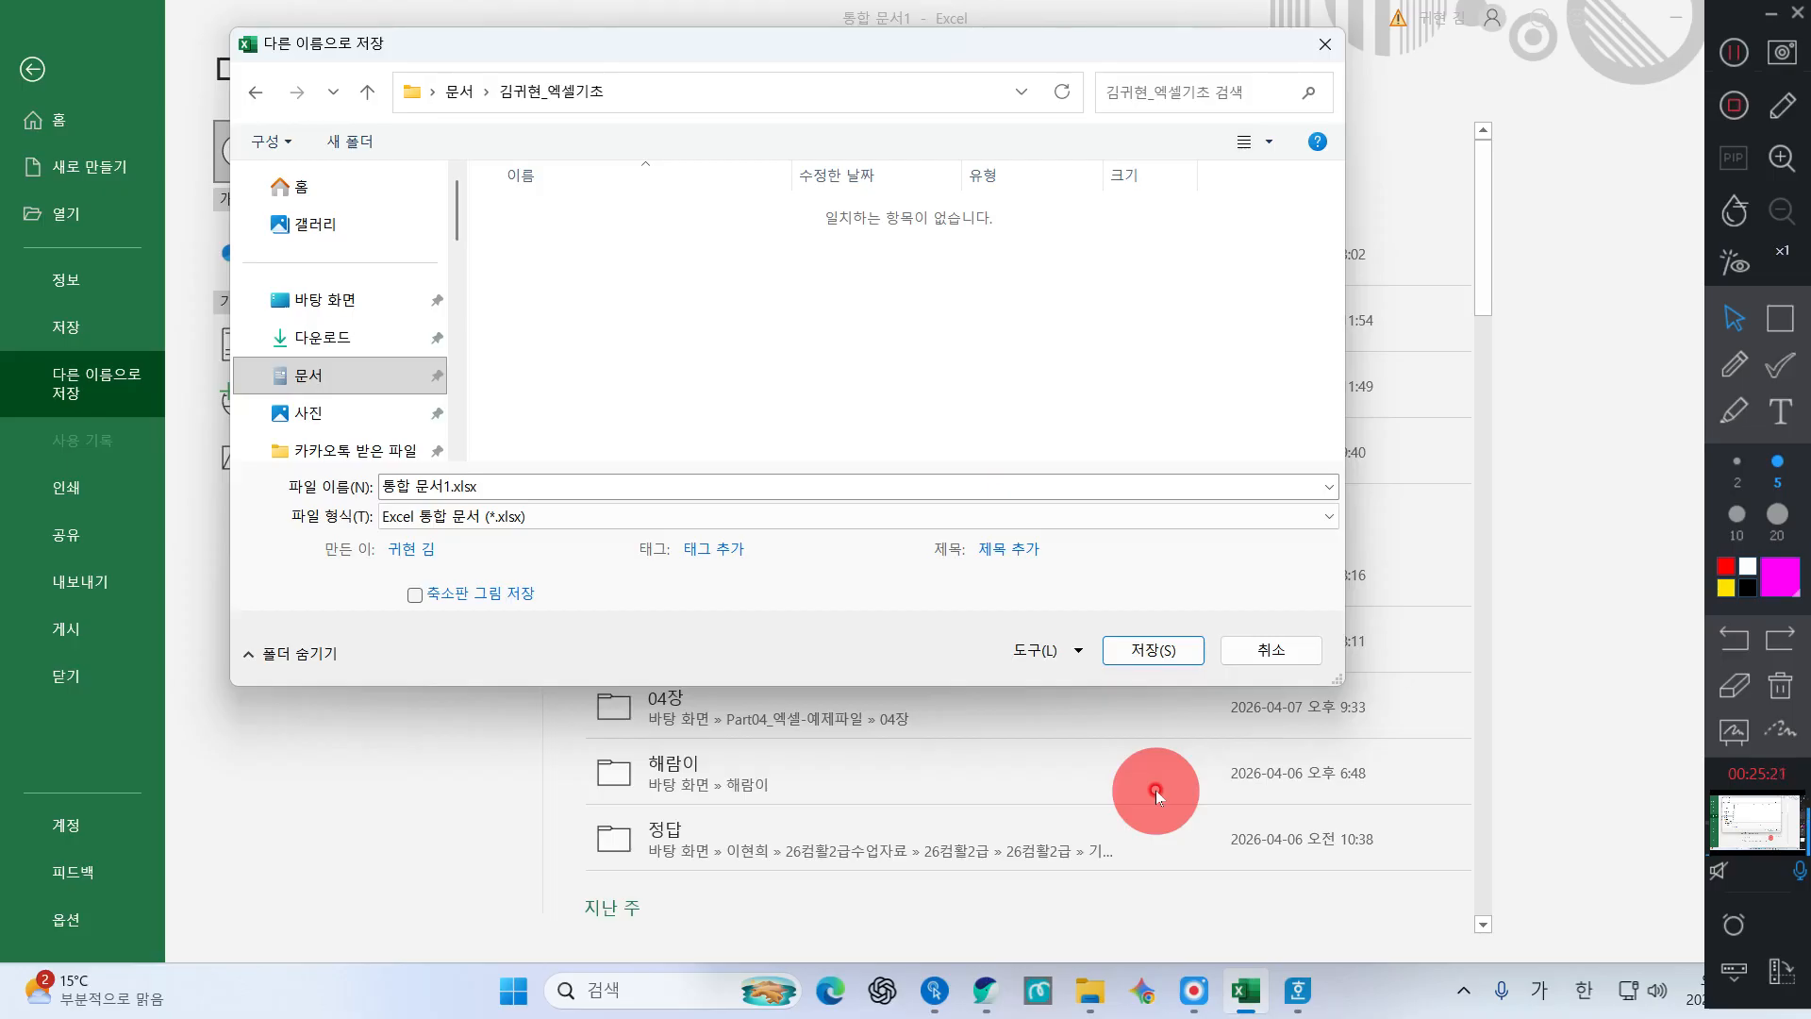
# Replace the default file name 통합 문서1.xlsx with 엑셀처음
pyautogui.click(488, 485)
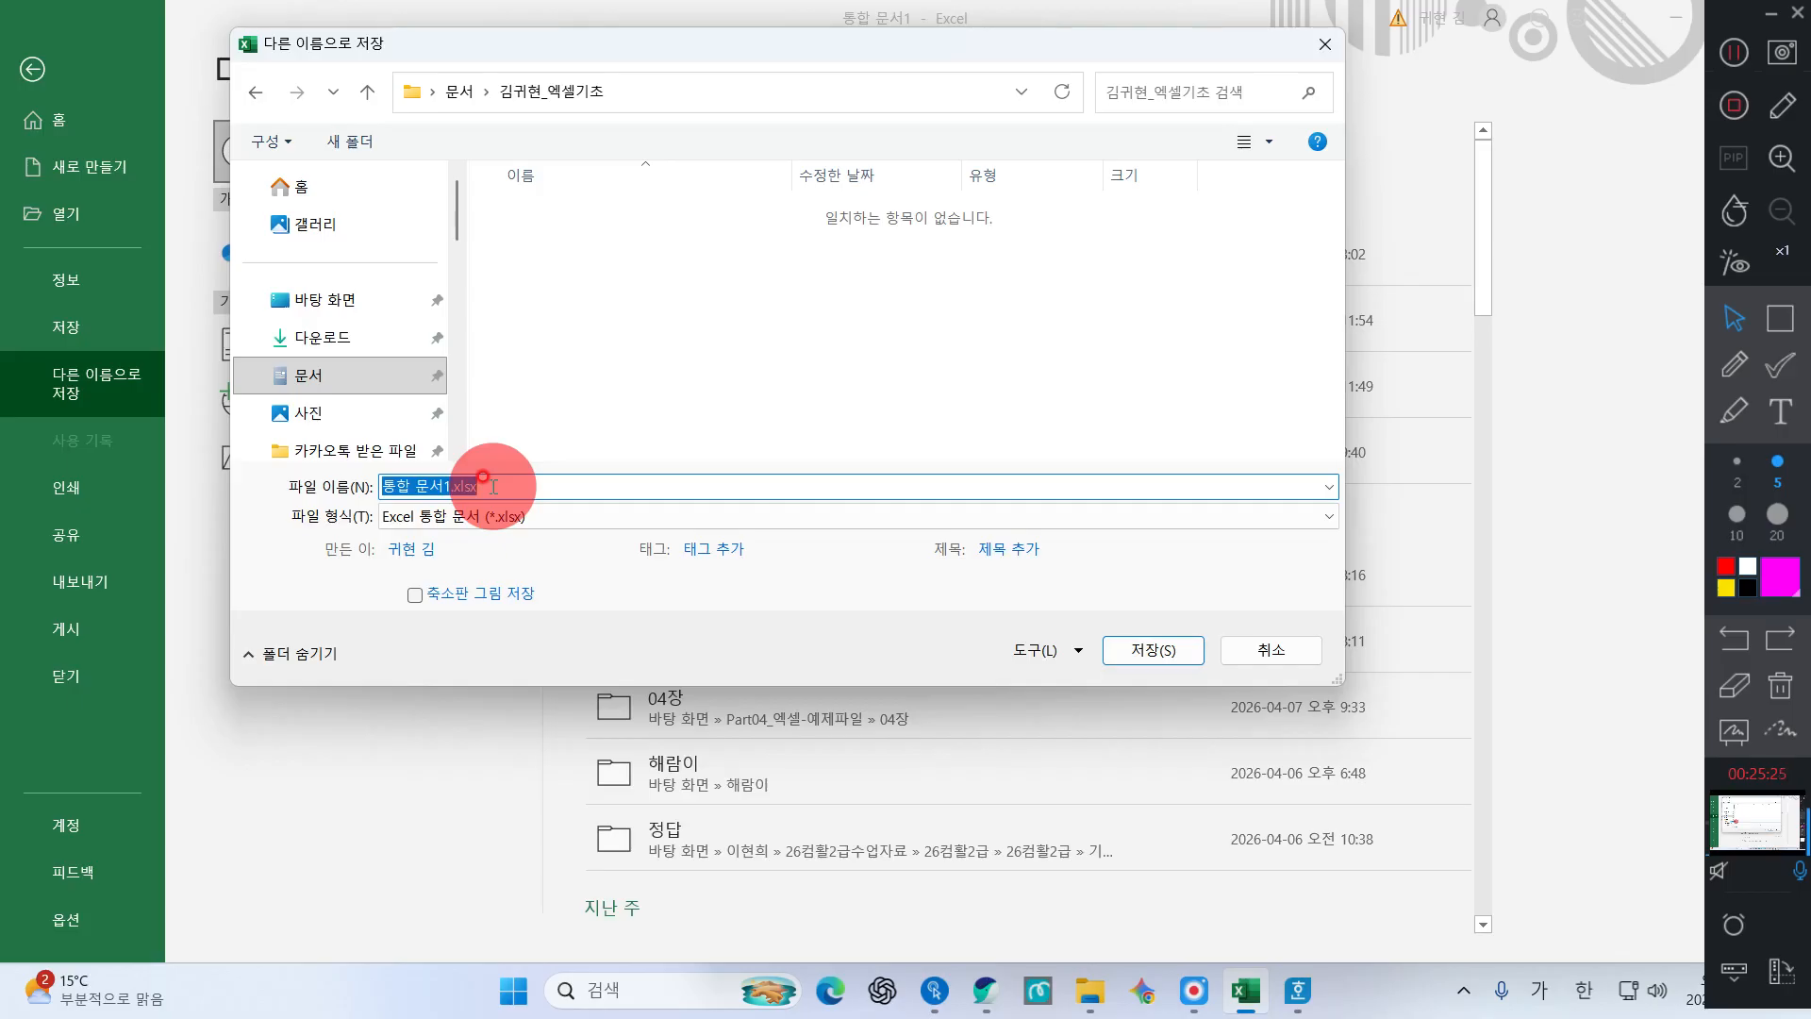
pyautogui.write('엑셀처으')
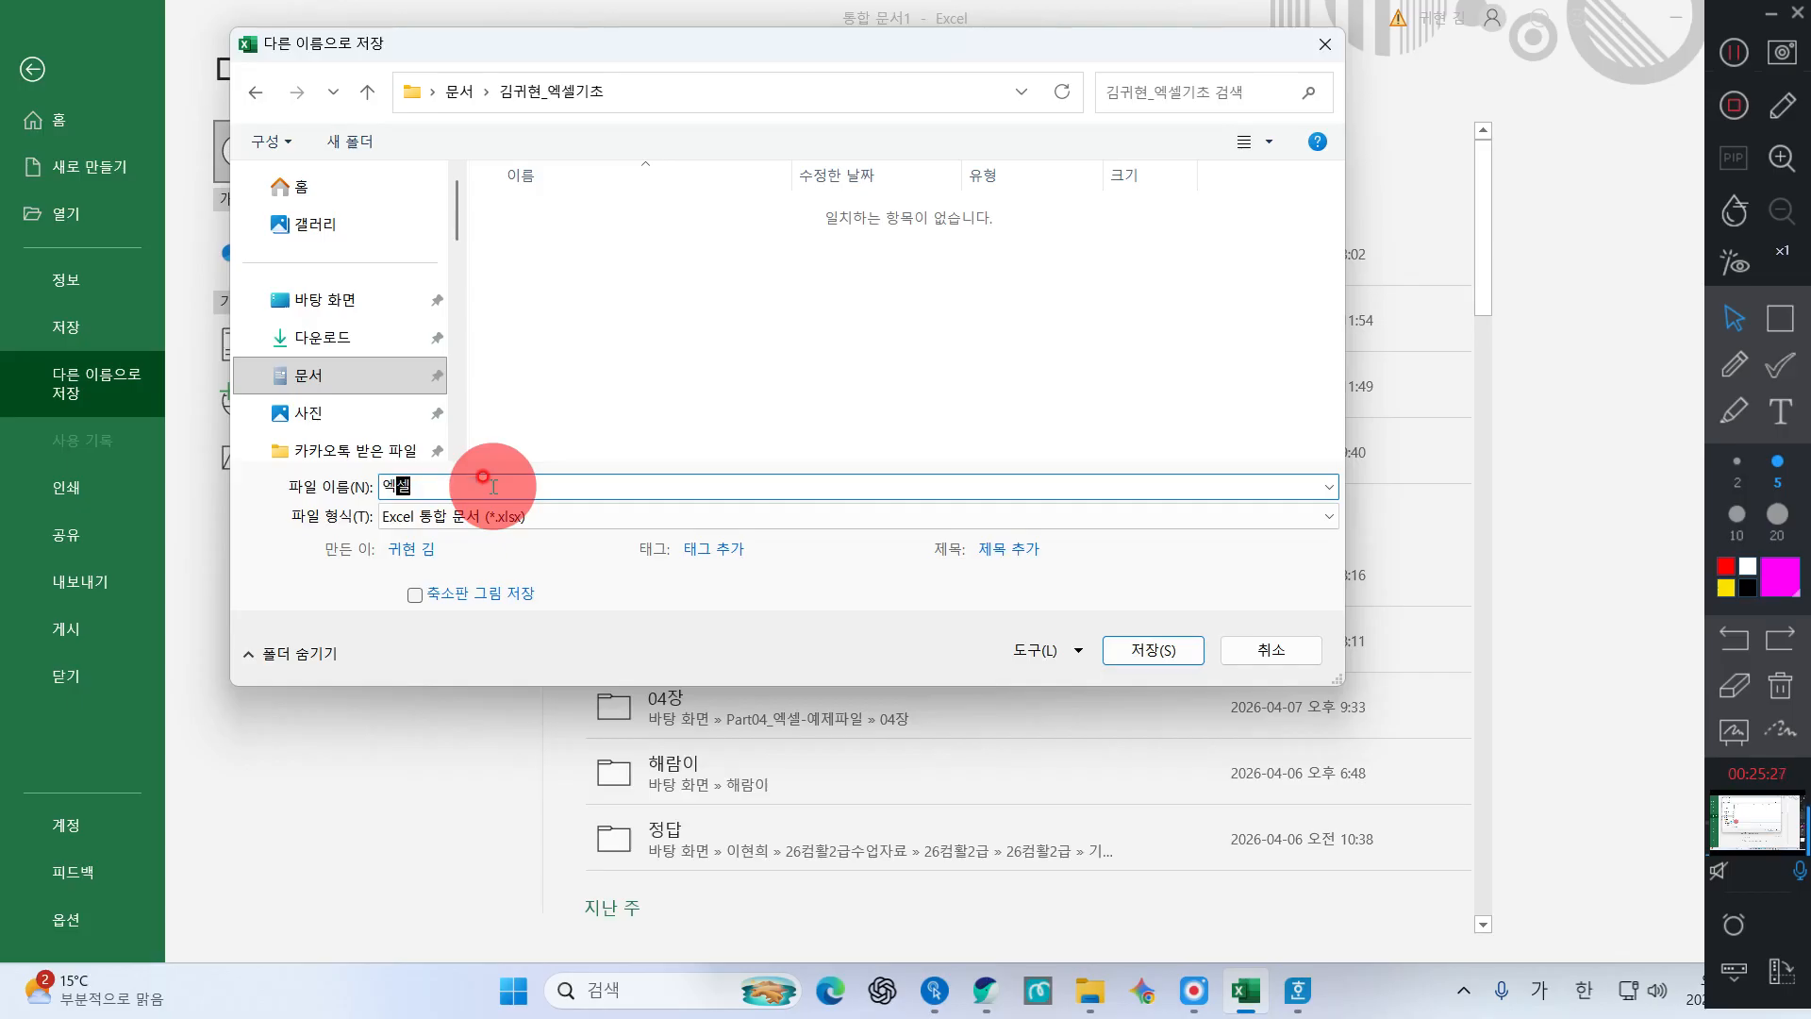
pyautogui.write('ㅁ')
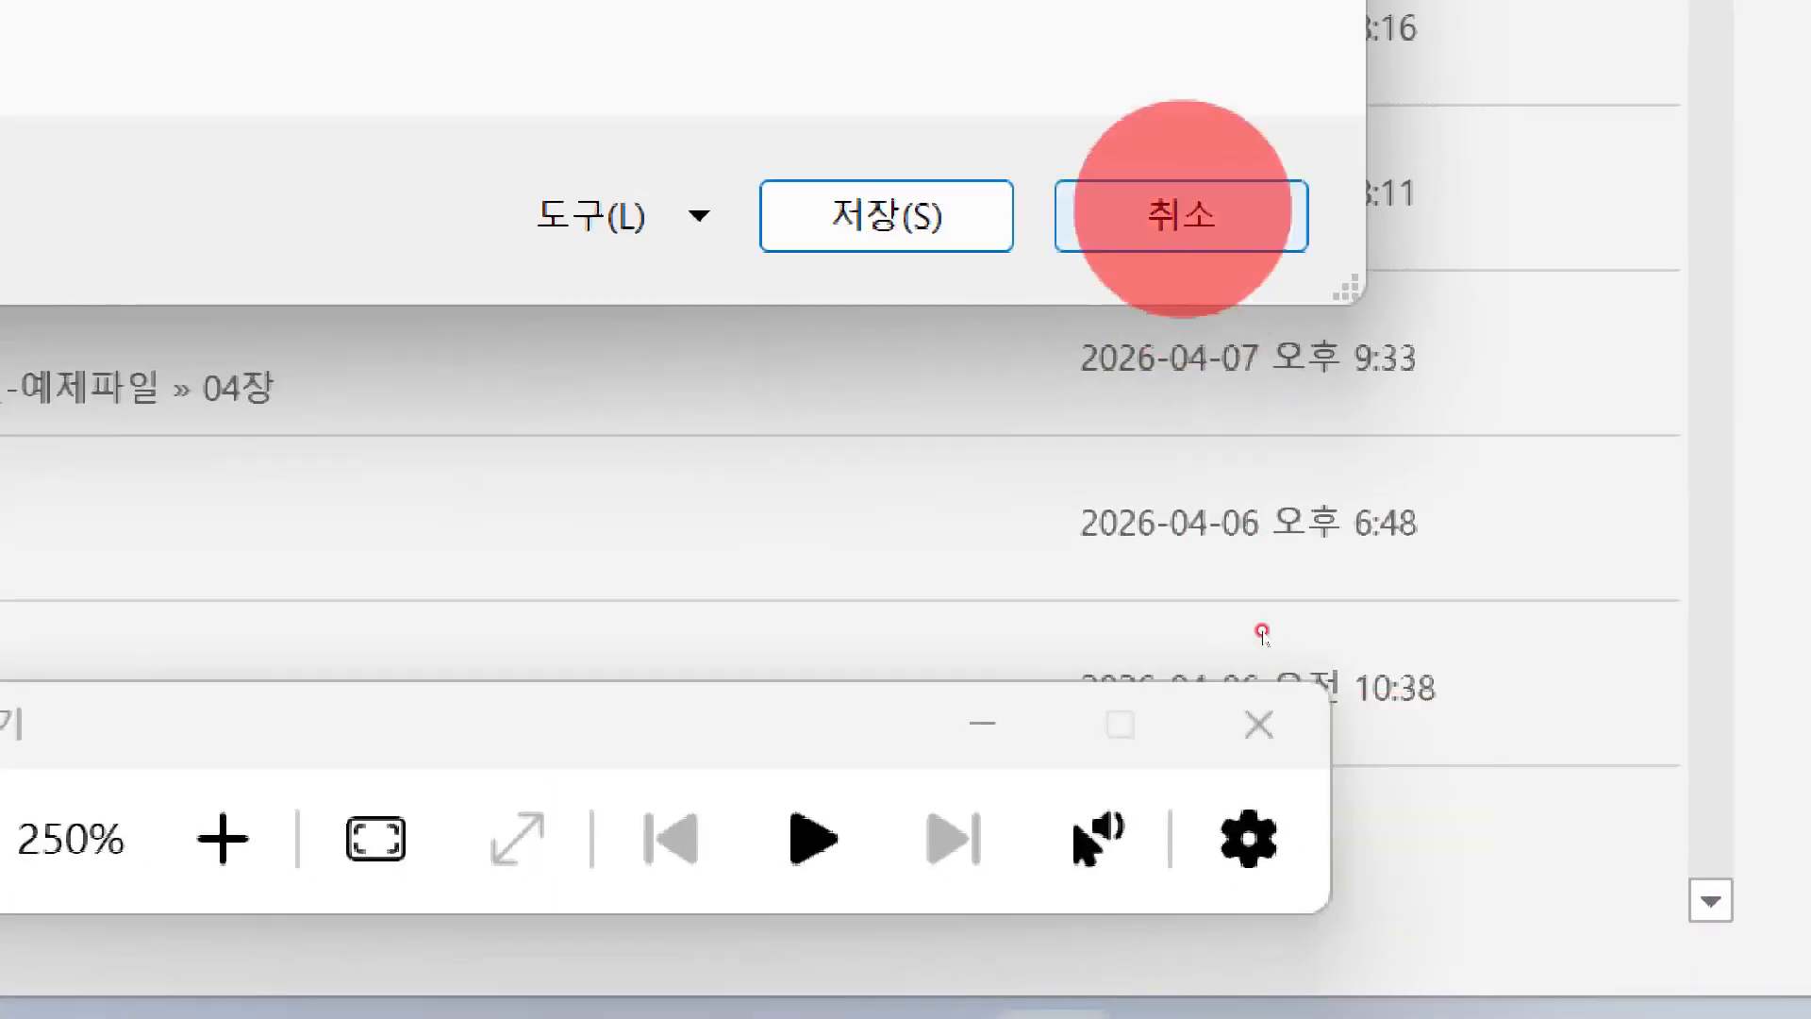
# Save the workbook so the title bar reads 엑셀처음.xlsx
pyautogui.click(863, 212)
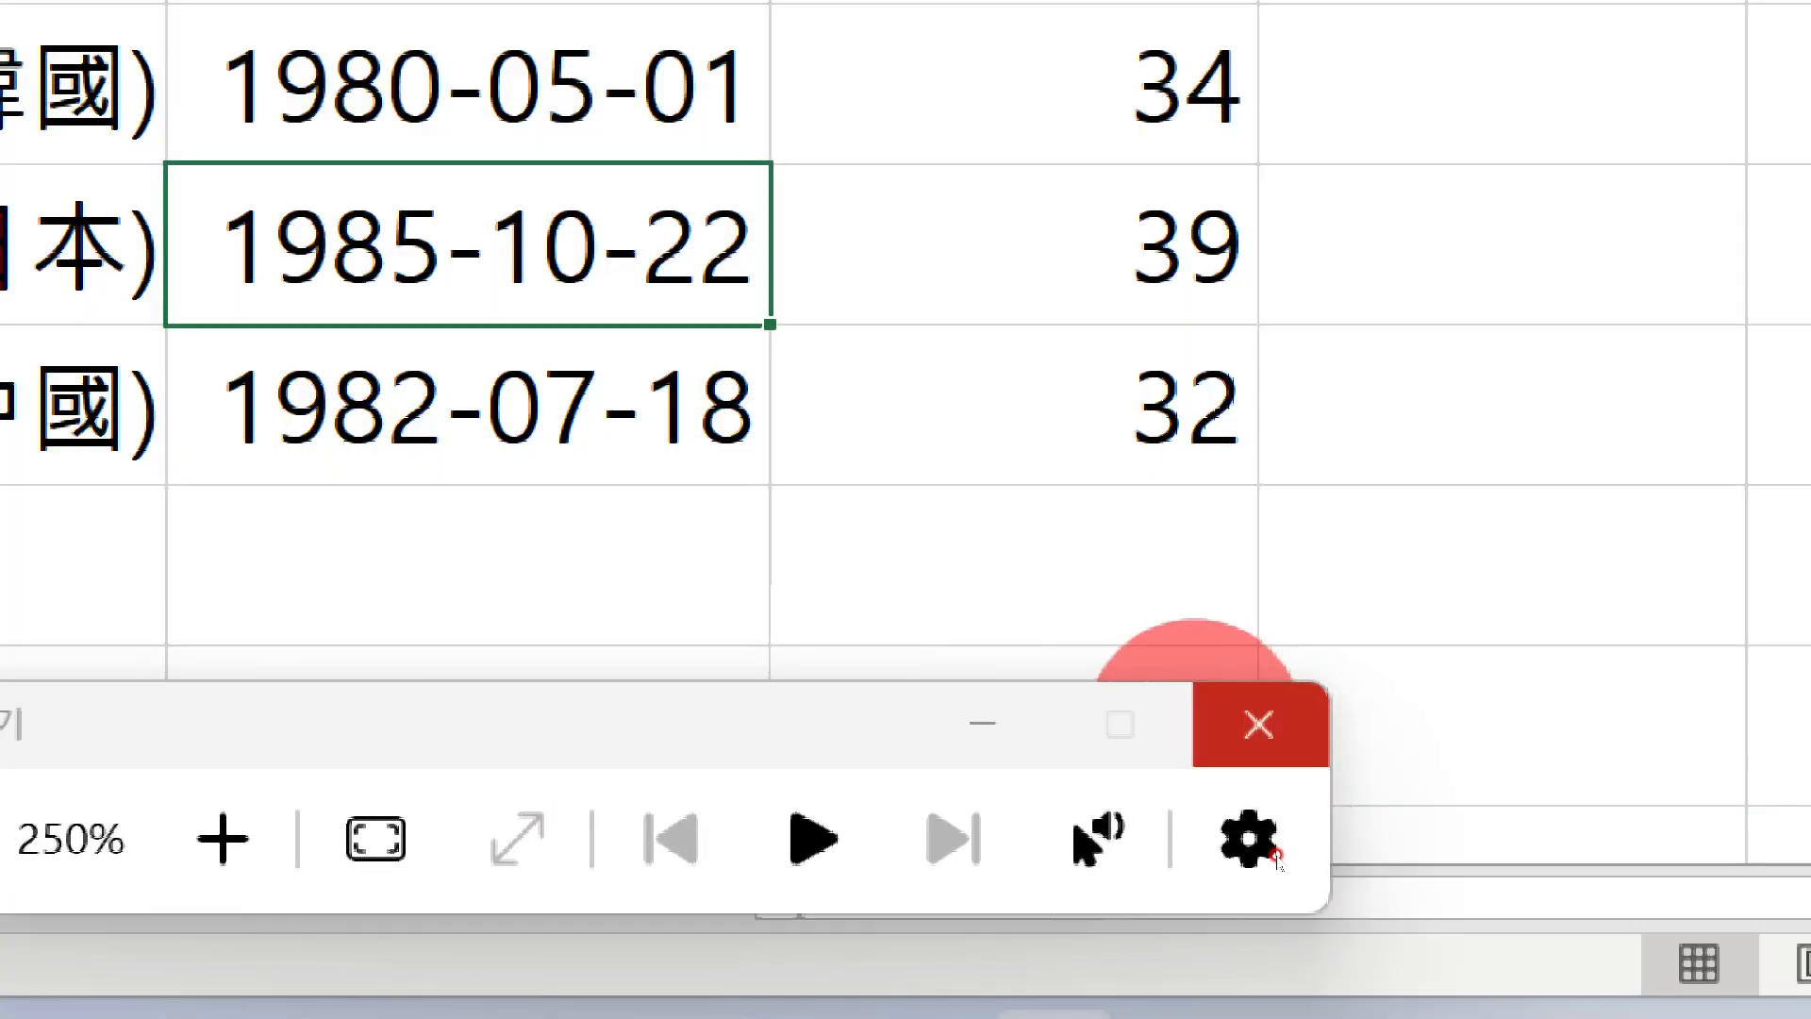
pyautogui.click(1257, 723)
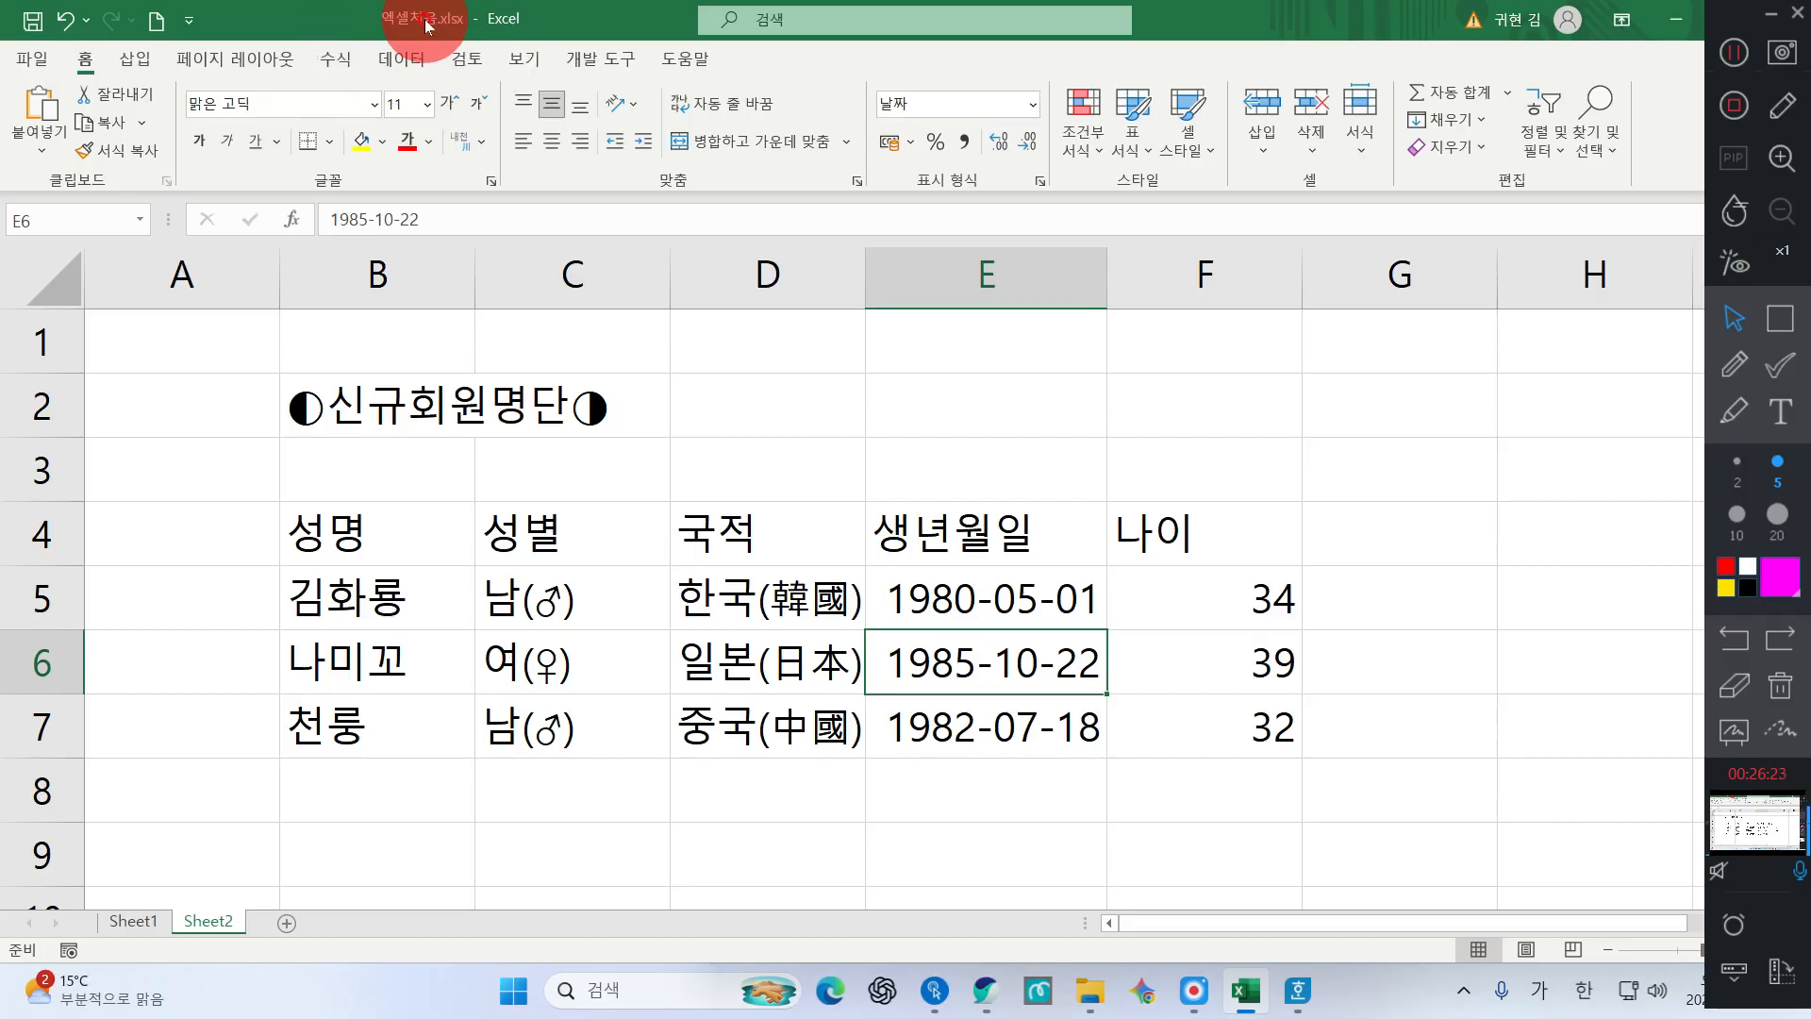
pyautogui.click(427, 25)
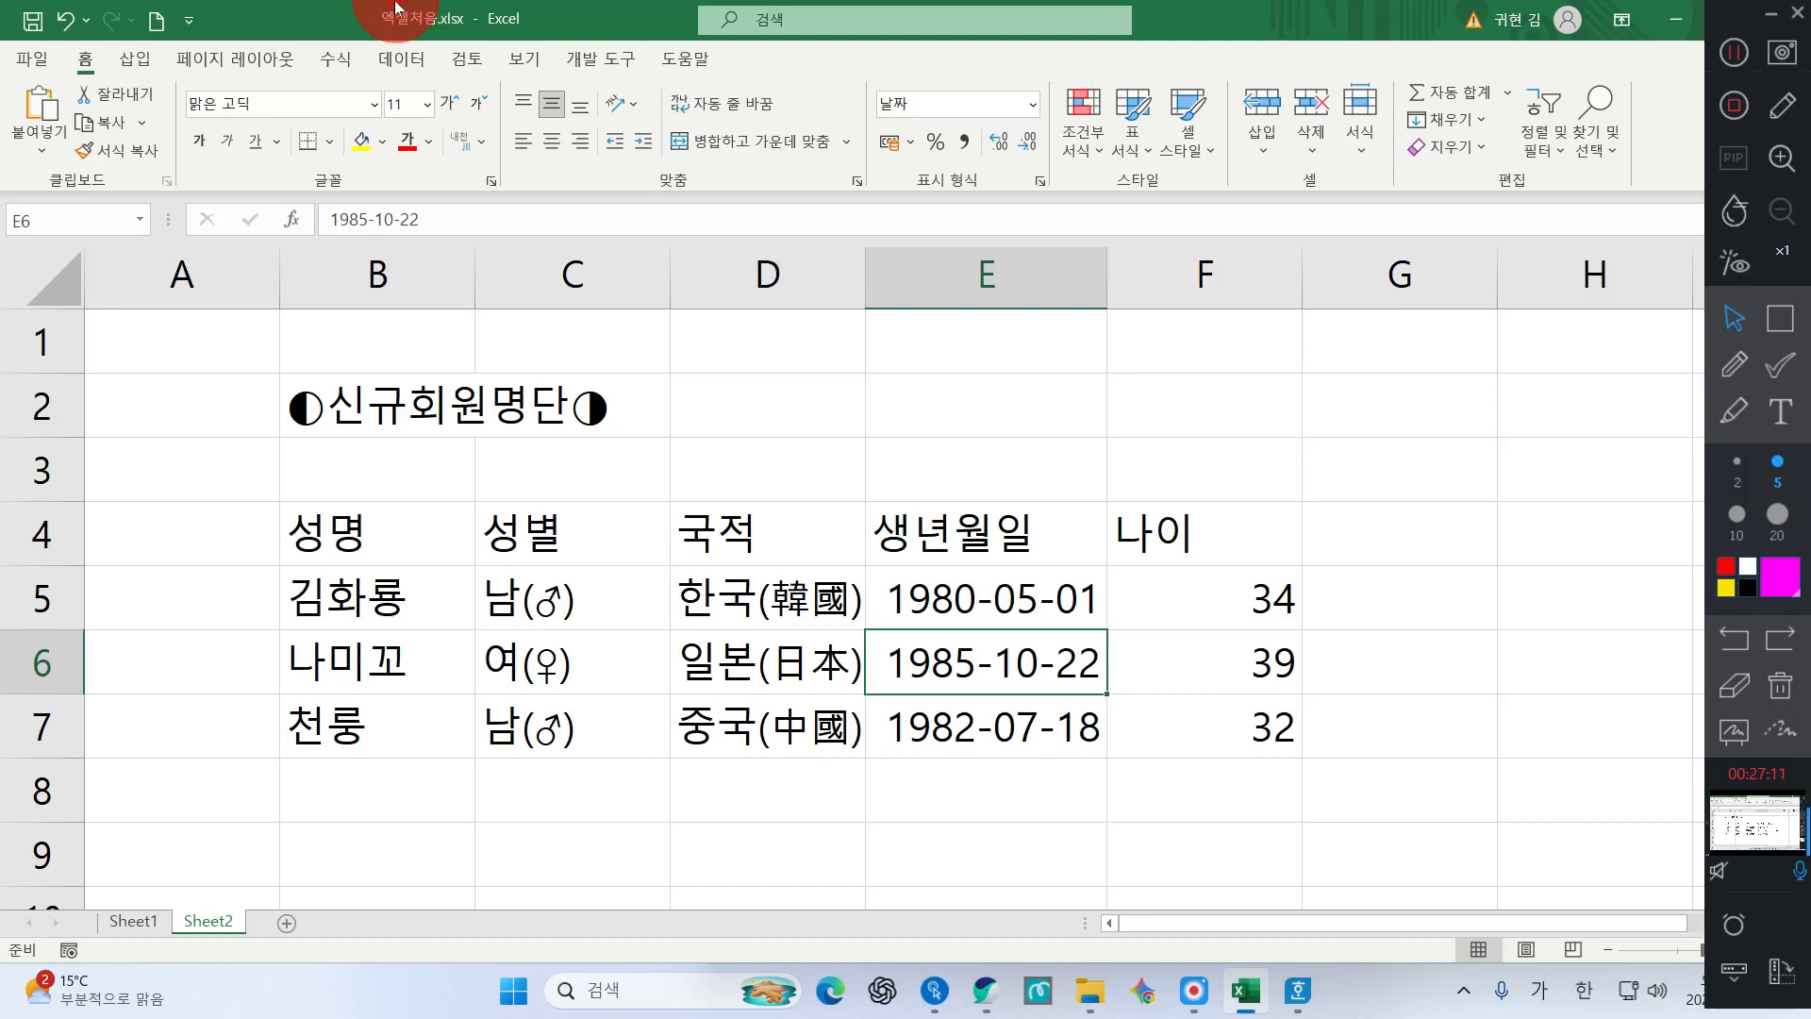
pyautogui.click(36, 64)
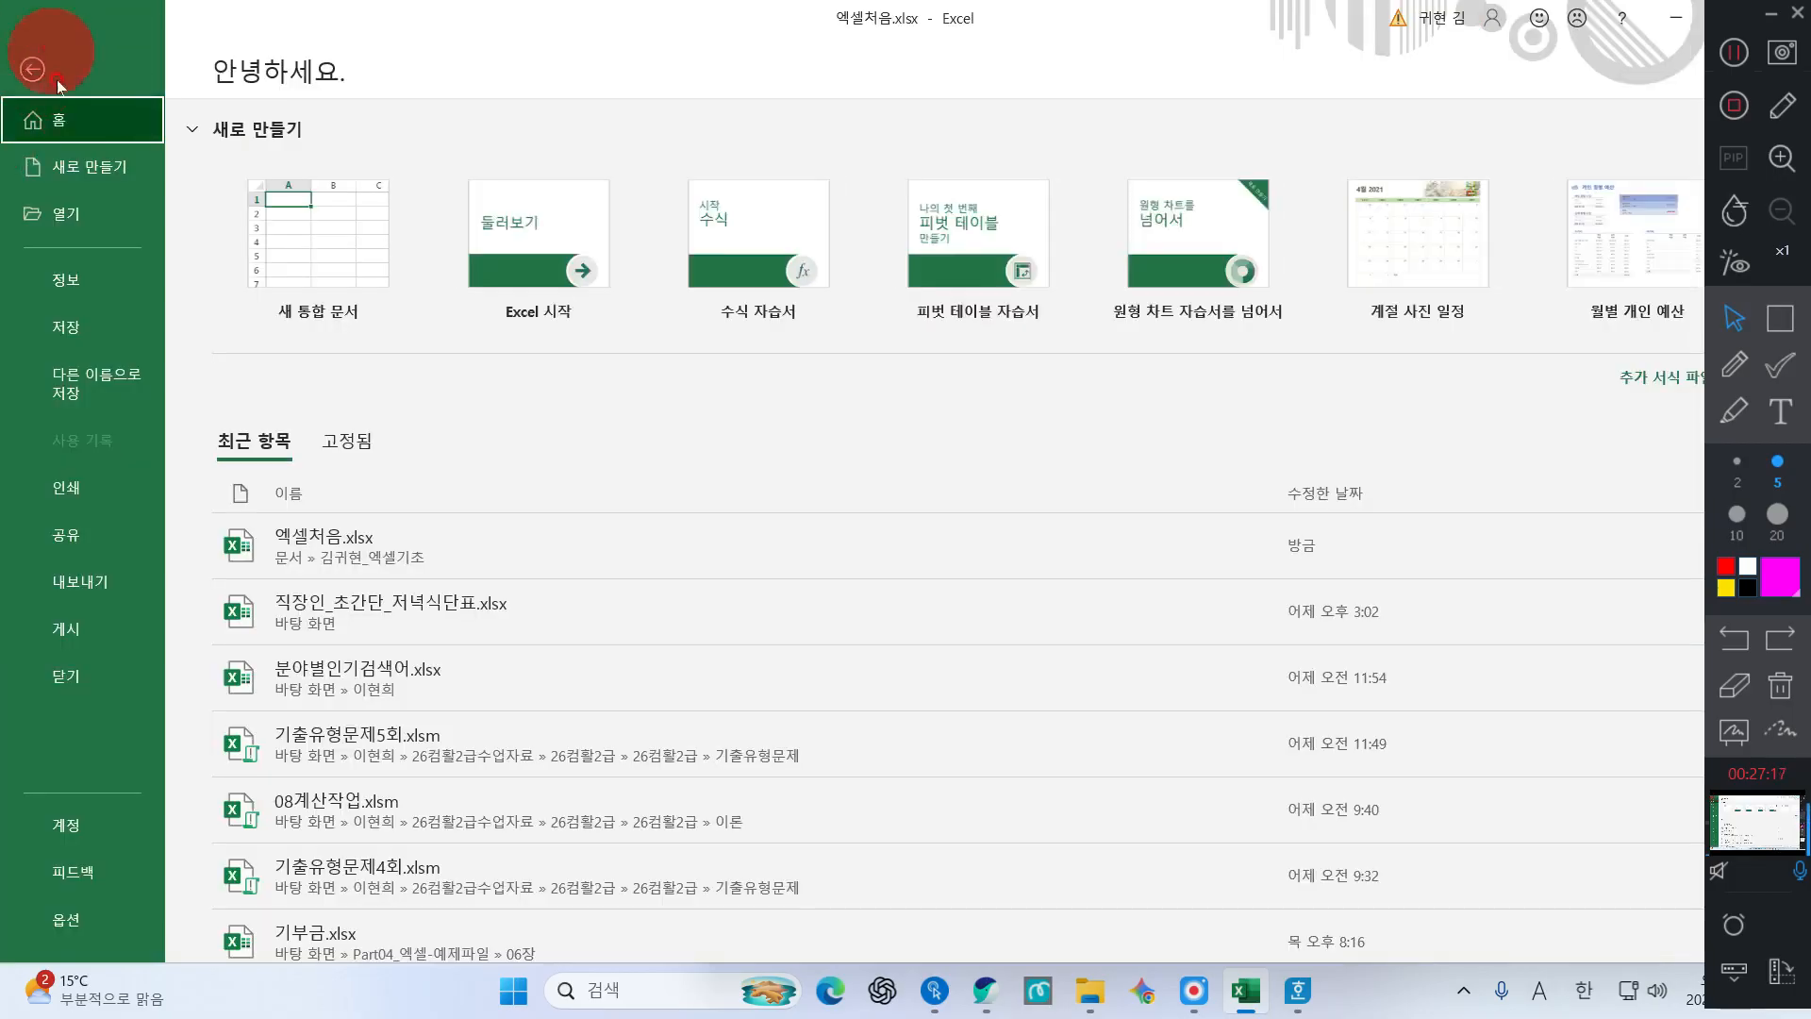
pyautogui.click(69, 293)
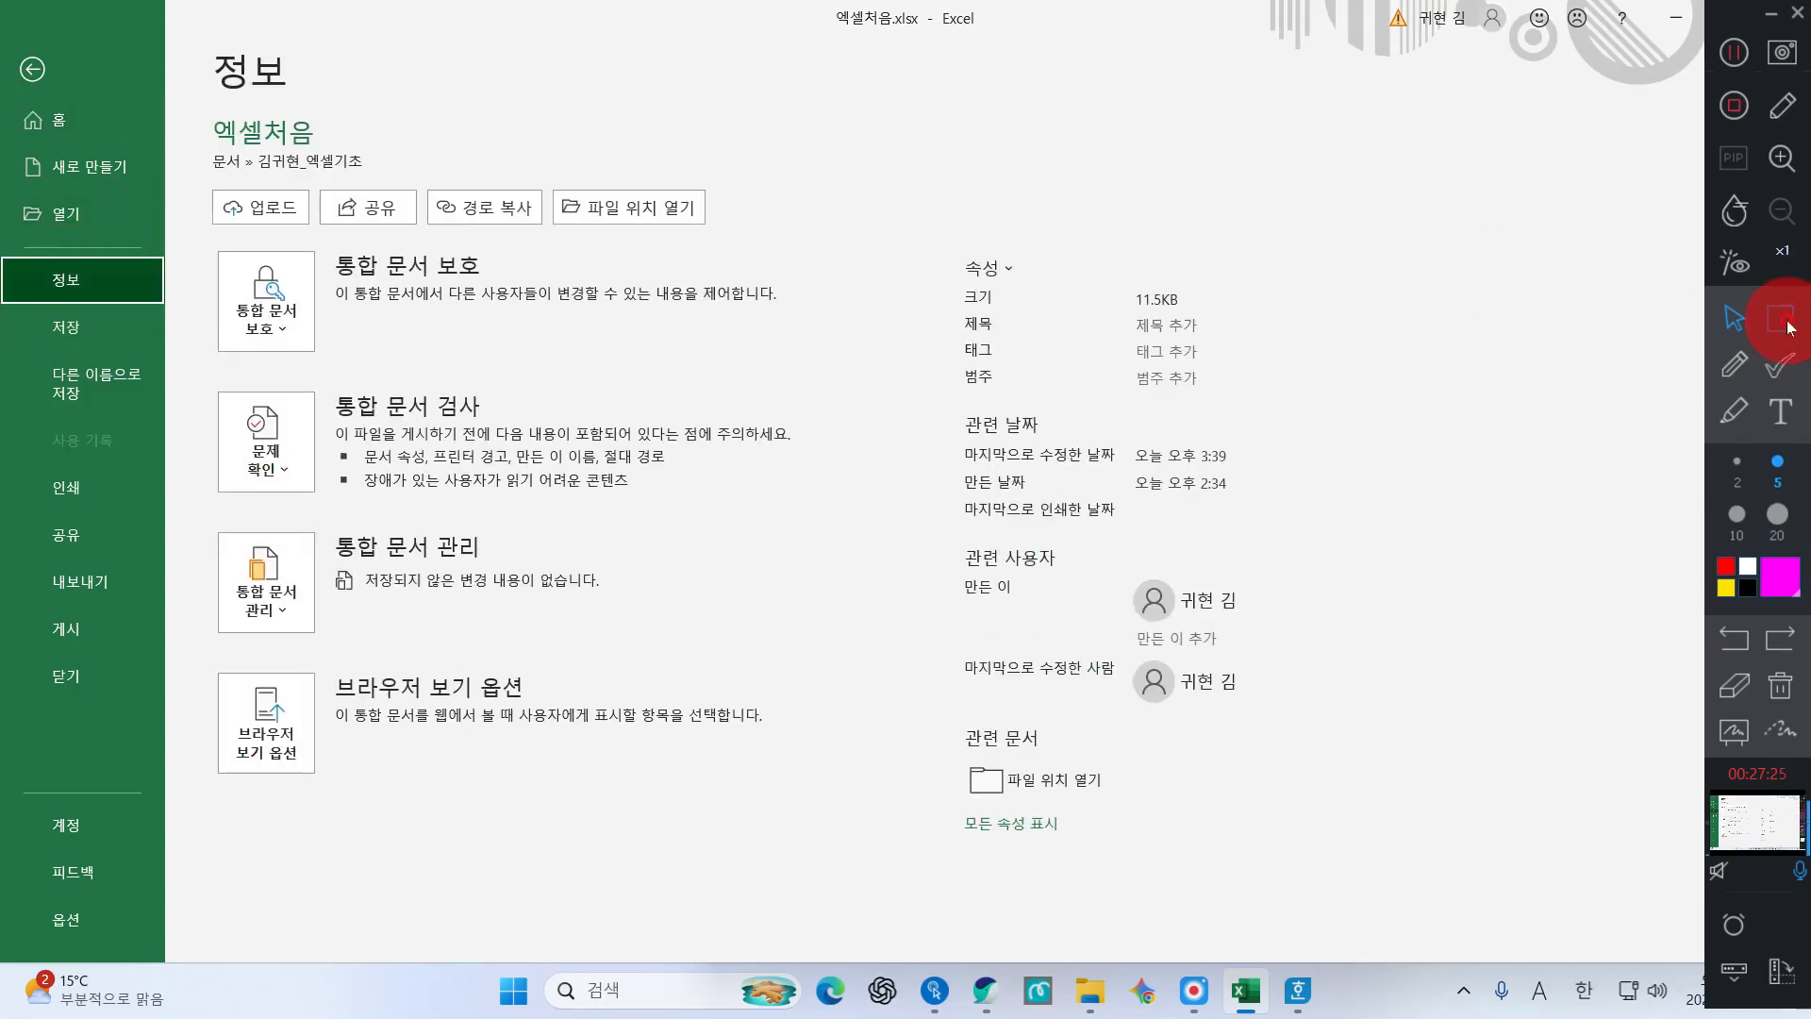
pyautogui.click(1785, 325)
pyautogui.moveTo(184, 49); pyautogui.dragTo(397, 185)
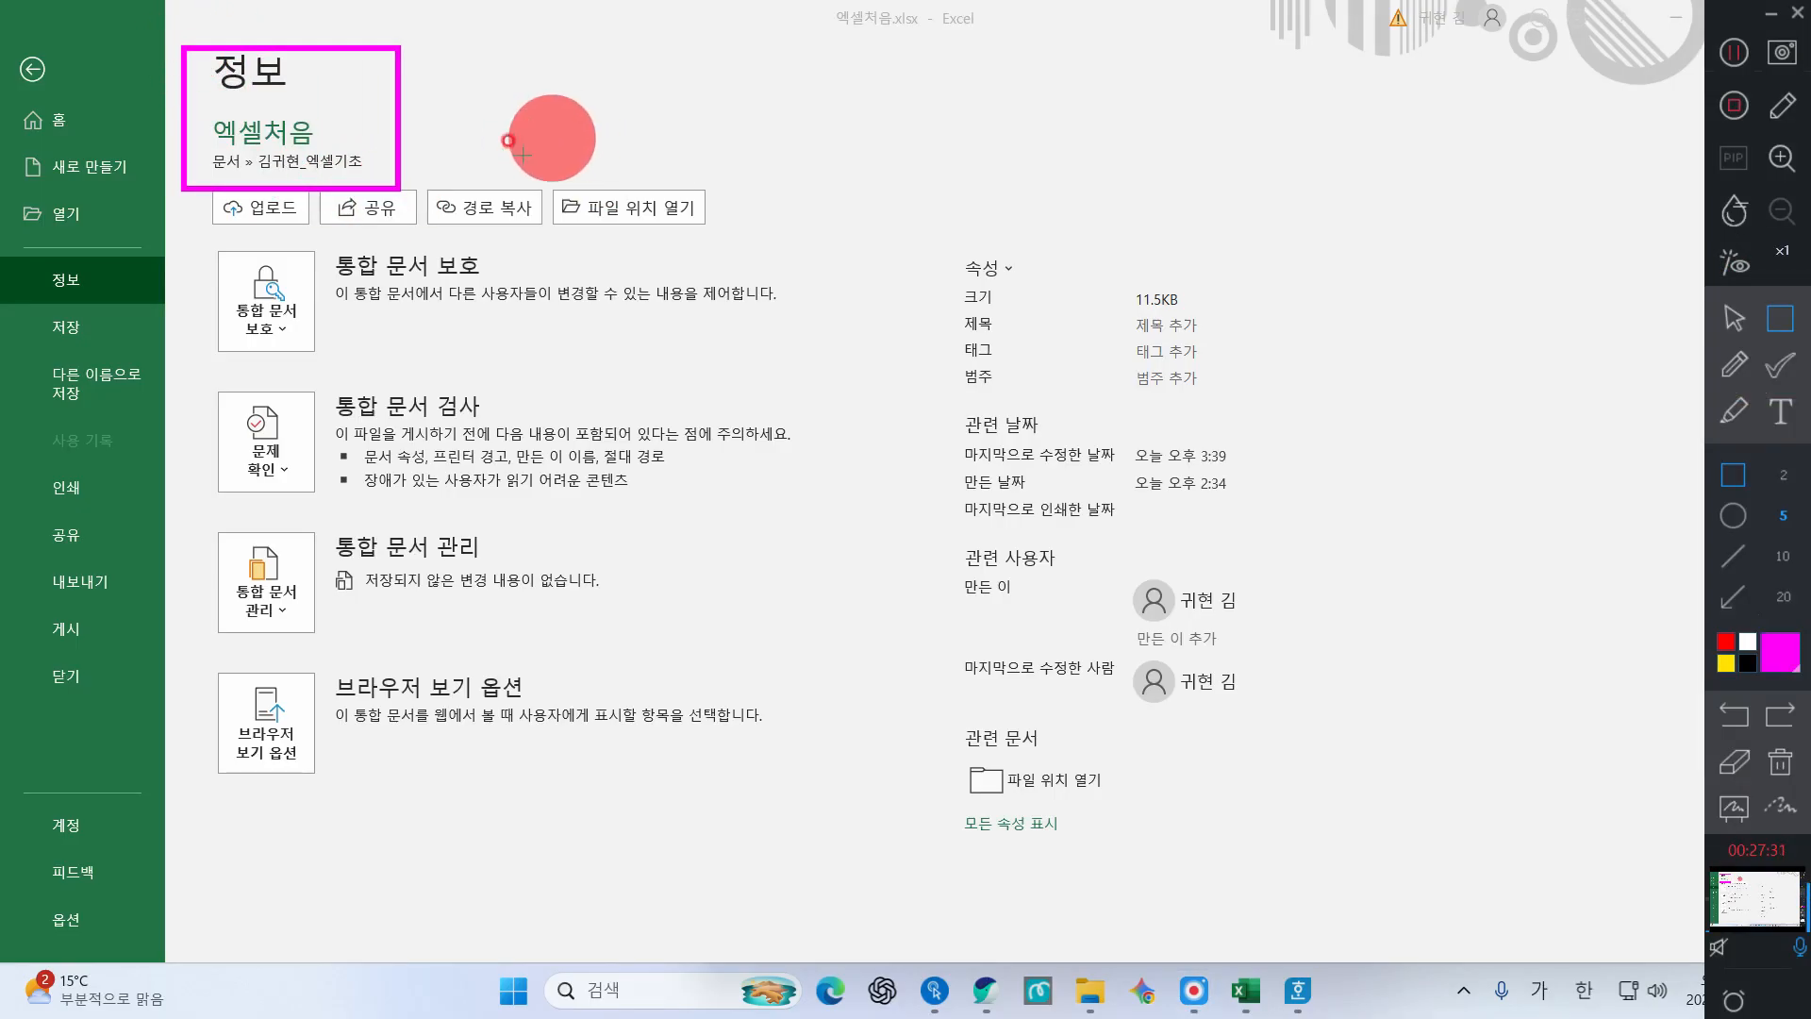
pyautogui.moveTo(187, 145); pyautogui.dragTo(401, 187)
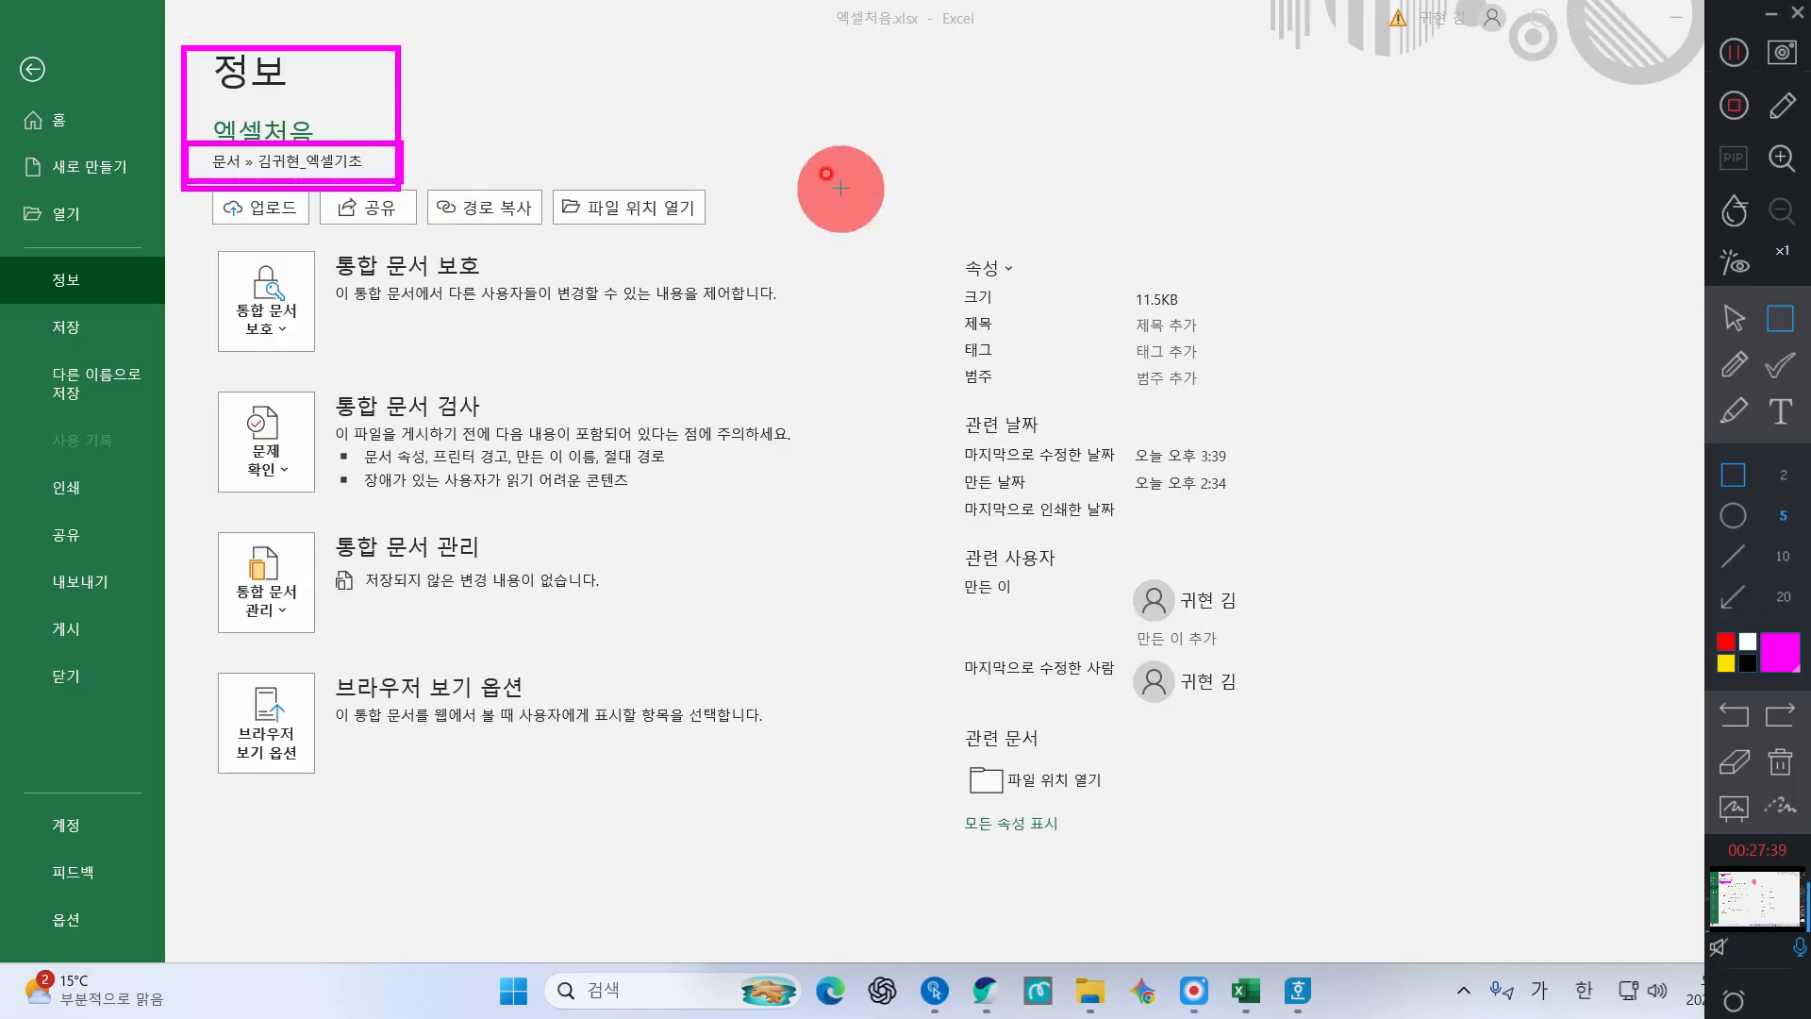
pyautogui.click(1780, 762)
pyautogui.click(1734, 320)
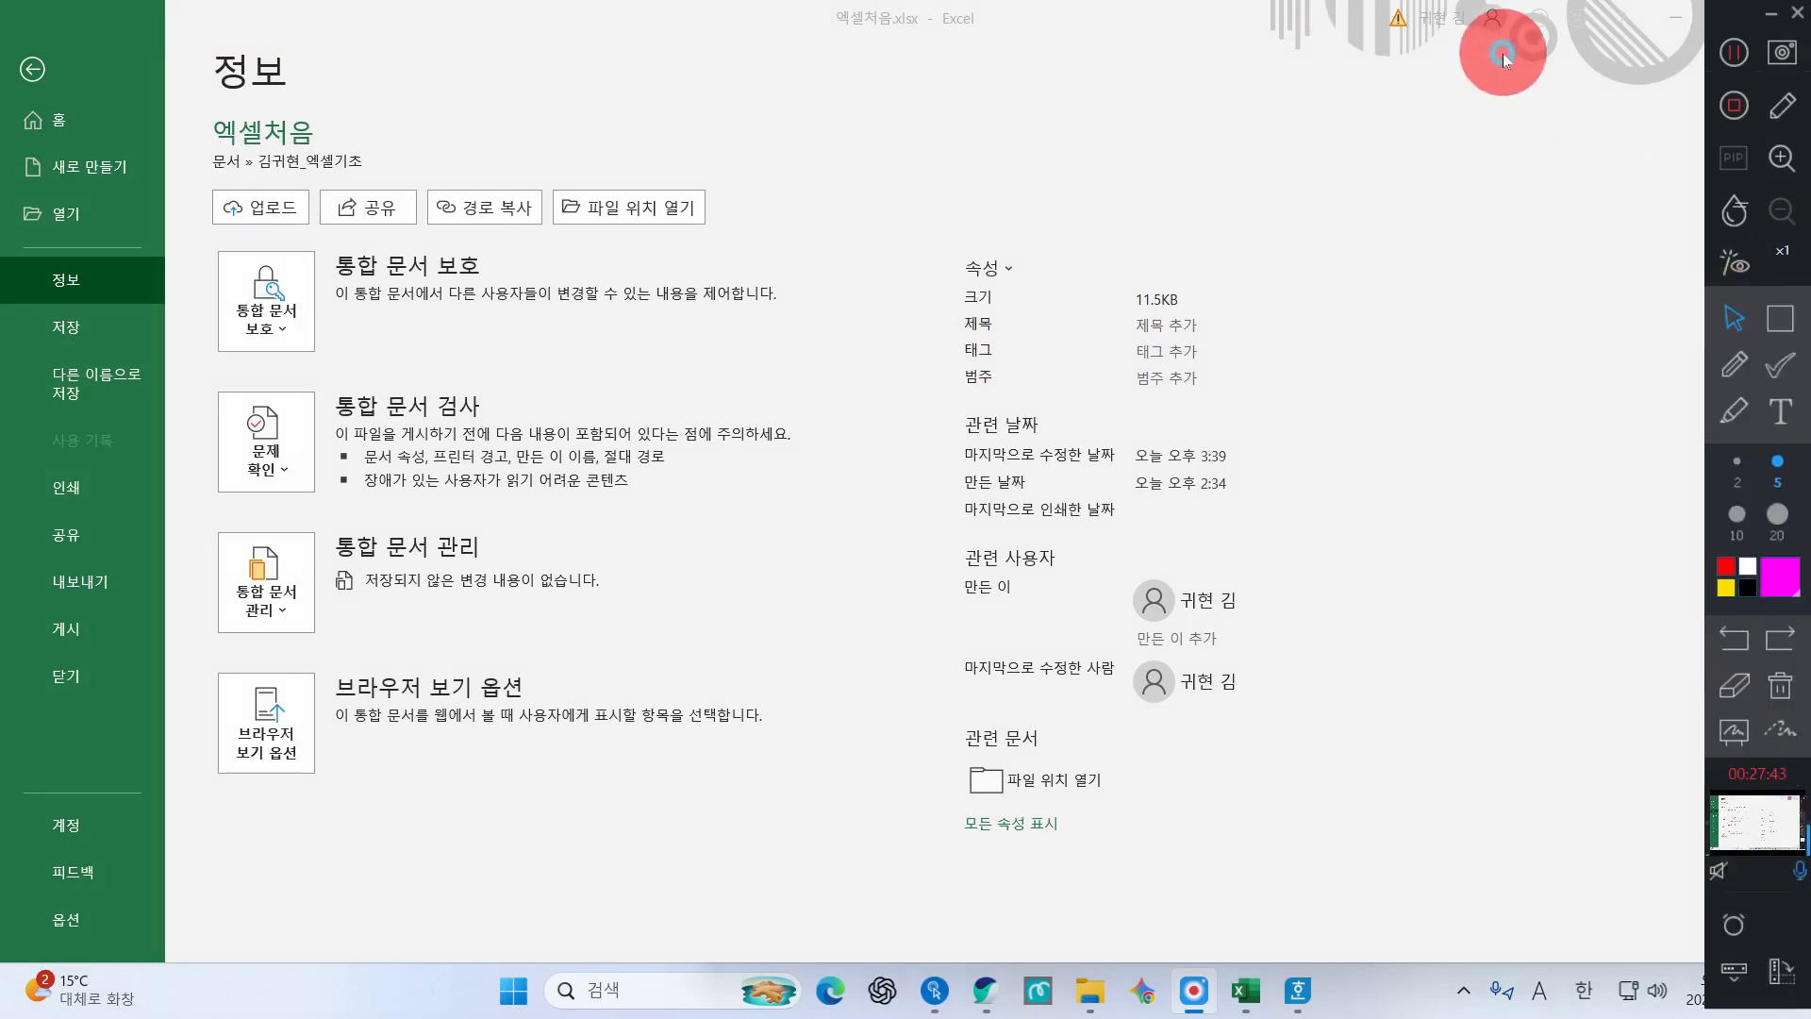
pyautogui.doubleClick(971, 9)
pyautogui.doubleClick(891, 88)
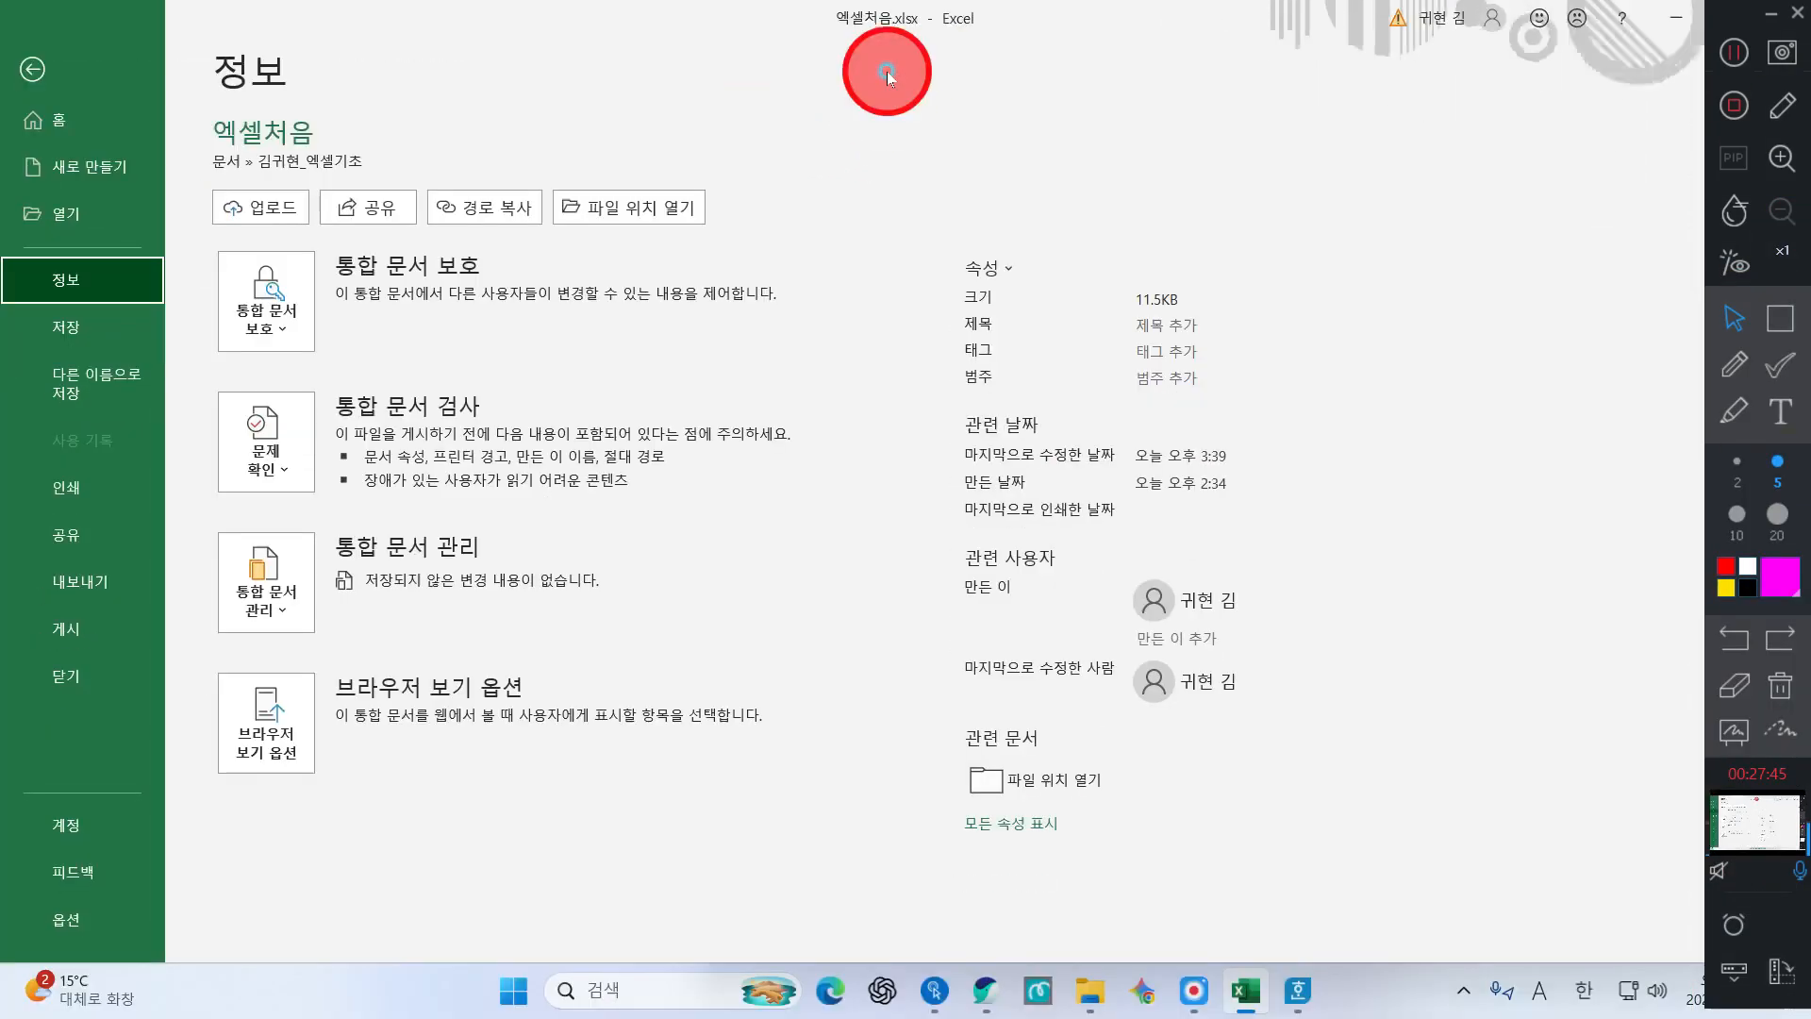